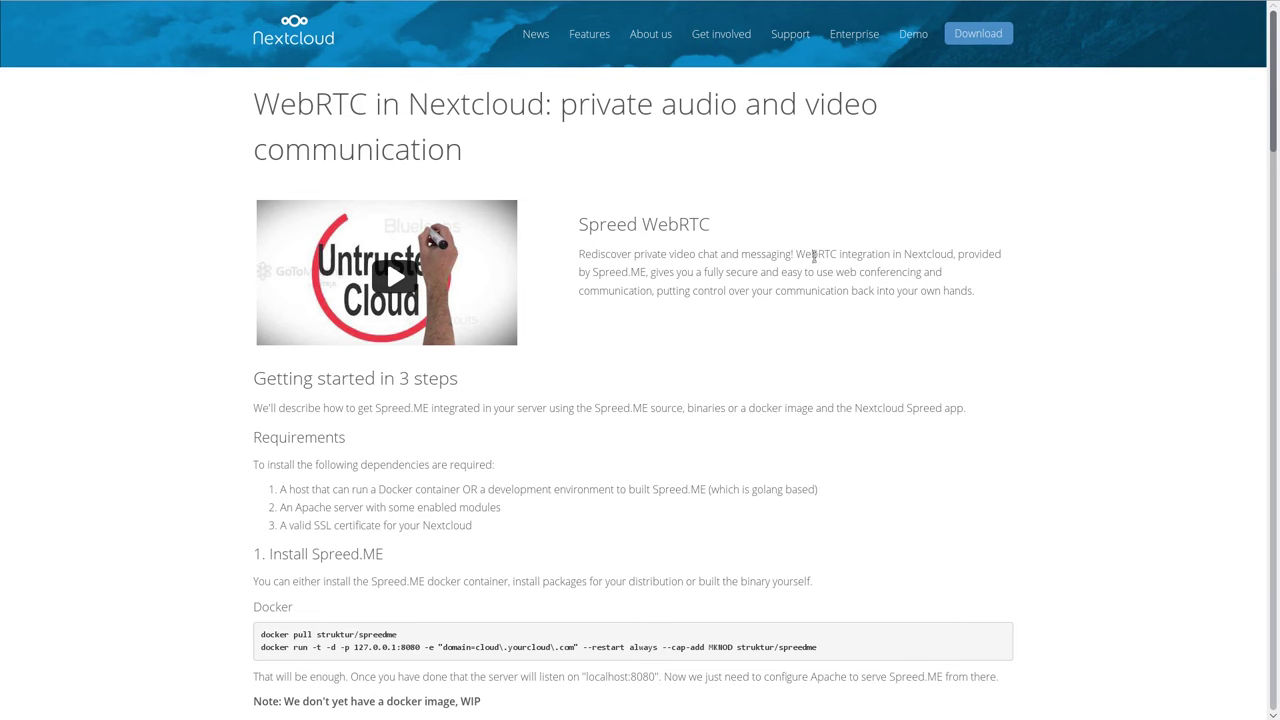
# Skim the guide's Install Spreed.ME and Configure the server and apps sections.
pyautogui.scroll(-3, 780, 350)
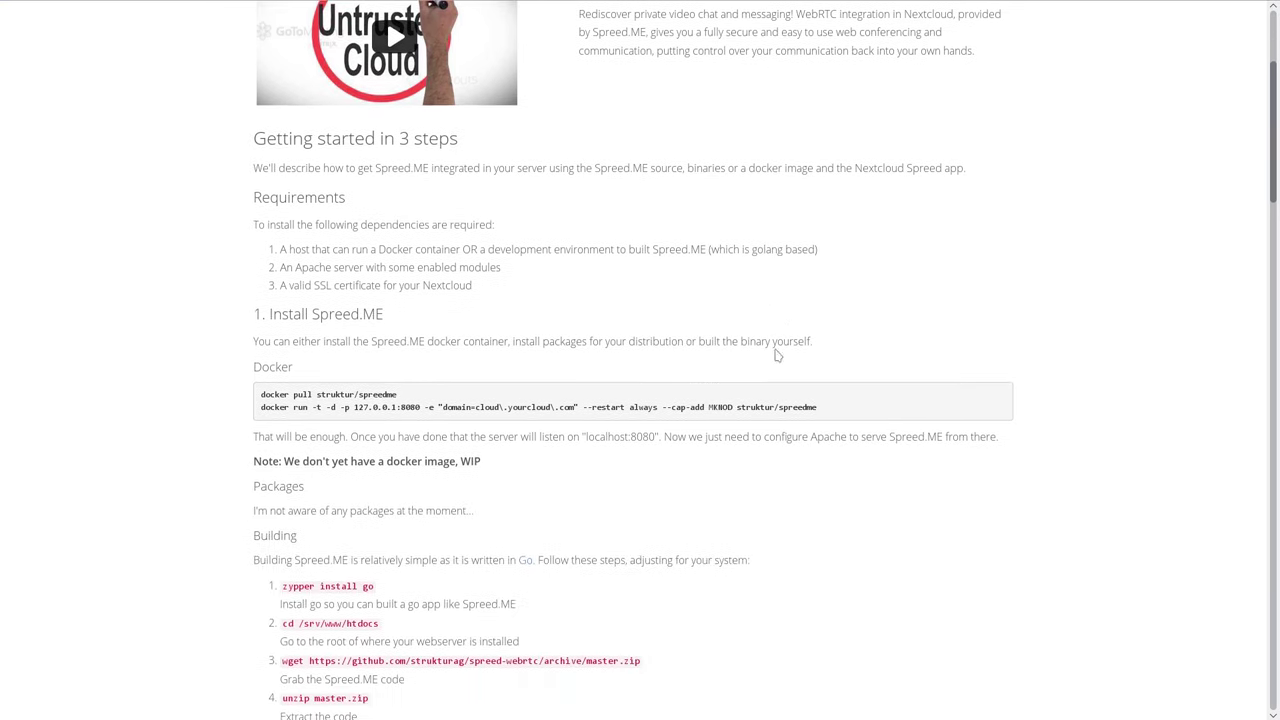
pyautogui.moveTo(253, 322); pyautogui.dragTo(450, 329)
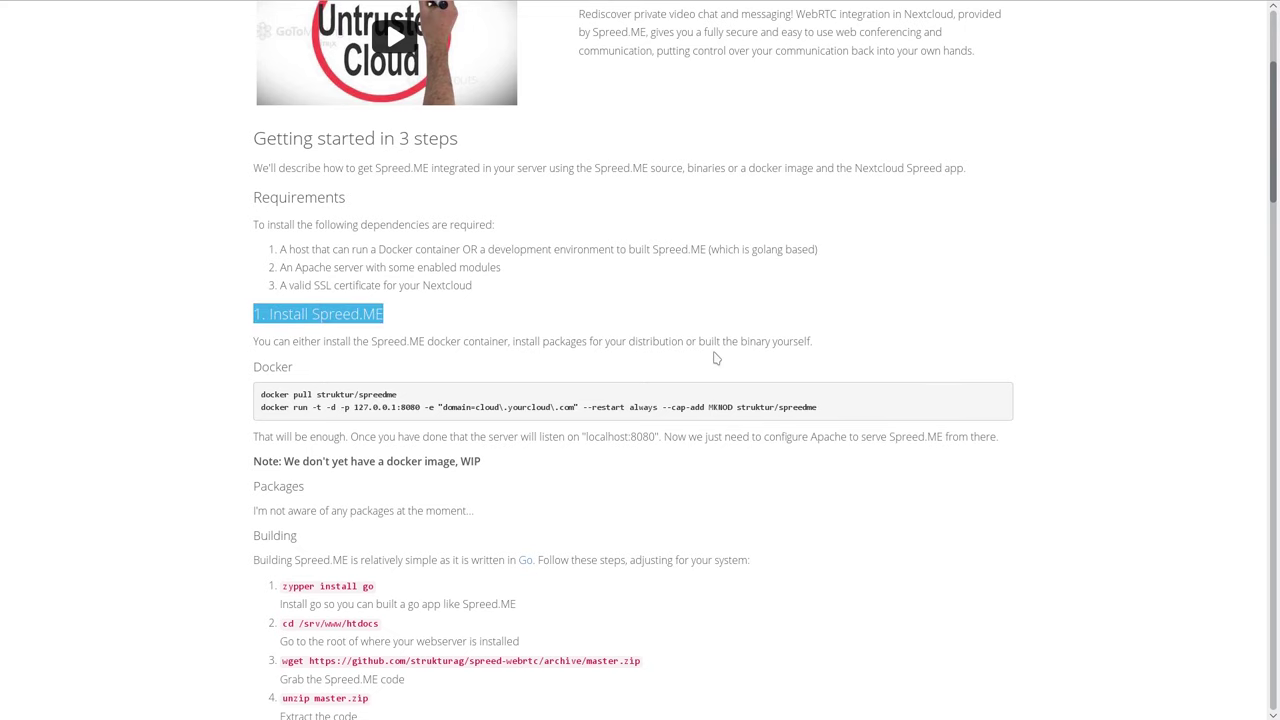
pyautogui.scroll(-6, 716, 358)
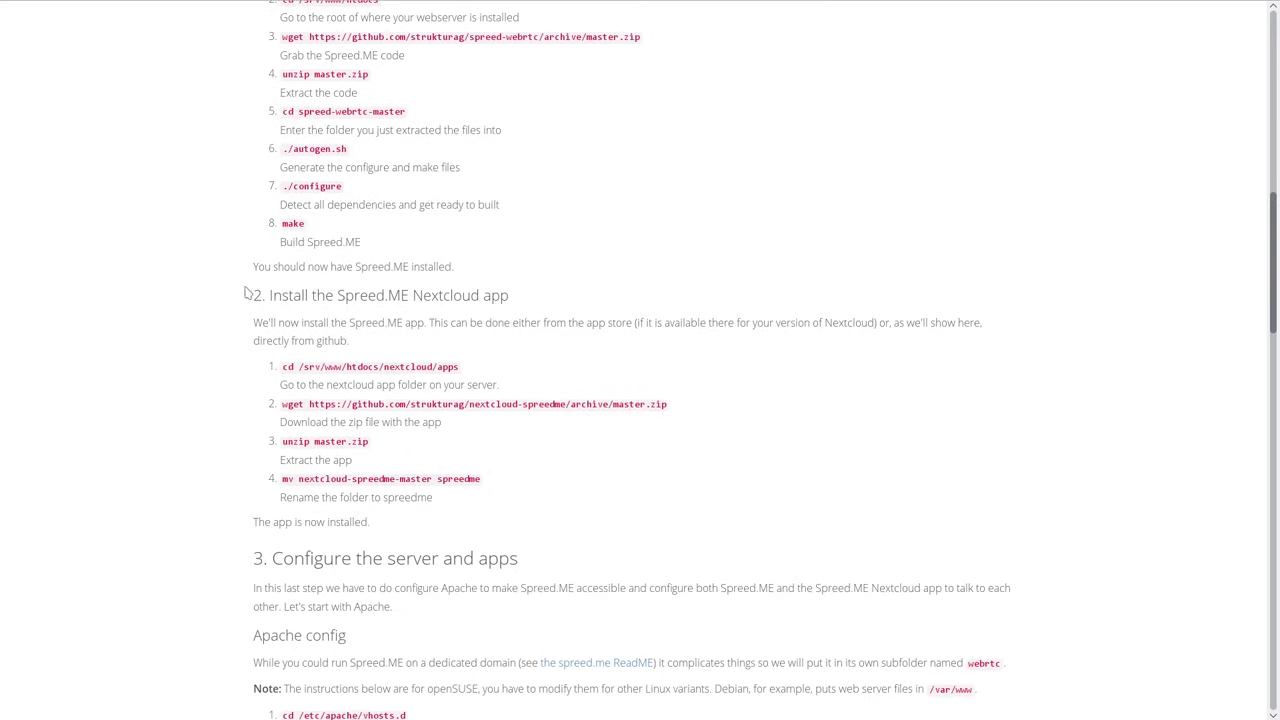
pyautogui.moveTo(245, 292); pyautogui.dragTo(580, 304)
pyautogui.scroll(-3, 577, 377)
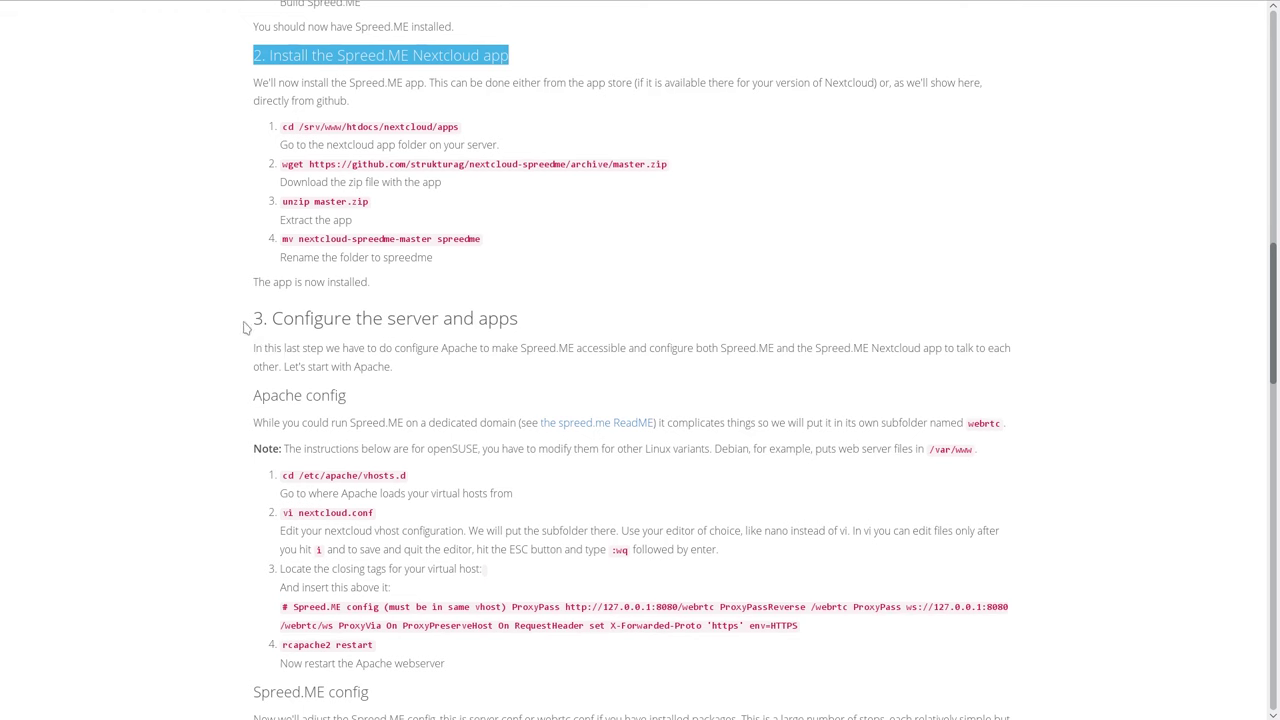
pyautogui.moveTo(245, 327); pyautogui.dragTo(523, 320)
pyautogui.click(528, 326)
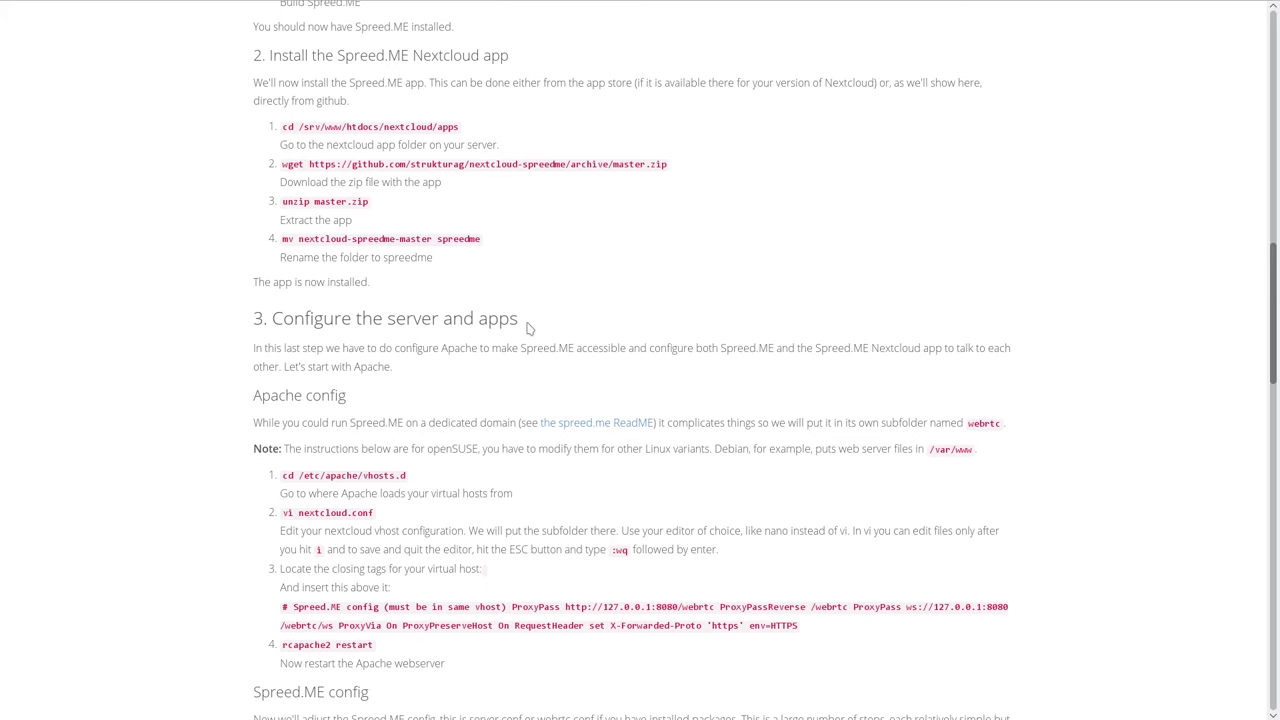
pyautogui.scroll(3, 634, 320)
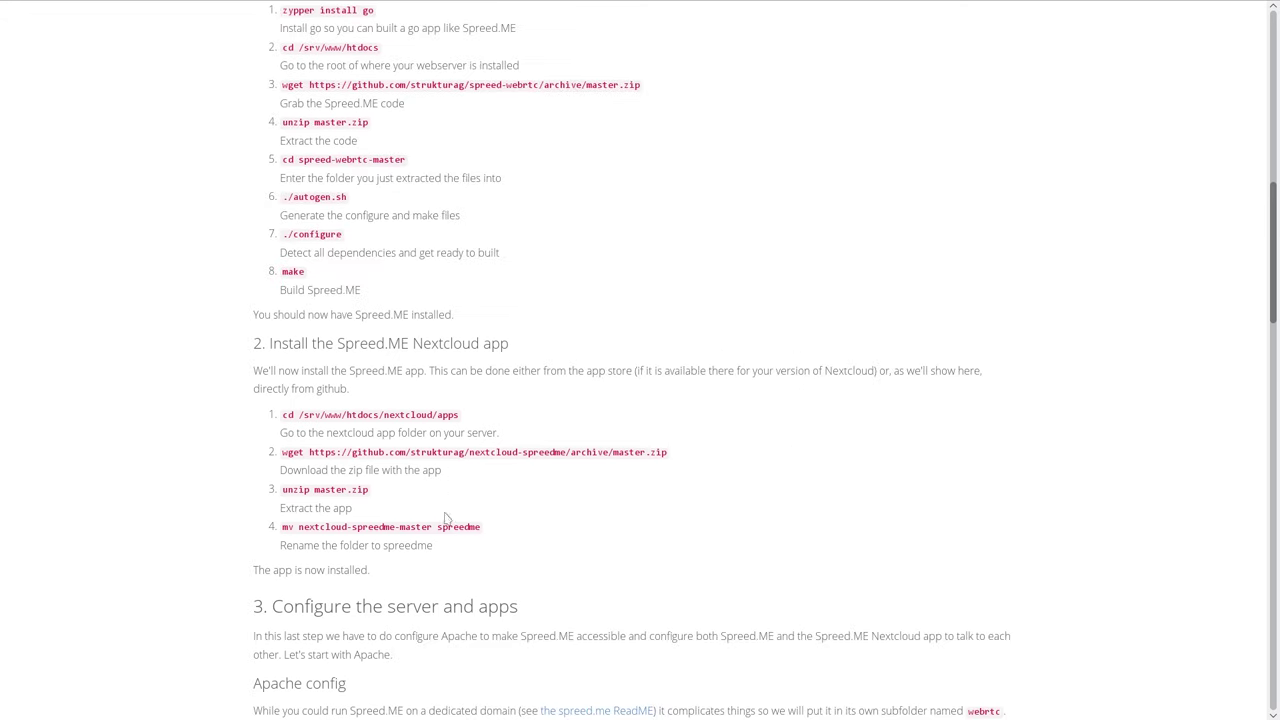
# Glance at the terminal, then browse the guide to its Docker and Building headings.
pyautogui.press('F12')
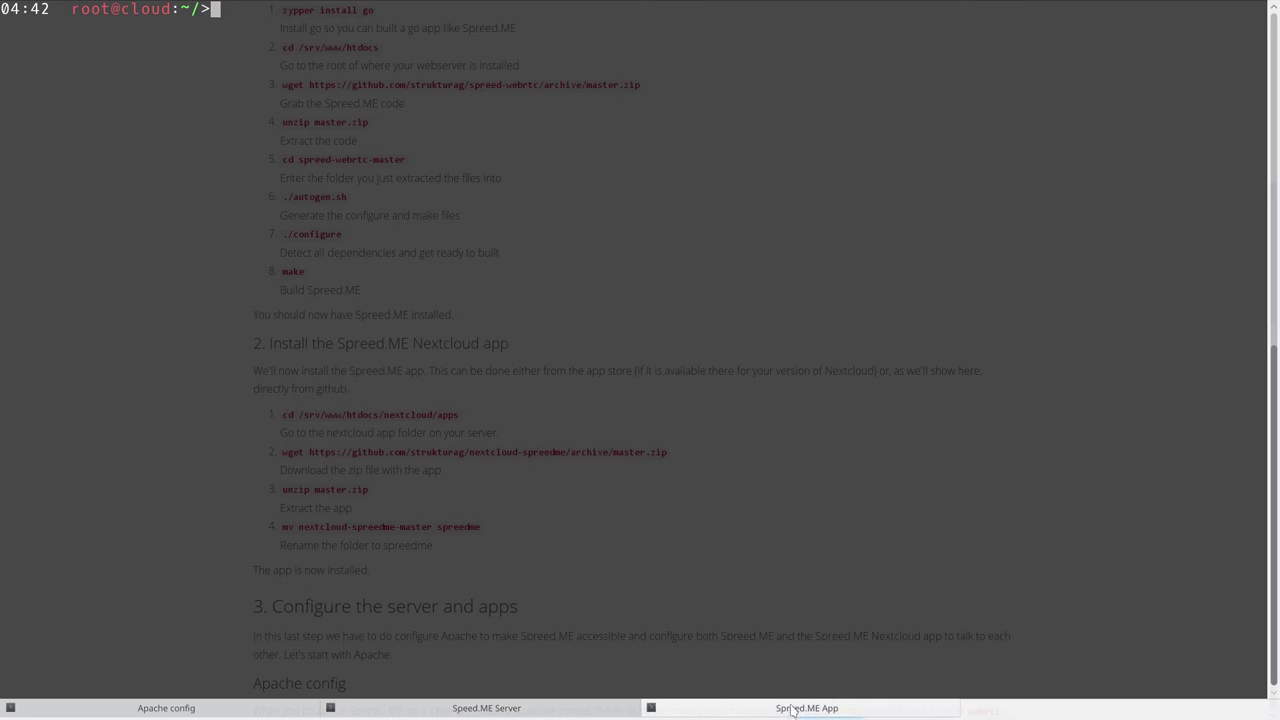
pyautogui.press('F12')
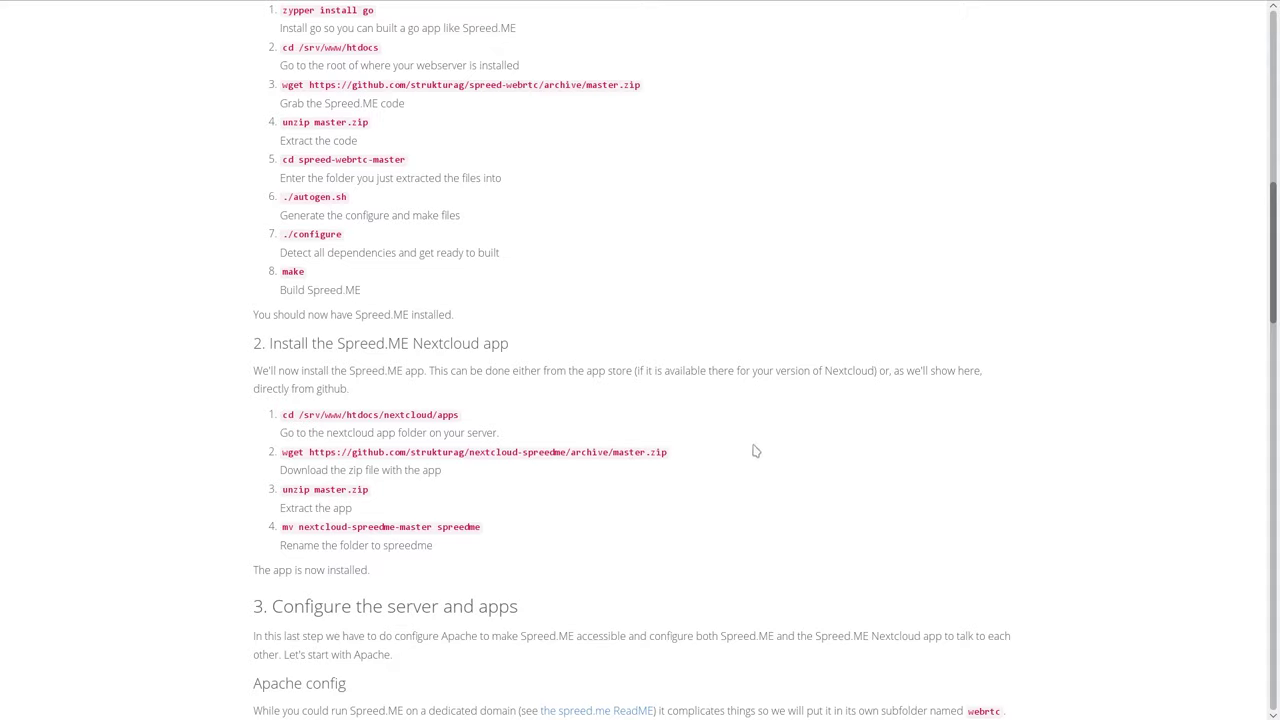
pyautogui.scroll(10, 755, 452)
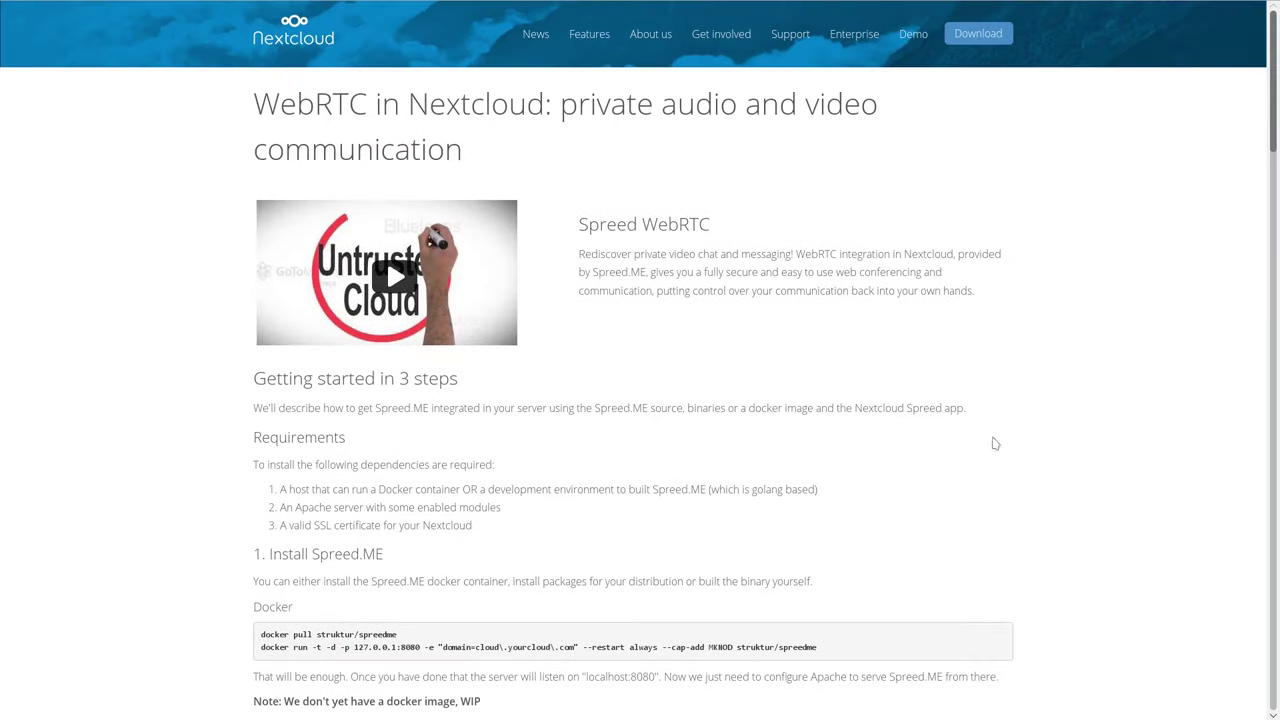
pyautogui.scroll(-2, 670, 482)
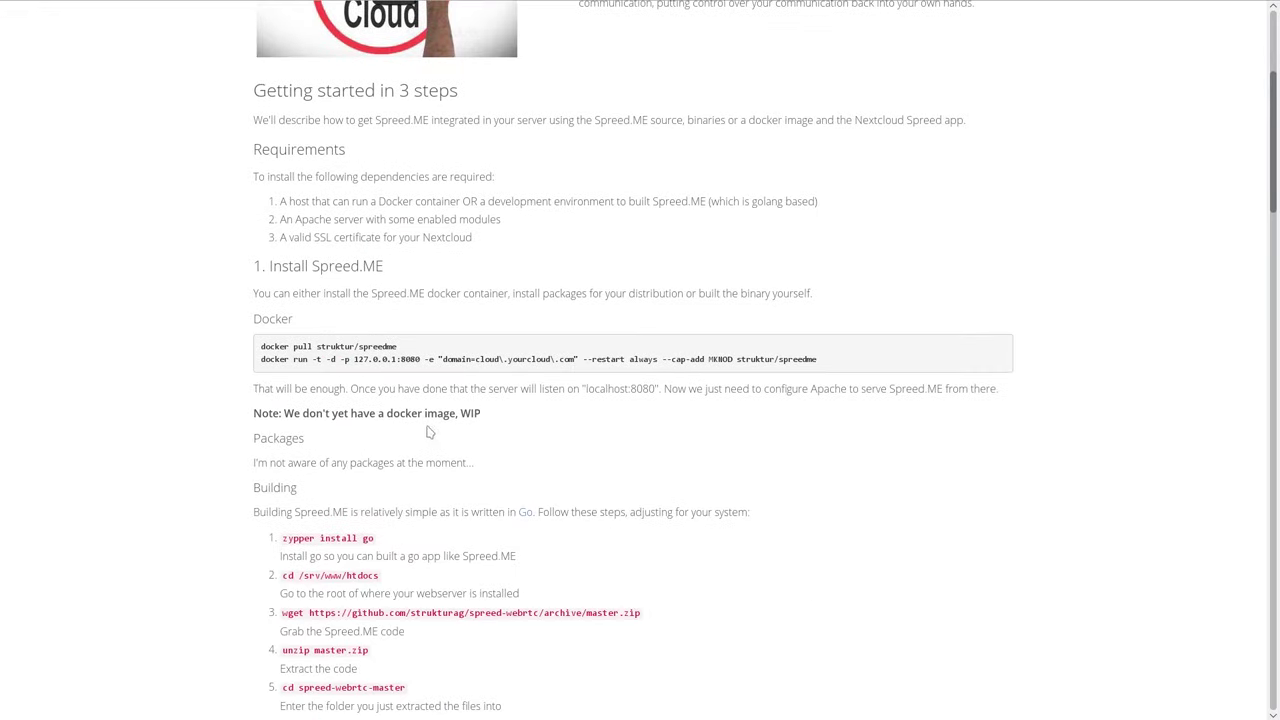
pyautogui.scroll(-2, 428, 434)
pyautogui.doubleClick(256, 128)
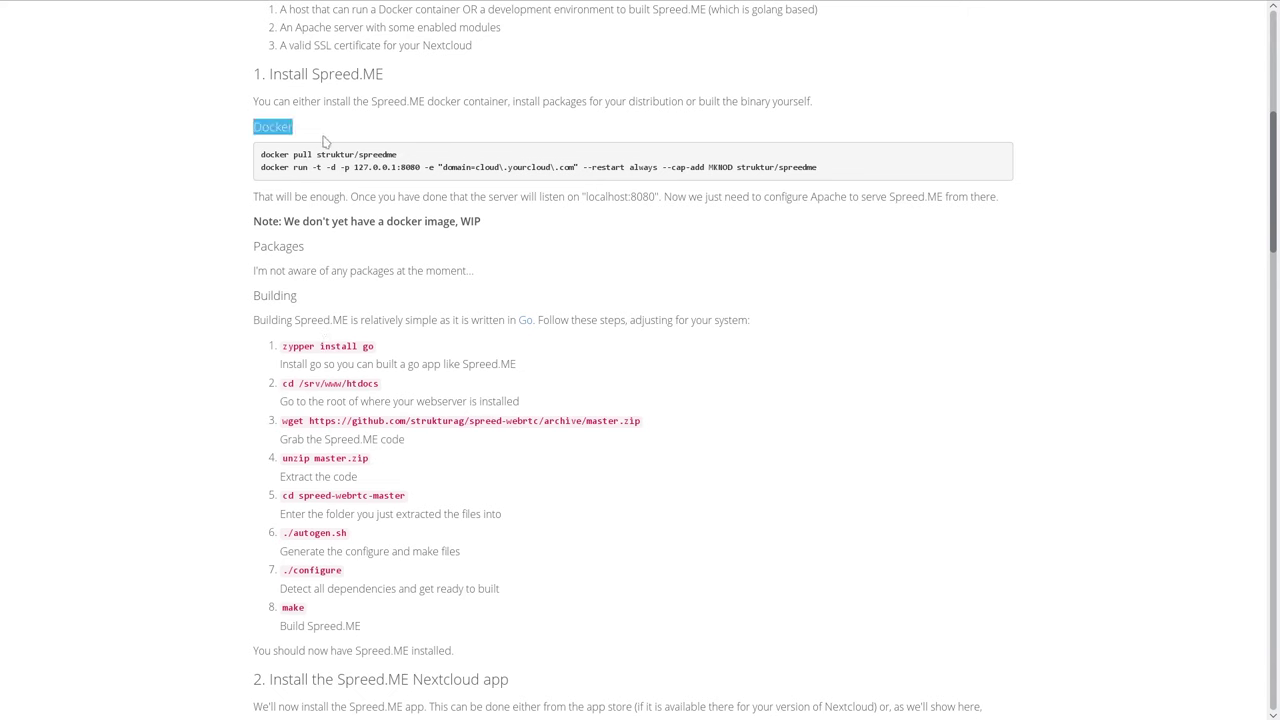
pyautogui.moveTo(261, 247); pyautogui.dragTo(278, 248)
pyautogui.click(323, 253)
pyautogui.moveTo(254, 296); pyautogui.dragTo(306, 301)
pyautogui.click(306, 301)
pyautogui.scroll(-1, 290, 343)
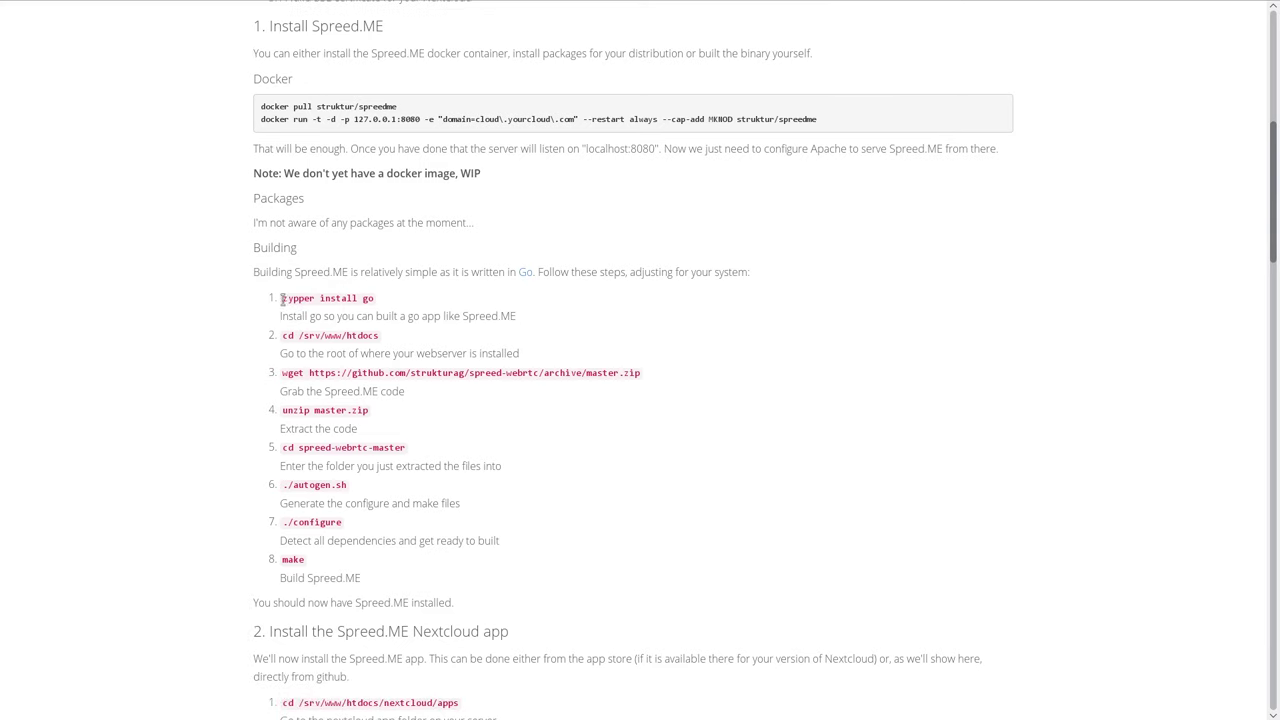
# Run 'zypper install go' in Yakuake, which reports Go is already installed.
pyautogui.moveTo(282, 298); pyautogui.dragTo(374, 300)
pyautogui.press('F12')
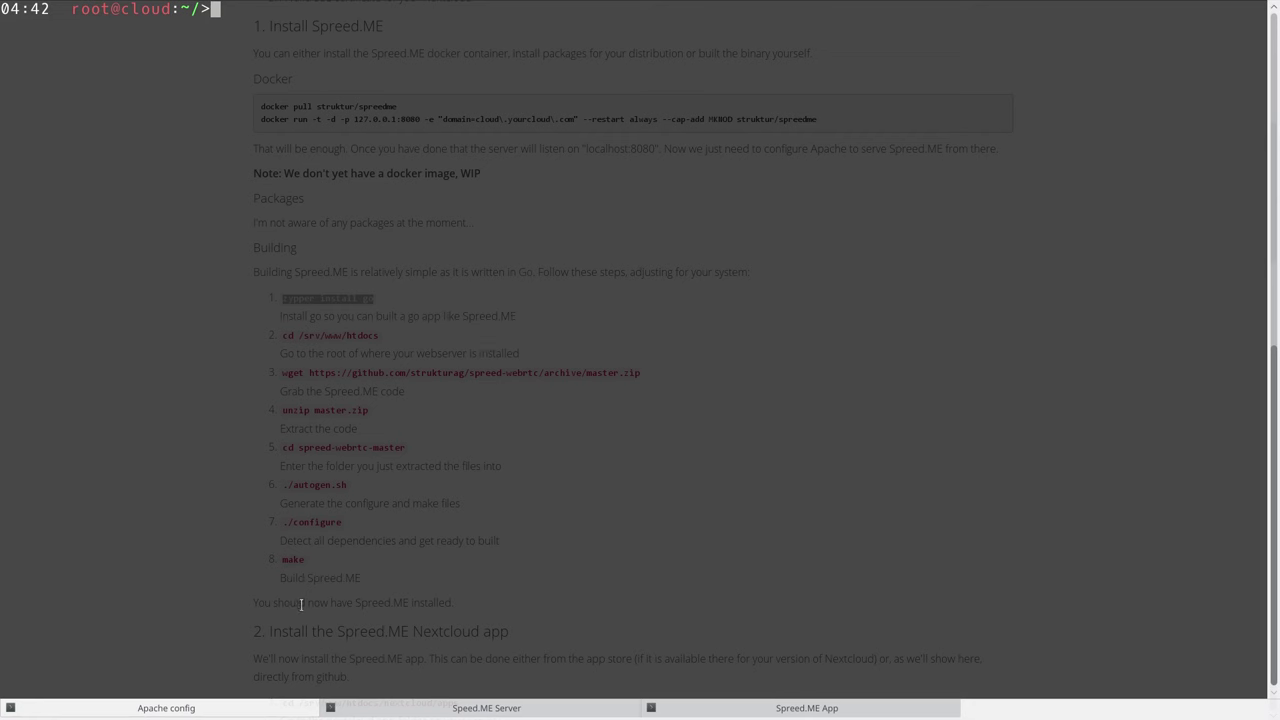
pyautogui.middleClick(581, 415)
pyautogui.press('Return')
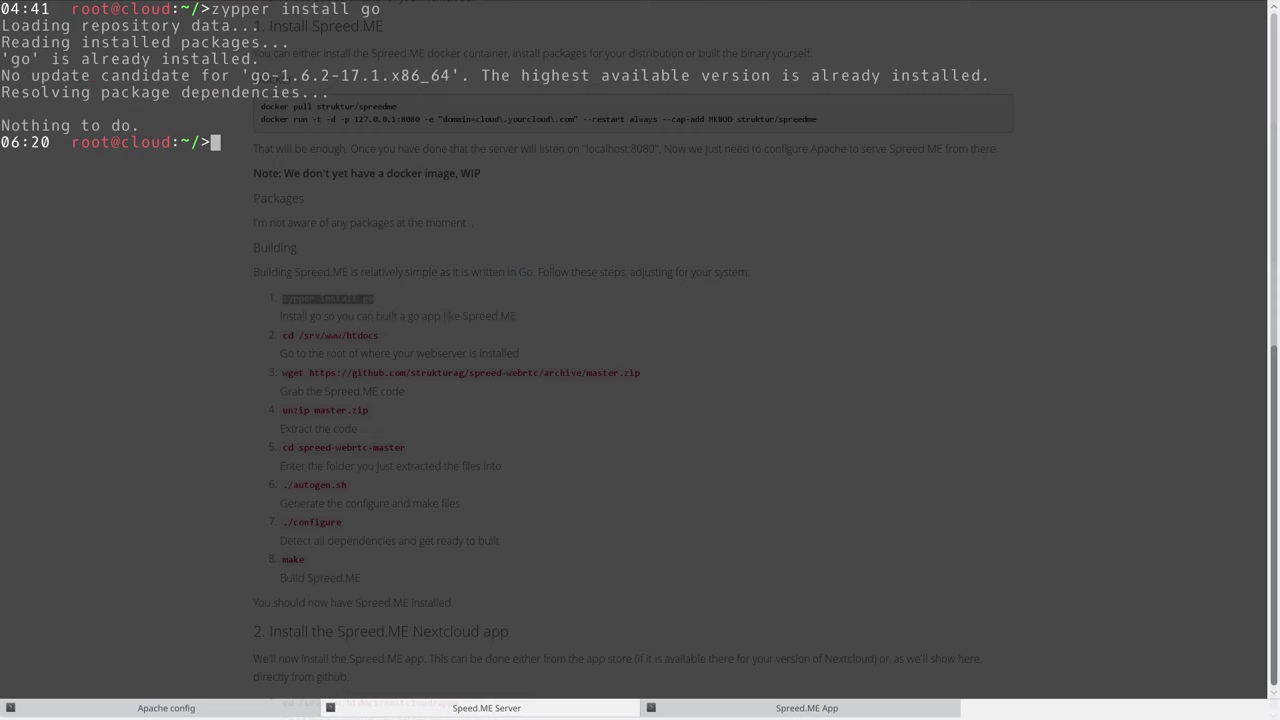
pyautogui.press('F12')
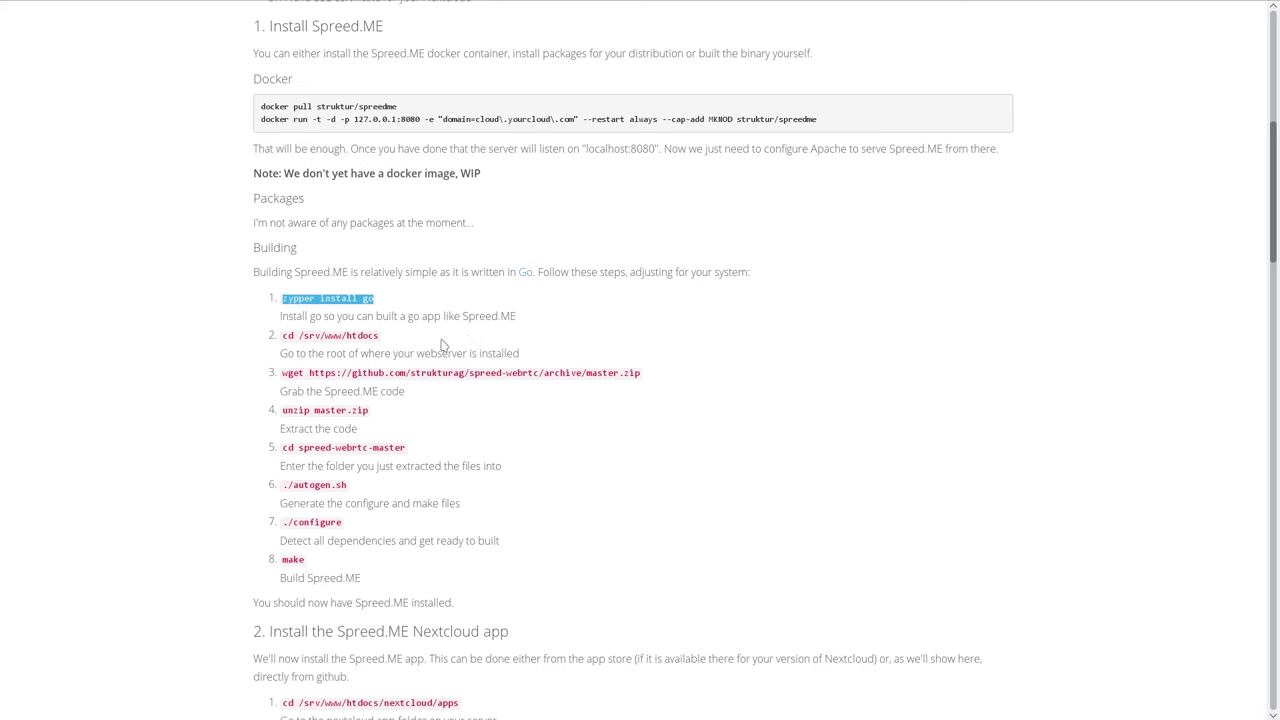
# Change into /srv/www/htdocs and list its files with ls.
pyautogui.moveTo(394, 340); pyautogui.dragTo(282, 336)
pyautogui.hotkey('ctrl', 'c')
pyautogui.press('F12')
pyautogui.middleClick(561, 392)
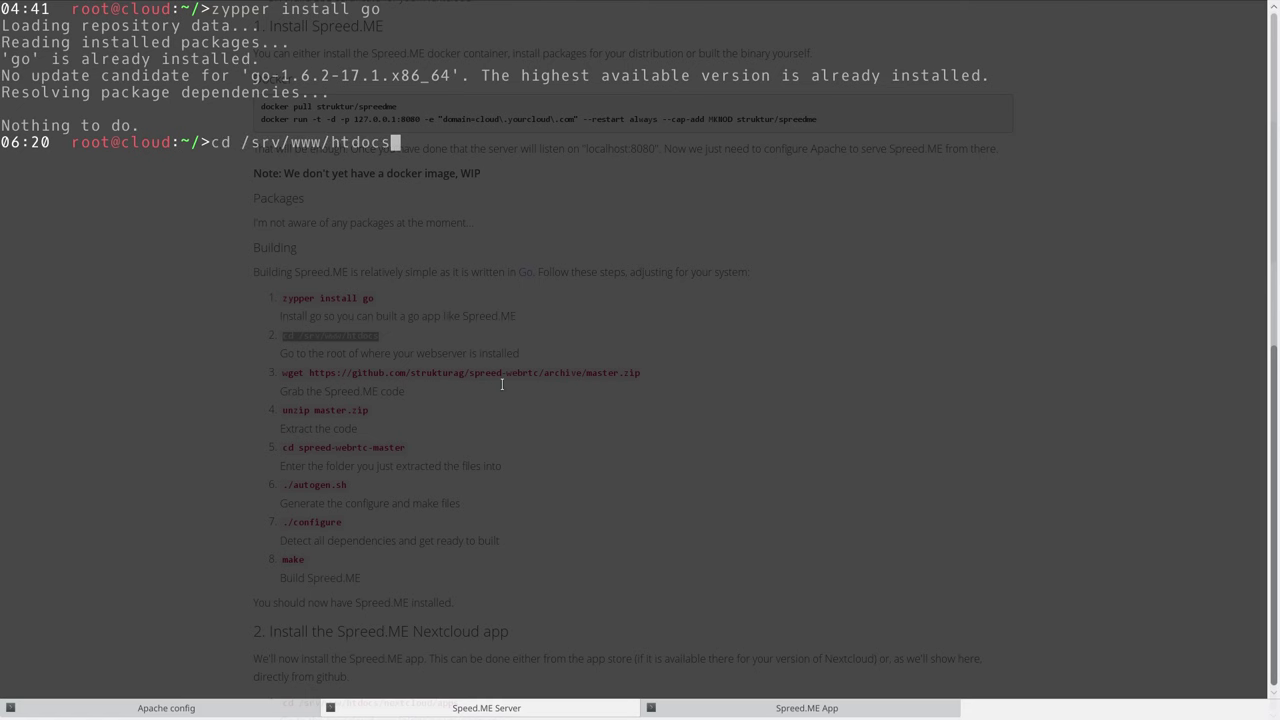
pyautogui.press('Return')
pyautogui.write('ls')
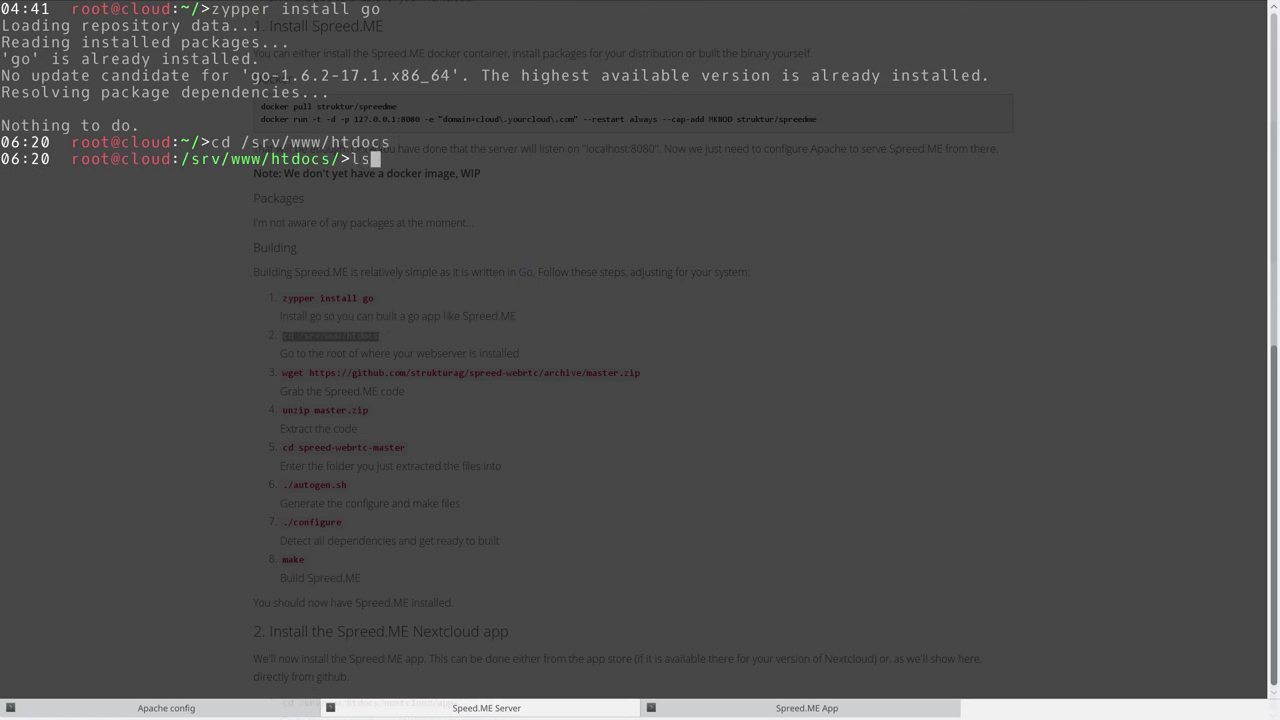
pyautogui.press('Return')
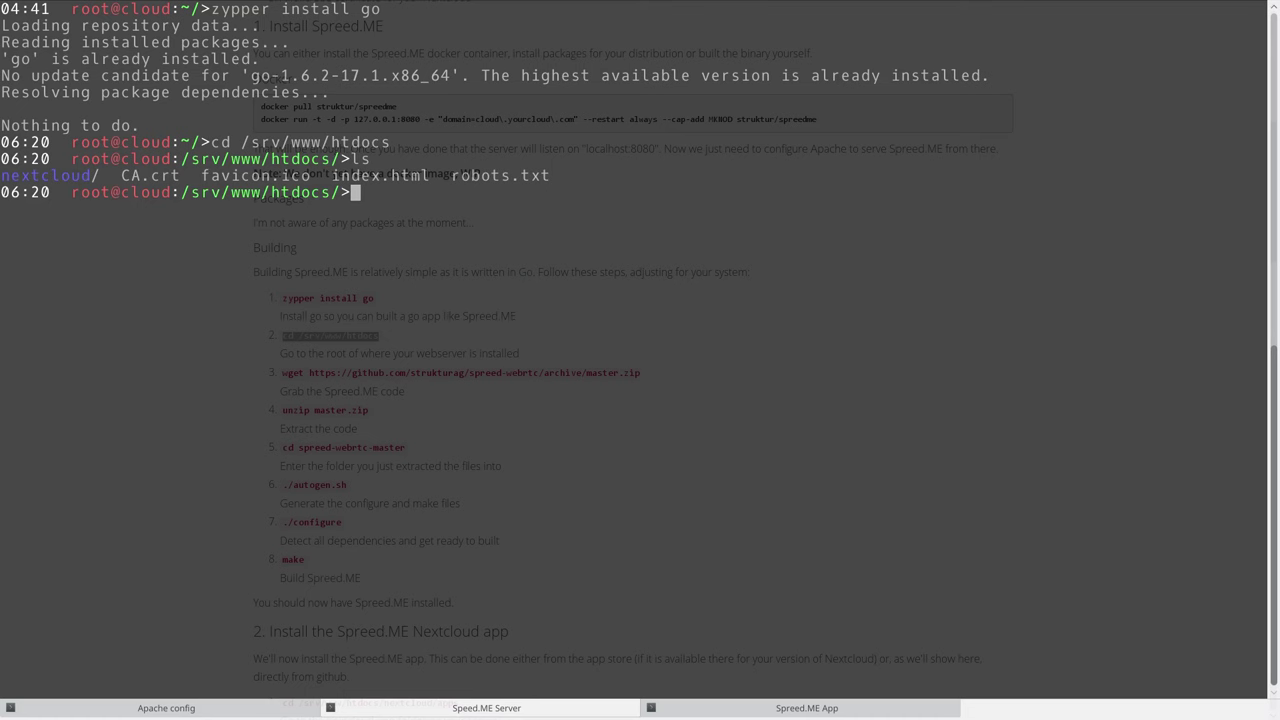
pyautogui.tripleClick(43, 175)
pyautogui.click(167, 197)
pyautogui.press('F12')
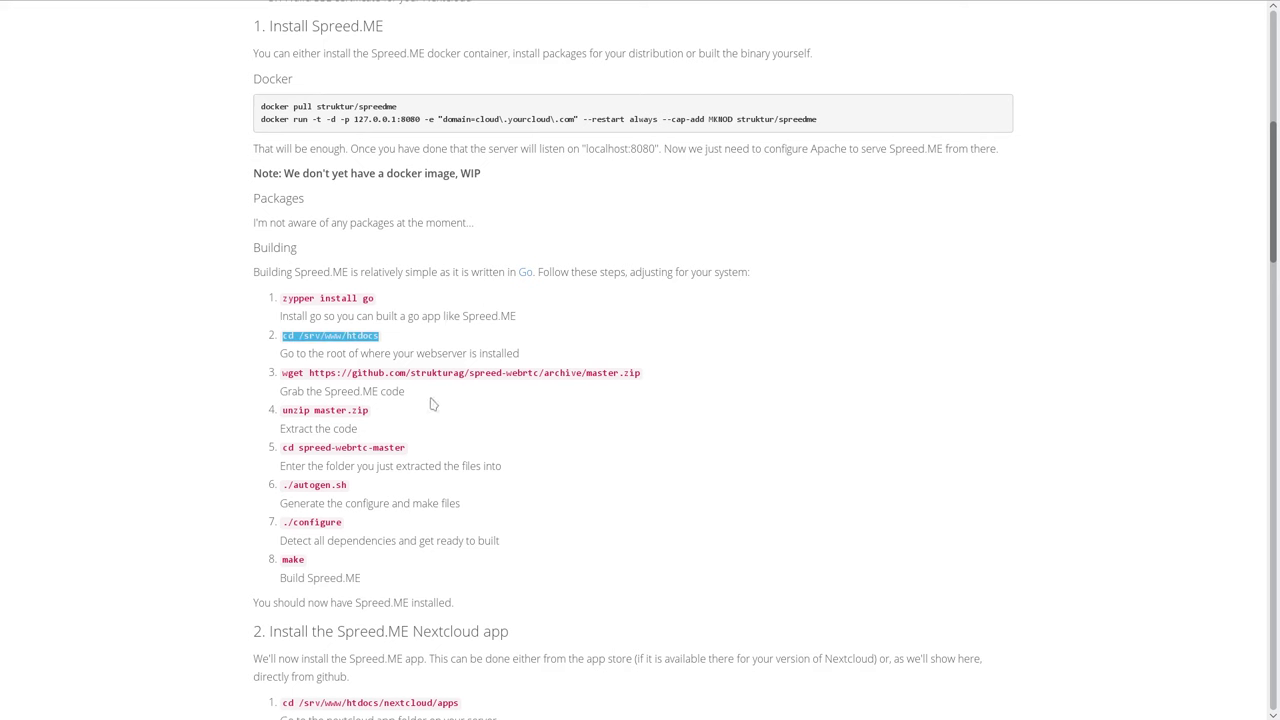
# Download the spreed-webrtc master.zip archive with the guide's wget command.
pyautogui.moveTo(281, 373); pyautogui.dragTo(645, 377)
pyautogui.press('F12')
pyautogui.middleClick(744, 390)
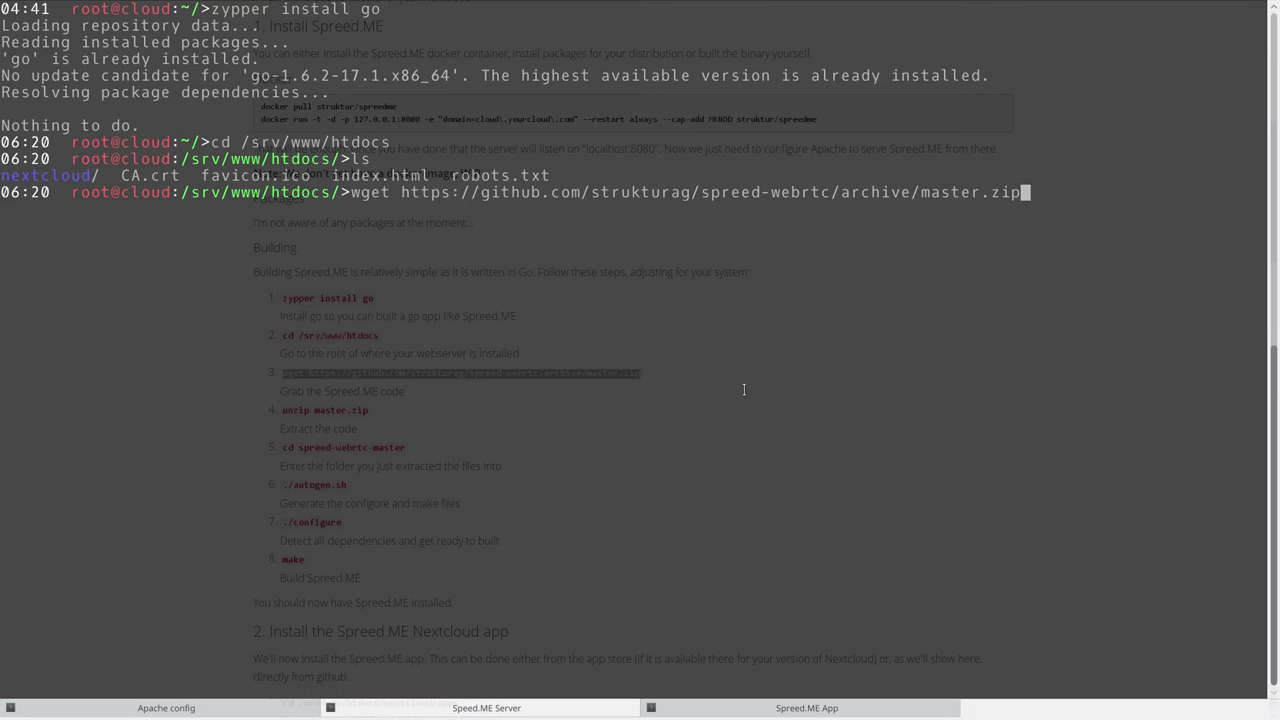
pyautogui.press('Return')
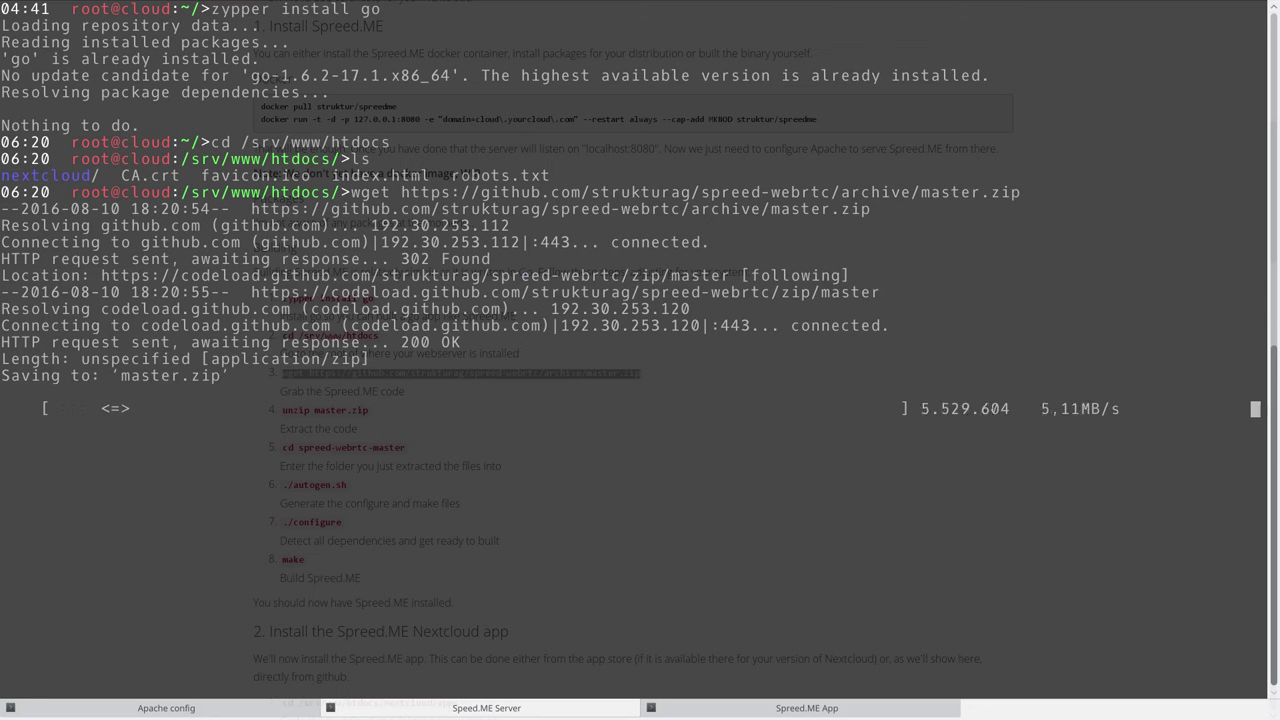
pyautogui.press('F12')
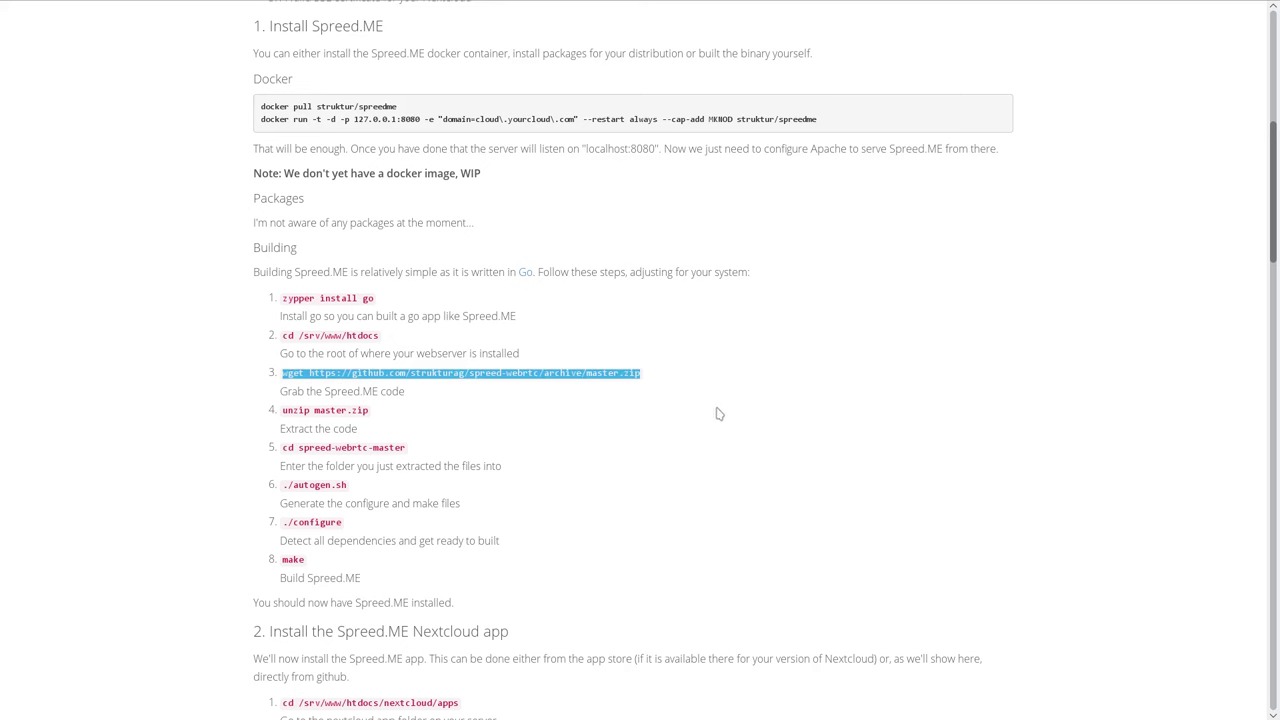
pyautogui.moveTo(282, 410); pyautogui.dragTo(392, 415)
pyautogui.press('F12')
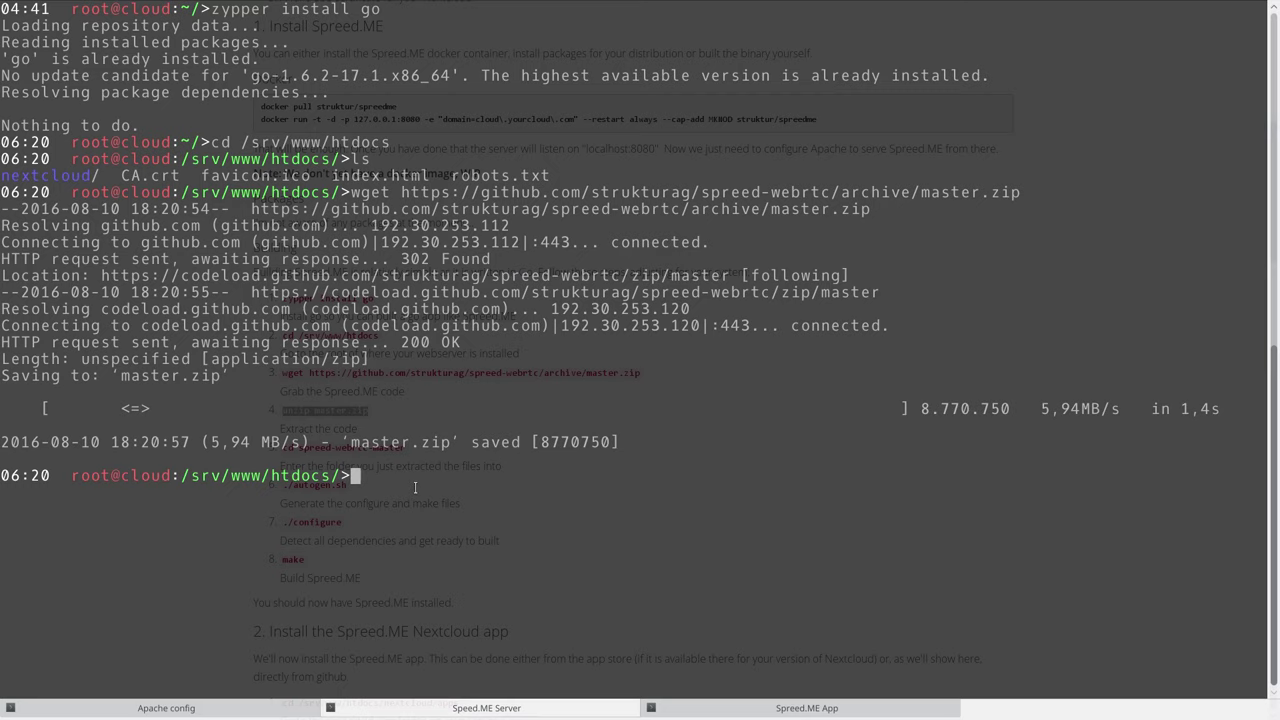
# Unzip master.zip and enter the extracted spreed-webrtc-master folder.
pyautogui.middleClick(406, 489)
pyautogui.press('Return')
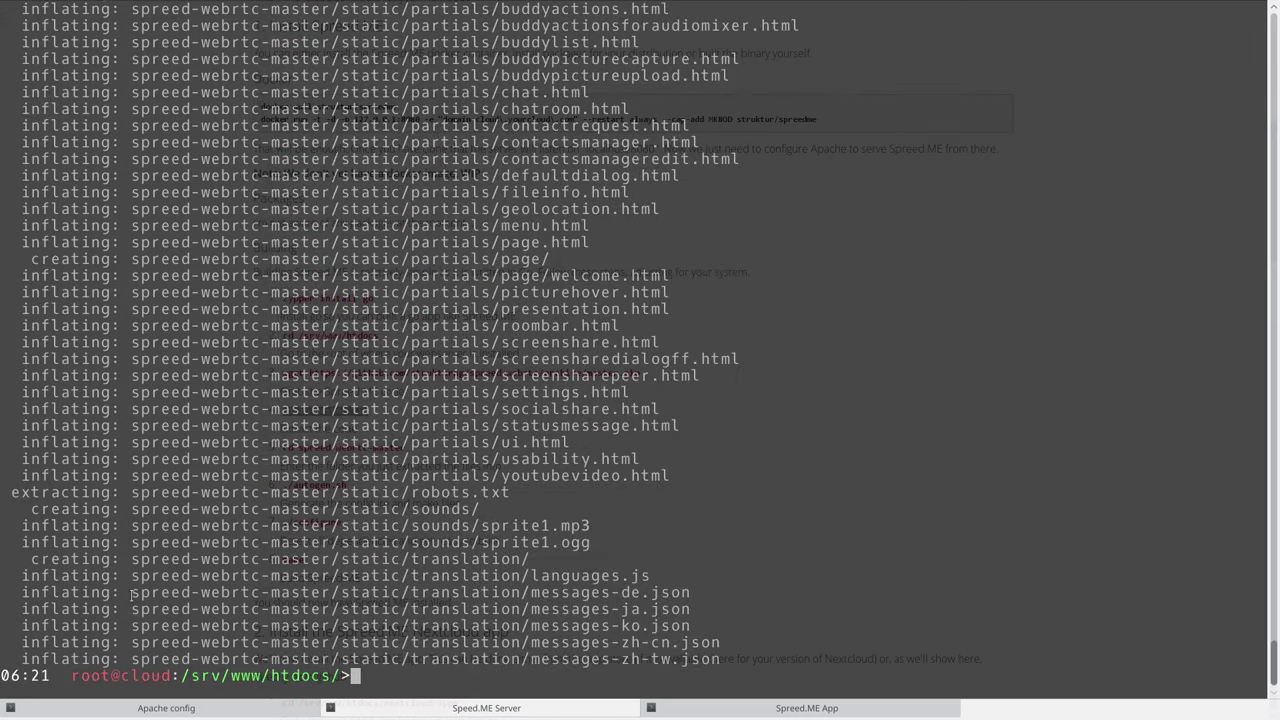
pyautogui.moveTo(132, 596); pyautogui.dragTo(322, 594)
pyautogui.press('F12')
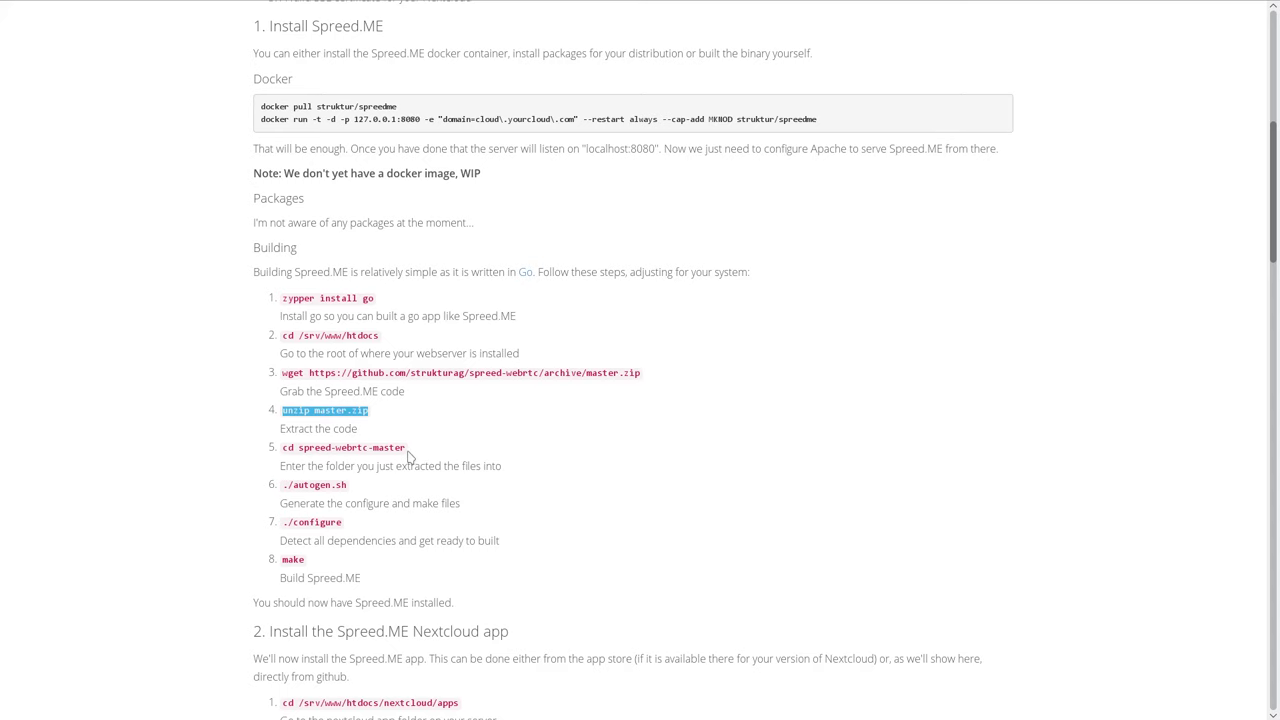
pyautogui.moveTo(408, 449); pyautogui.dragTo(281, 450)
pyautogui.press('F12')
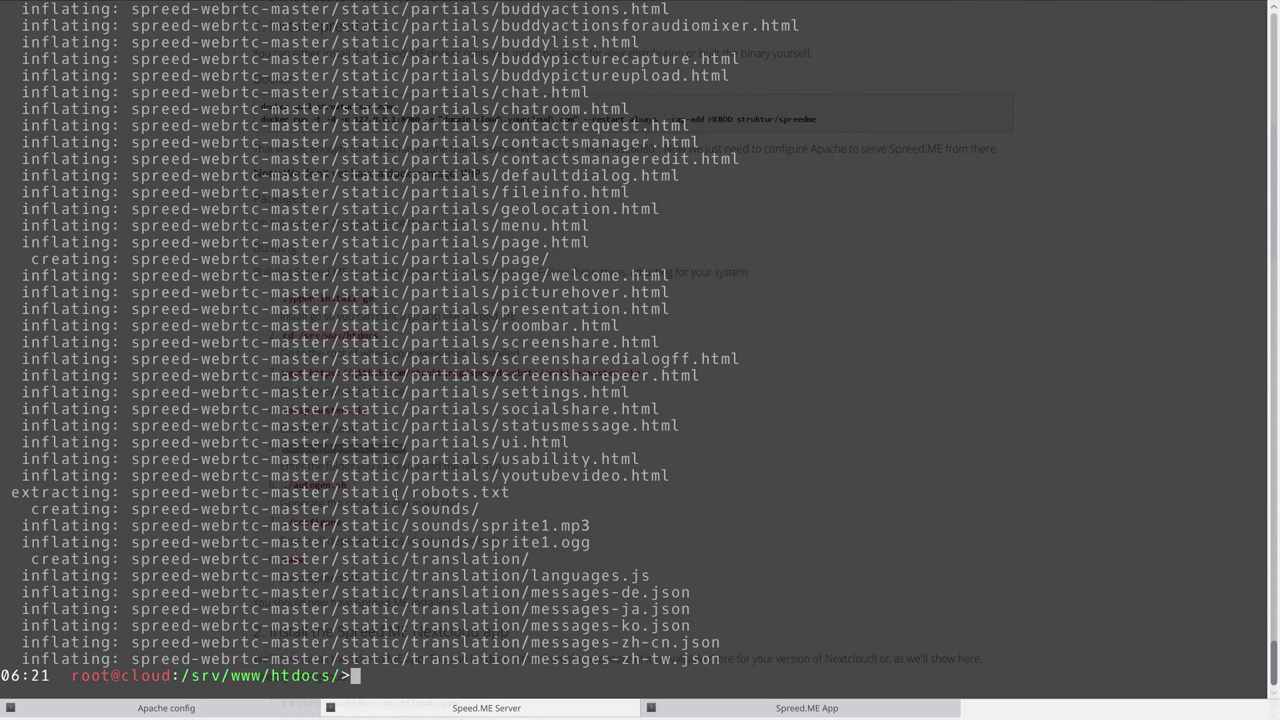
pyautogui.middleClick(397, 493)
pyautogui.press('Return')
pyautogui.press('F12')
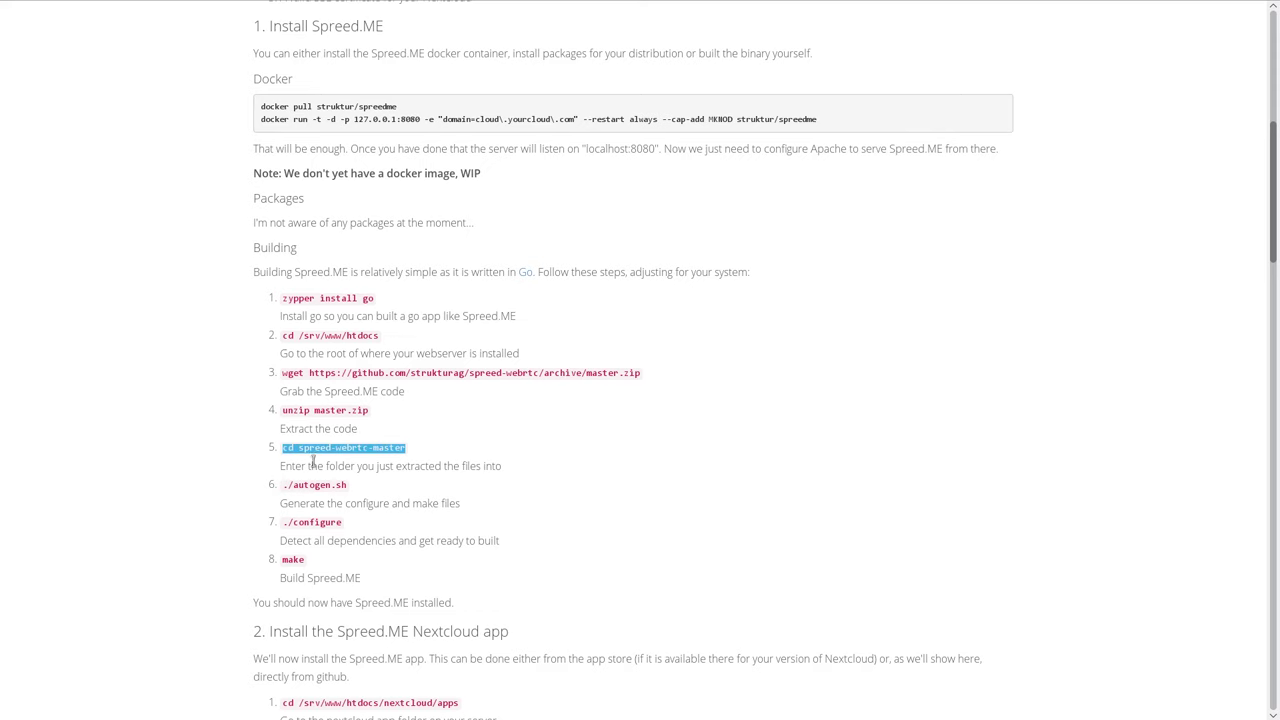
# Run ./autogen.sh and then ./configure to prepare the Spreed.ME build.
pyautogui.moveTo(350, 488); pyautogui.dragTo(283, 488)
pyautogui.hotkey('ctrl', 'c')
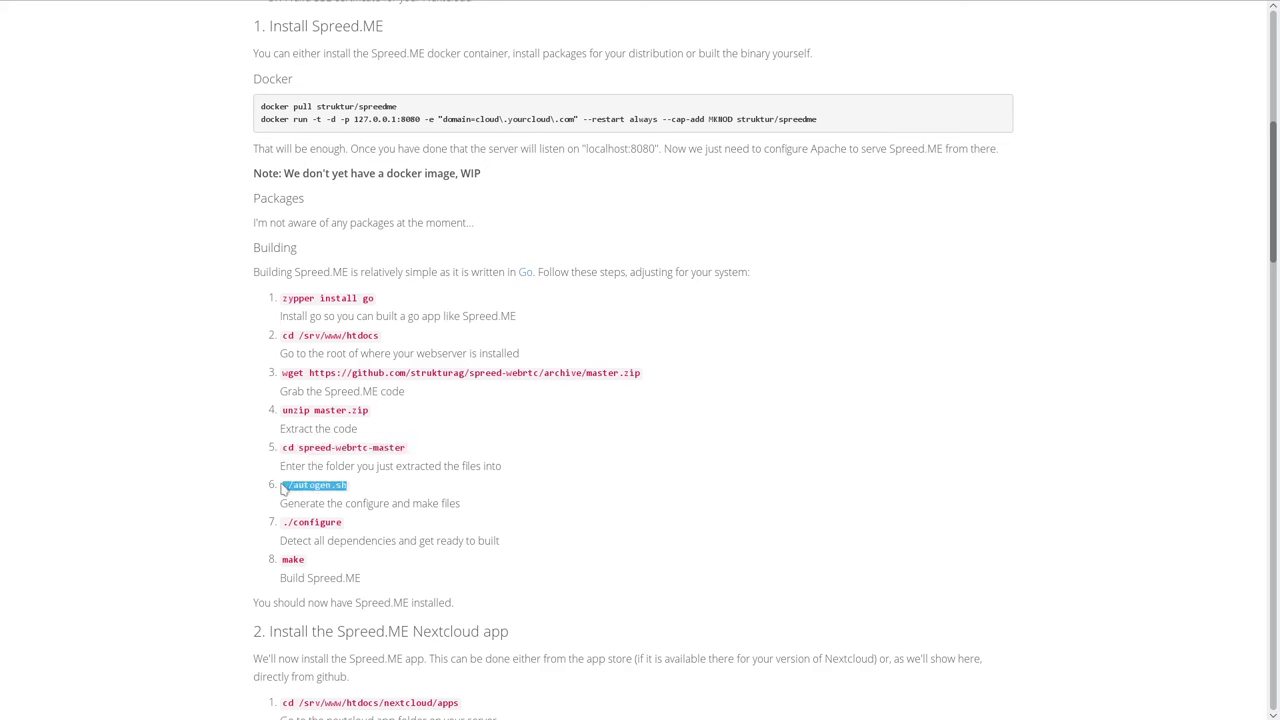
pyautogui.press('F12')
pyautogui.middleClick(630, 541)
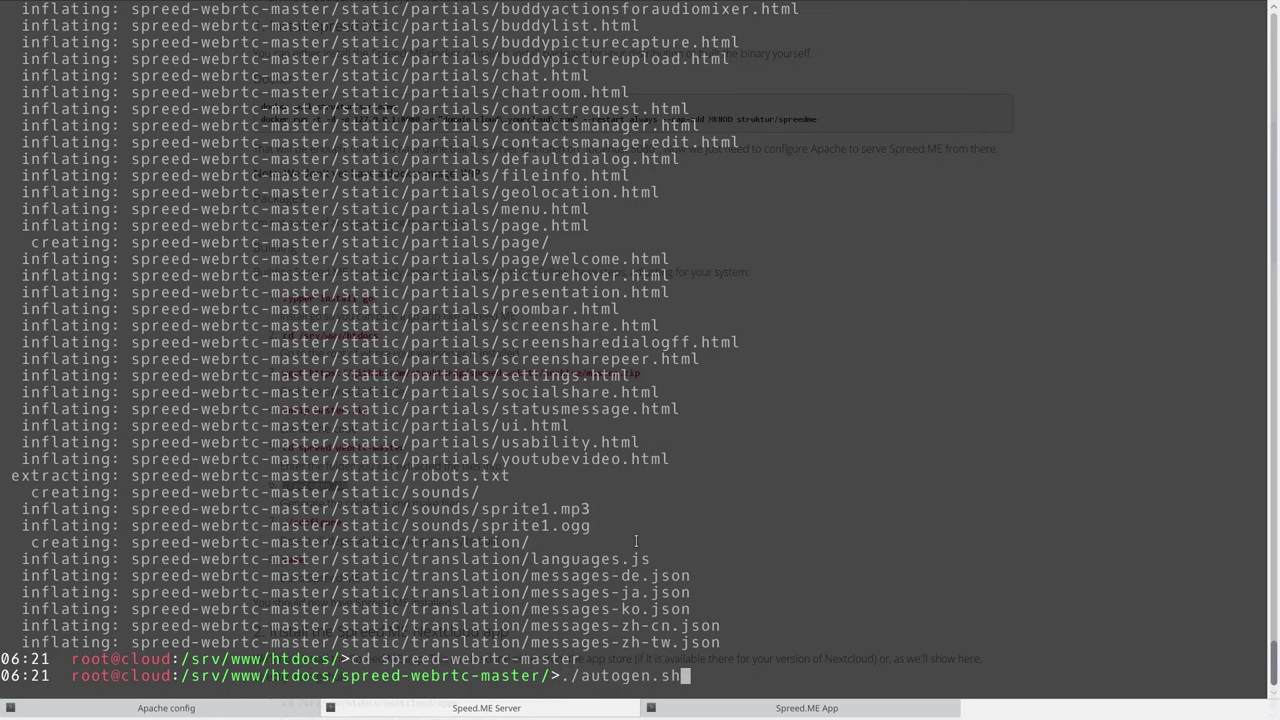
pyautogui.press('Return')
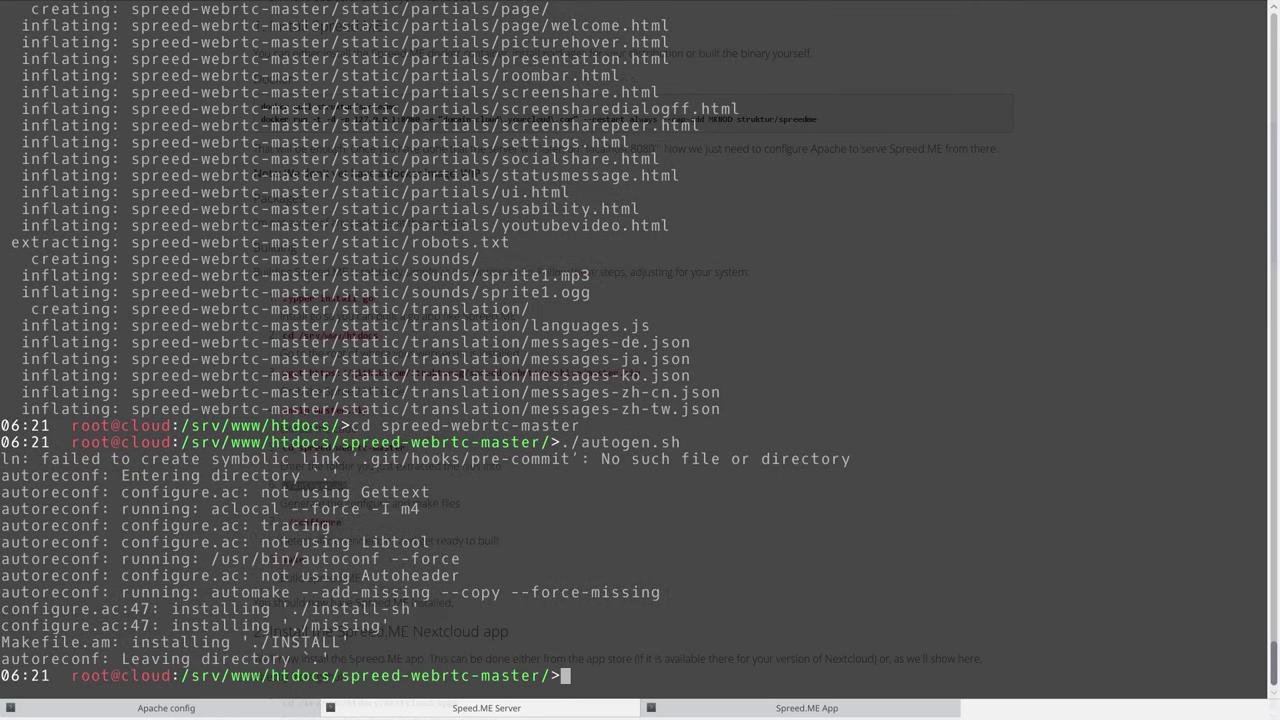
pyautogui.press('F12')
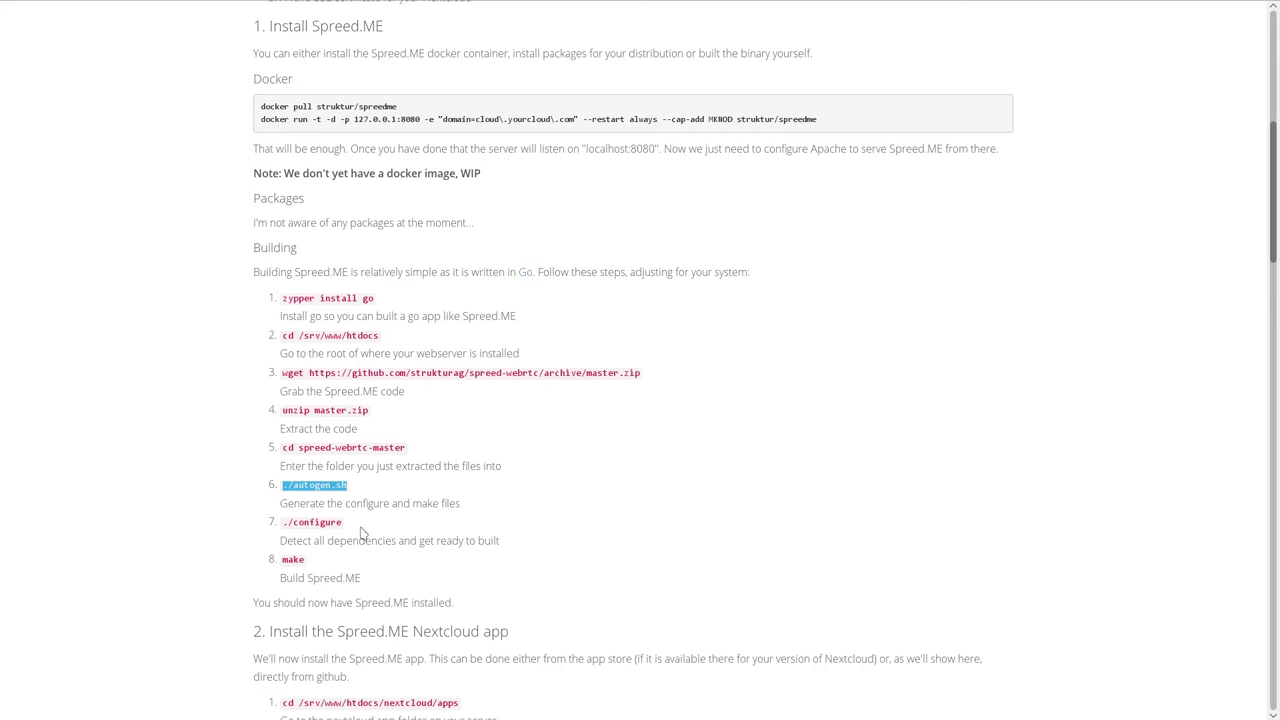
pyautogui.moveTo(343, 522); pyautogui.dragTo(288, 522)
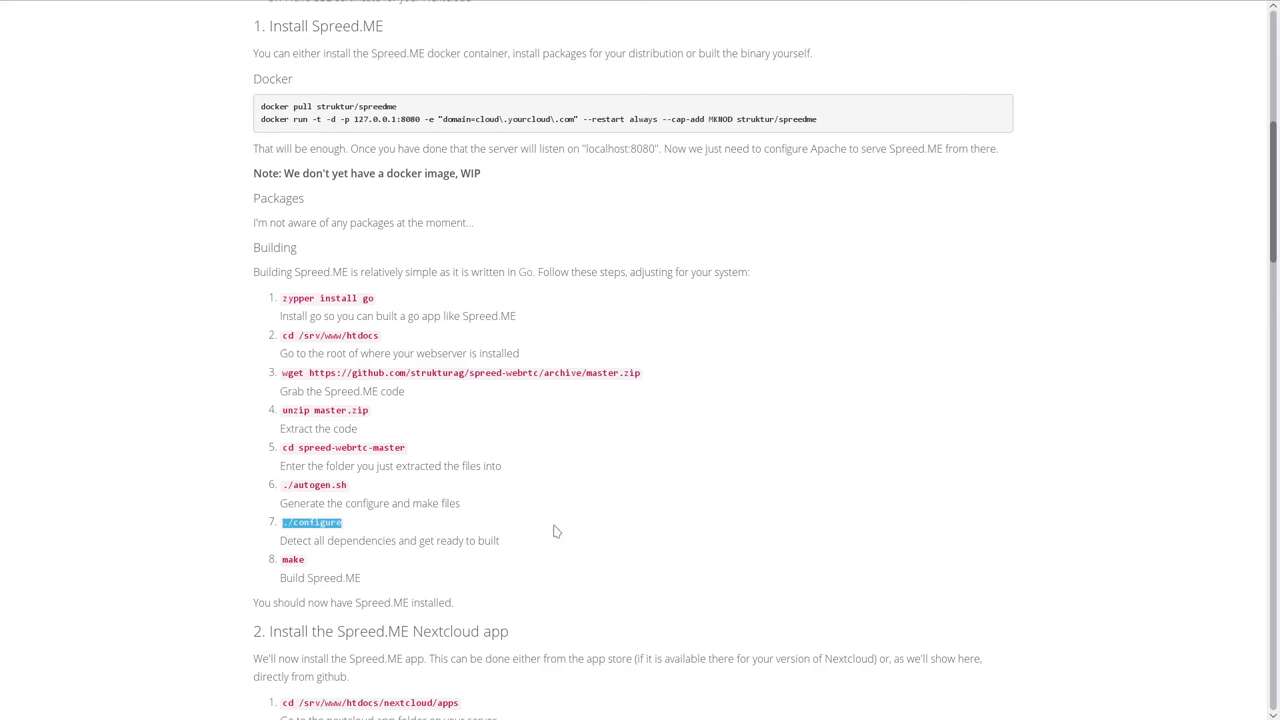
pyautogui.press('F12')
pyautogui.middleClick(703, 525)
pyautogui.press('Return')
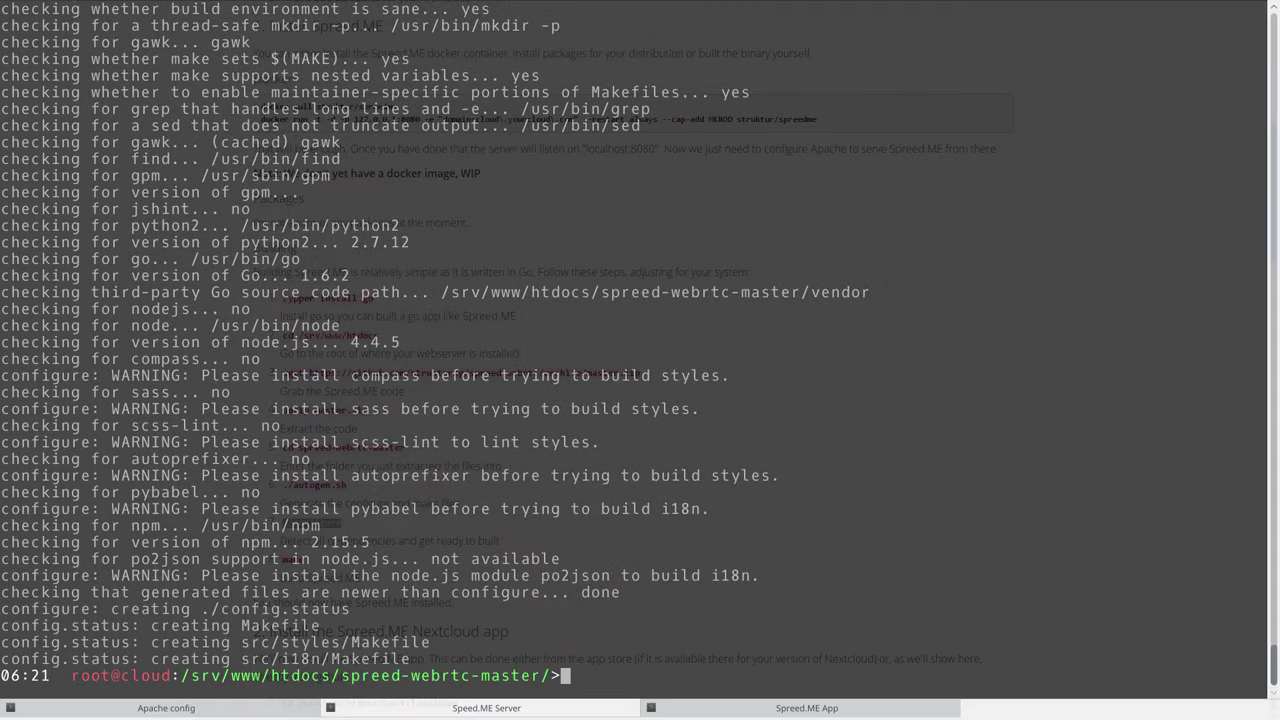
pyautogui.press('F12')
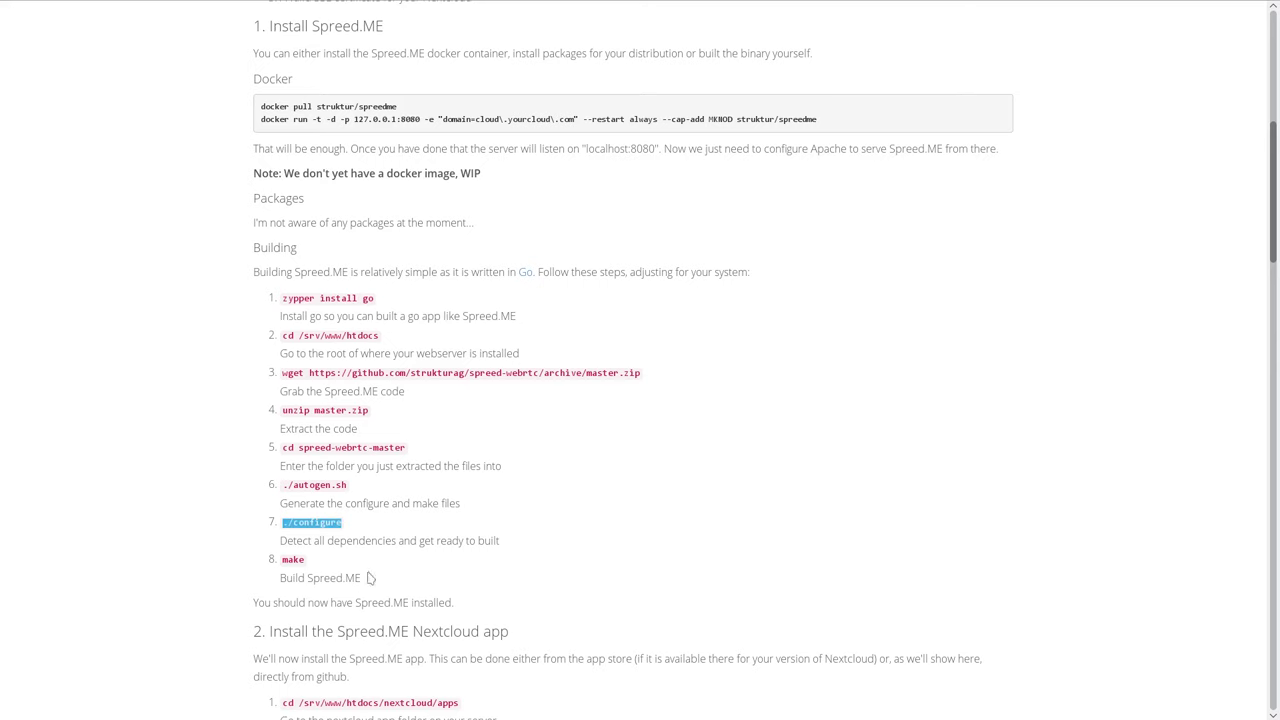
# Build the Spreed.ME server with make.
pyautogui.doubleClick(293, 560)
pyautogui.press('F12')
pyautogui.write('make')
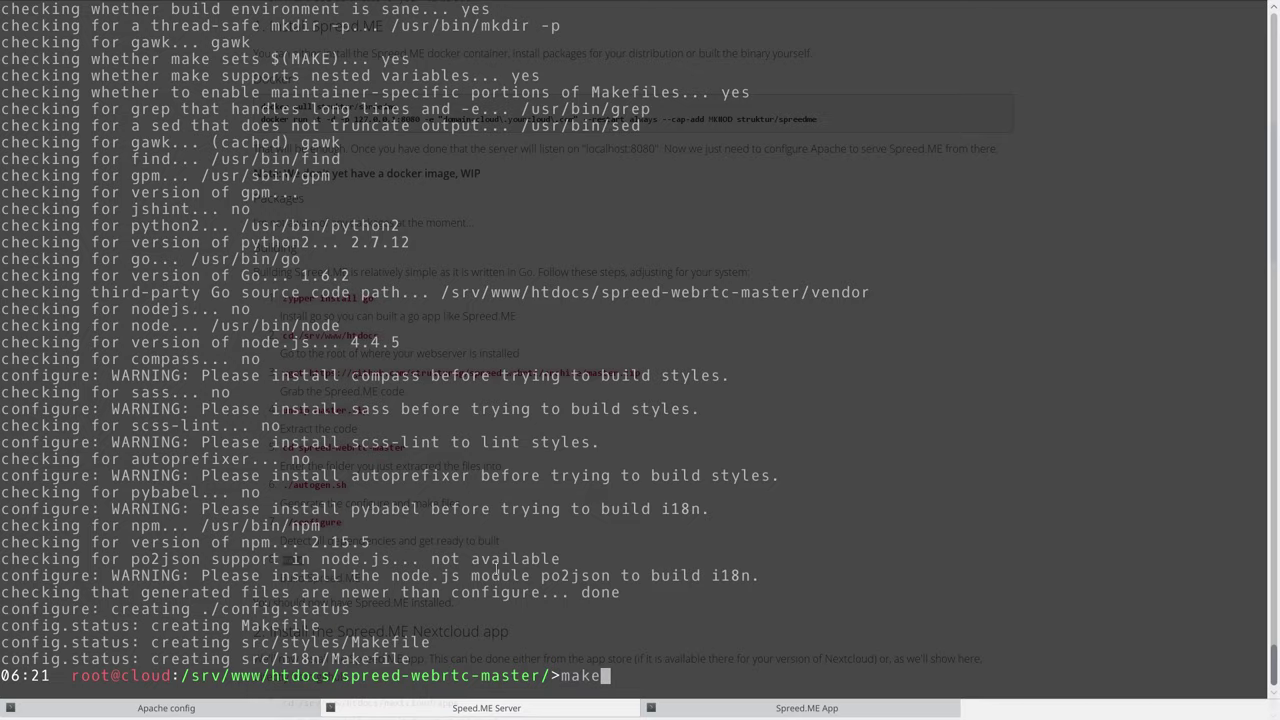
pyautogui.press('Return')
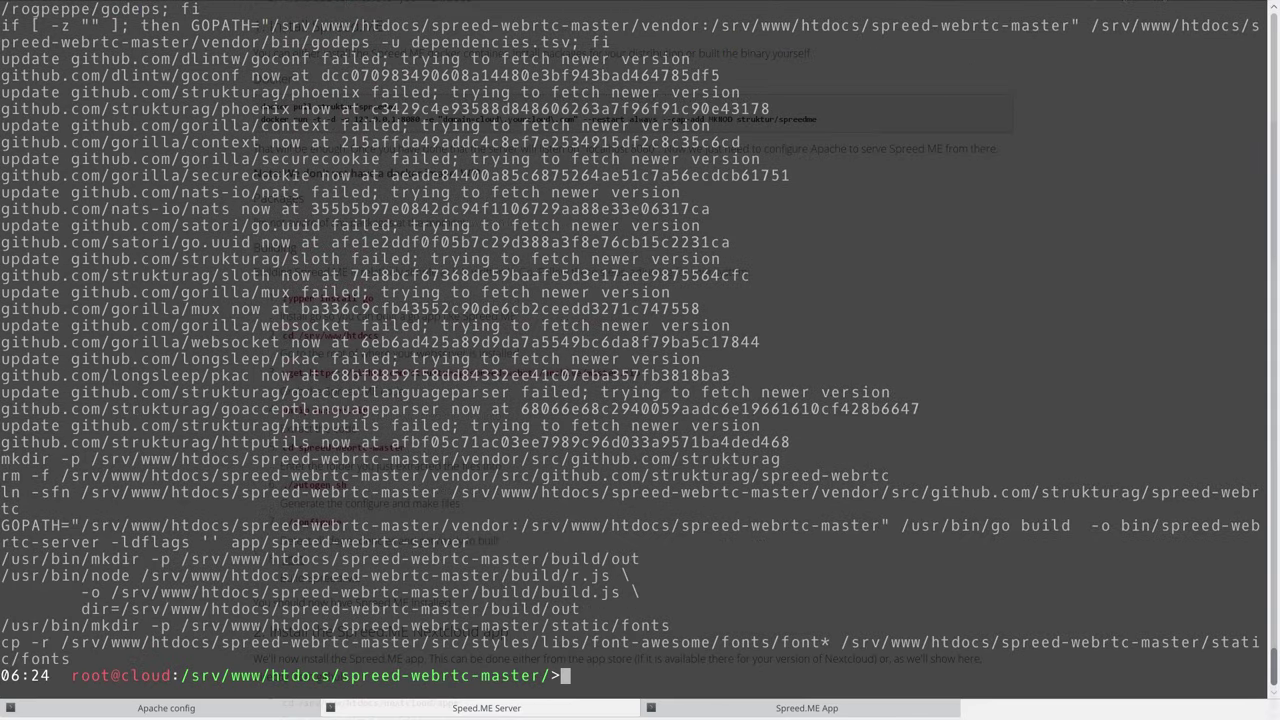
pyautogui.press('F12')
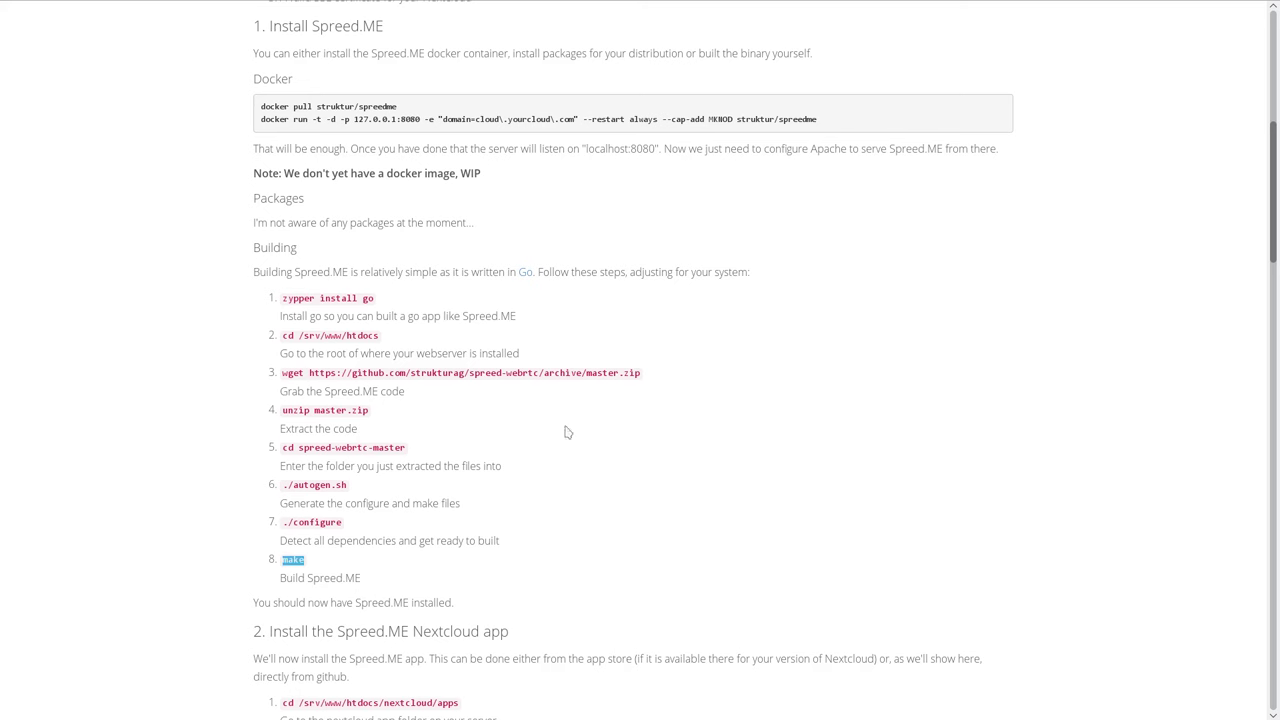
# Mark the Spreed.ME installed line and scroll to the guide's section 2.
pyautogui.moveTo(253, 605); pyautogui.dragTo(454, 614)
pyautogui.click(590, 577)
pyautogui.scroll(-5, 590, 577)
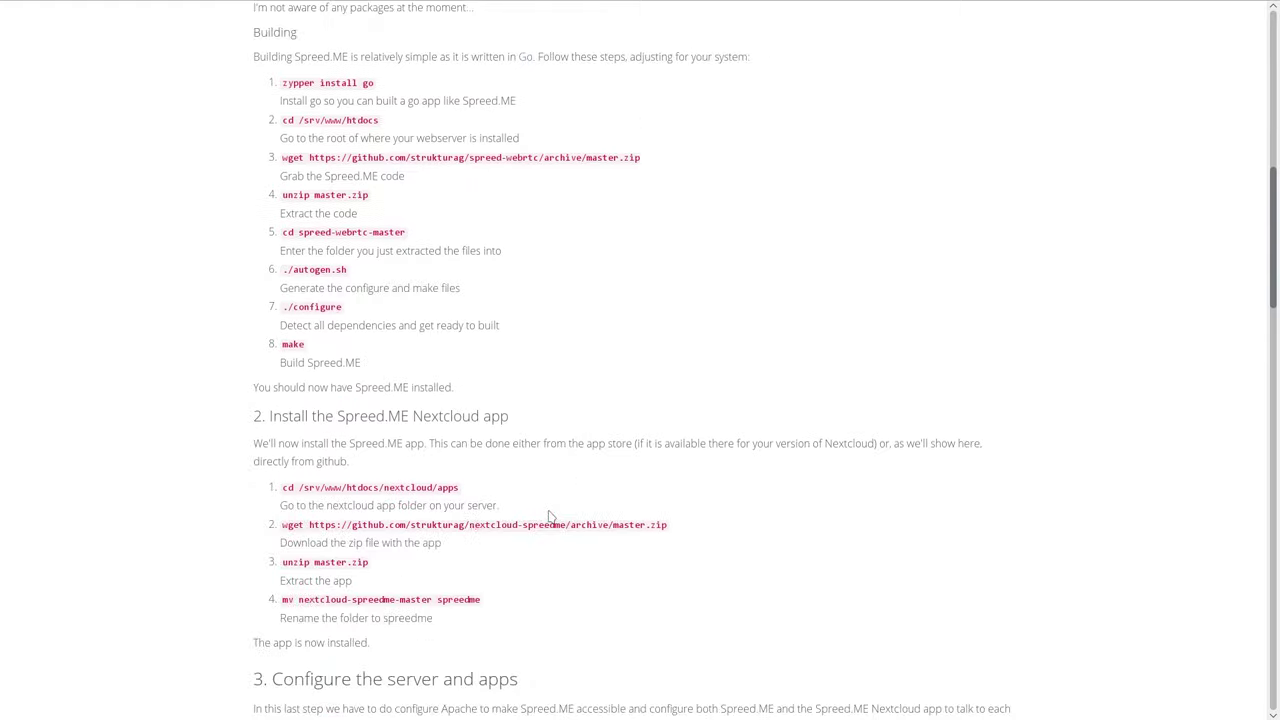
pyautogui.moveTo(251, 400); pyautogui.dragTo(510, 392)
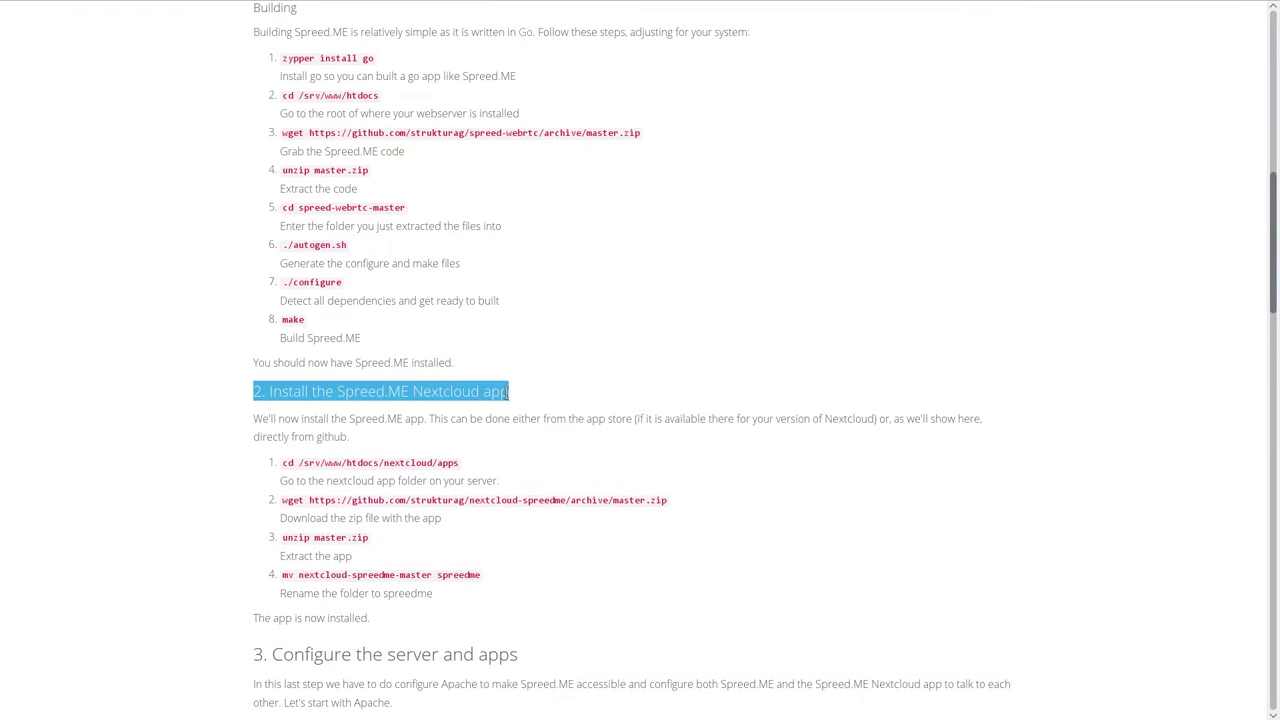
pyautogui.click(493, 424)
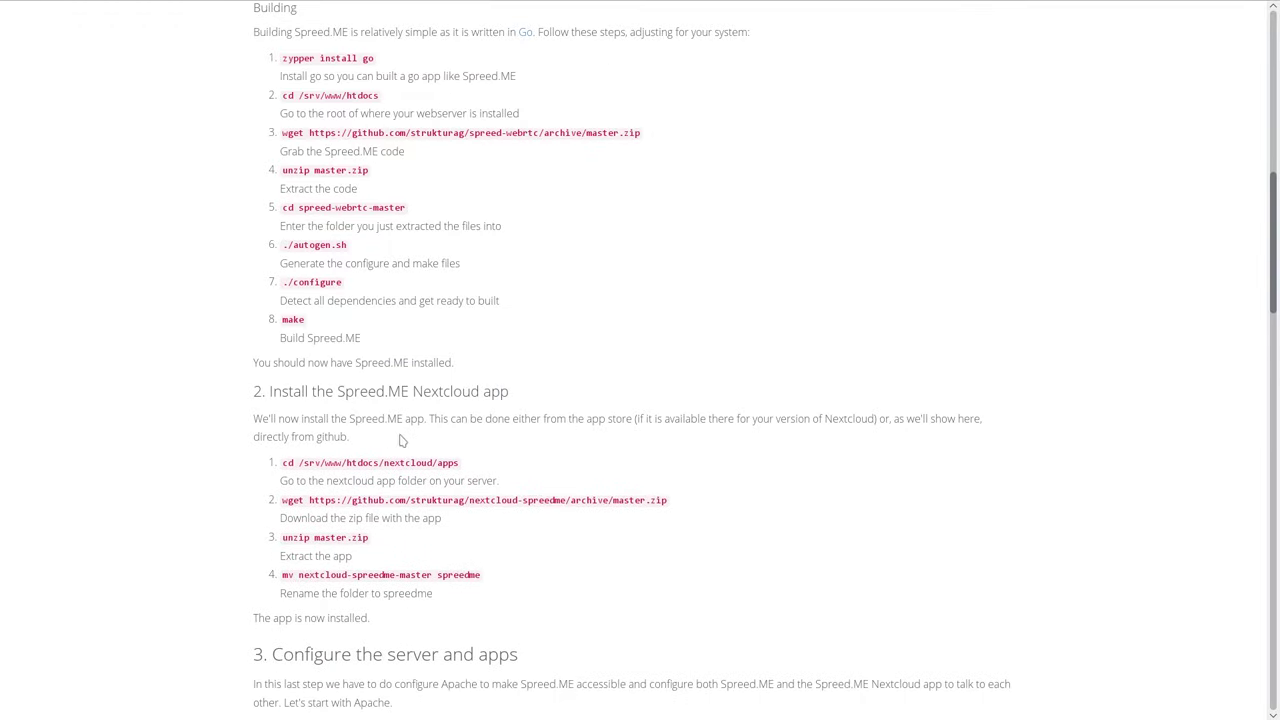
pyautogui.scroll(-2, 397, 437)
# In the Spreed.ME App session, change into the Nextcloud apps folder.
pyautogui.moveTo(280, 377); pyautogui.dragTo(466, 371)
pyautogui.hotkey('ctrl', 'c')
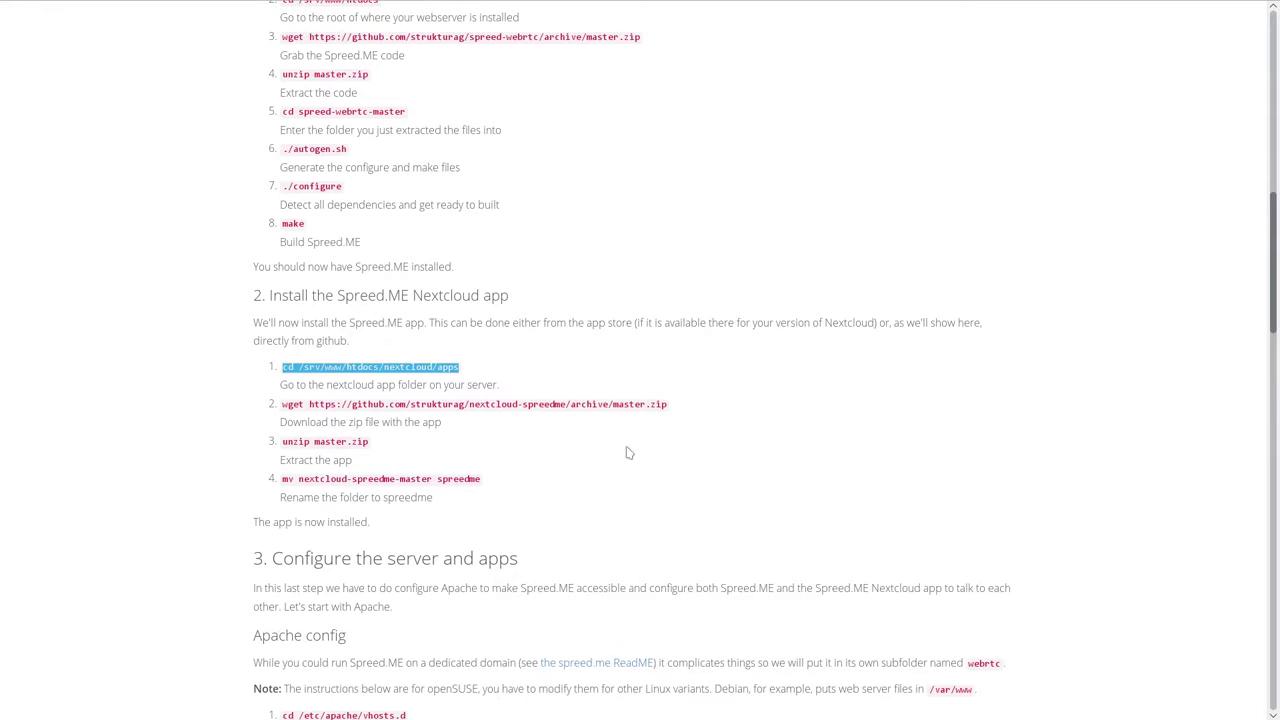
pyautogui.press('F12')
pyautogui.click(733, 712)
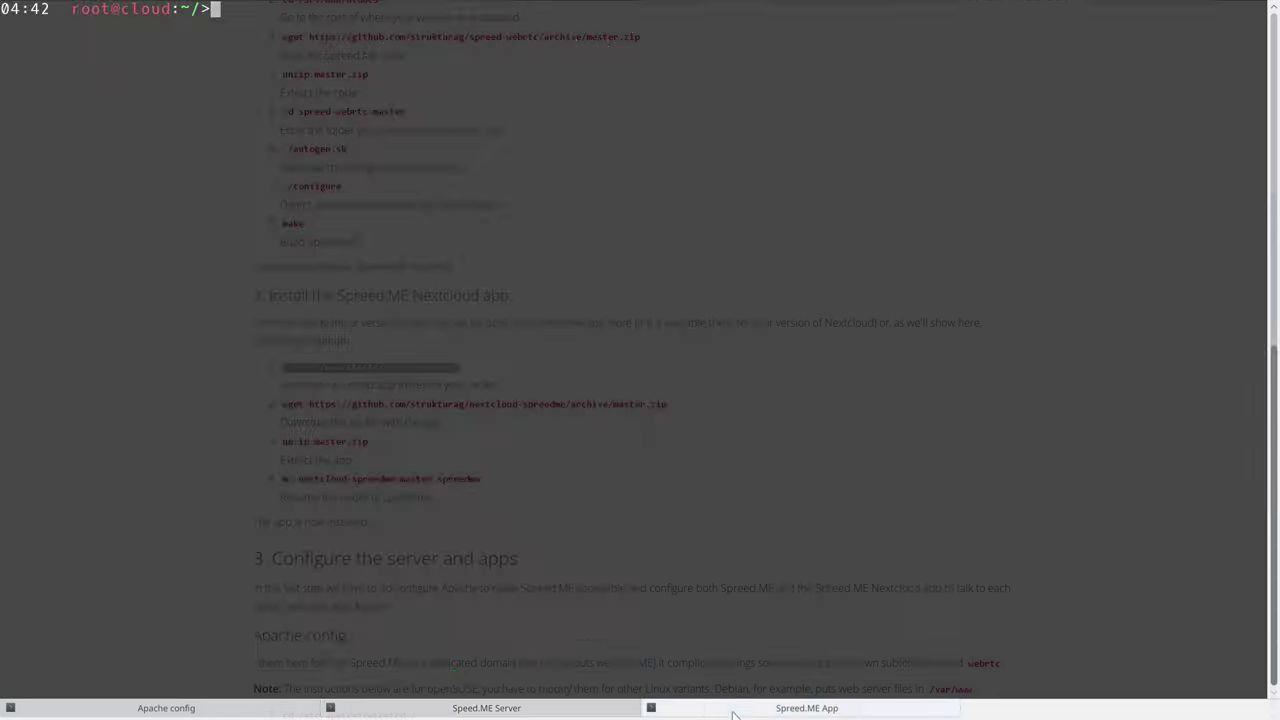
pyautogui.middleClick(593, 518)
pyautogui.press('Return')
pyautogui.press('F12')
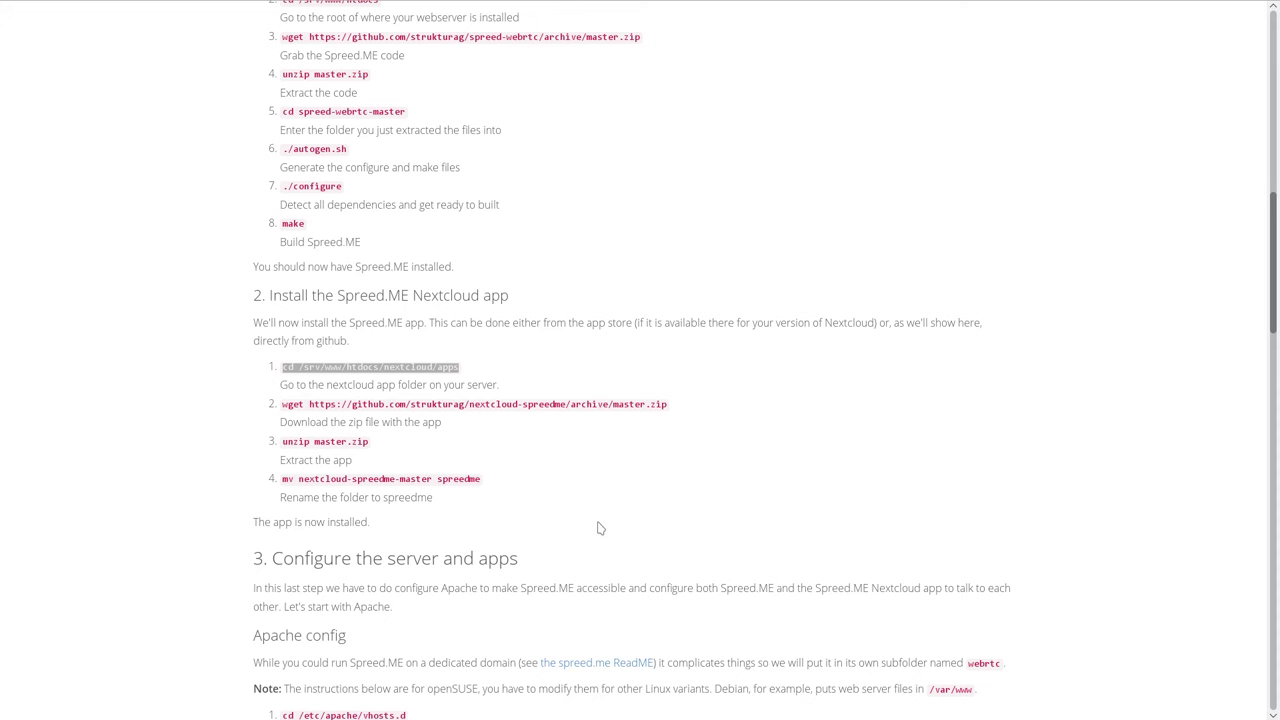
# Download the Nextcloud Spreed.ME app zip and unzip master.zip into nextcloud-spreedme-master.
pyautogui.moveTo(283, 404); pyautogui.dragTo(710, 405)
pyautogui.hotkey('ctrl', 'c')
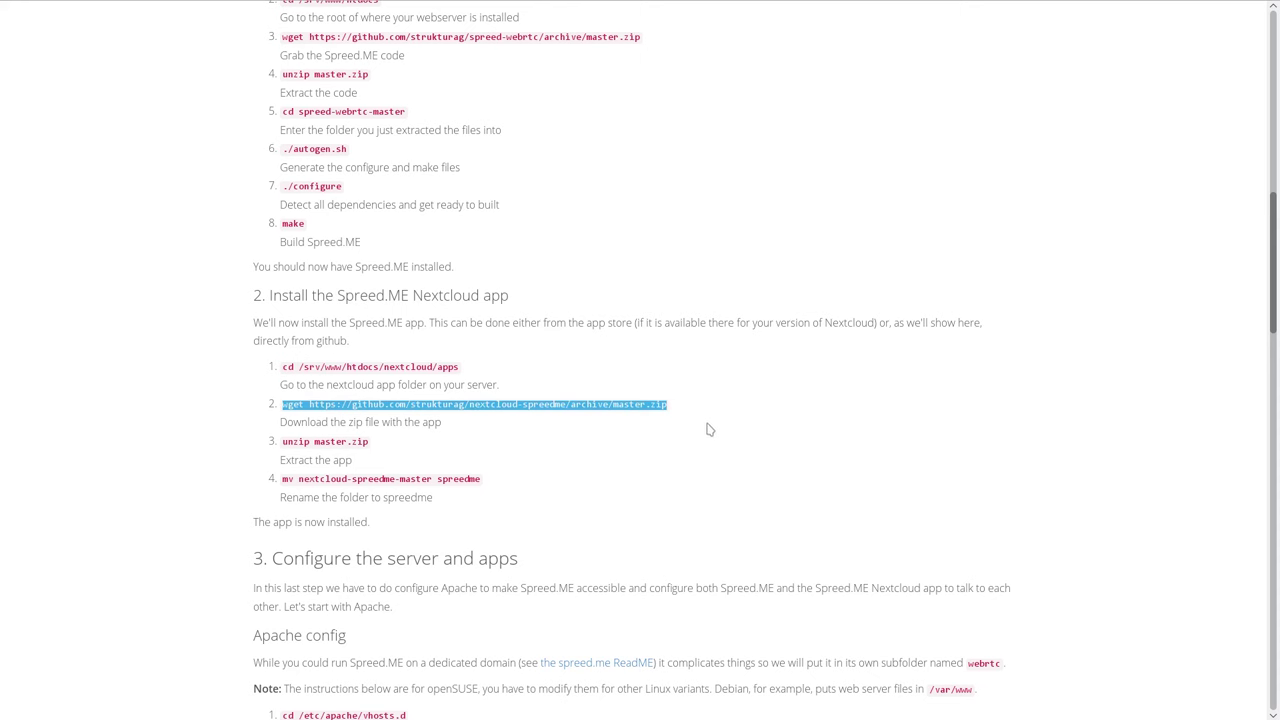
pyautogui.press('F12')
pyautogui.hotkey('ctrl', 'shift', 'v')
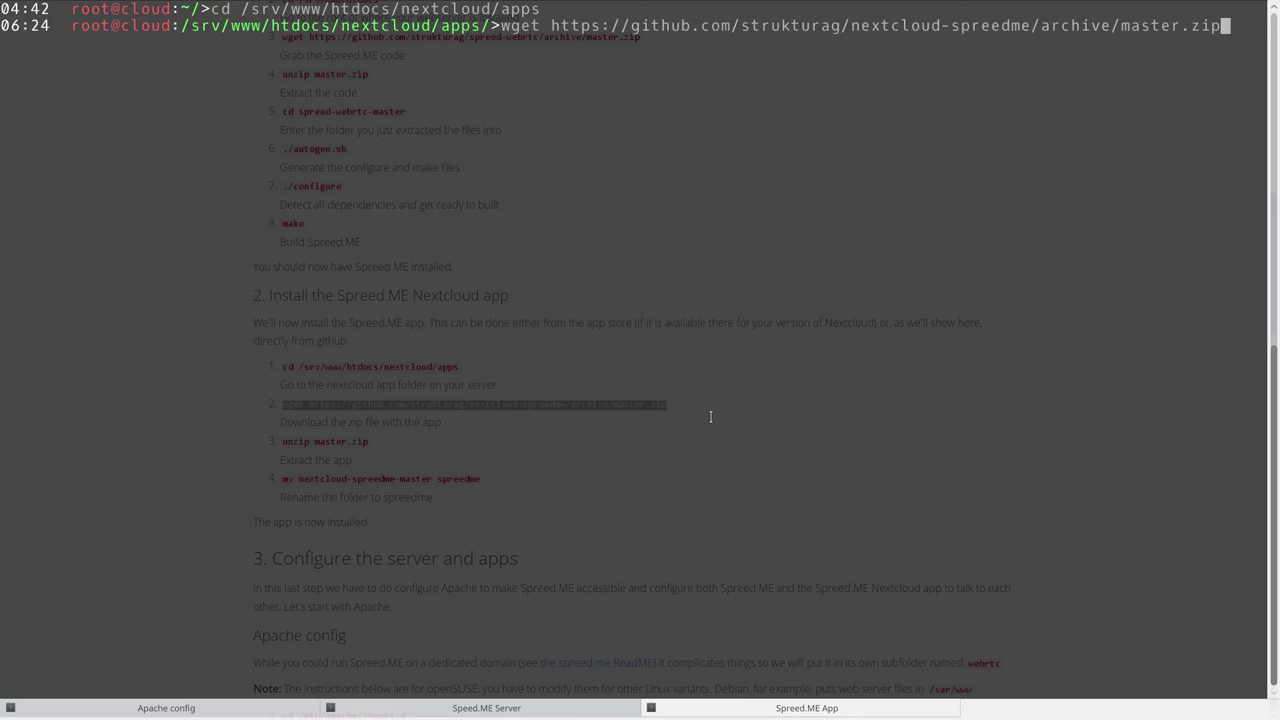
pyautogui.press('Return')
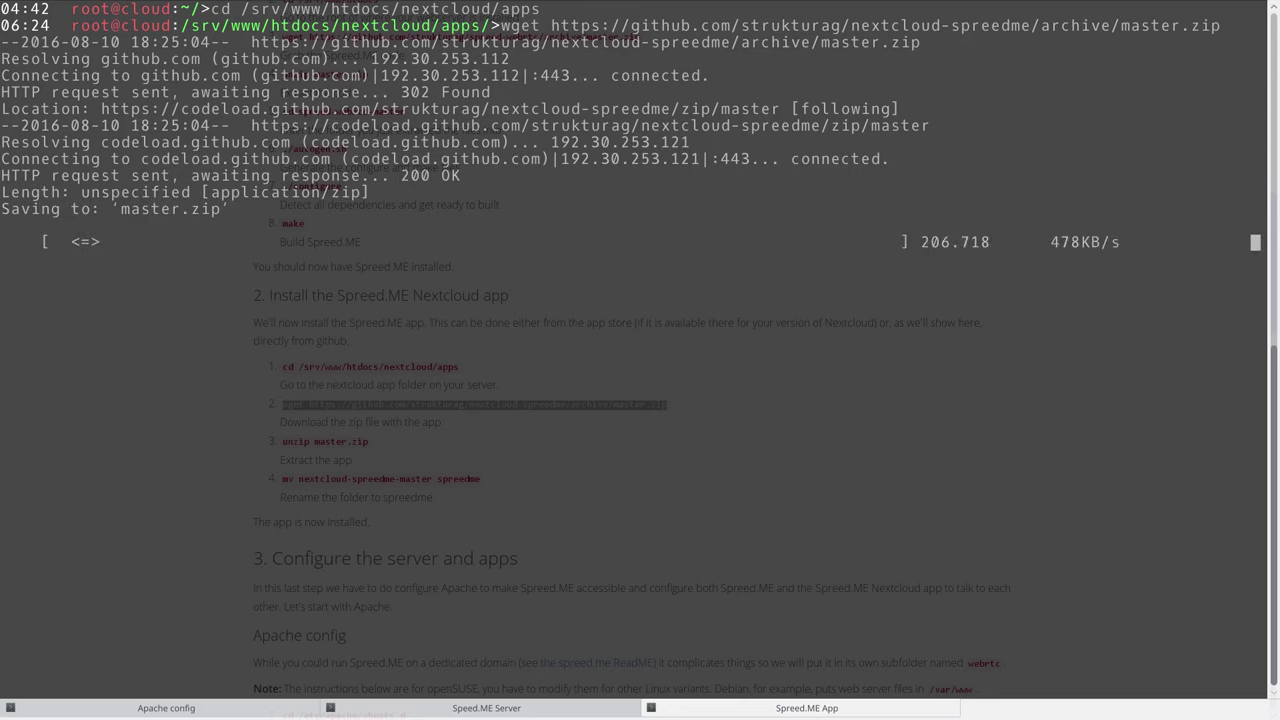
pyautogui.press('F12')
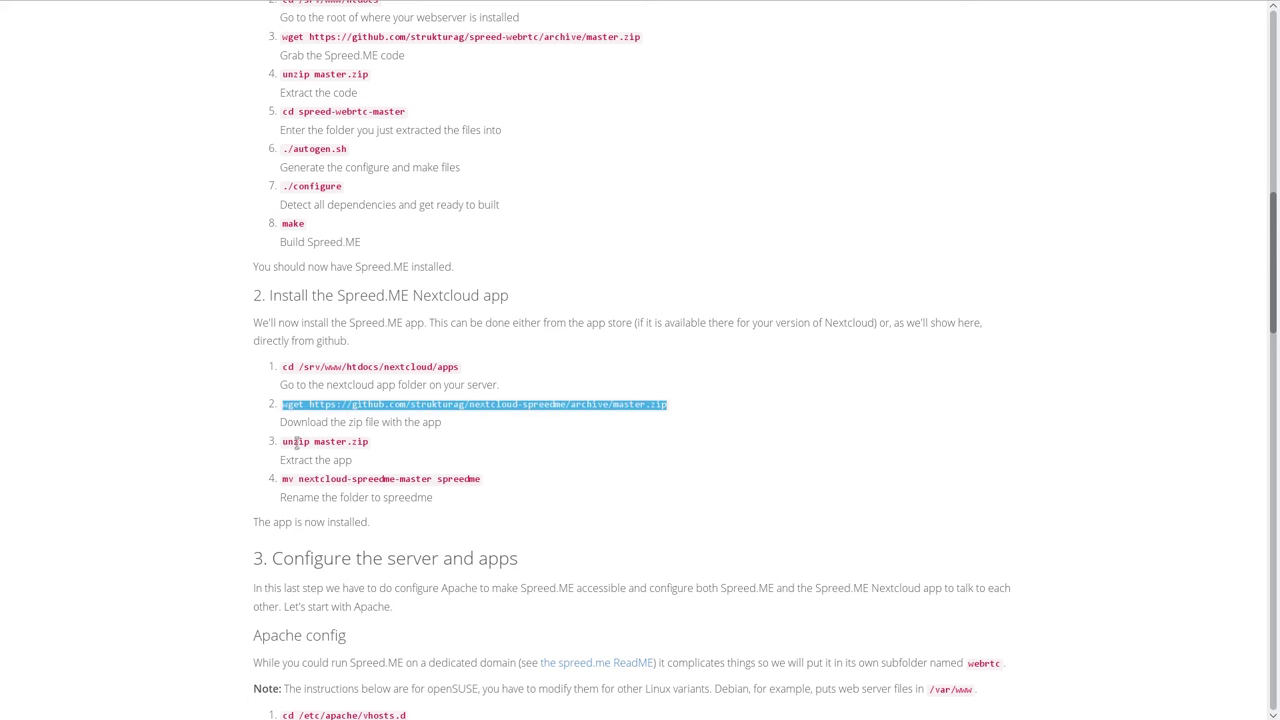
pyautogui.moveTo(384, 447); pyautogui.dragTo(271, 444)
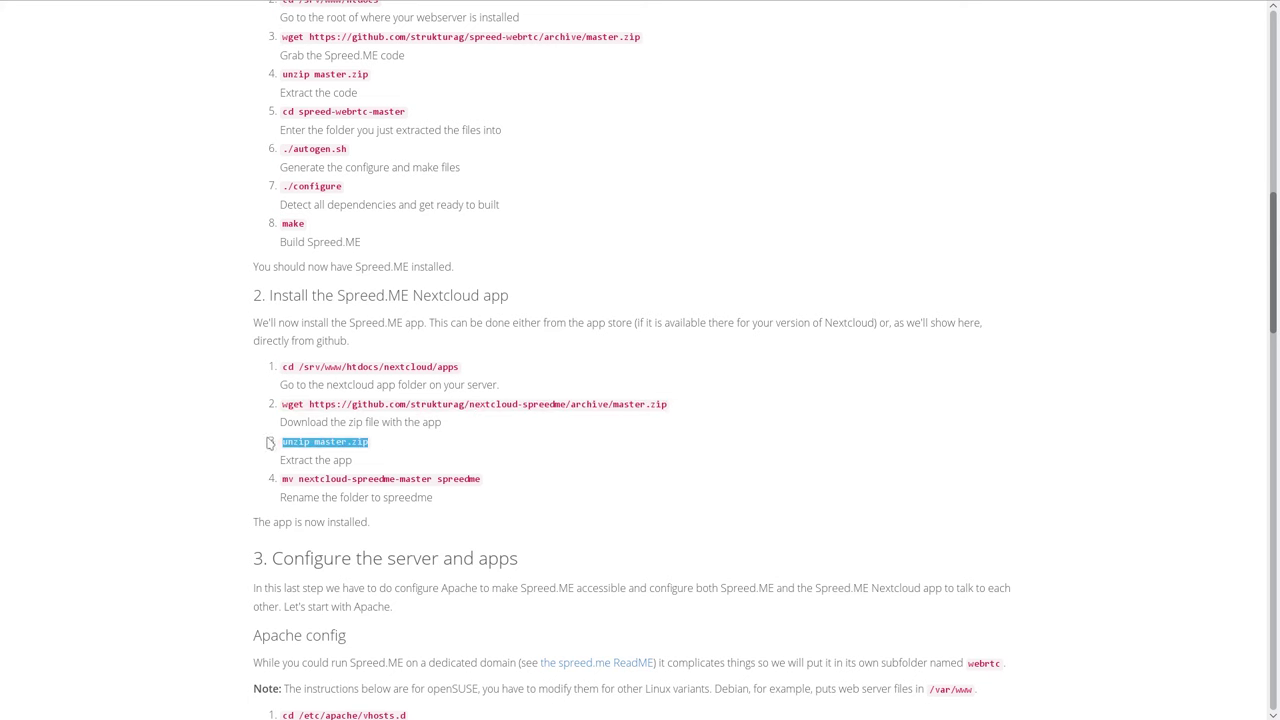
pyautogui.press('F12')
pyautogui.write('unzip master.zip')
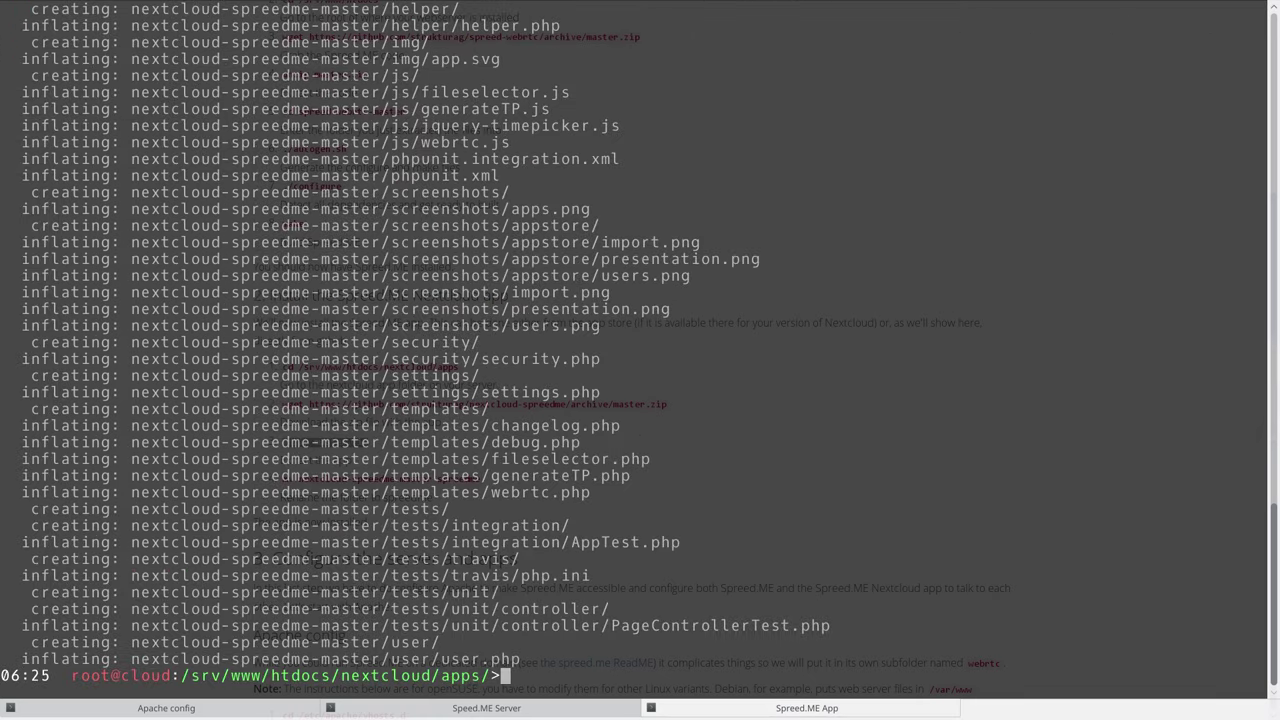
pyautogui.moveTo(390, 626); pyautogui.dragTo(132, 626)
pyautogui.click(134, 626)
pyautogui.press('F12')
# Rename the extracted nextcloud-spreedme-master folder to spreedme.
pyautogui.moveTo(283, 479); pyautogui.dragTo(481, 479)
pyautogui.press('F12')
pyautogui.middleClick(585, 512)
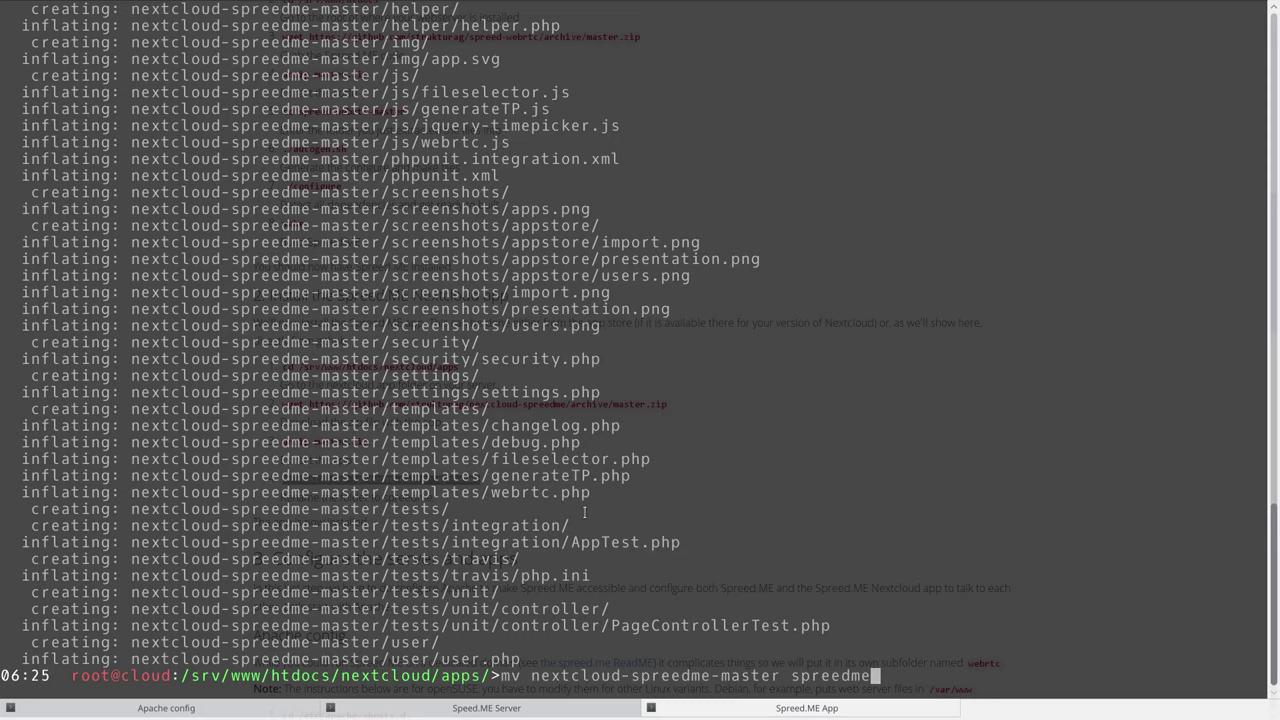
pyautogui.press('Return')
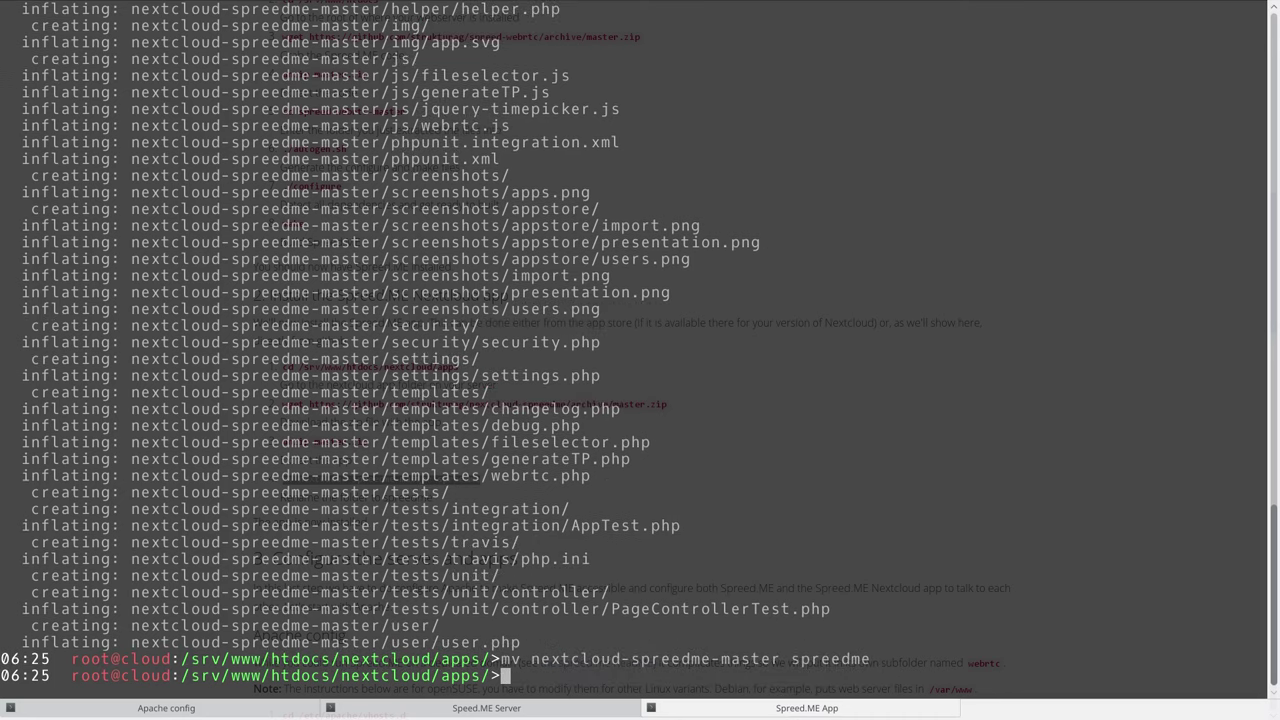
pyautogui.press('F12')
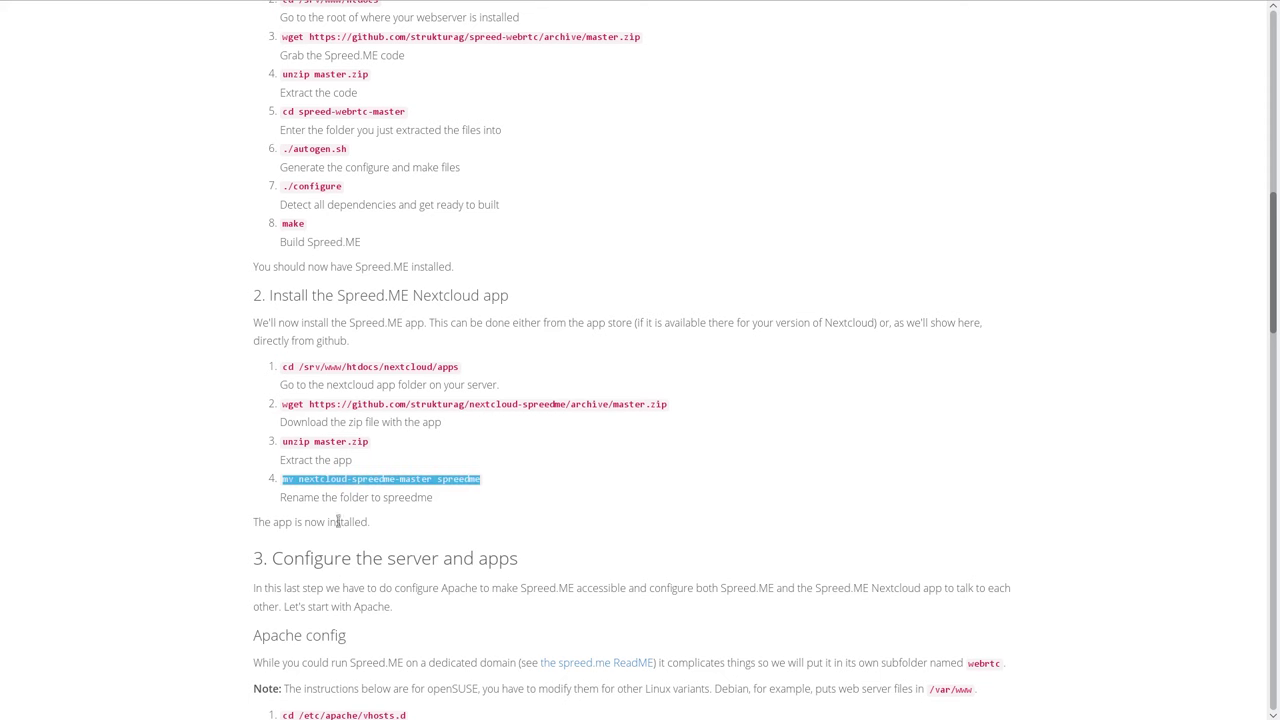
# Scroll the guide to the Apache config section and select the cd vhosts.d command.
pyautogui.moveTo(378, 522); pyautogui.dragTo(254, 518)
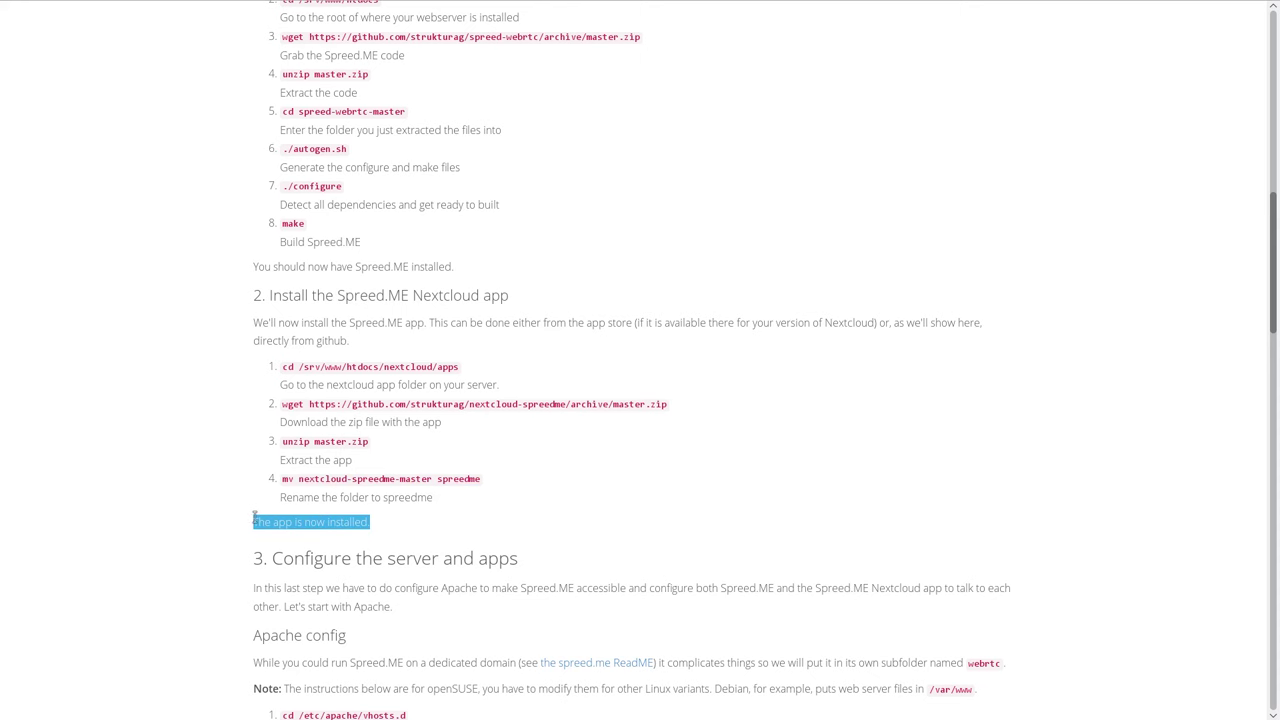
pyautogui.scroll(-3, 510, 490)
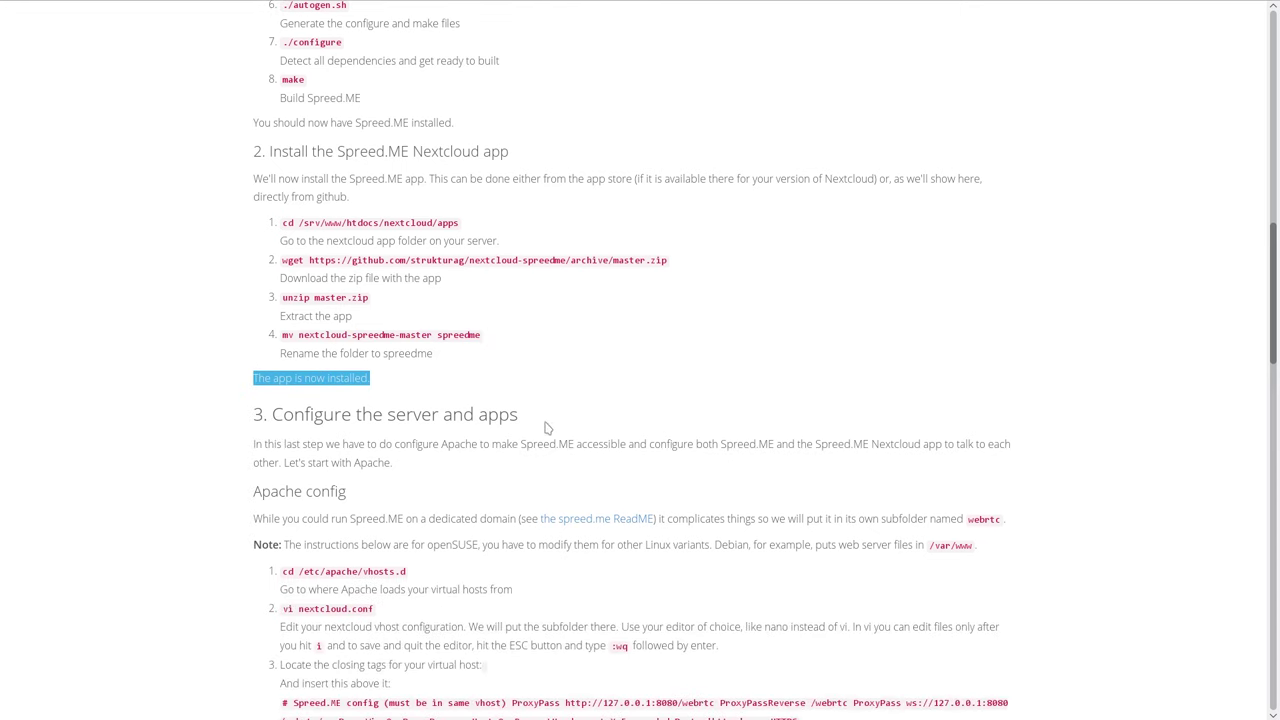
pyautogui.scroll(-1, 546, 428)
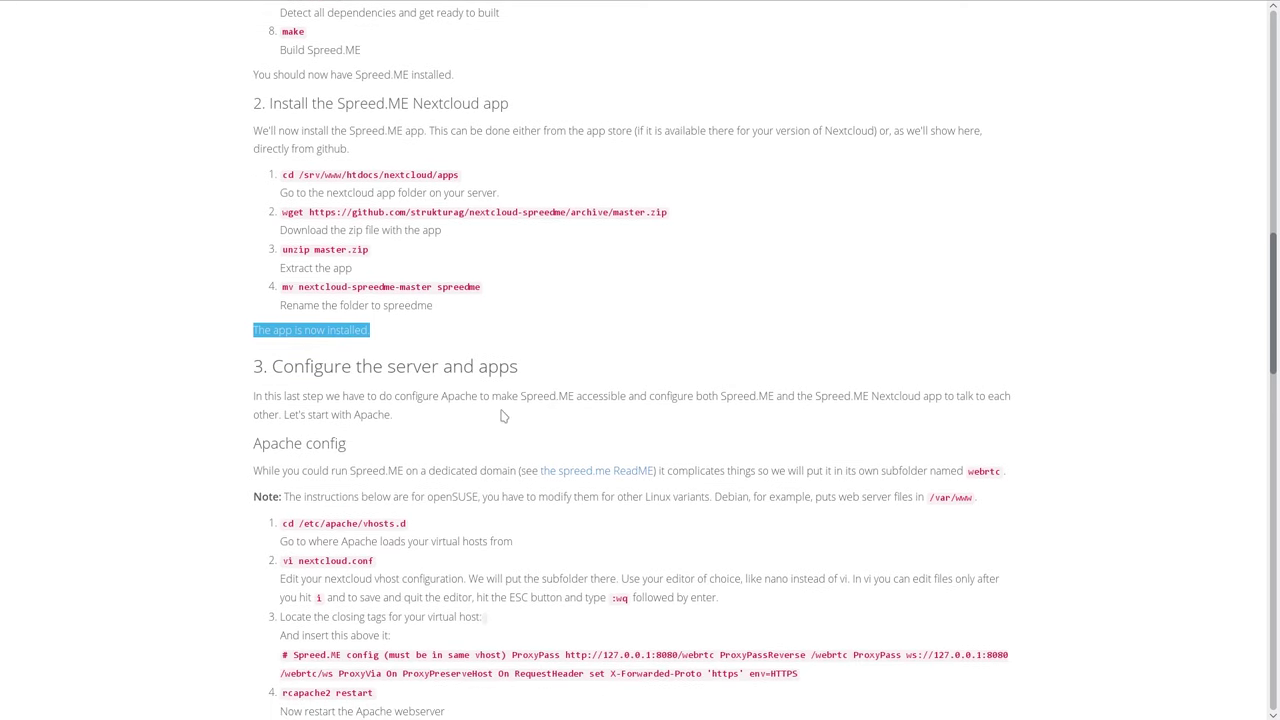
pyautogui.click(448, 398)
pyautogui.doubleClick(448, 398)
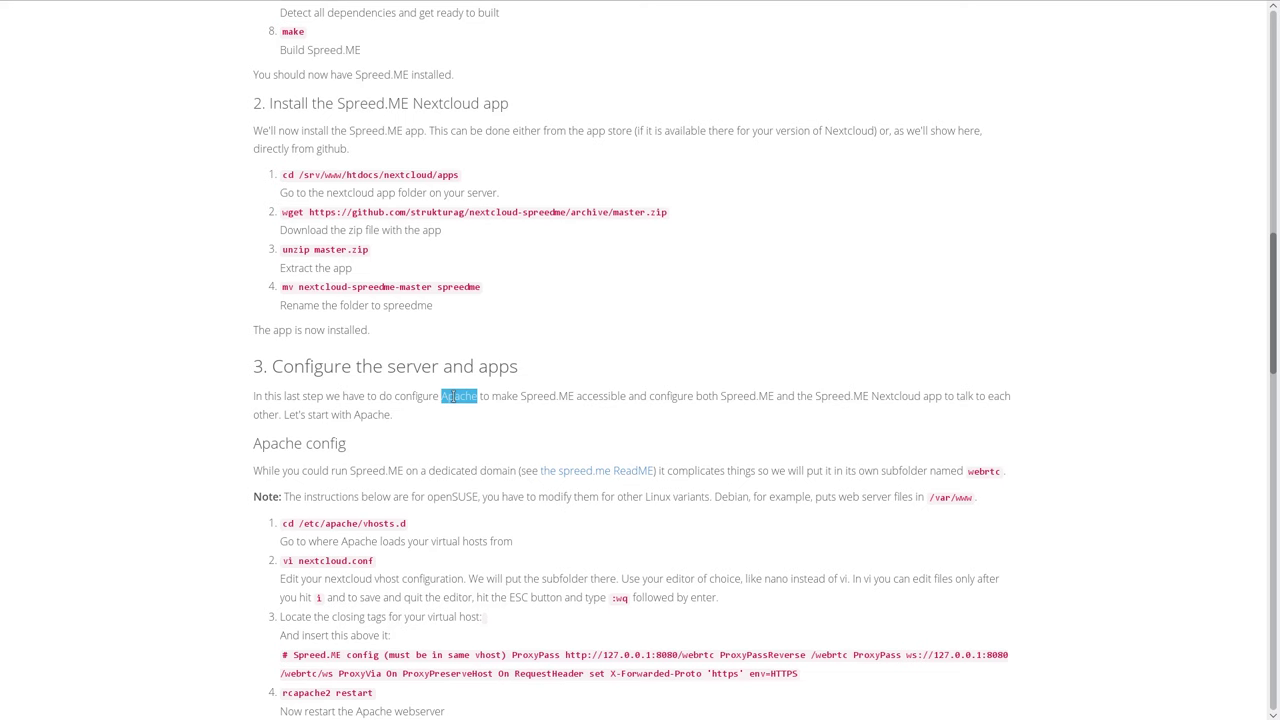
pyautogui.scroll(-1, 300, 480)
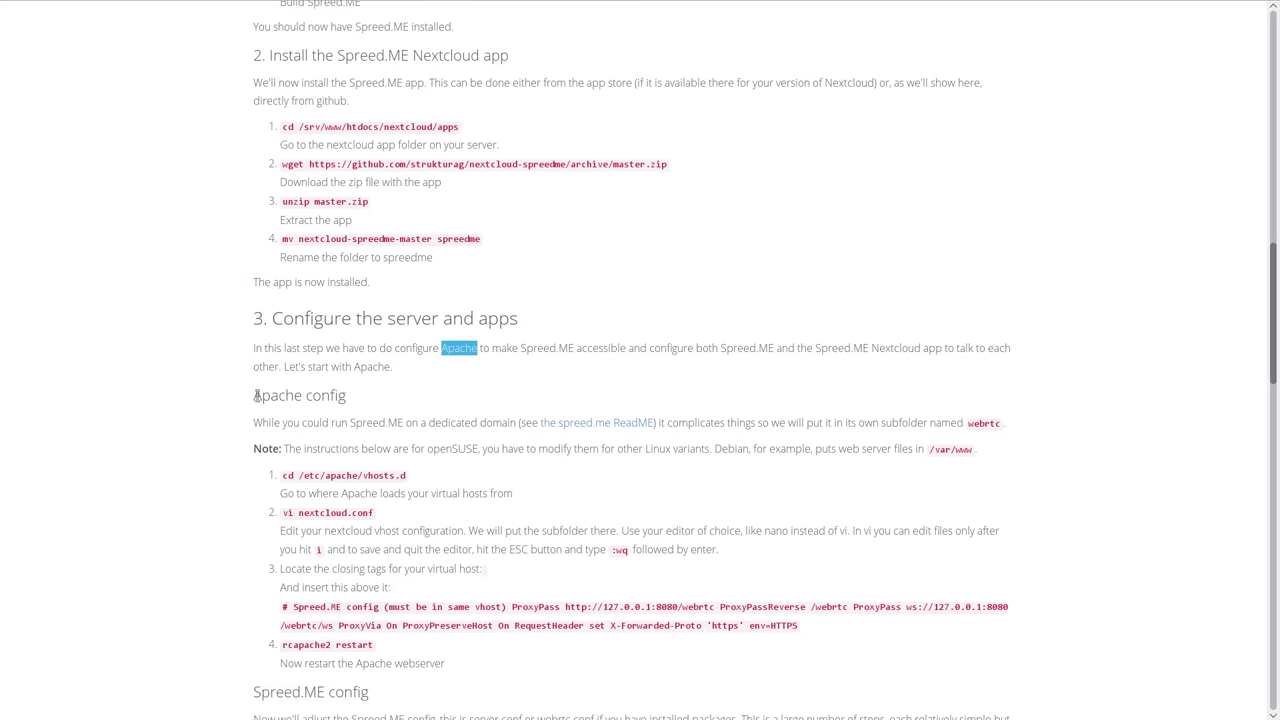
pyautogui.scroll(-2, 434, 424)
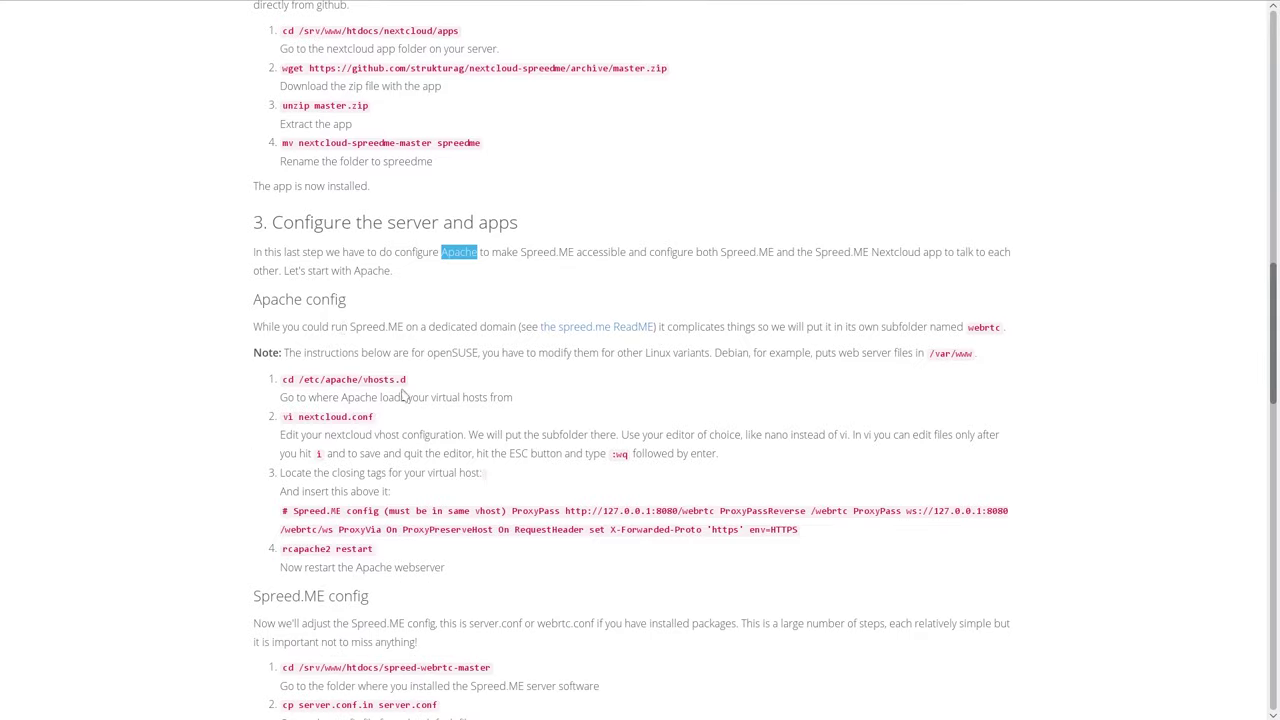
pyautogui.moveTo(407, 381); pyautogui.dragTo(281, 380)
pyautogui.hotkey('ctrl', 'c')
# In the Apache session, enter /etc/apache2/vhosts.d and list its files.
pyautogui.press('F12')
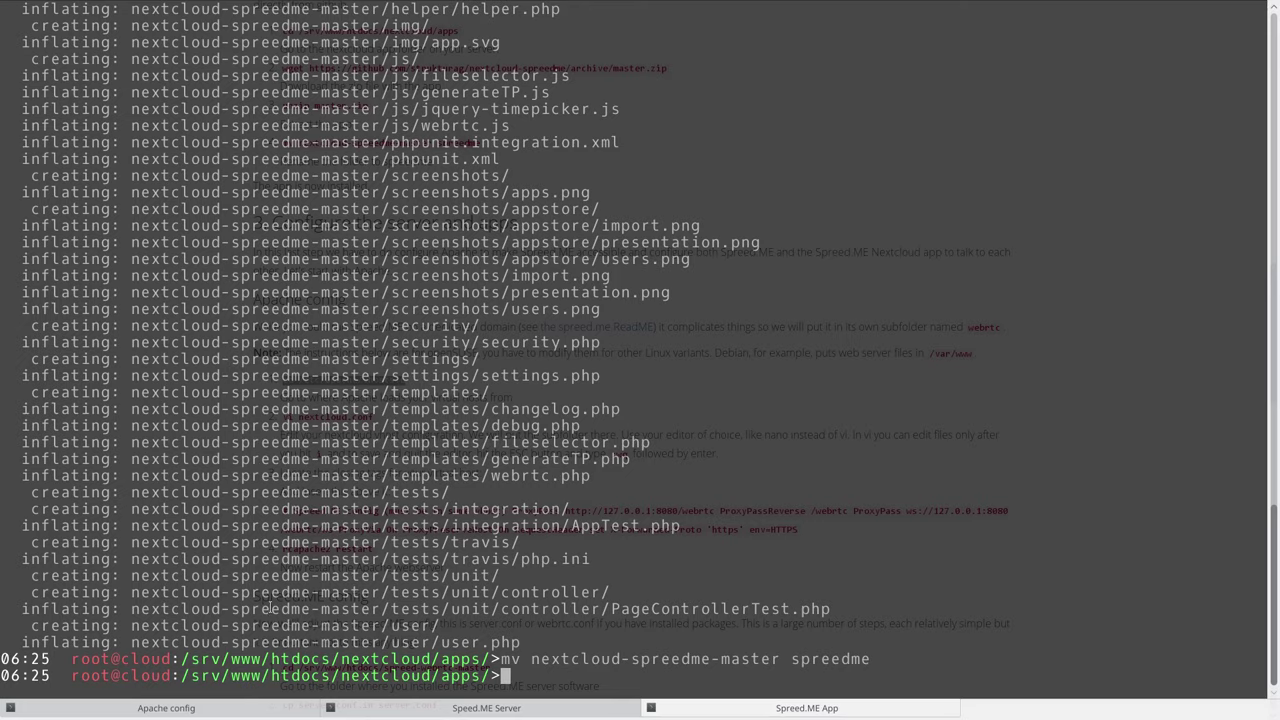
pyautogui.click(192, 710)
pyautogui.middleClick(568, 424)
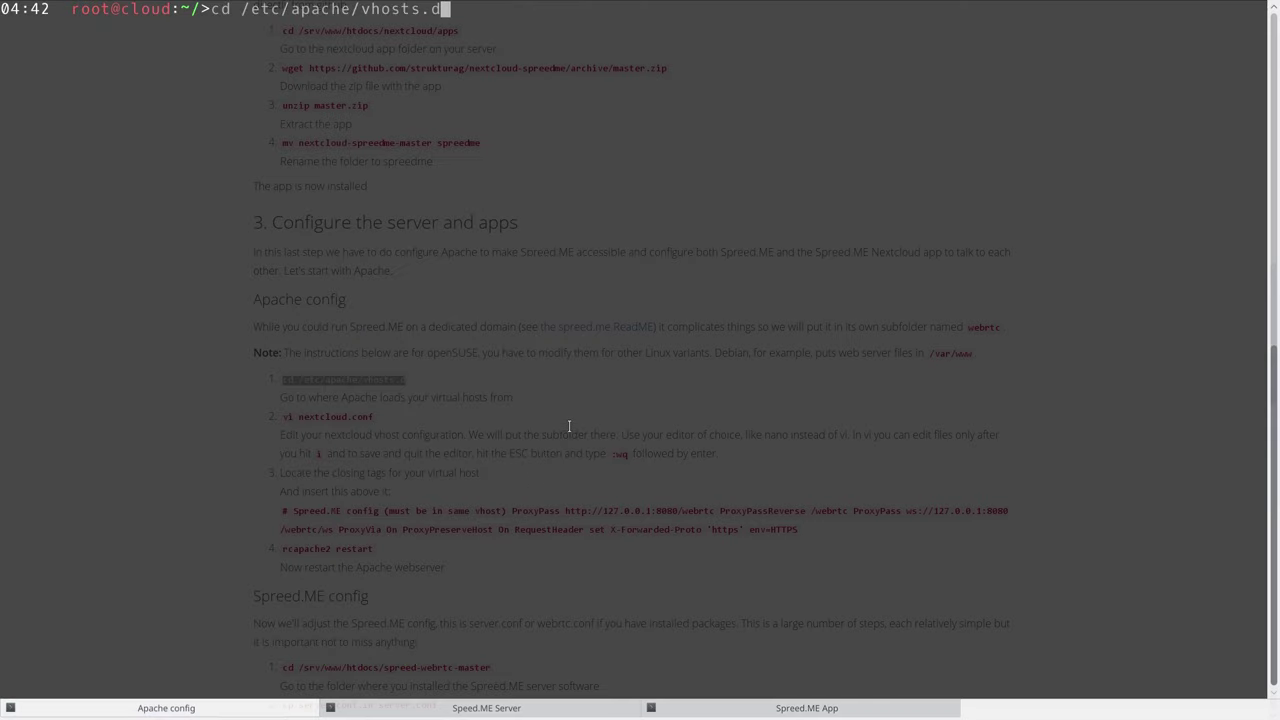
pyautogui.press('Return')
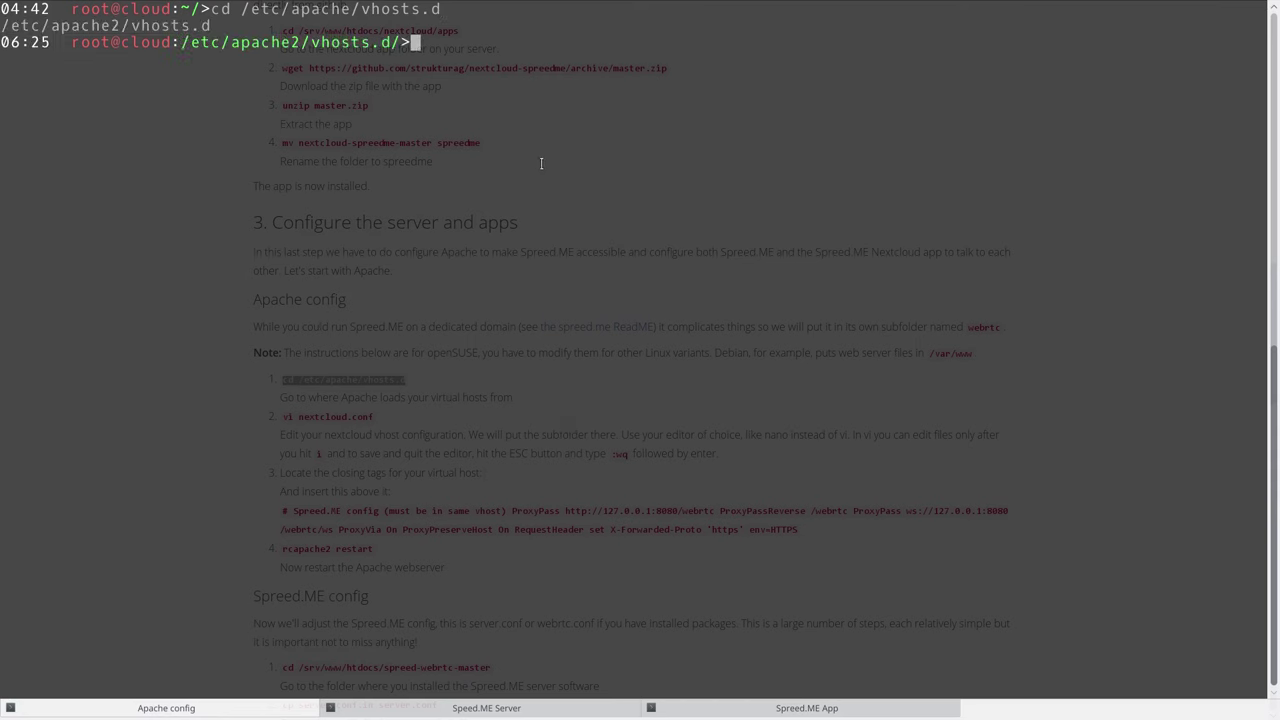
pyautogui.write('ls')
pyautogui.press('Return')
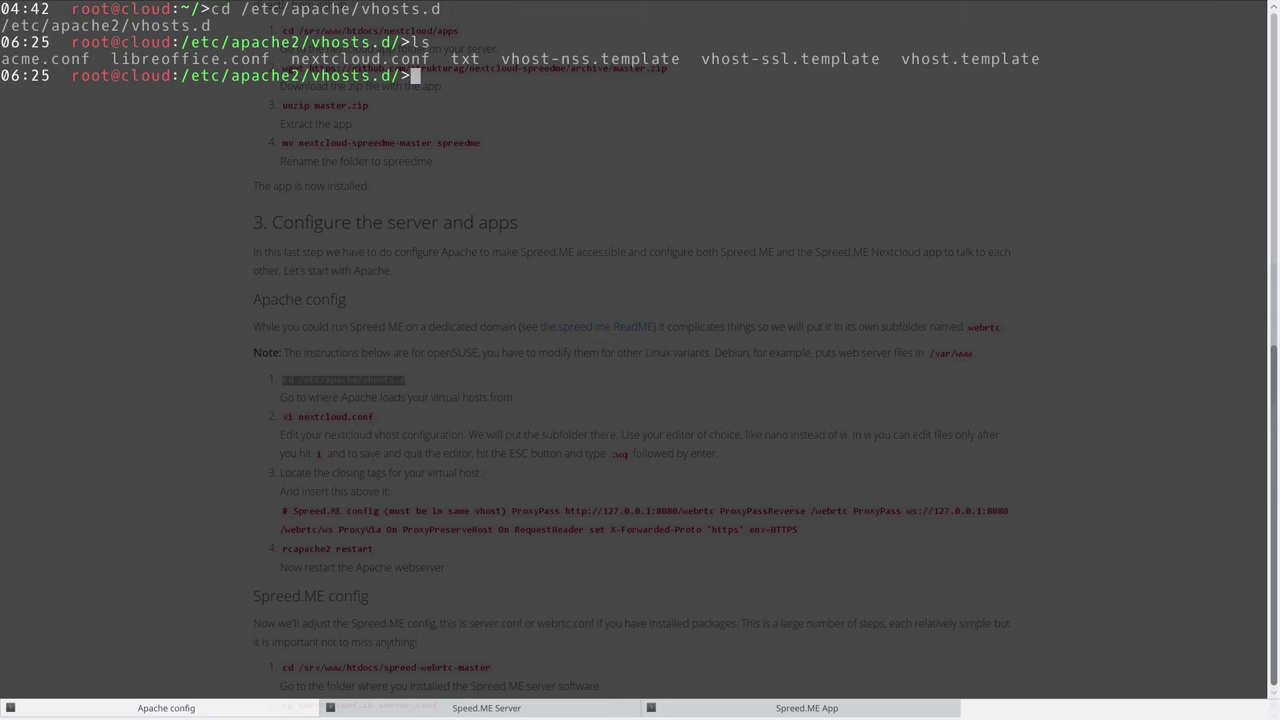
# Open nextcloud.conf in vi and select the guide's Spreed.ME proxy lines.
pyautogui.write('vi nextcloud.conf')
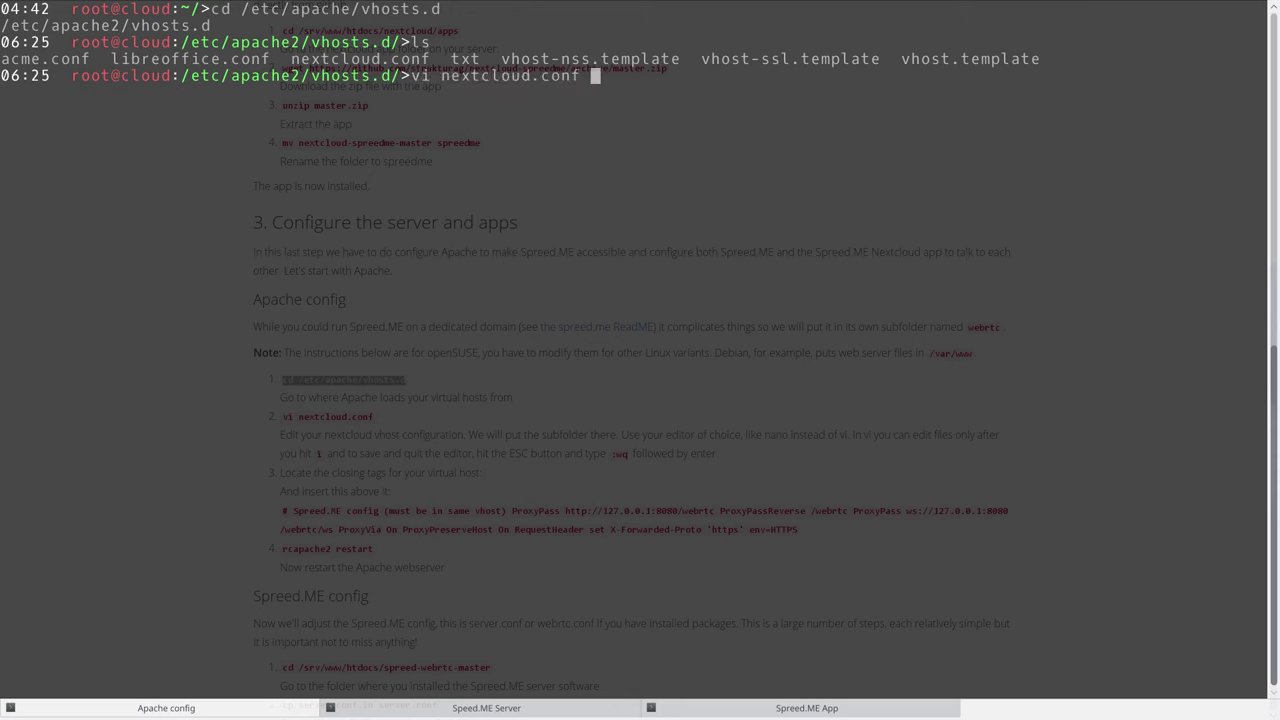
pyautogui.press('Return')
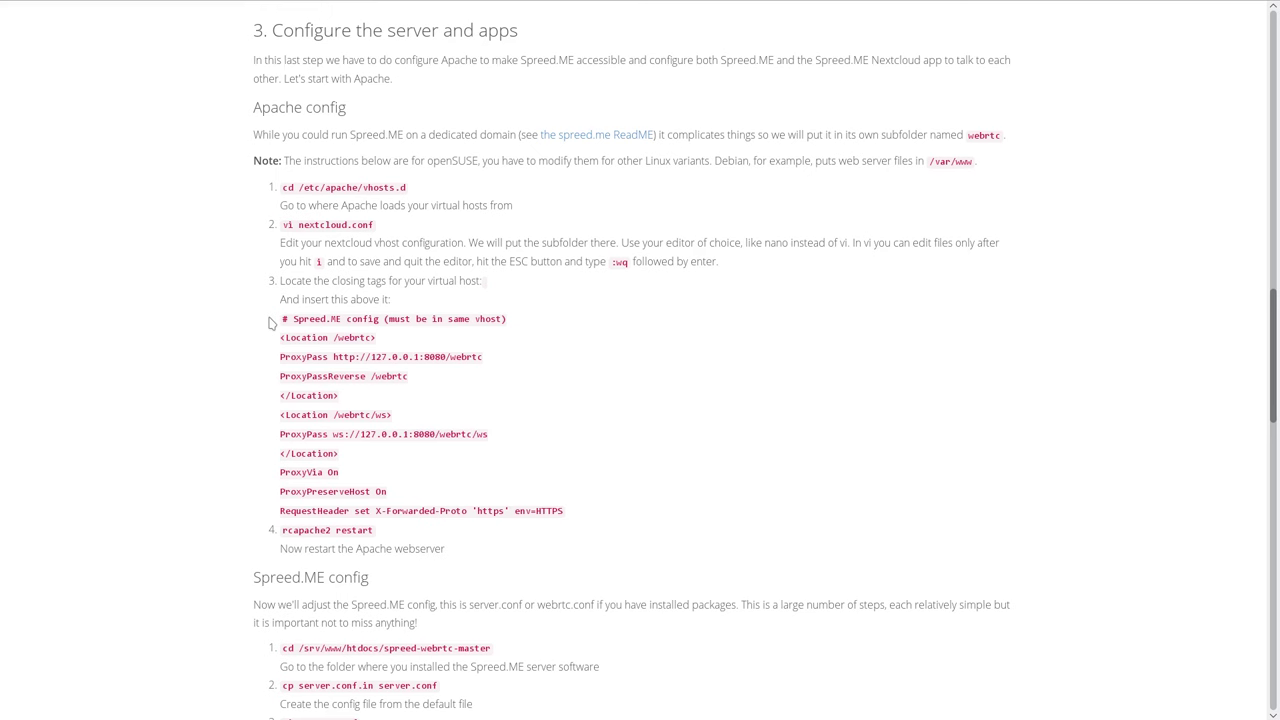
pyautogui.moveTo(282, 318); pyautogui.dragTo(586, 514)
# Insert the Spreed.ME proxy block below </Directory> in nextcloud.conf and save with :wq.
pyautogui.rightClick(362, 384)
pyautogui.click(372, 390)
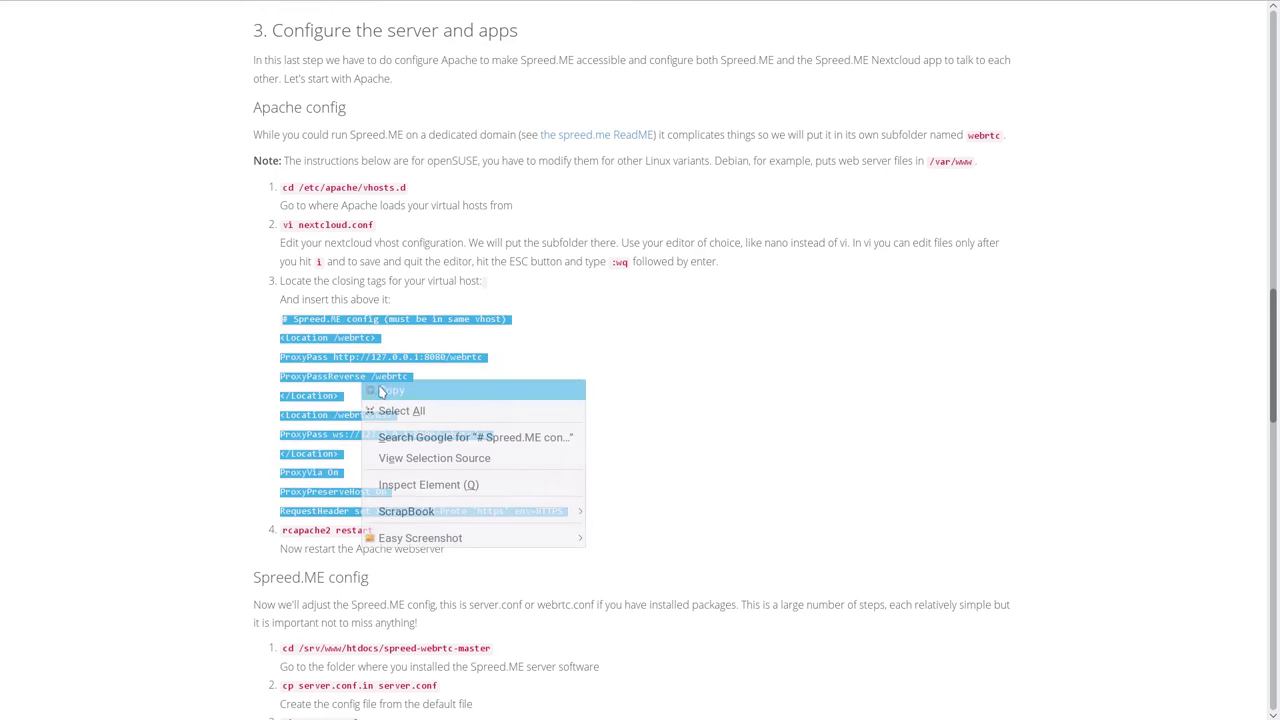
pyautogui.press('F12')
pyautogui.press('Return')
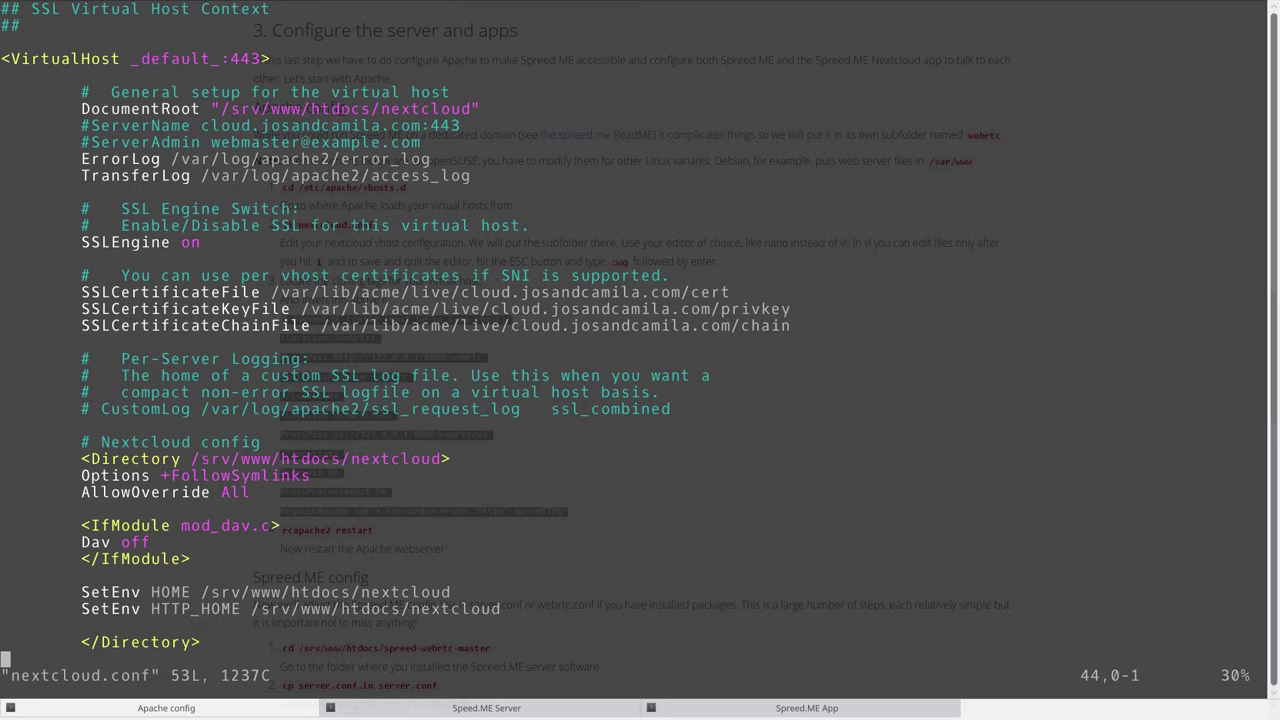
pyautogui.press('Down')
pyautogui.press('Down')
pyautogui.press('Down')
pyautogui.press('Down')
pyautogui.press('Down')
pyautogui.press('Down')
pyautogui.press('Down')
pyautogui.press('Down')
pyautogui.press('Down')
pyautogui.press('Up')
pyautogui.press('Up')
pyautogui.press('Up')
pyautogui.press('Up')
pyautogui.press('Up')
pyautogui.press('Up')
pyautogui.press('Up')
pyautogui.press('Up')
pyautogui.press('Up')
pyautogui.press('Up')
pyautogui.press('Down')
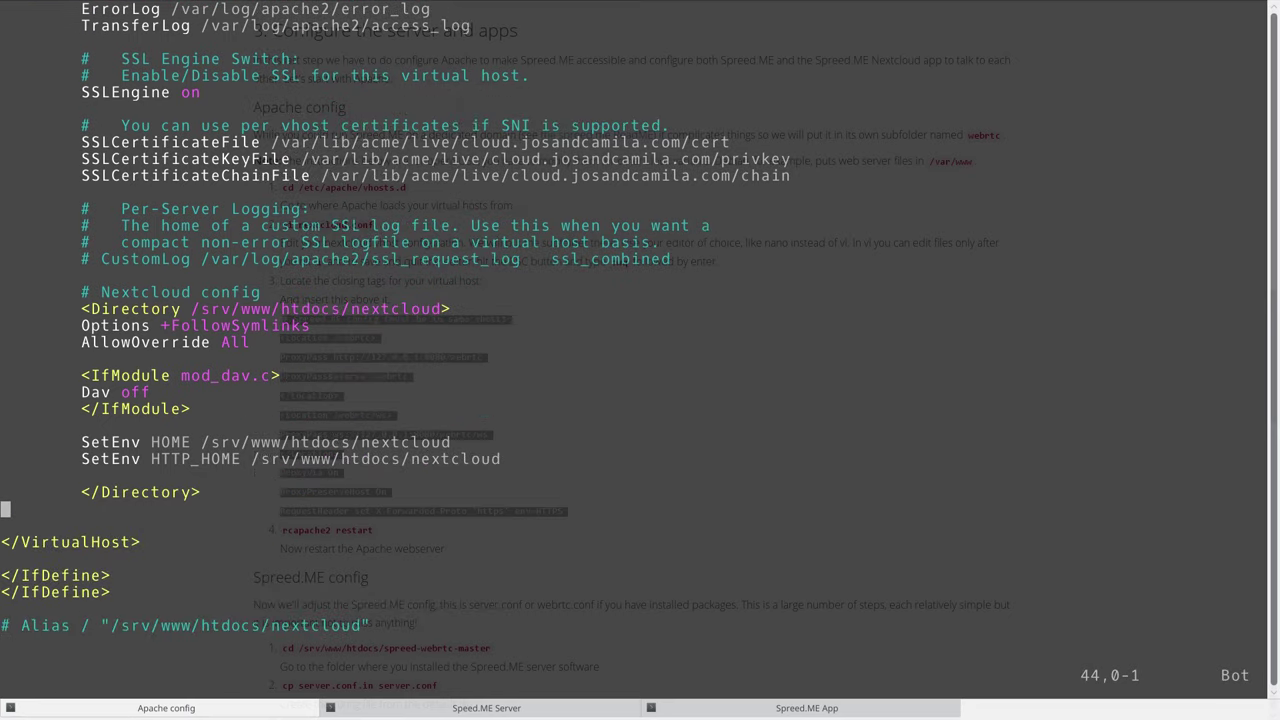
pyautogui.press('o')
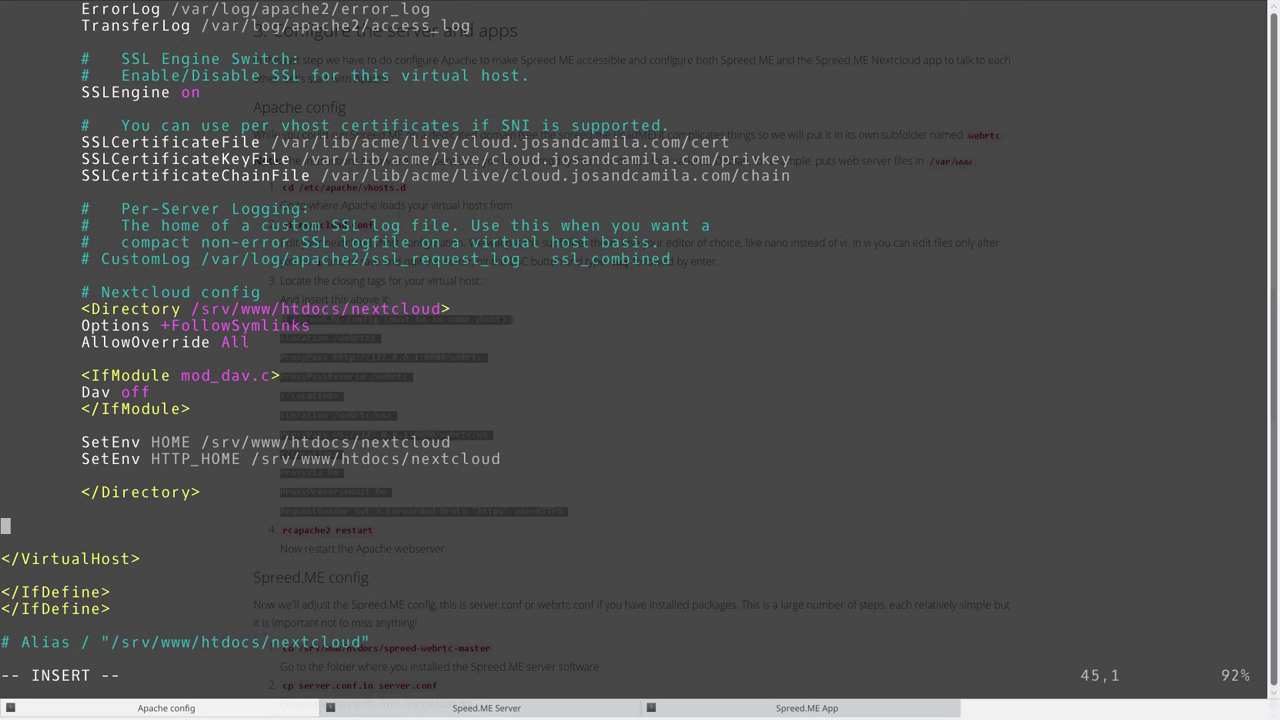
pyautogui.hotkey('ctrl', 'shift', 'v')
pyautogui.press('Return')
pyautogui.press('Down')
pyautogui.press('Down')
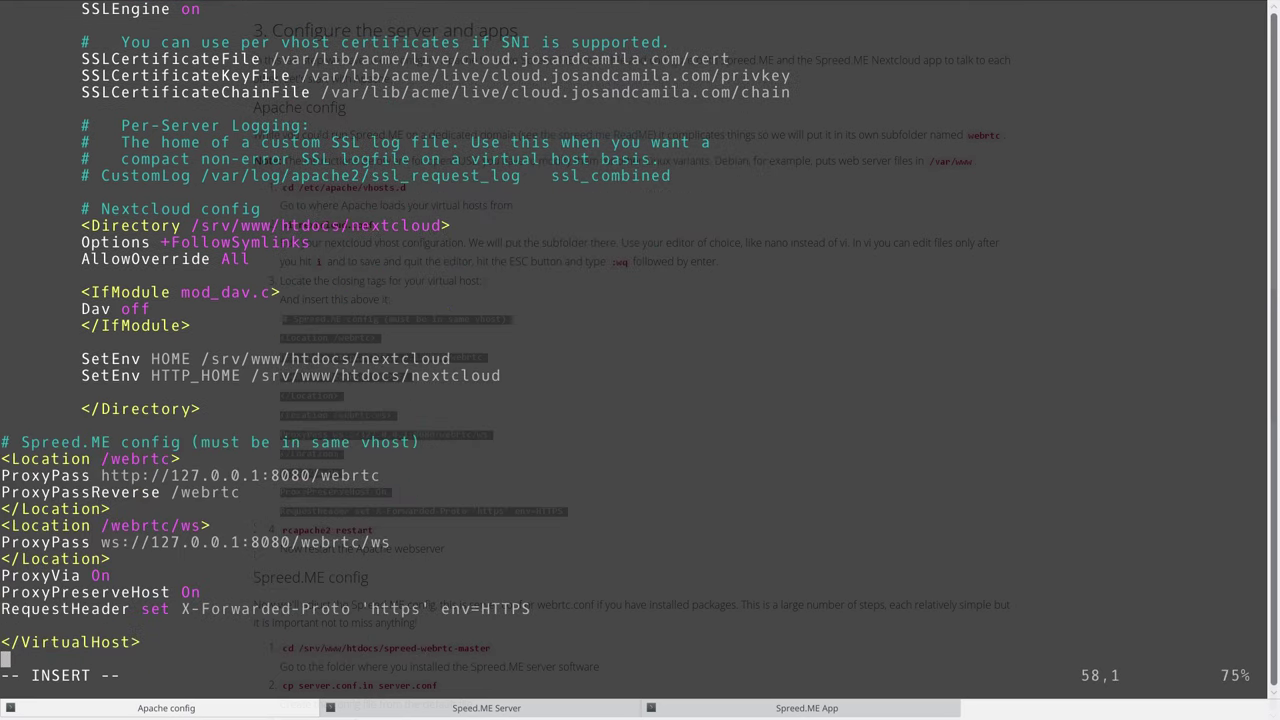
pyautogui.press('Escape')
pyautogui.write(':wq')
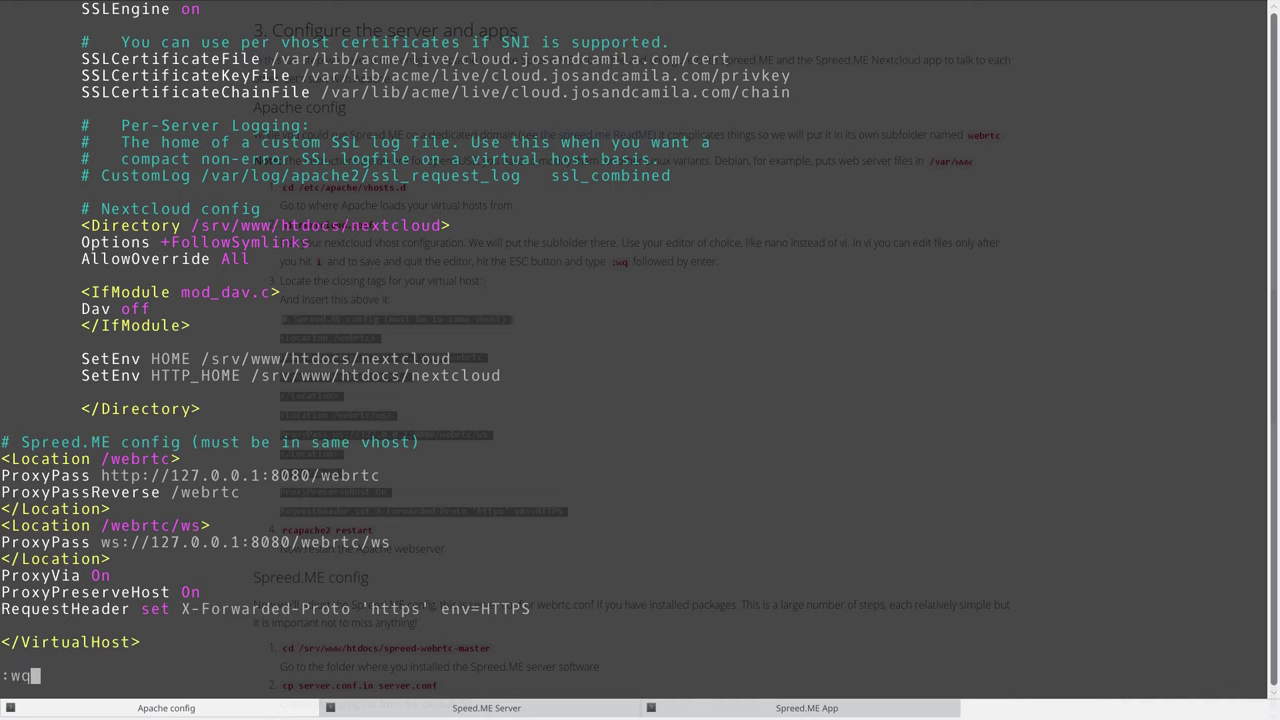
pyautogui.press('Return')
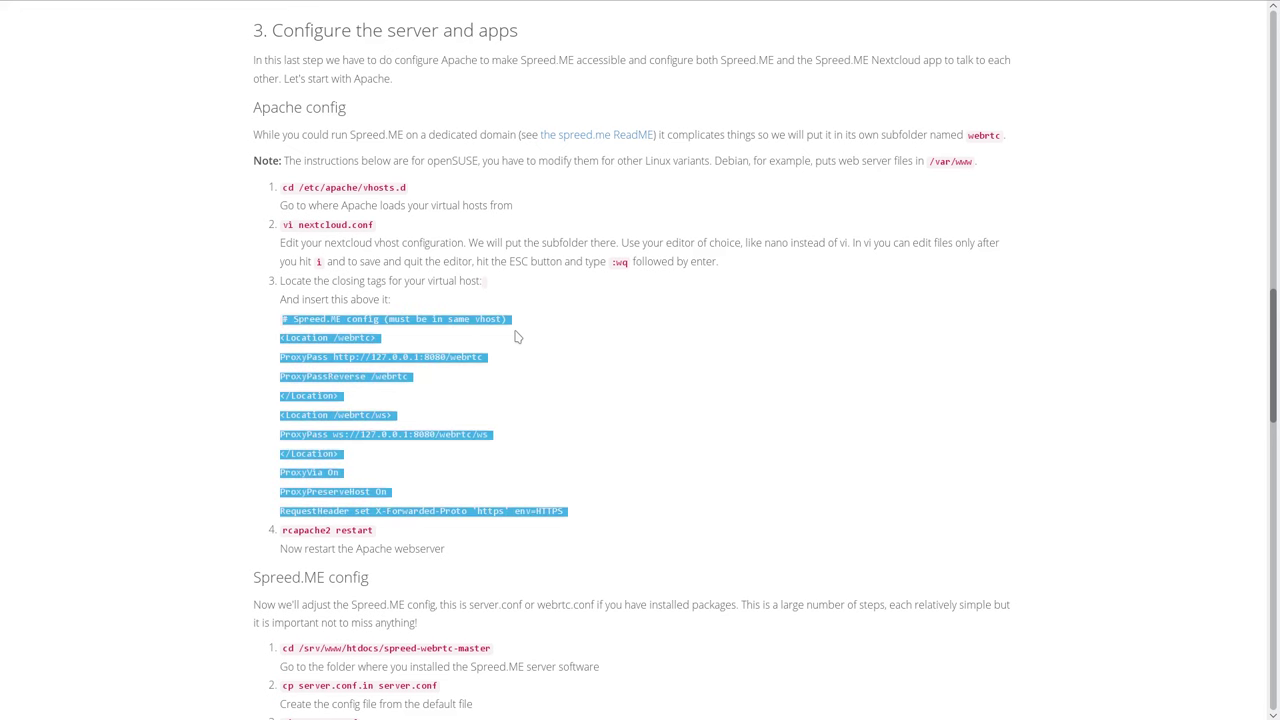
# Restart Apache with rcapache2 restart.
pyautogui.moveTo(389, 531); pyautogui.dragTo(282, 531)
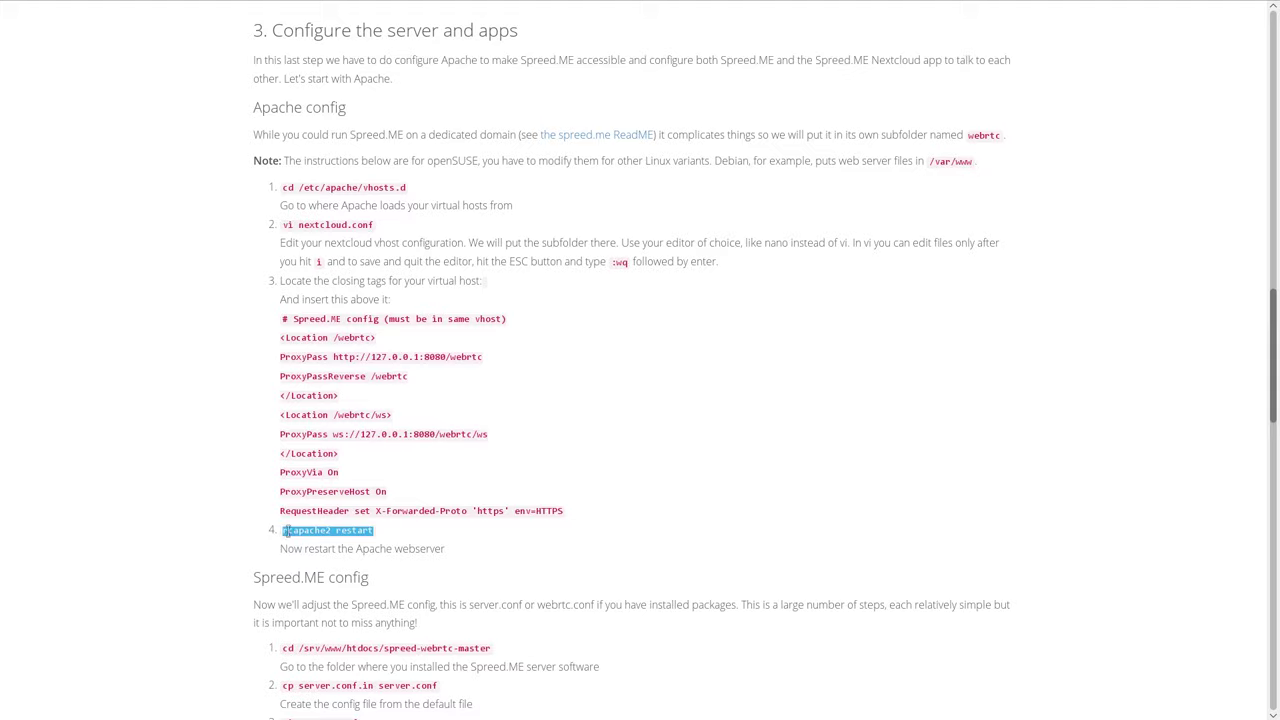
pyautogui.press('F12')
pyautogui.middleClick(510, 466)
pyautogui.press('Return')
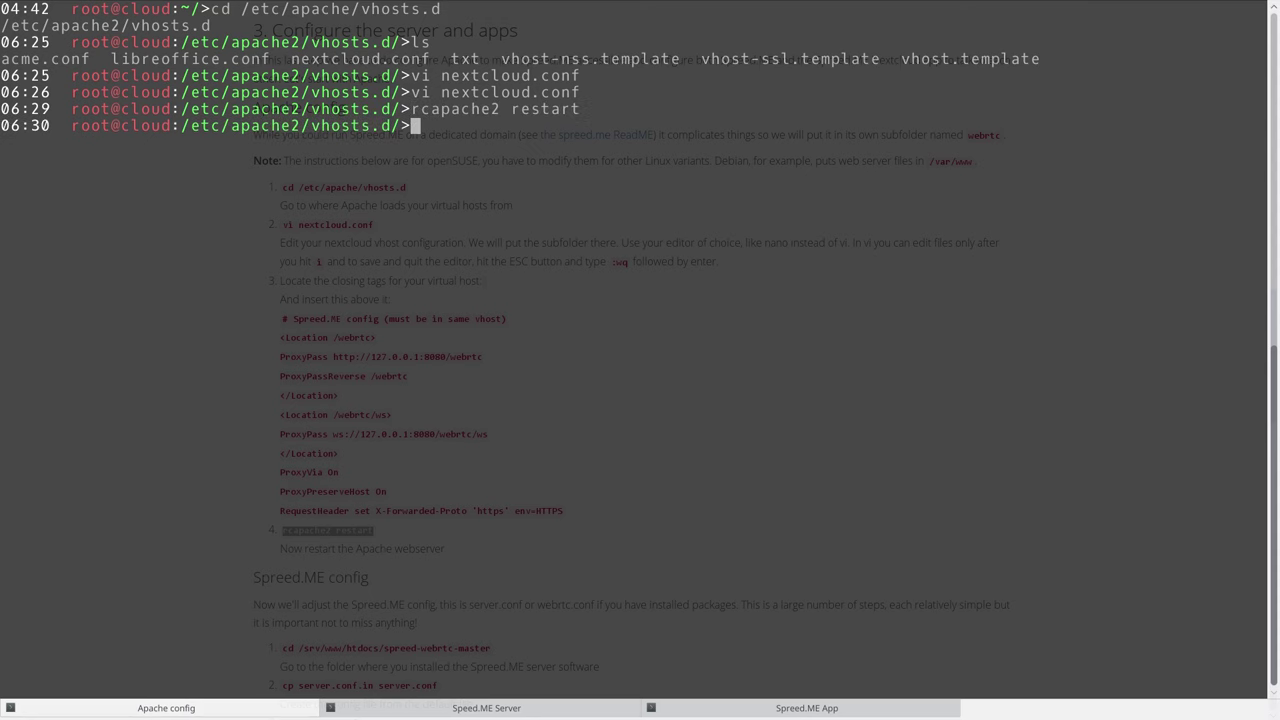
pyautogui.press('F12')
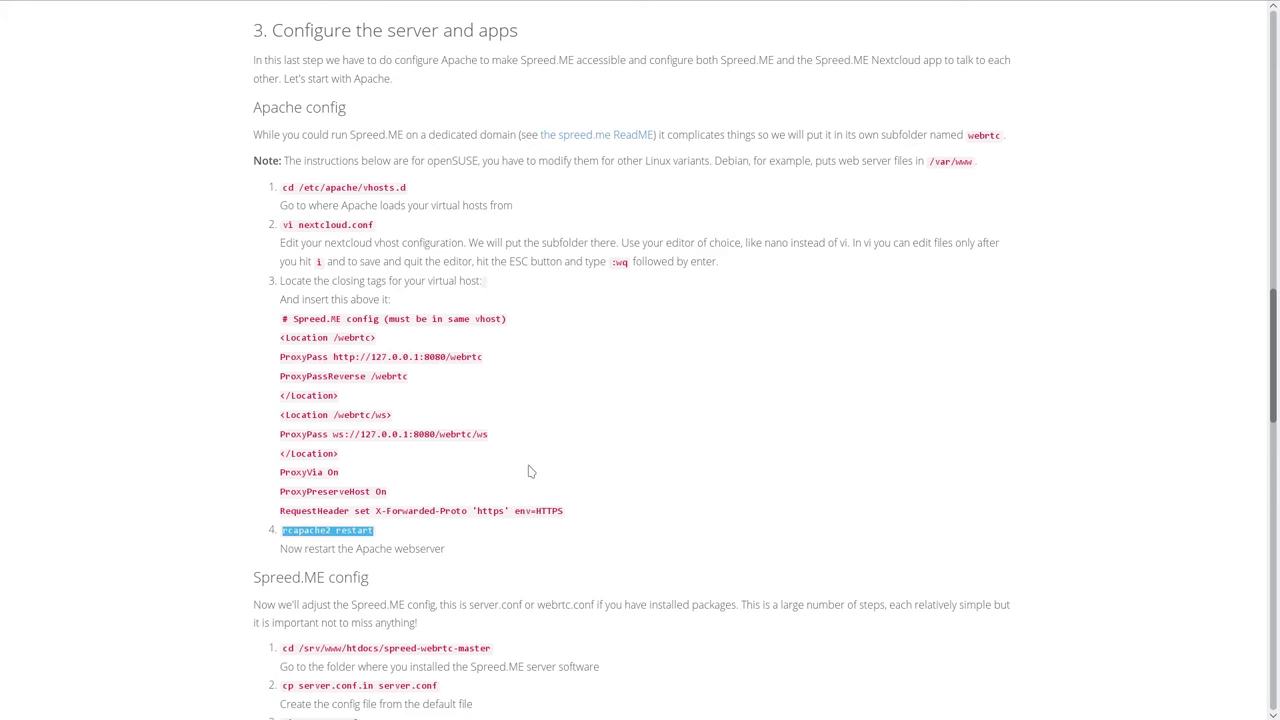
# In the Spreed.ME Server session, change into /srv/www/htdocs/spreed-webrtc-master.
pyautogui.scroll(-3, 519, 466)
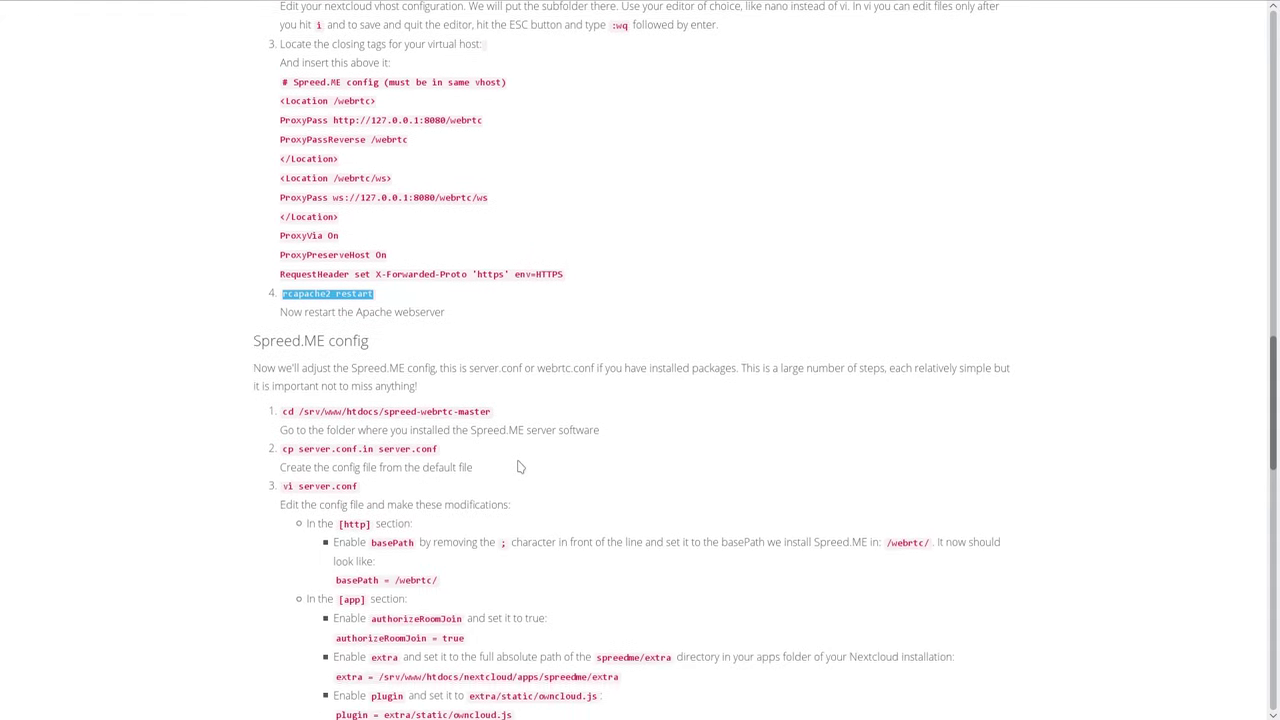
pyautogui.moveTo(241, 296); pyautogui.dragTo(371, 294)
pyautogui.click(371, 294)
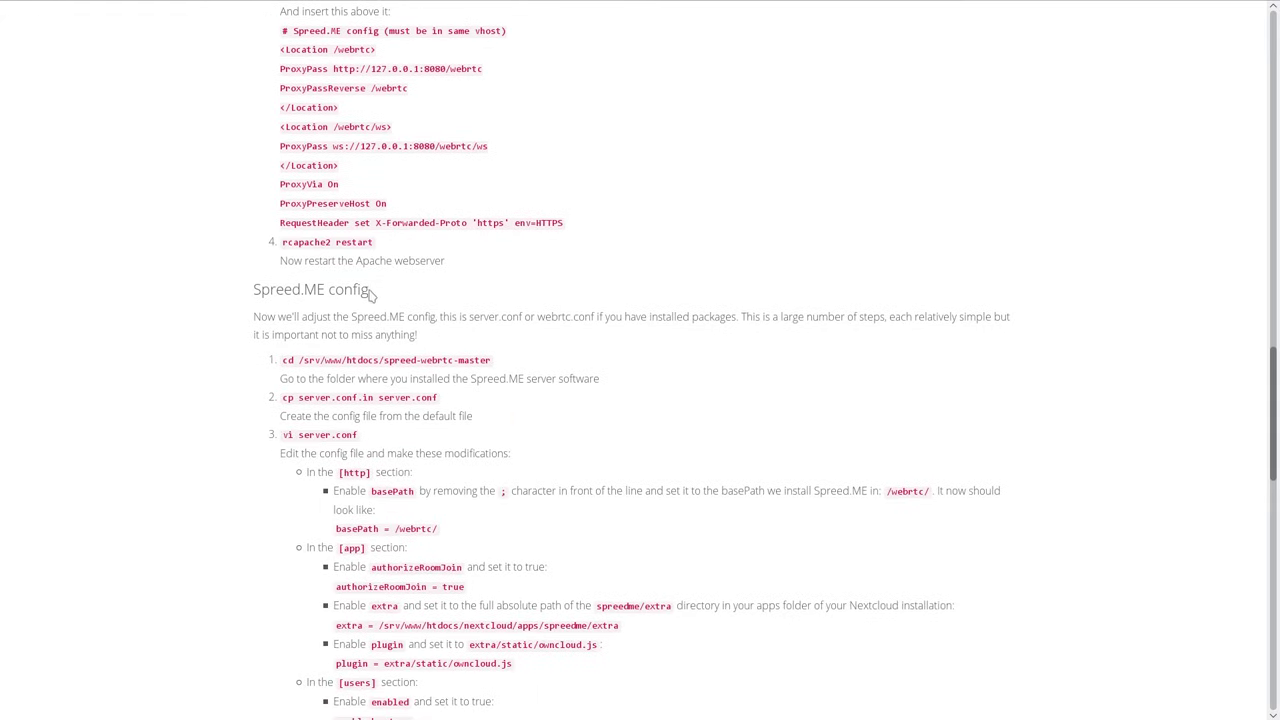
pyautogui.scroll(-1, 469, 342)
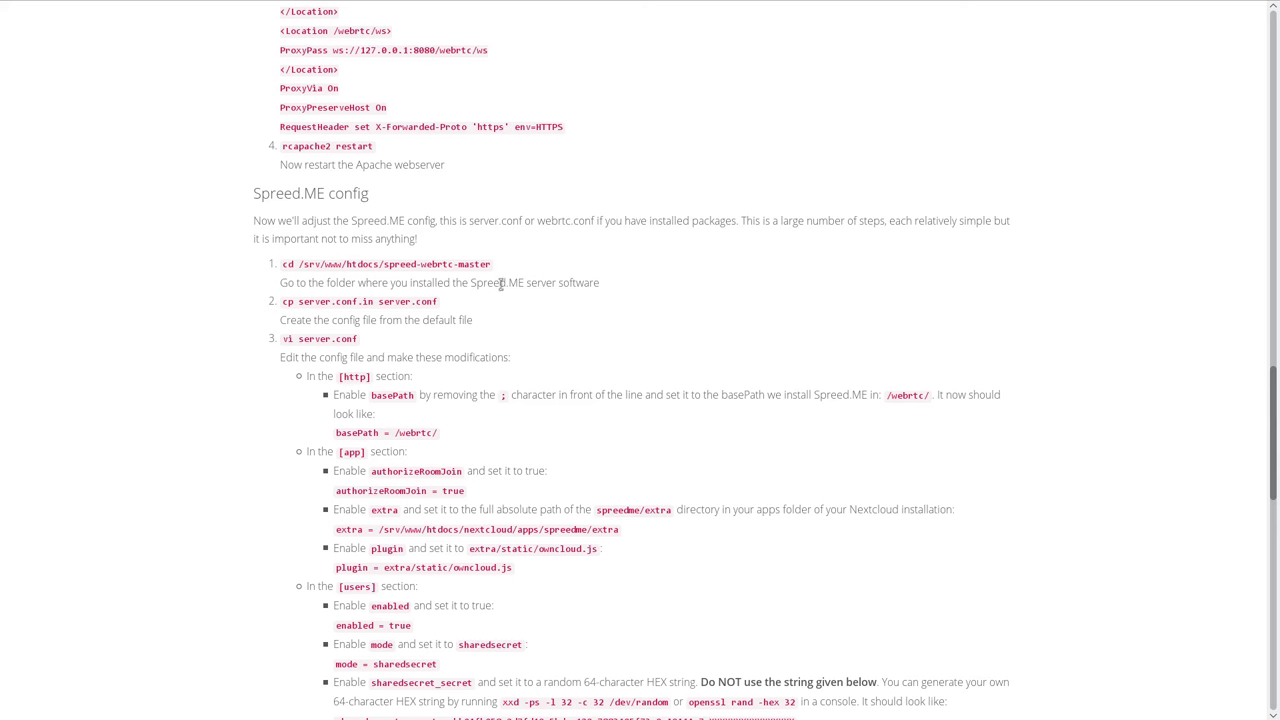
pyautogui.moveTo(491, 264); pyautogui.dragTo(283, 265)
pyautogui.hotkey('ctrl', 'c')
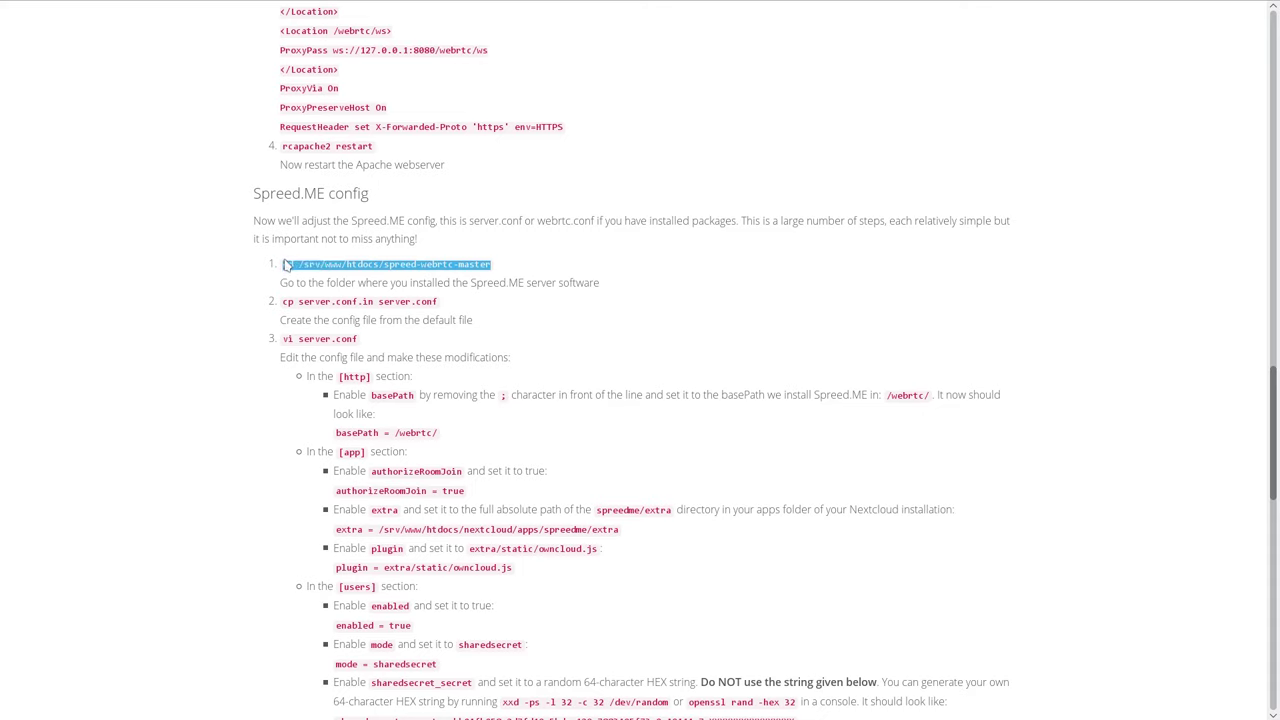
pyautogui.press('F12')
pyautogui.click(505, 710)
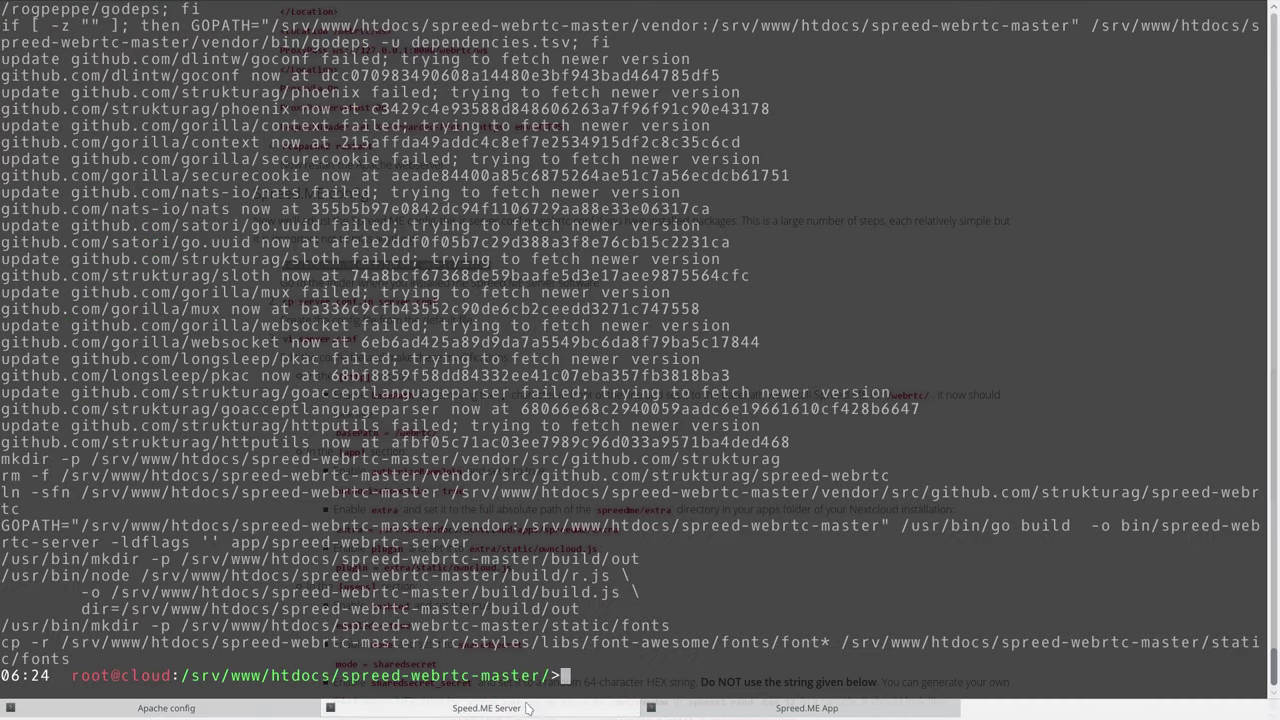
pyautogui.middleClick(602, 659)
pyautogui.press('Return')
# Create server.conf as a copy of server.conf.in with the guide's cp command.
pyautogui.press('F12')
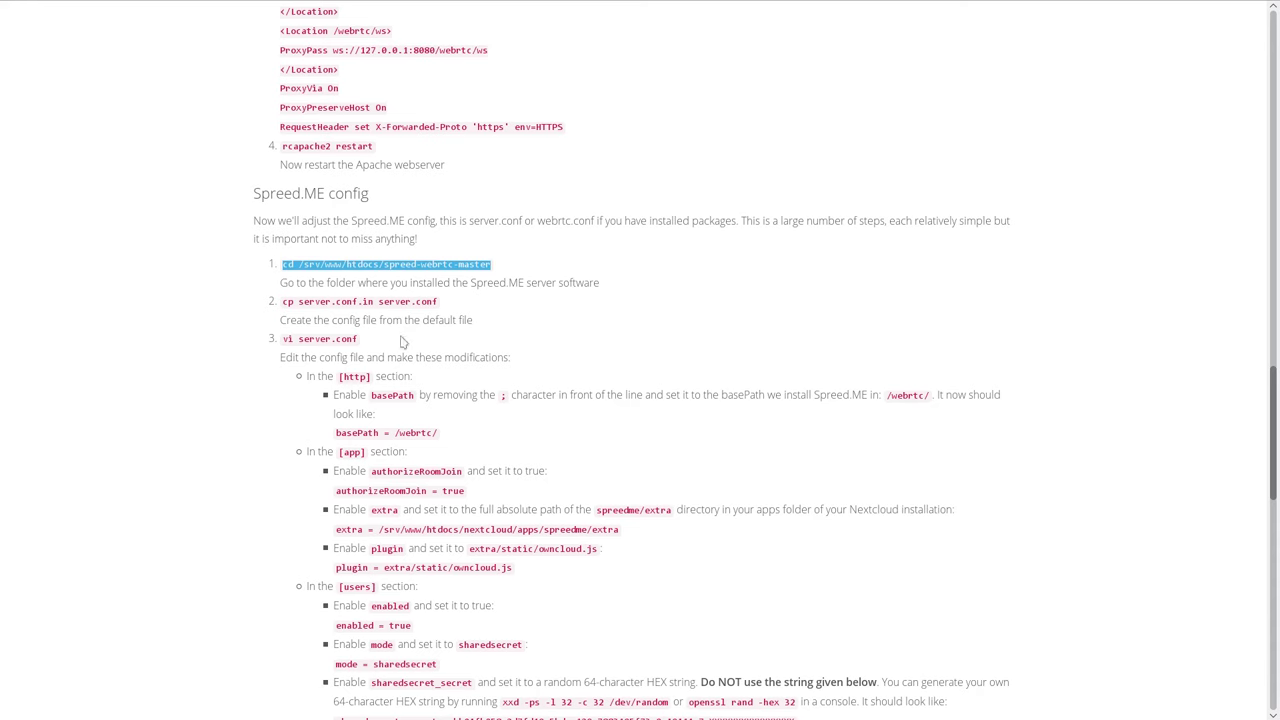
pyautogui.moveTo(438, 302); pyautogui.dragTo(286, 300)
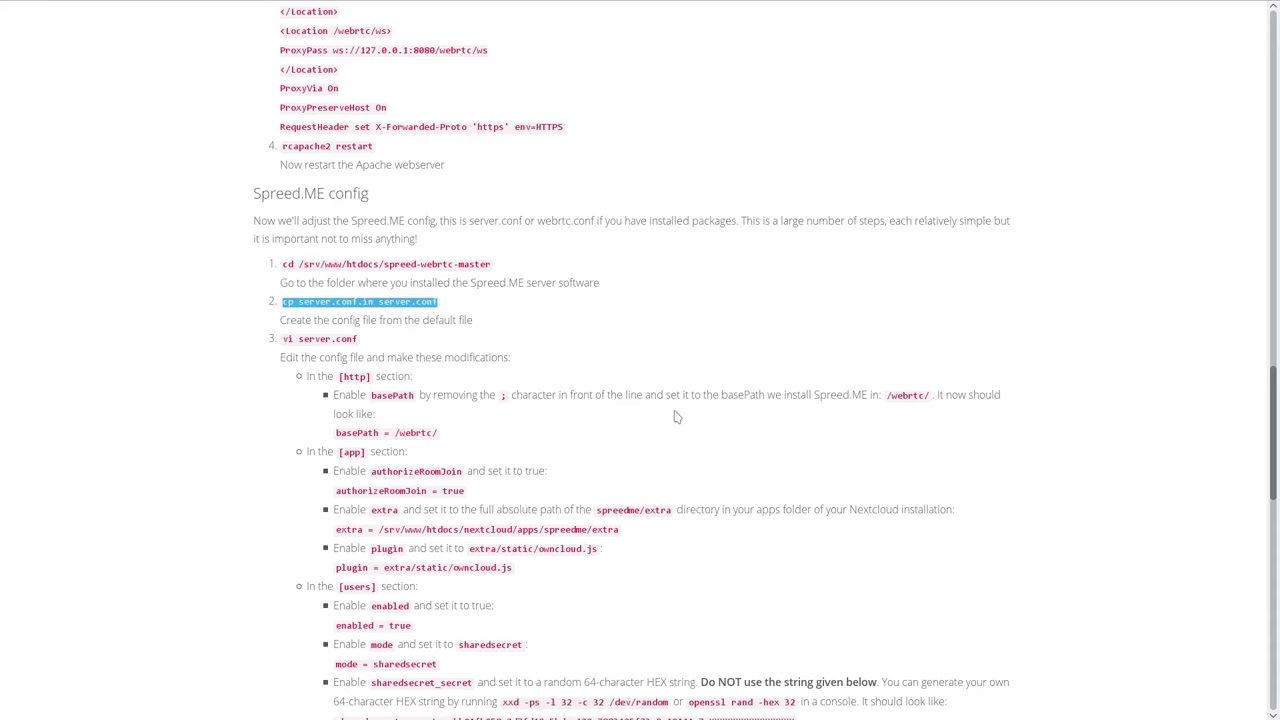
pyautogui.press('F12')
pyautogui.middleClick(870, 533)
pyautogui.press('Return')
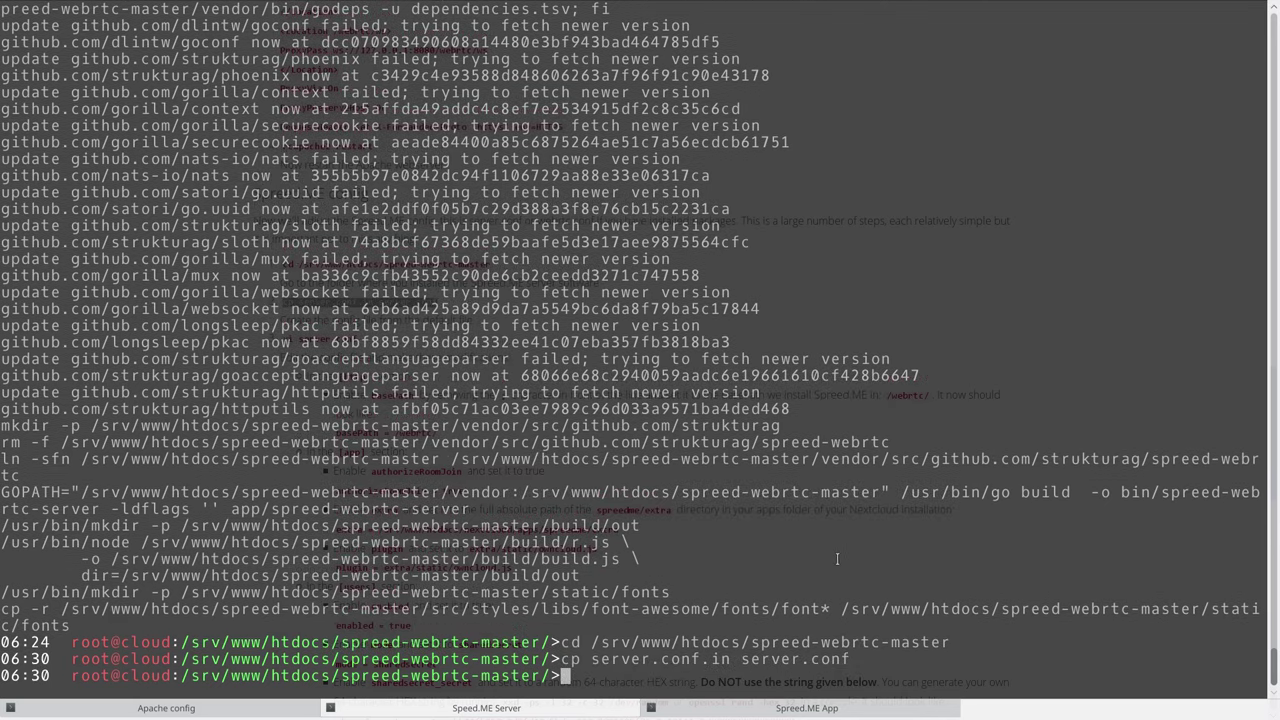
pyautogui.press('F12')
# Open server.conf in vi using the command from the guide.
pyautogui.moveTo(357, 339); pyautogui.dragTo(283, 339)
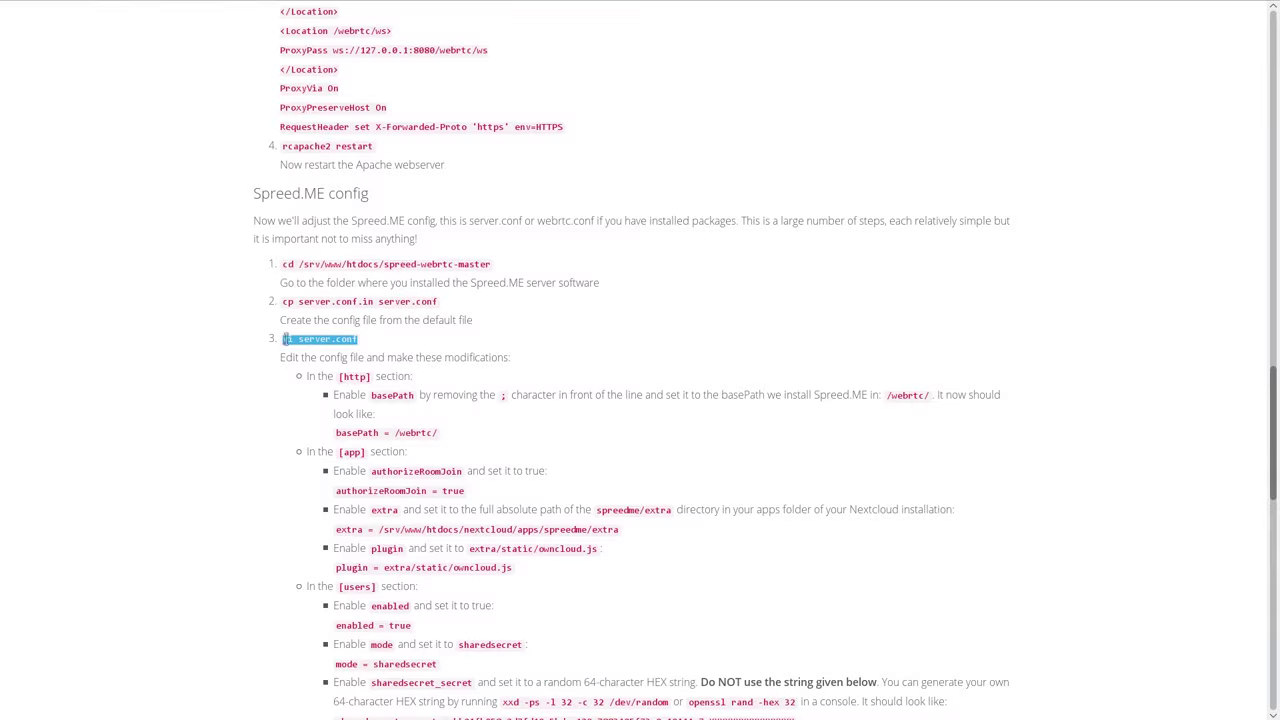
pyautogui.press('F12')
pyautogui.middleClick(664, 482)
pyautogui.press('Return')
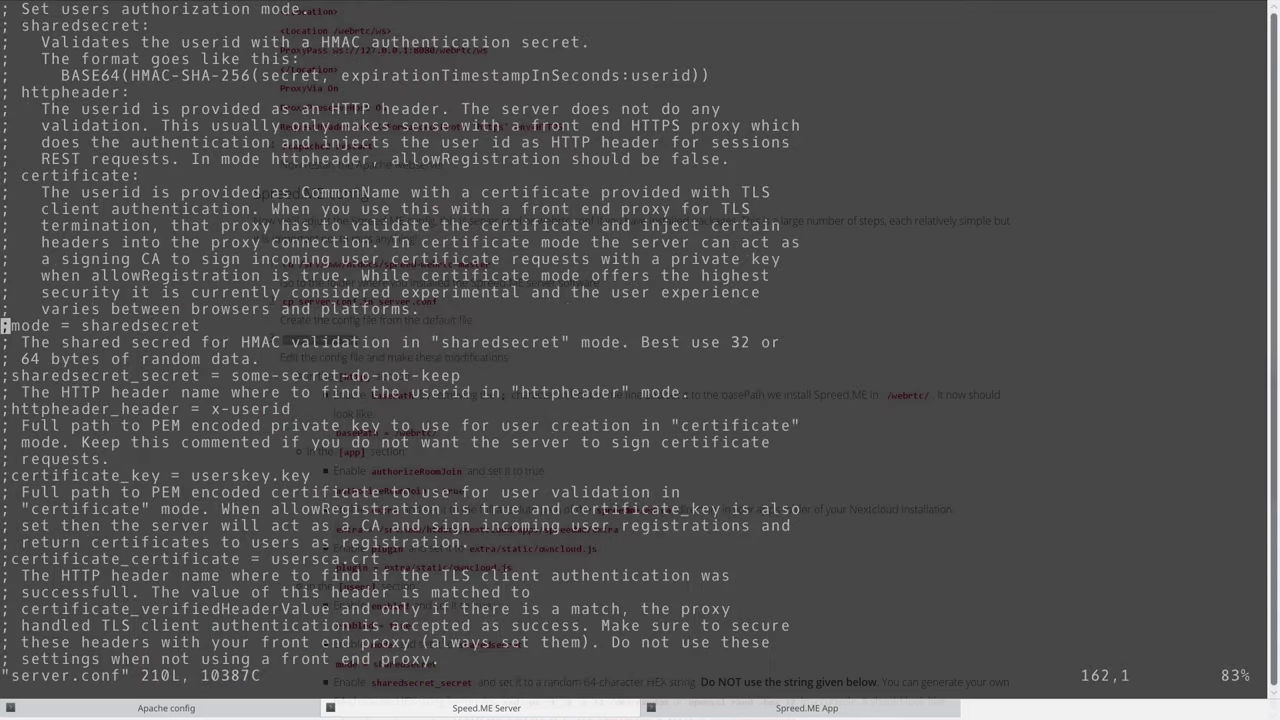
pyautogui.scroll(20, 640, 335)
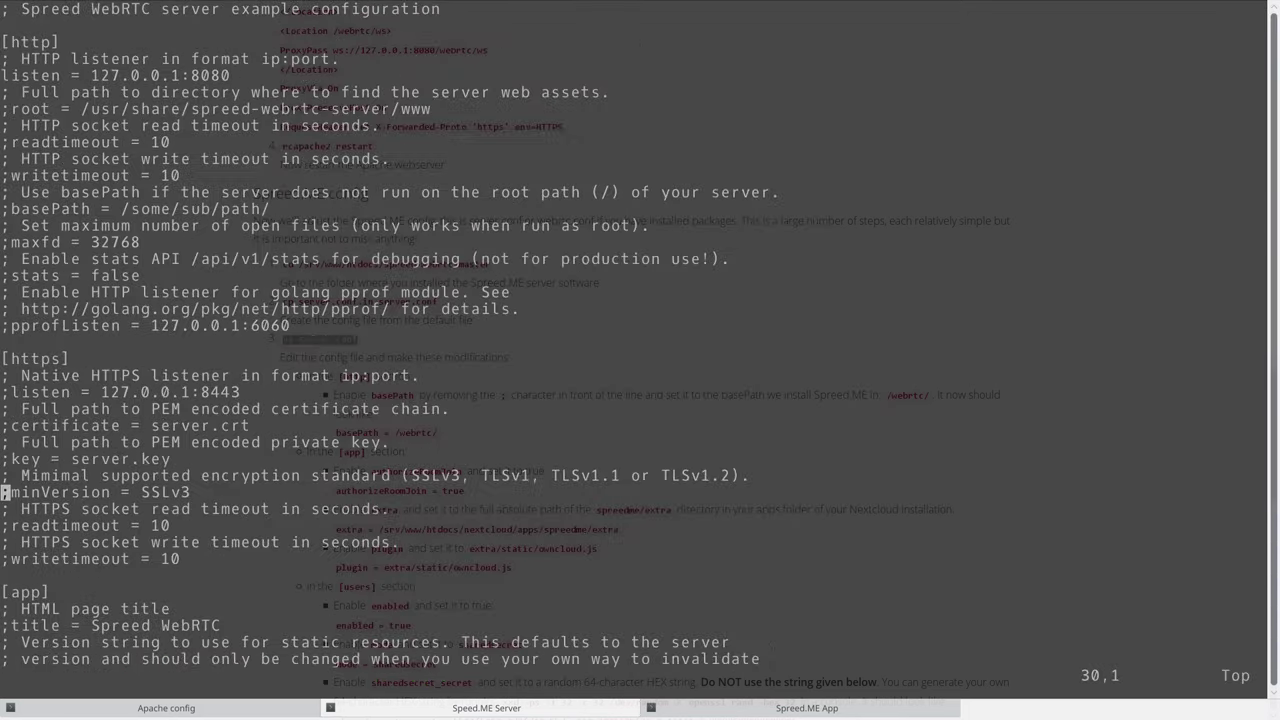
# Locate the [http] section and the basePath setting named in the guide.
pyautogui.press('F12')
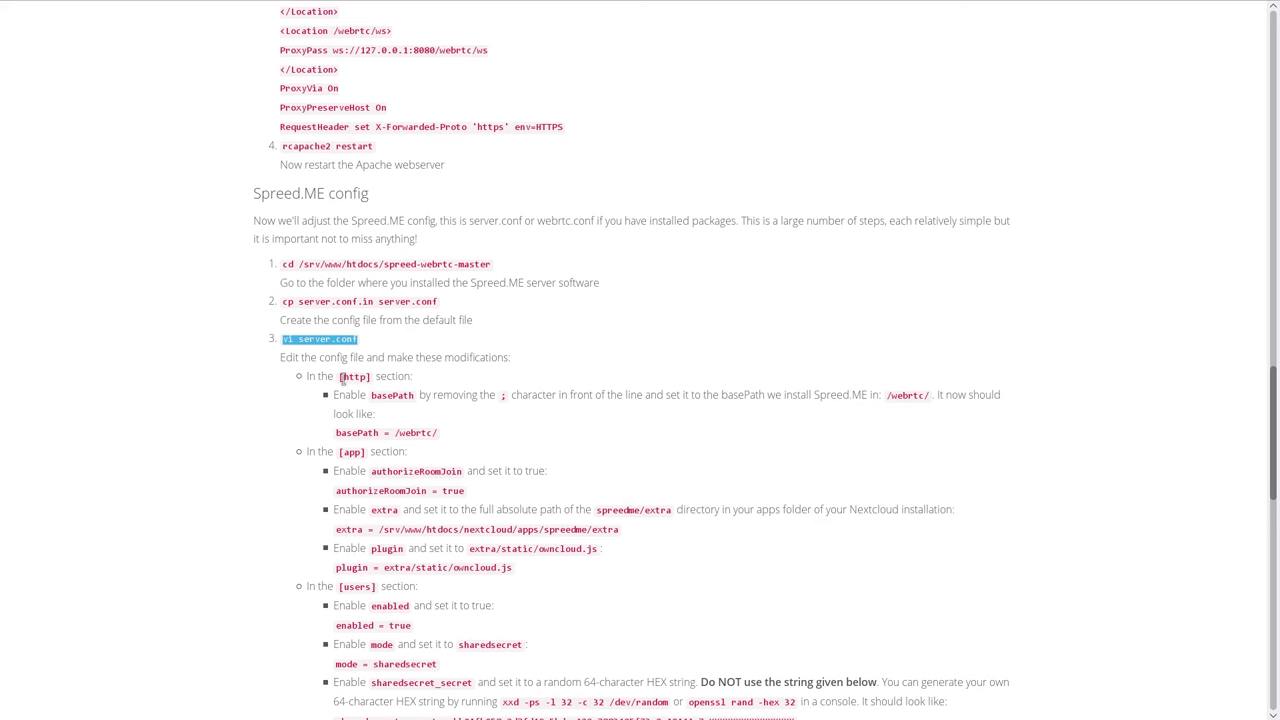
pyautogui.moveTo(339, 376); pyautogui.dragTo(370, 377)
pyautogui.press('F12')
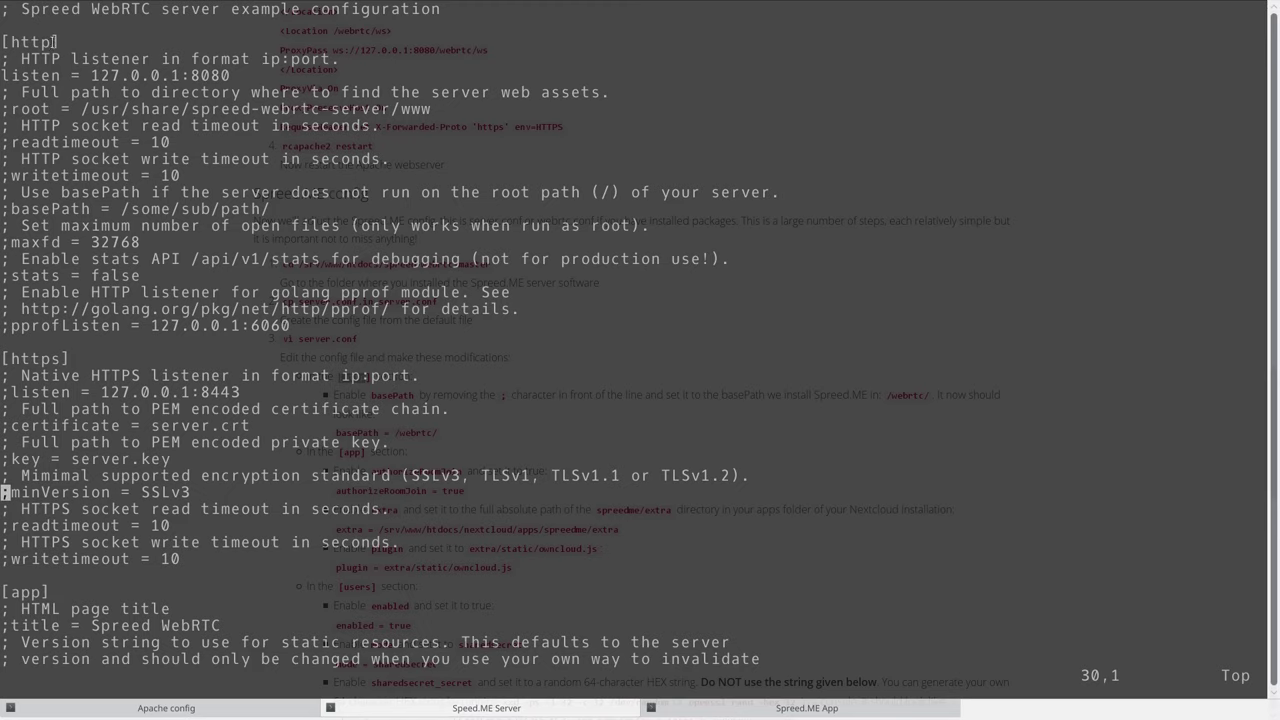
pyautogui.tripleClick(56, 42)
pyautogui.press('F12')
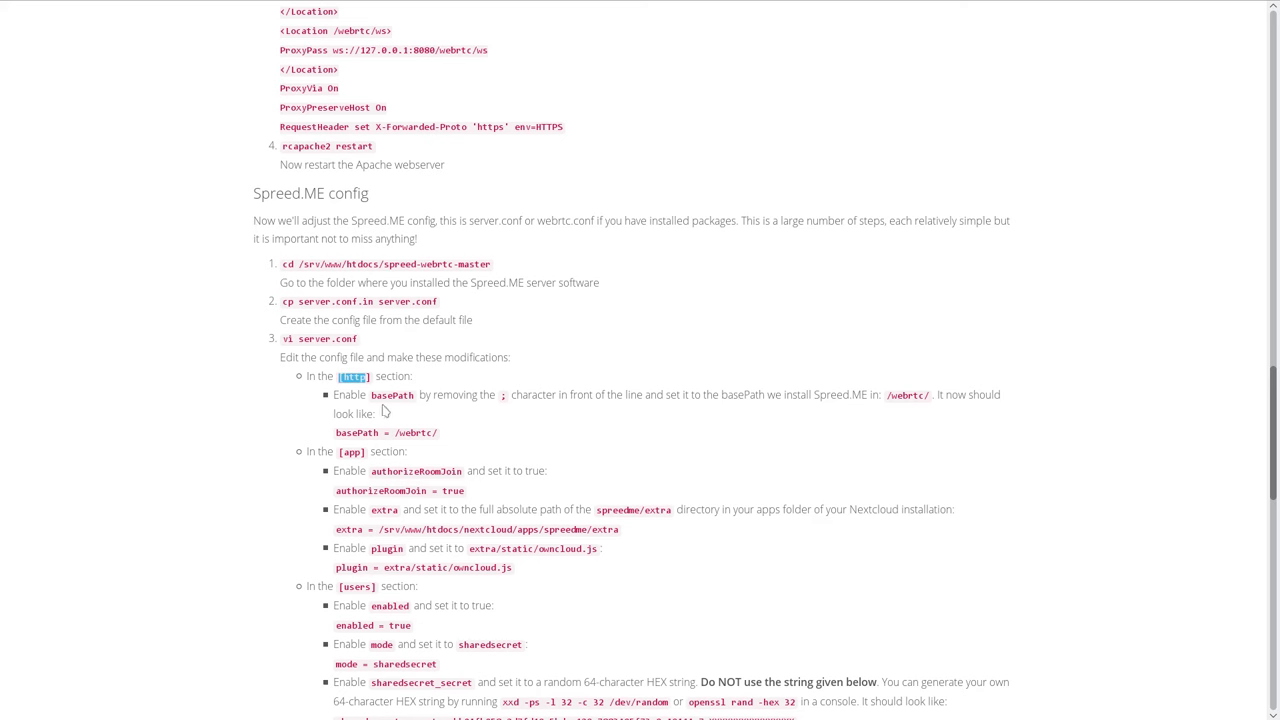
pyautogui.moveTo(370, 395); pyautogui.dragTo(415, 395)
pyautogui.press('F12')
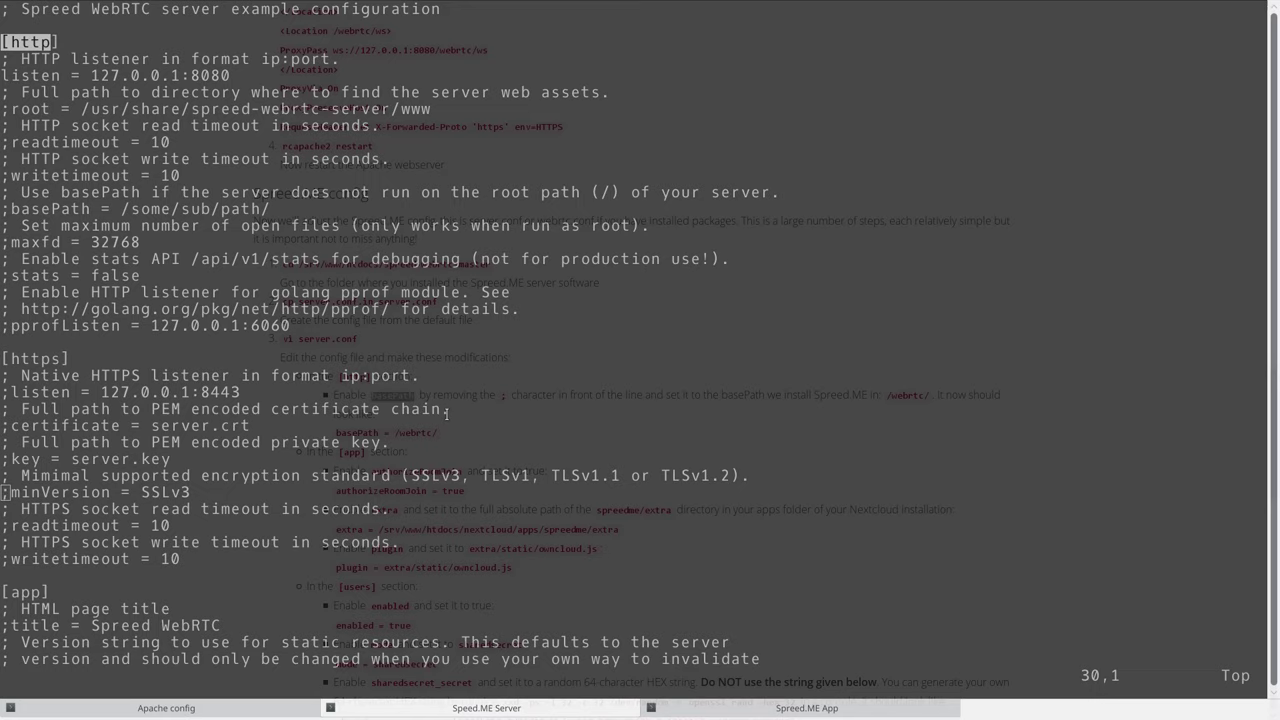
# Uncomment basePath and replace /some/sub/path/ with webrtc so it reads /webrtc/.
pyautogui.press('Down')
pyautogui.press('Down')
pyautogui.press('Up')
pyautogui.press('Up')
pyautogui.press('Up')
pyautogui.press('Up')
pyautogui.press('Up')
pyautogui.press('Up')
pyautogui.press('Up')
pyautogui.press('Up')
pyautogui.press('Up')
pyautogui.press('Up')
pyautogui.press('Up')
pyautogui.press('Up')
pyautogui.press('Up')
pyautogui.press('Up')
pyautogui.press('Up')
pyautogui.press('Up')
pyautogui.press('Up')
pyautogui.press('Up')
pyautogui.press('Up')
pyautogui.press('Up')
pyautogui.press('Down')
pyautogui.press('x')
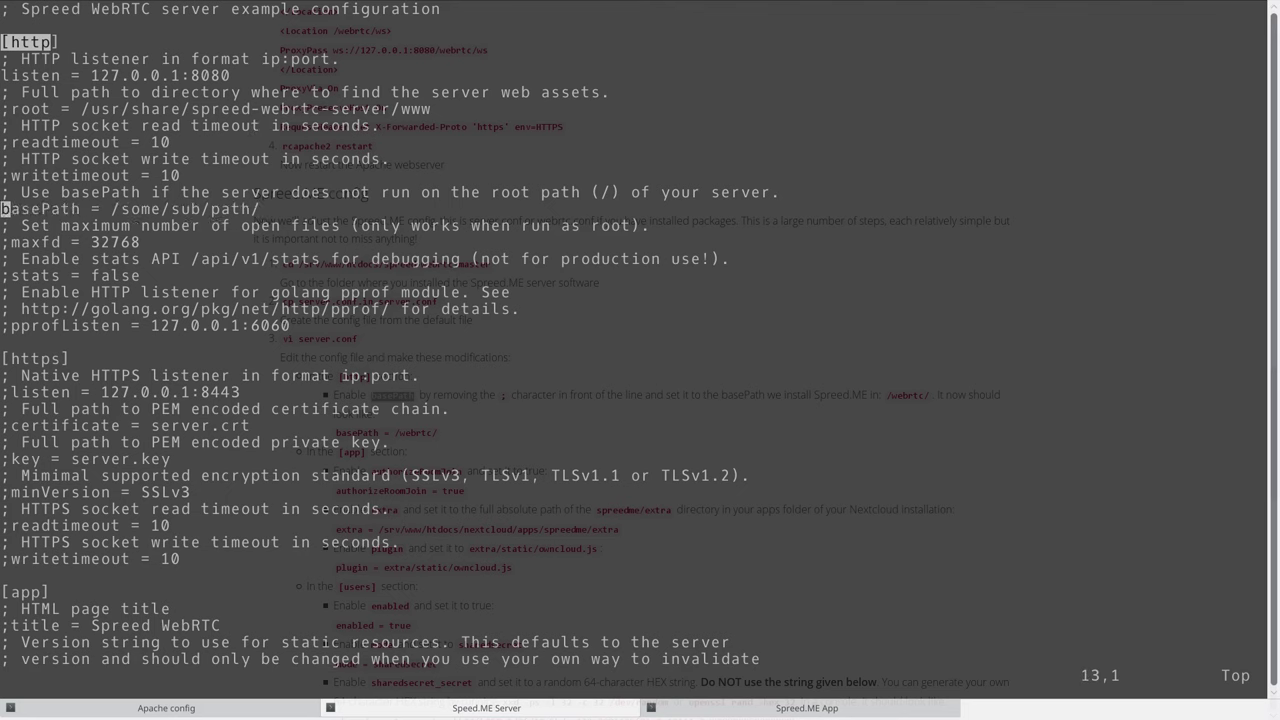
pyautogui.press('l')
pyautogui.press('l')
pyautogui.press('l')
pyautogui.press('l')
pyautogui.press('l')
pyautogui.press('l')
pyautogui.press('l')
pyautogui.press('l')
pyautogui.press('l')
pyautogui.press('l')
pyautogui.press('l')
pyautogui.press('l')
pyautogui.press('l')
pyautogui.press('h')
pyautogui.press('x')
pyautogui.press('x')
pyautogui.press('x')
pyautogui.press('x')
pyautogui.press('x')
pyautogui.press('x')
pyautogui.press('x')
pyautogui.press('x')
pyautogui.press('x')
pyautogui.press('x')
pyautogui.press('x')
pyautogui.press('x')
pyautogui.press('x')
pyautogui.write('i')
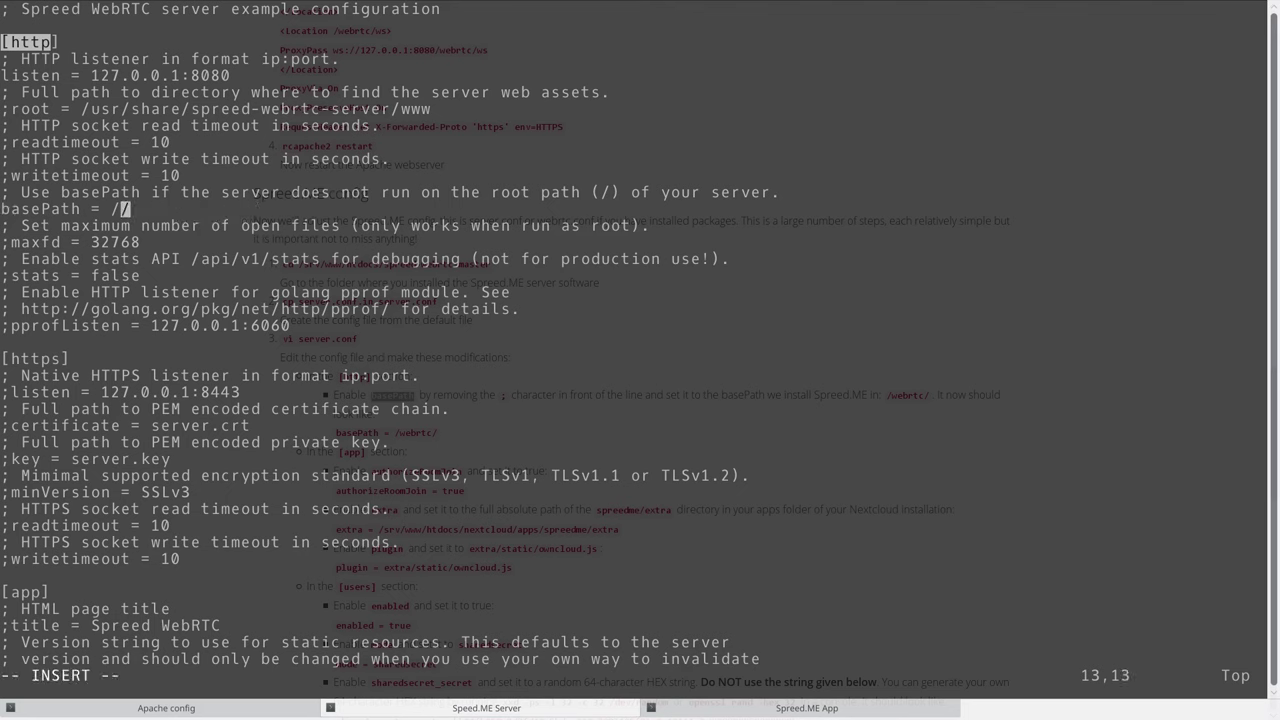
pyautogui.write('webrtc/')
pyautogui.press('F12')
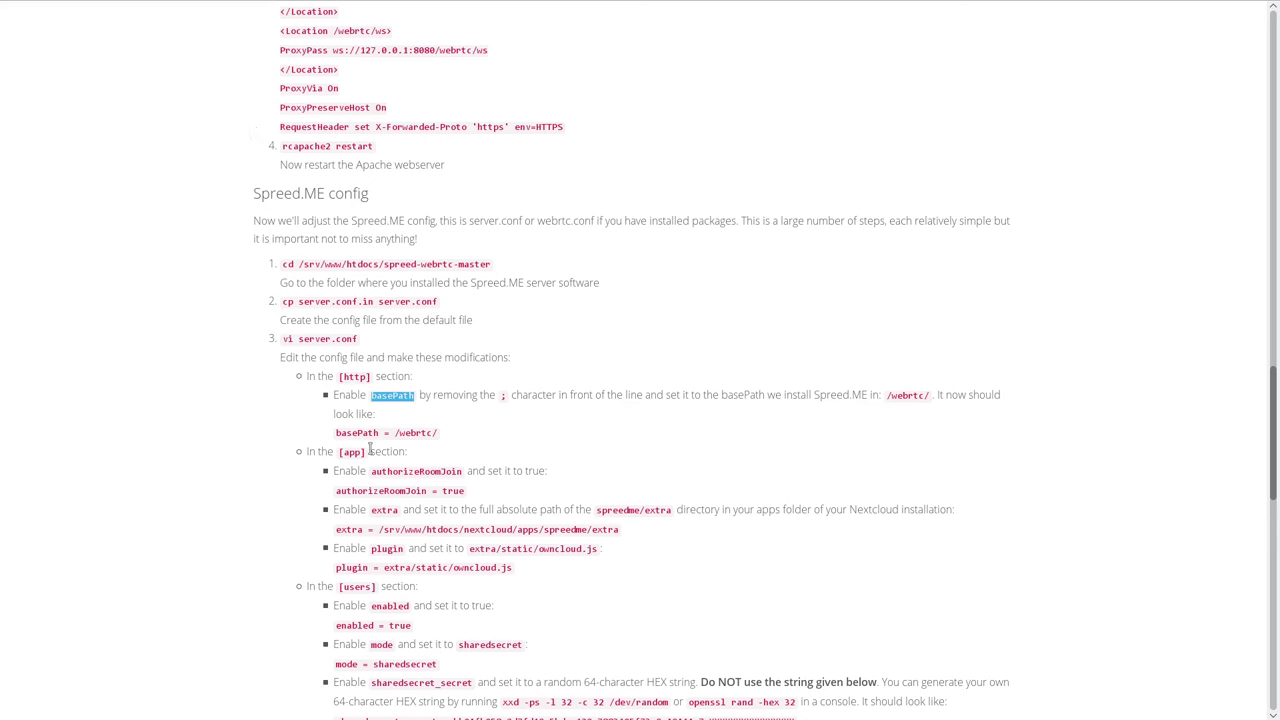
pyautogui.press('F12')
pyautogui.press('Down')
pyautogui.press('Down')
pyautogui.press('Down')
pyautogui.press('Down')
pyautogui.press('Down')
pyautogui.press('Down')
pyautogui.press('Down')
pyautogui.press('Down')
pyautogui.press('Down')
pyautogui.press('Down')
pyautogui.press('Down')
pyautogui.press('Down')
pyautogui.press('Down')
pyautogui.press('Down')
pyautogui.press('Down')
pyautogui.press('Down')
pyautogui.press('Down')
pyautogui.press('Down')
pyautogui.press('Down')
pyautogui.press('Down')
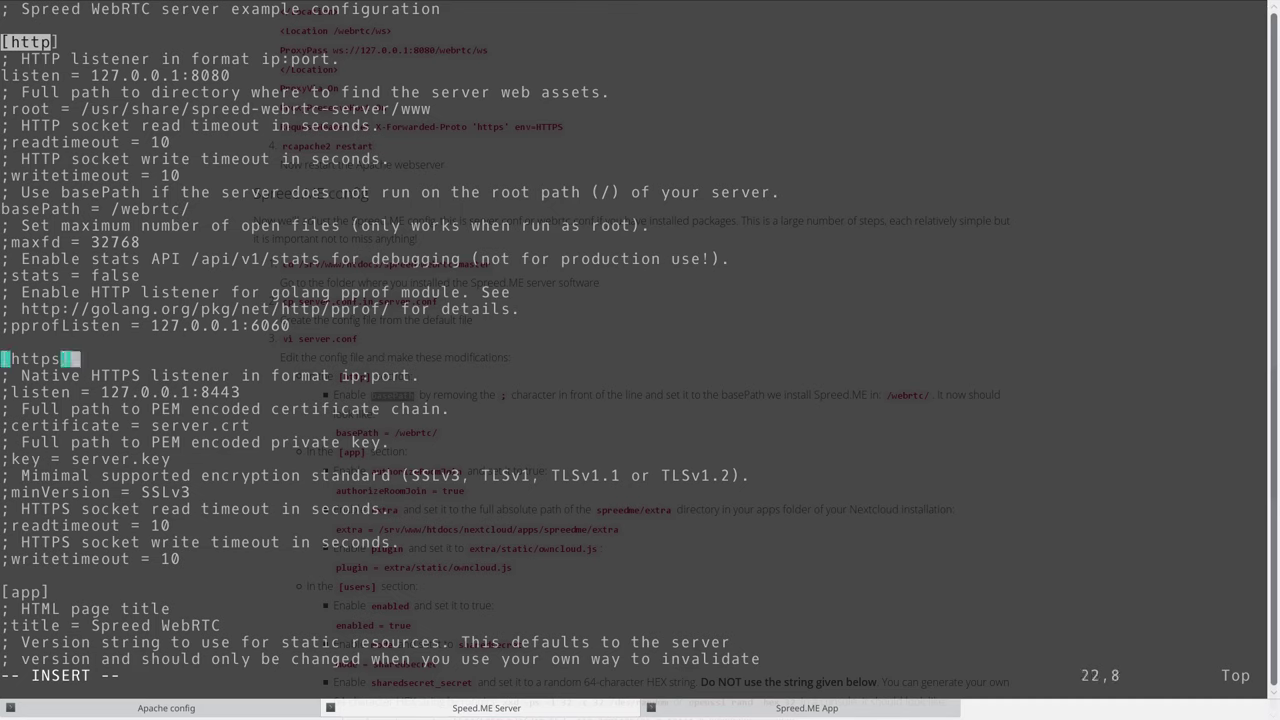
# Find the [app] section and the authorizeRoomJoin setting referenced in the guide.
pyautogui.press('Up')
pyautogui.press('Up')
pyautogui.press('Up')
pyautogui.press('Up')
pyautogui.press('Up')
pyautogui.press('Up')
pyautogui.press('Up')
pyautogui.press('Up')
pyautogui.press('Up')
pyautogui.press('Up')
pyautogui.press('Up')
pyautogui.press('Up')
pyautogui.press('Up')
pyautogui.press('Up')
pyautogui.press('Up')
pyautogui.press('Up')
pyautogui.press('Up')
pyautogui.press('Up')
pyautogui.press('Up')
pyautogui.press('Up')
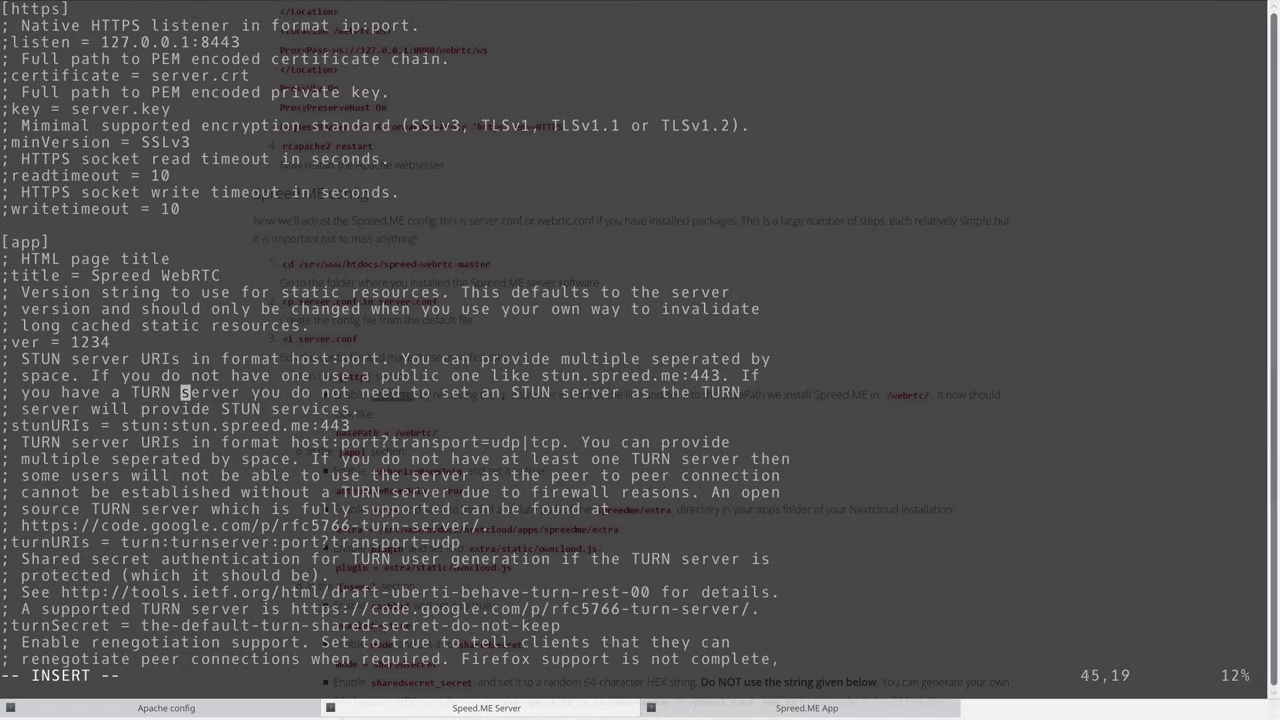
pyautogui.press('Down')
pyautogui.press('Left')
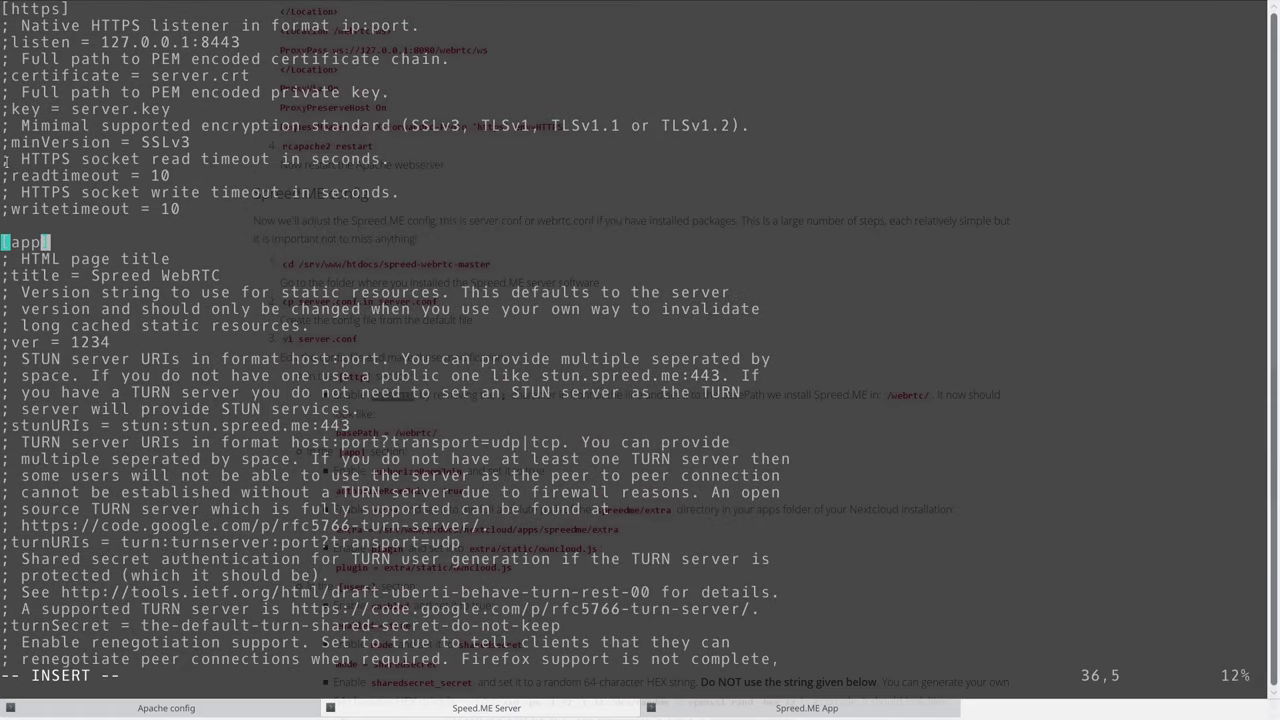
pyautogui.doubleClick(25, 242)
pyautogui.press('F12')
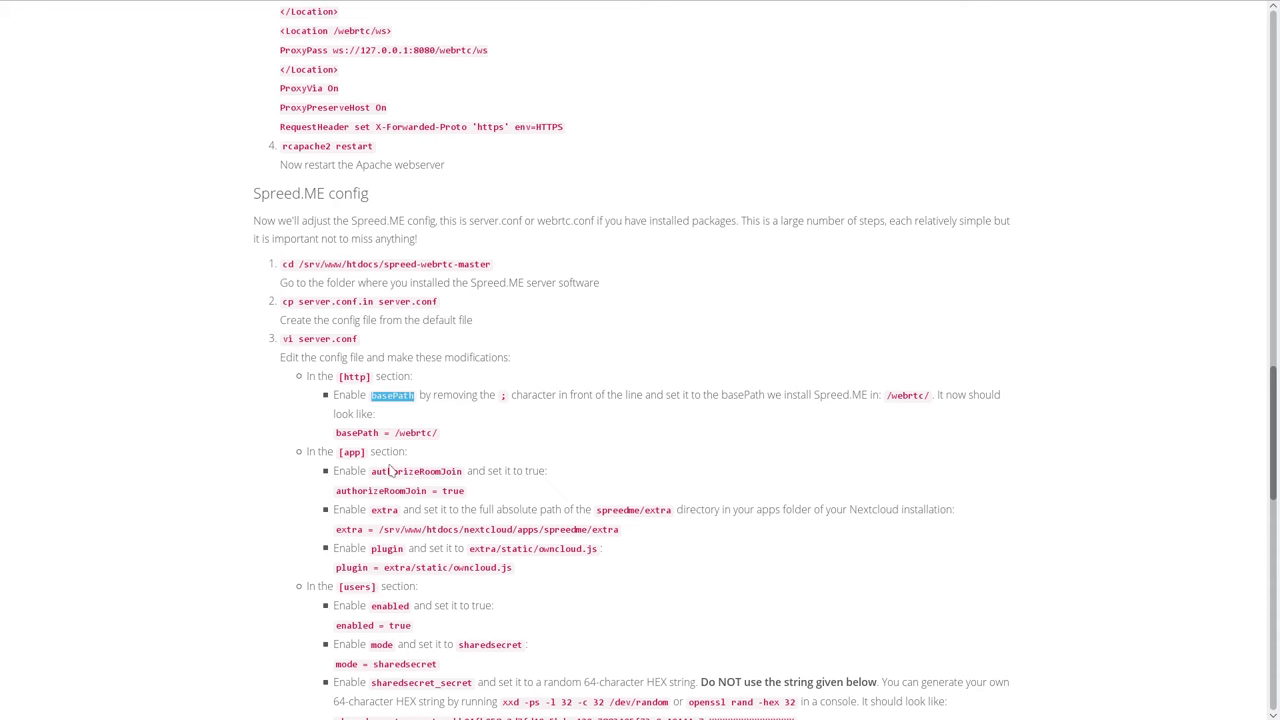
pyautogui.doubleClick(352, 451)
pyautogui.scroll(-3, 535, 432)
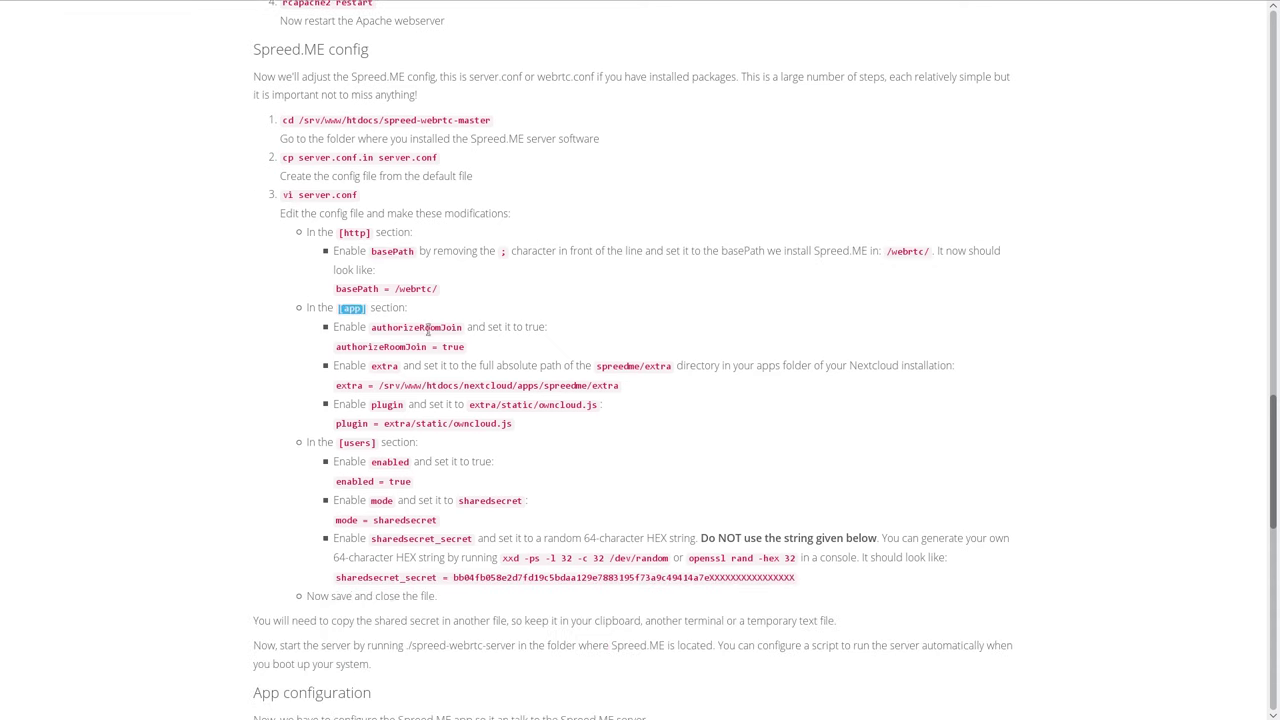
pyautogui.doubleClick(428, 328)
pyautogui.press('F12')
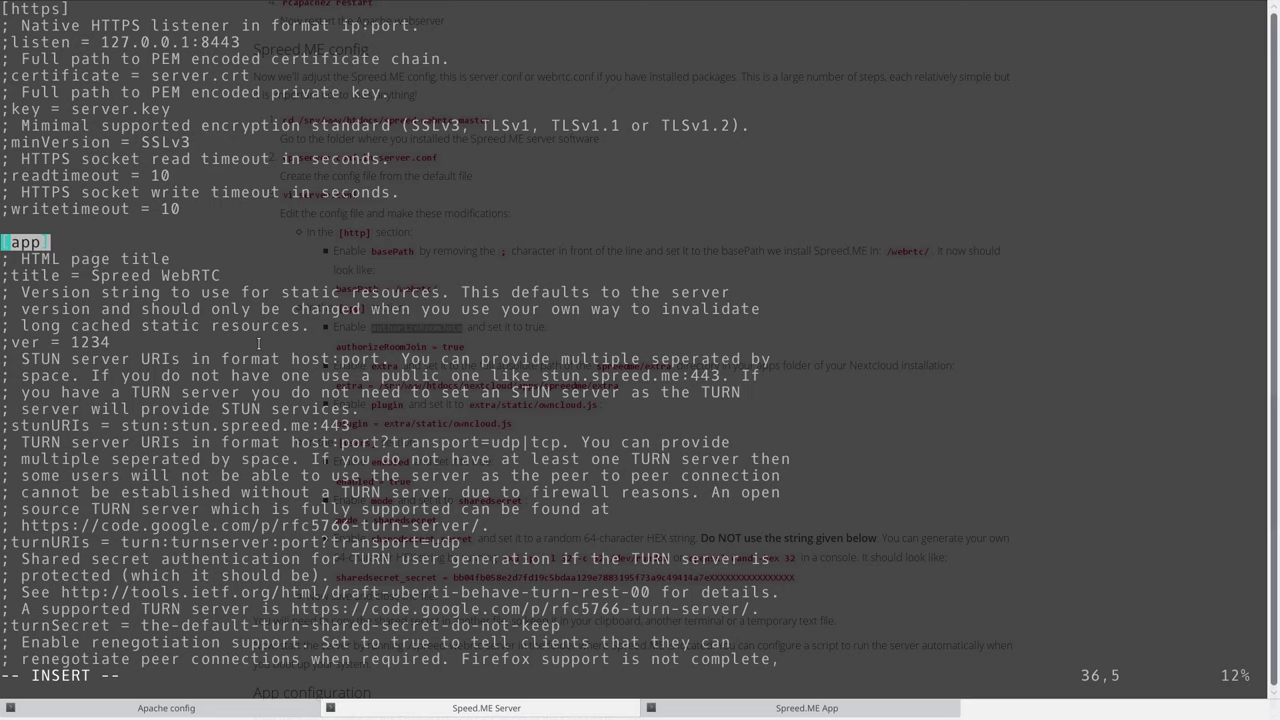
# Remove the ';' from authorizeRoomJoin and change its value from false to true.
pyautogui.press('Down')
pyautogui.press('Down')
pyautogui.press('Down')
pyautogui.press('Down')
pyautogui.press('Down')
pyautogui.press('Down')
pyautogui.press('Down')
pyautogui.press('Down')
pyautogui.press('Down')
pyautogui.press('Down')
pyautogui.press('Down')
pyautogui.press('Down')
pyautogui.press('Down')
pyautogui.press('Down')
pyautogui.press('Down')
pyautogui.press('Down')
pyautogui.press('Down')
pyautogui.press('Down')
pyautogui.press('Down')
pyautogui.press('Down')
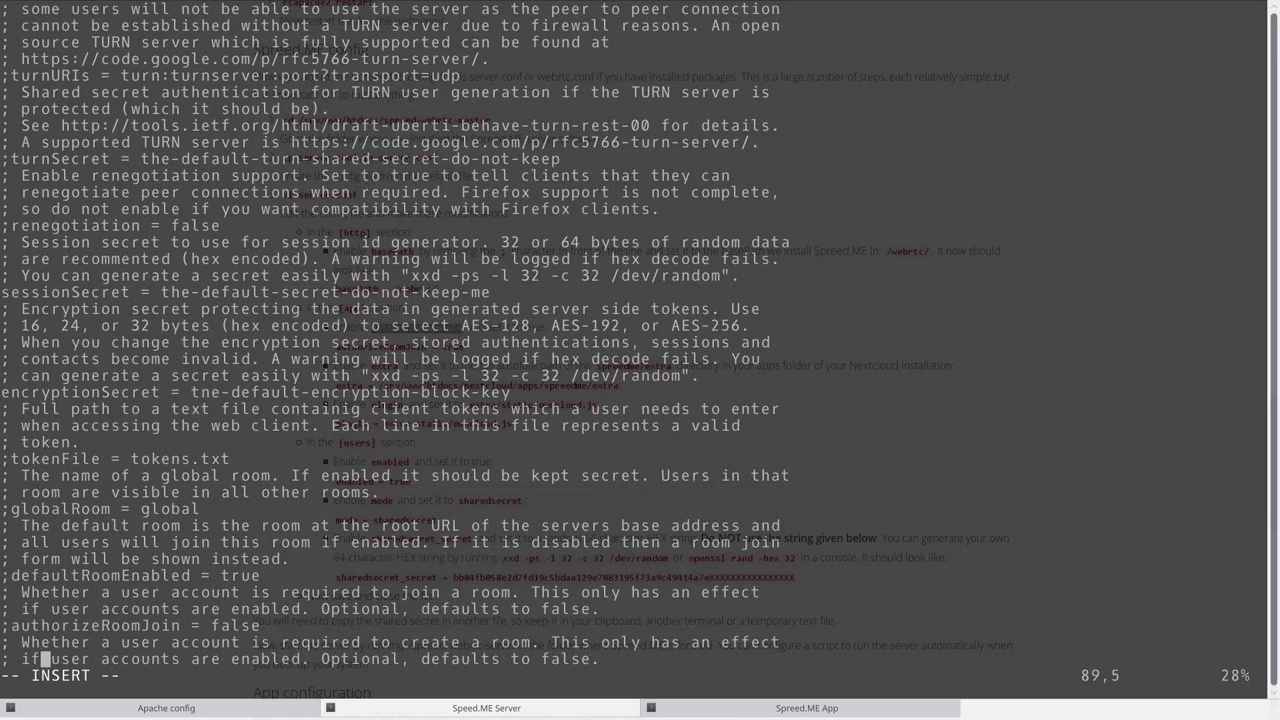
pyautogui.press('Up')
pyautogui.press('Up')
pyautogui.press('Home')
pyautogui.press('Delete')
pyautogui.press('End')
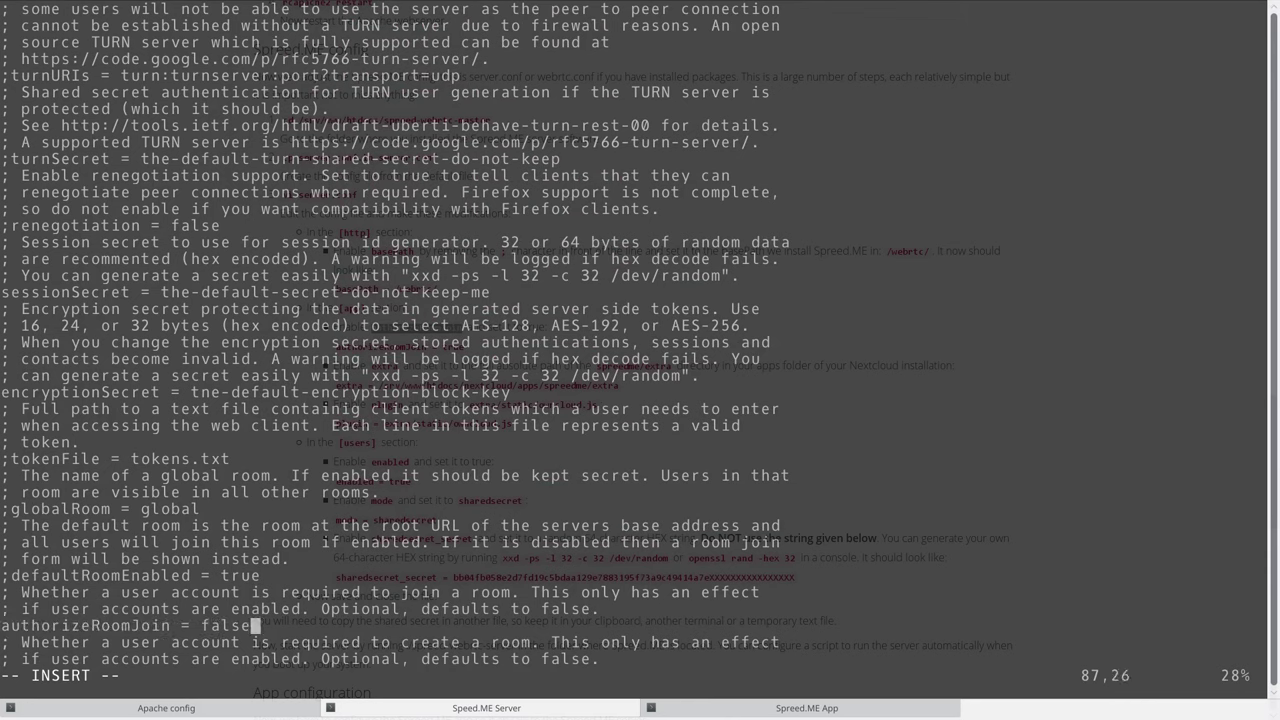
pyautogui.press('BackSpace')
pyautogui.press('BackSpace')
pyautogui.press('BackSpace')
pyautogui.press('BackSpace')
pyautogui.press('BackSpace')
pyautogui.write('true')
pyautogui.press('F12')
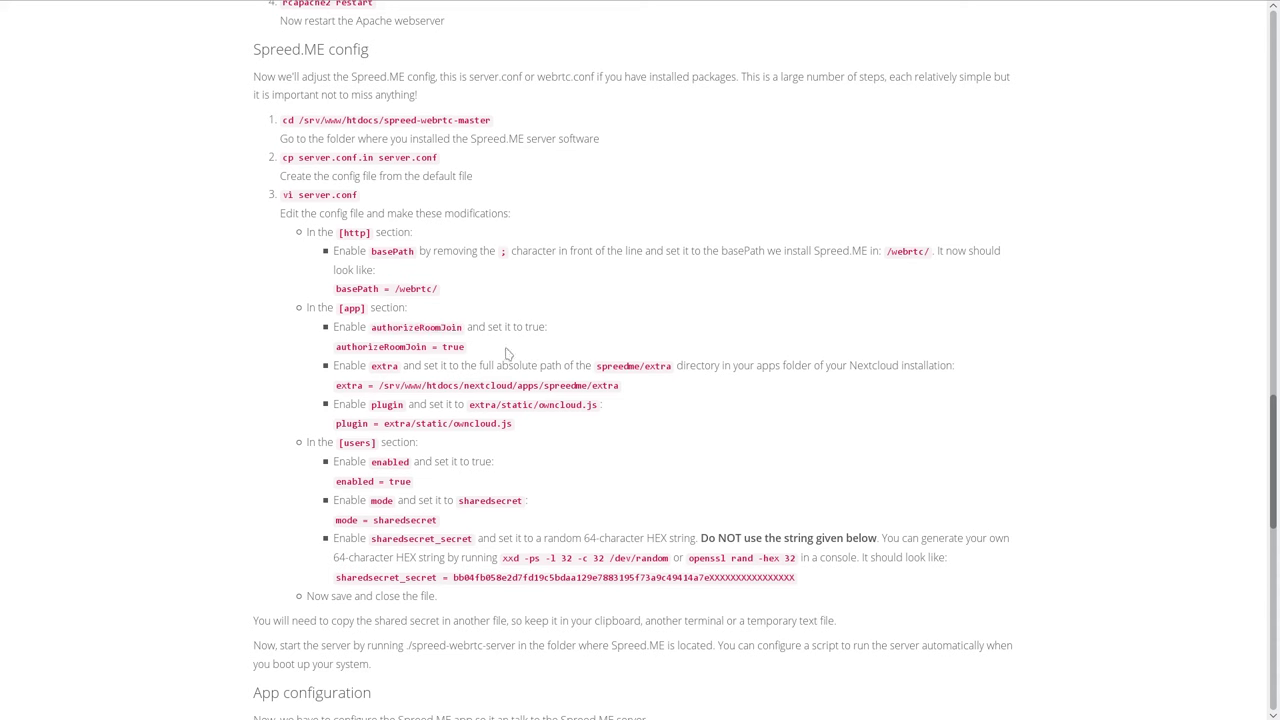
pyautogui.moveTo(505, 350); pyautogui.dragTo(336, 357)
pyautogui.click(336, 357)
pyautogui.press('F12')
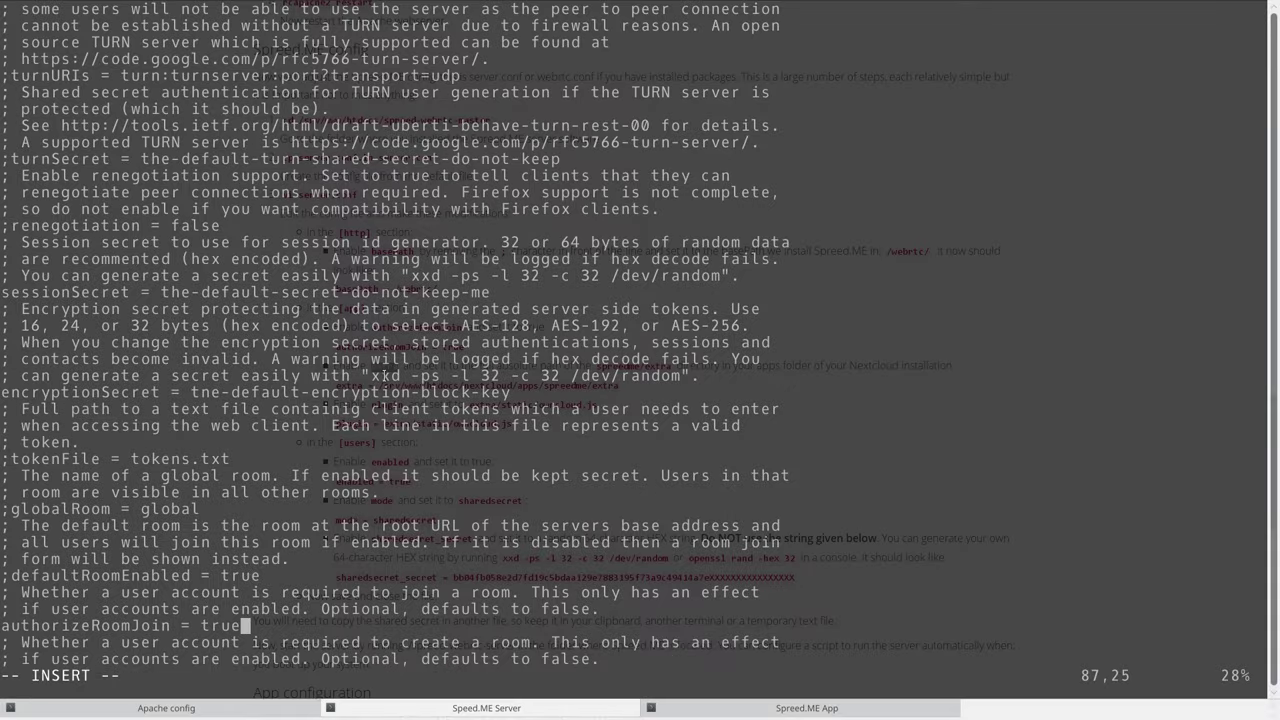
pyautogui.press('Up')
pyautogui.press('Down')
pyautogui.press('Down')
pyautogui.press('Down')
pyautogui.press('Down')
pyautogui.press('Down')
pyautogui.press('Down')
pyautogui.press('Down')
pyautogui.press('Down')
pyautogui.press('Down')
pyautogui.press('Down')
pyautogui.press('Down')
pyautogui.press('Down')
pyautogui.press('Down')
pyautogui.press('Down')
pyautogui.press('Down')
pyautogui.press('Down')
pyautogui.press('Down')
pyautogui.press('Down')
pyautogui.press('Down')
pyautogui.press('Down')
pyautogui.press('Down')
pyautogui.press('Down')
pyautogui.press('Down')
pyautogui.press('Down')
pyautogui.press('Down')
pyautogui.press('Down')
pyautogui.press('Down')
pyautogui.press('Down')
pyautogui.press('Down')
pyautogui.press('Down')
pyautogui.press('Down')
pyautogui.press('Down')
pyautogui.press('Down')
pyautogui.press('Down')
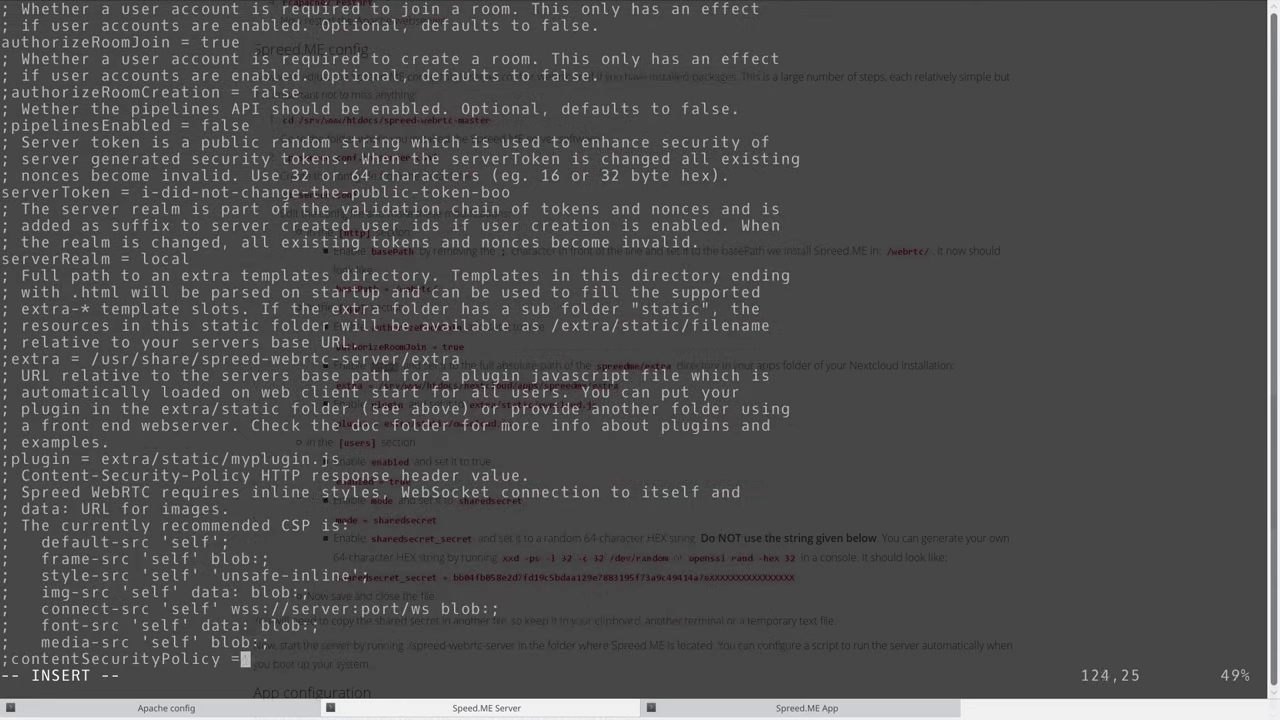
# Uncomment the extra setting and note the spreedme/extra folder named in the guide.
pyautogui.press('Up')
pyautogui.press('Up')
pyautogui.press('Up')
pyautogui.press('Up')
pyautogui.press('Up')
pyautogui.press('Up')
pyautogui.press('Up')
pyautogui.press('Up')
pyautogui.press('Up')
pyautogui.press('Up')
pyautogui.press('Up')
pyautogui.press('Up')
pyautogui.press('Up')
pyautogui.press('Up')
pyautogui.press('Up')
pyautogui.press('Up')
pyautogui.press('Up')
pyautogui.press('Up')
pyautogui.press('Home')
pyautogui.press('Delete')
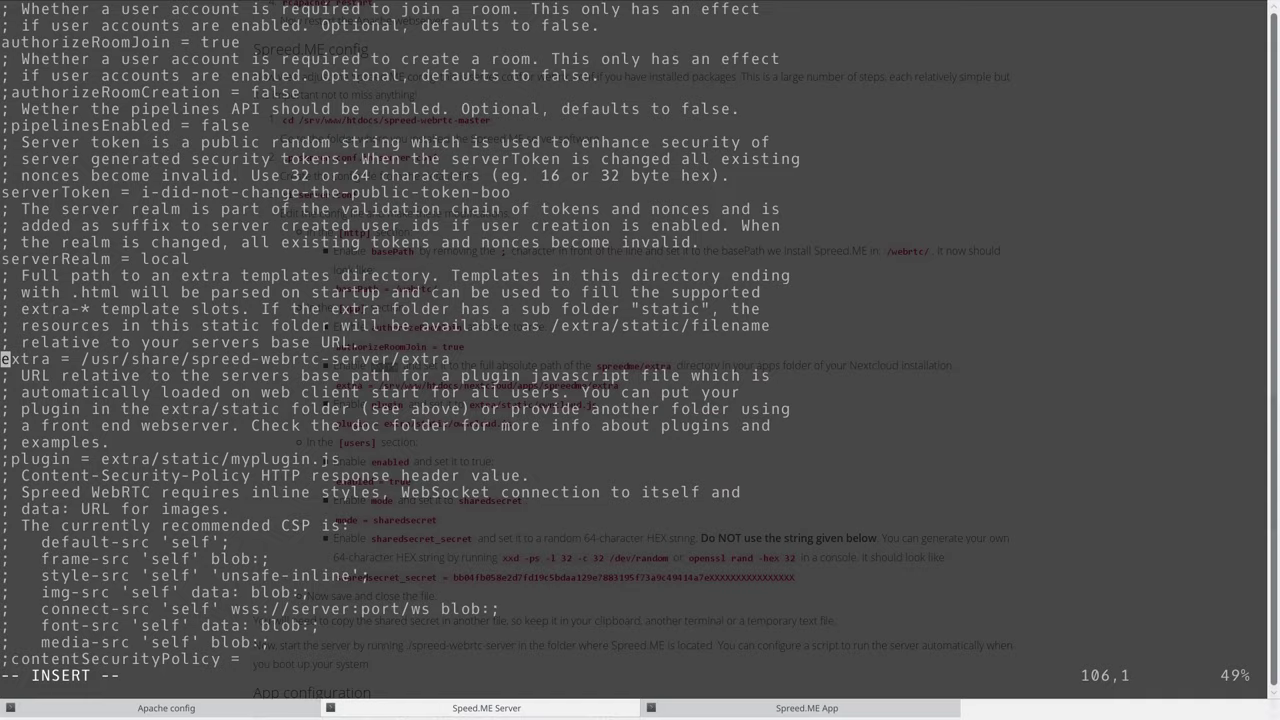
pyautogui.doubleClick(385, 366)
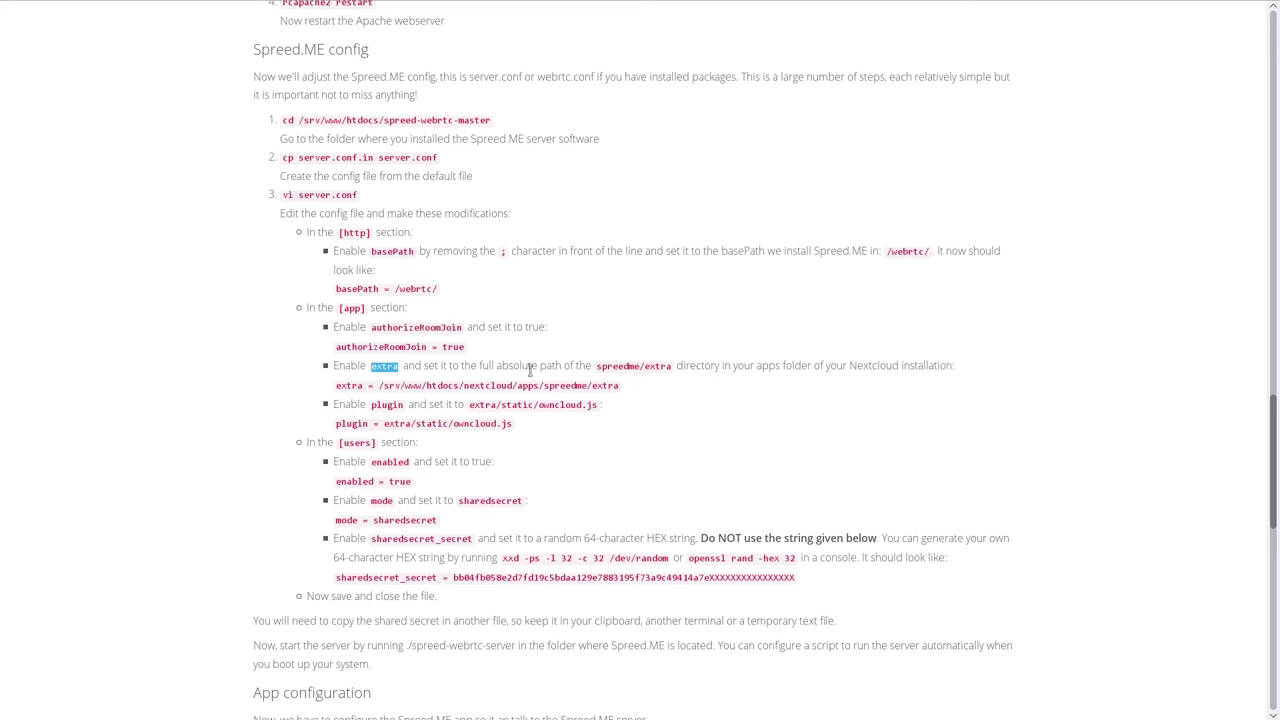
pyautogui.moveTo(597, 367); pyautogui.dragTo(672, 367)
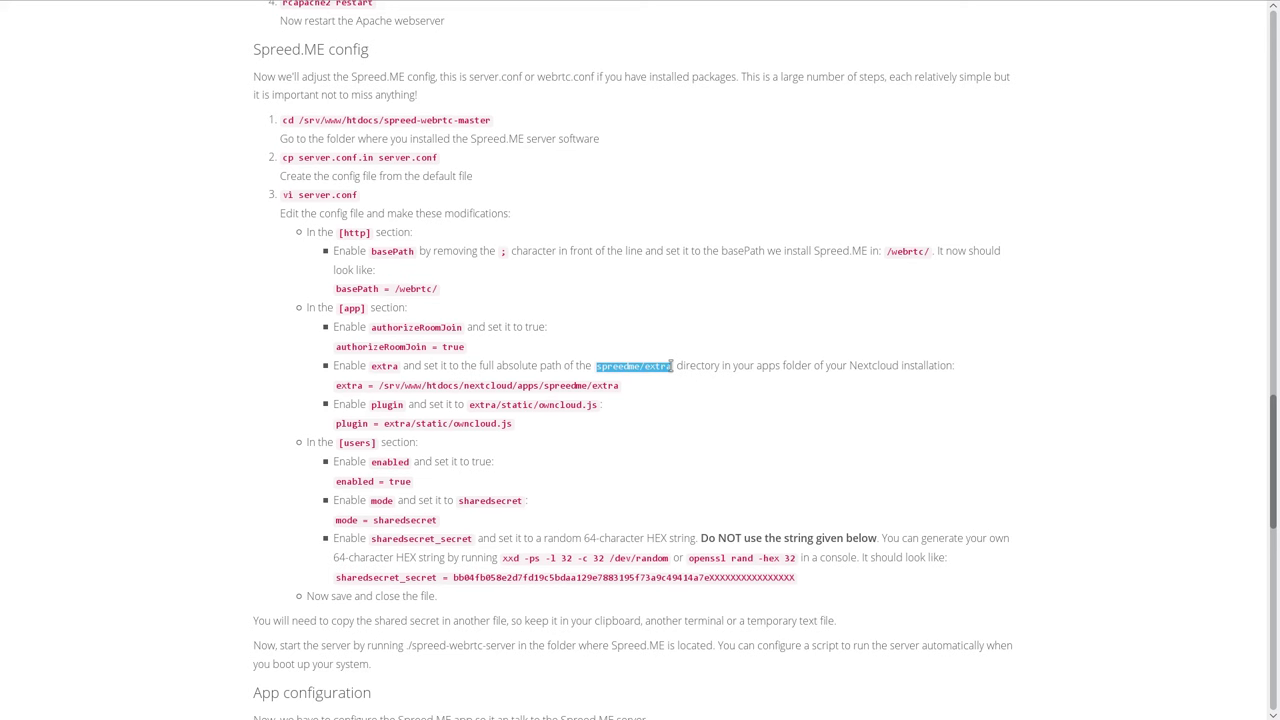
# List the Nextcloud apps folder in the Speed.ME App session to find spreedme.
pyautogui.press('F12')
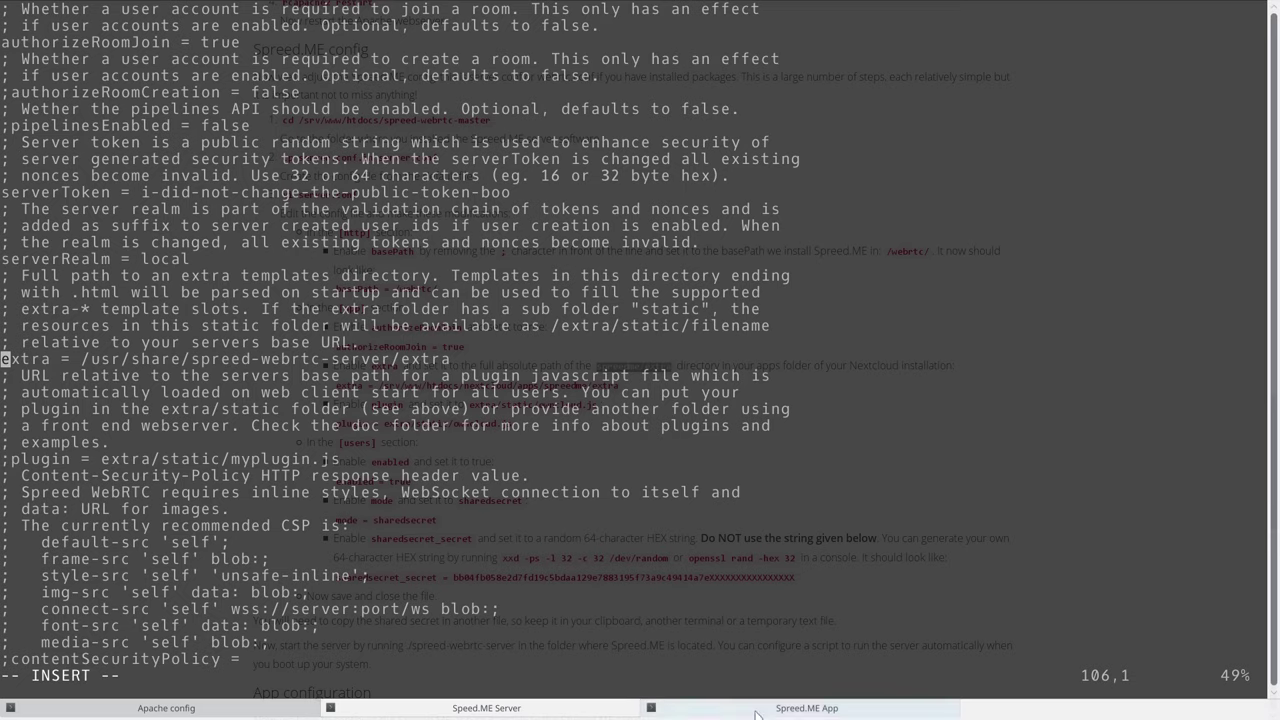
pyautogui.click(716, 700)
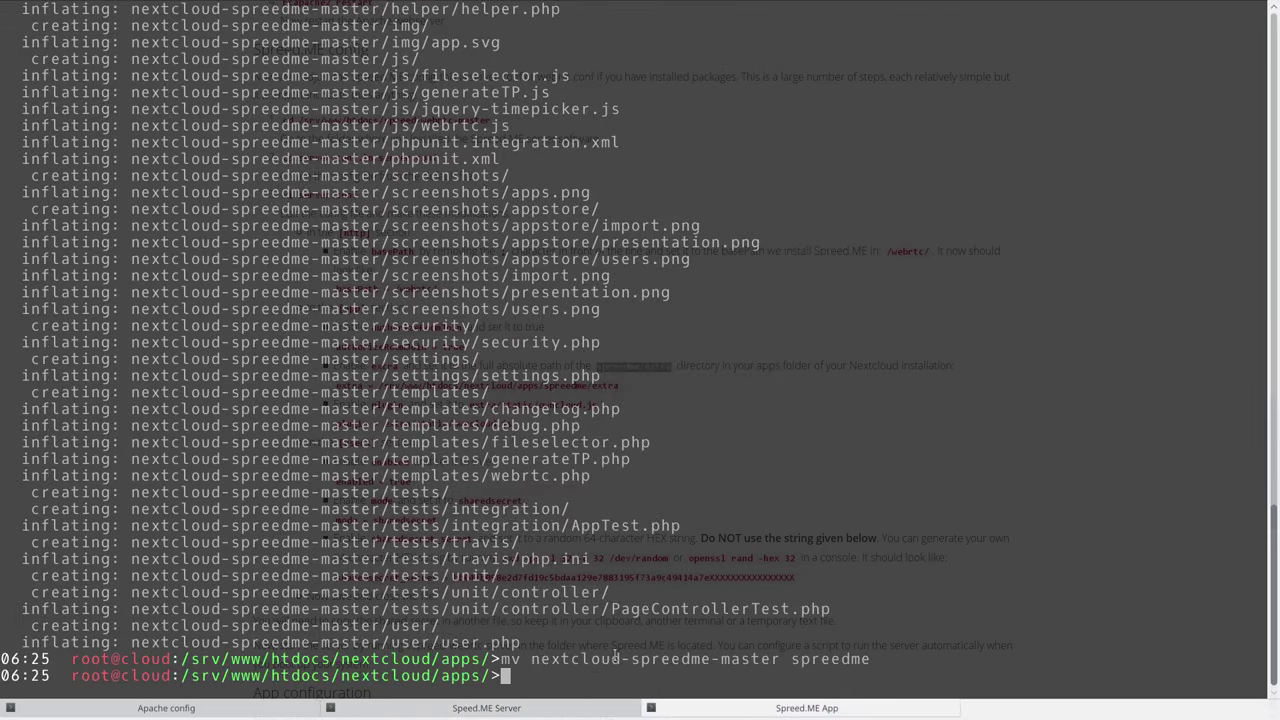
pyautogui.write('ls')
pyautogui.press('Return')
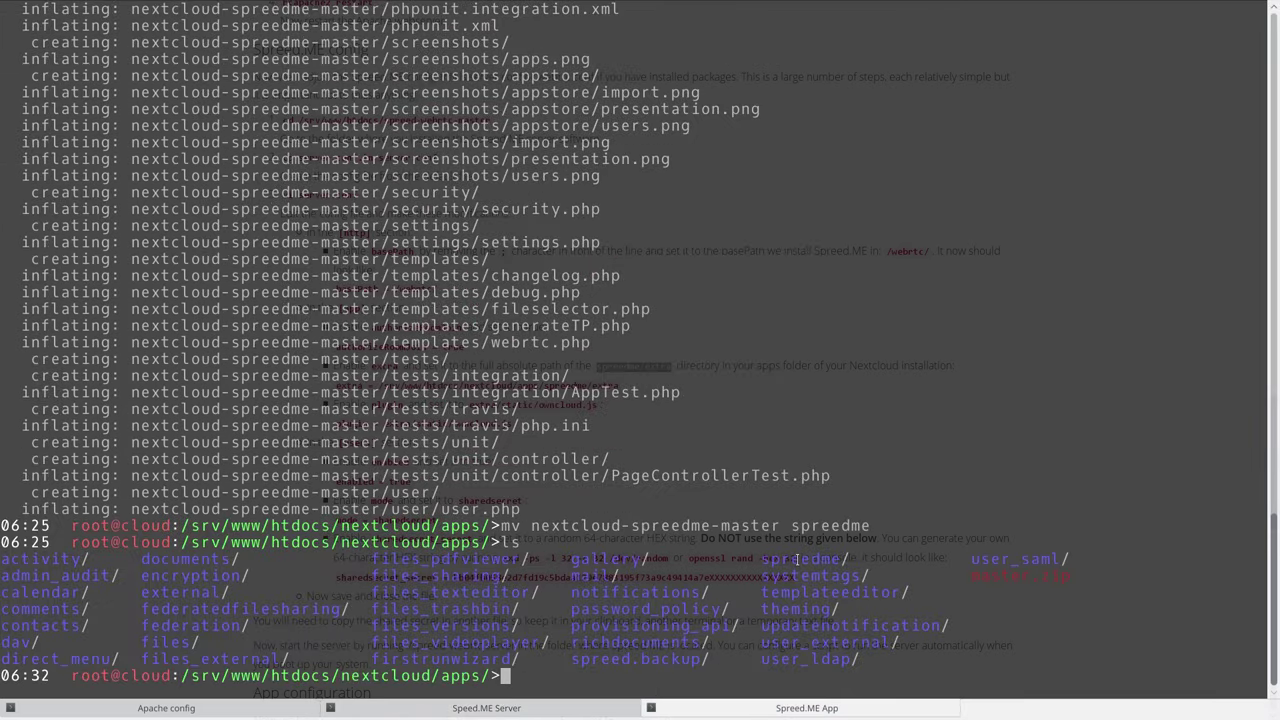
pyautogui.doubleClick(797, 559)
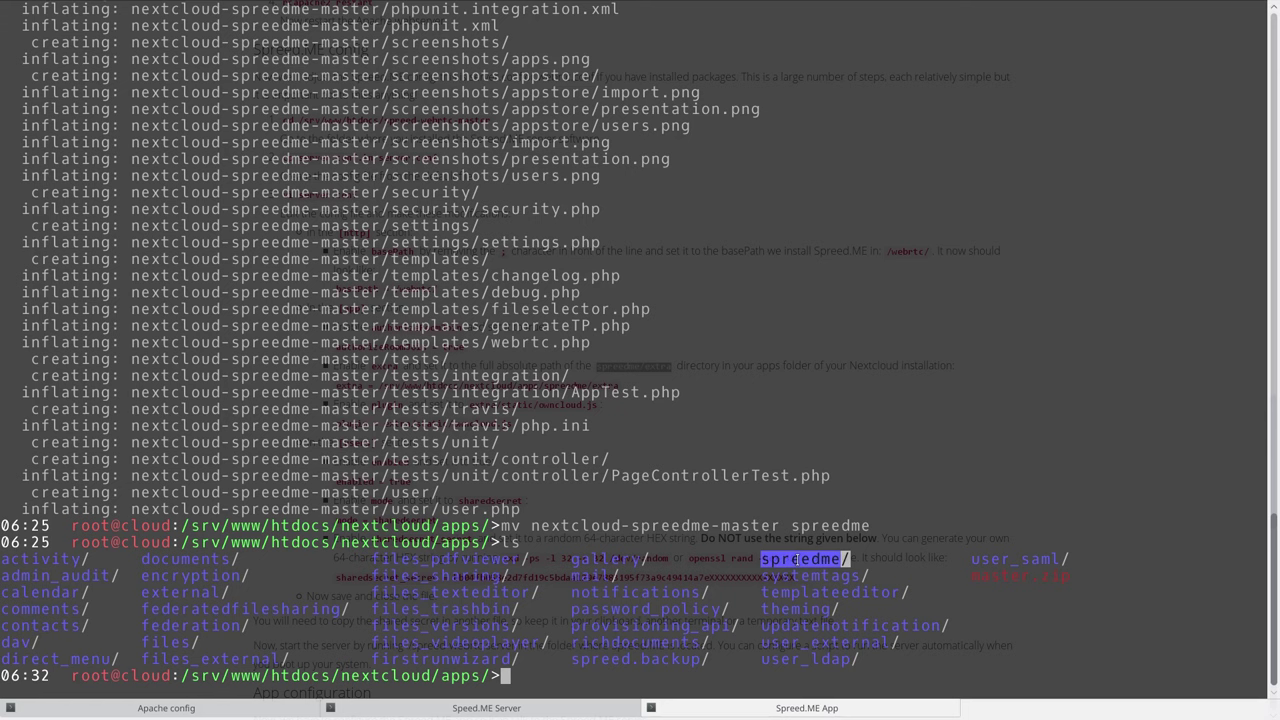
pyautogui.click(789, 562)
# List spreedme/ to confirm it contains an extra folder.
pyautogui.press('F12')
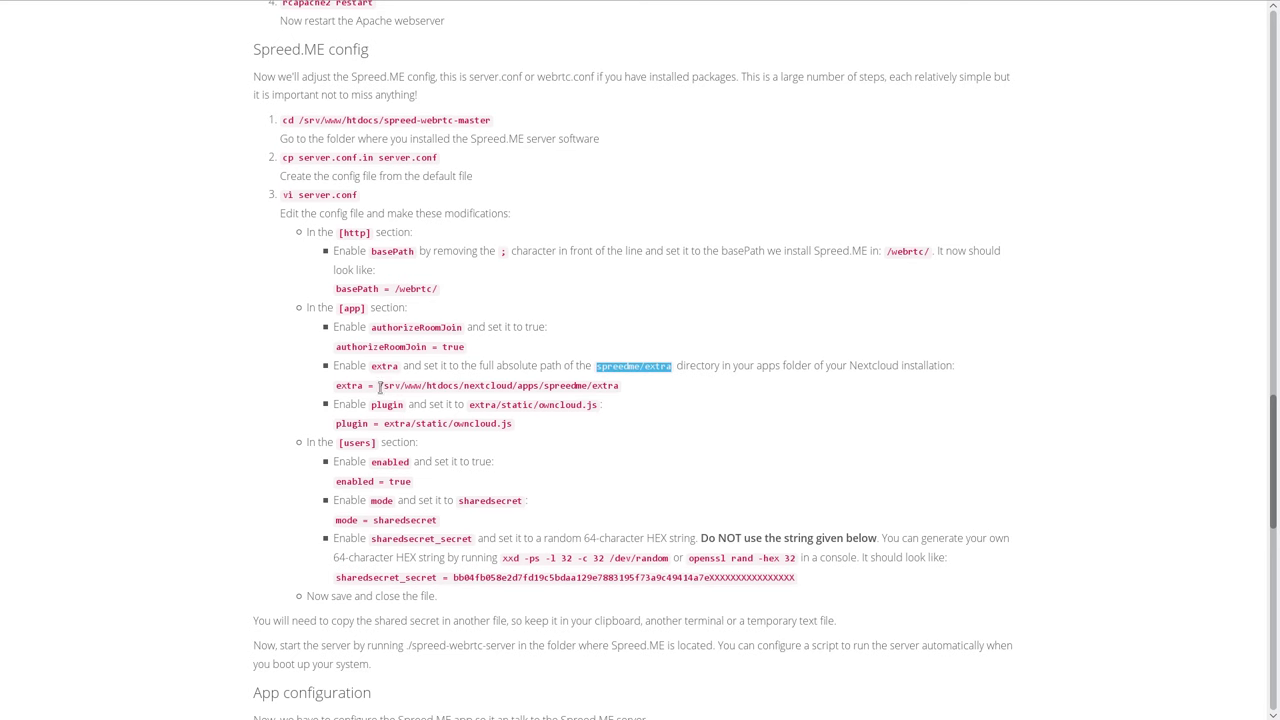
pyautogui.moveTo(379, 386); pyautogui.dragTo(591, 387)
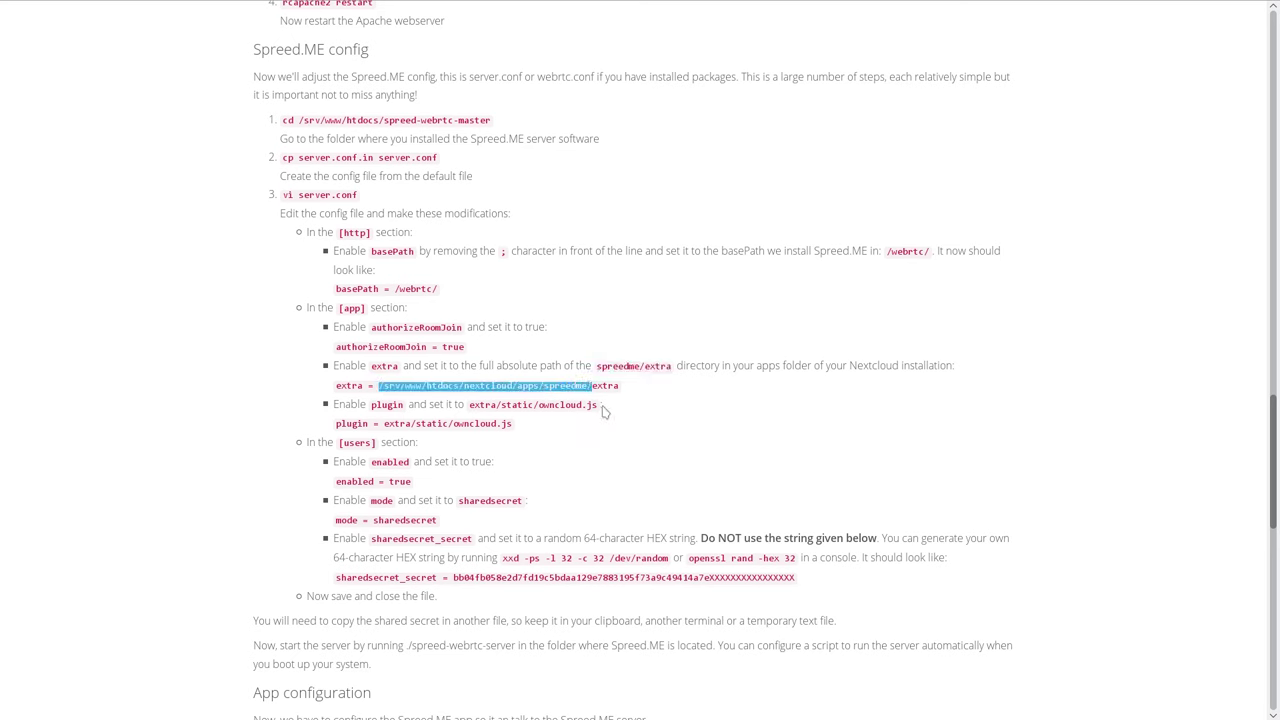
pyautogui.press('F12')
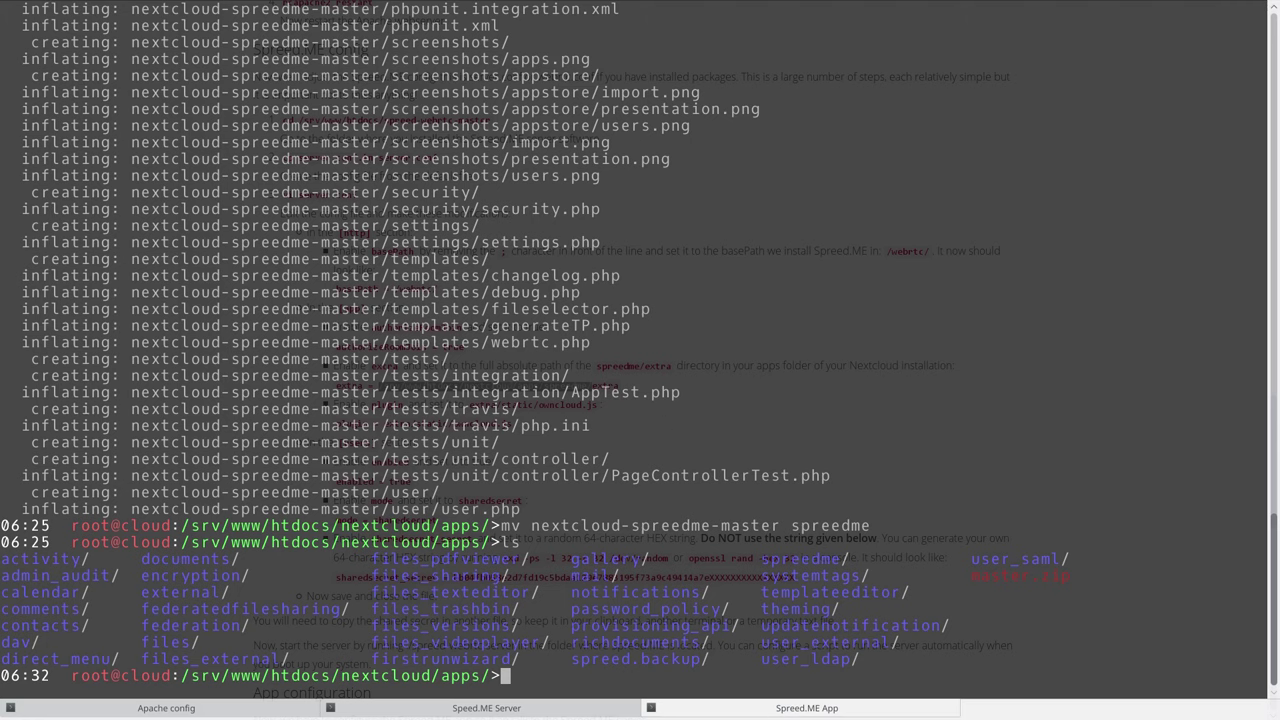
pyautogui.write('ls spre')
pyautogui.press('Tab')
pyautogui.write('m')
pyautogui.press('Tab')
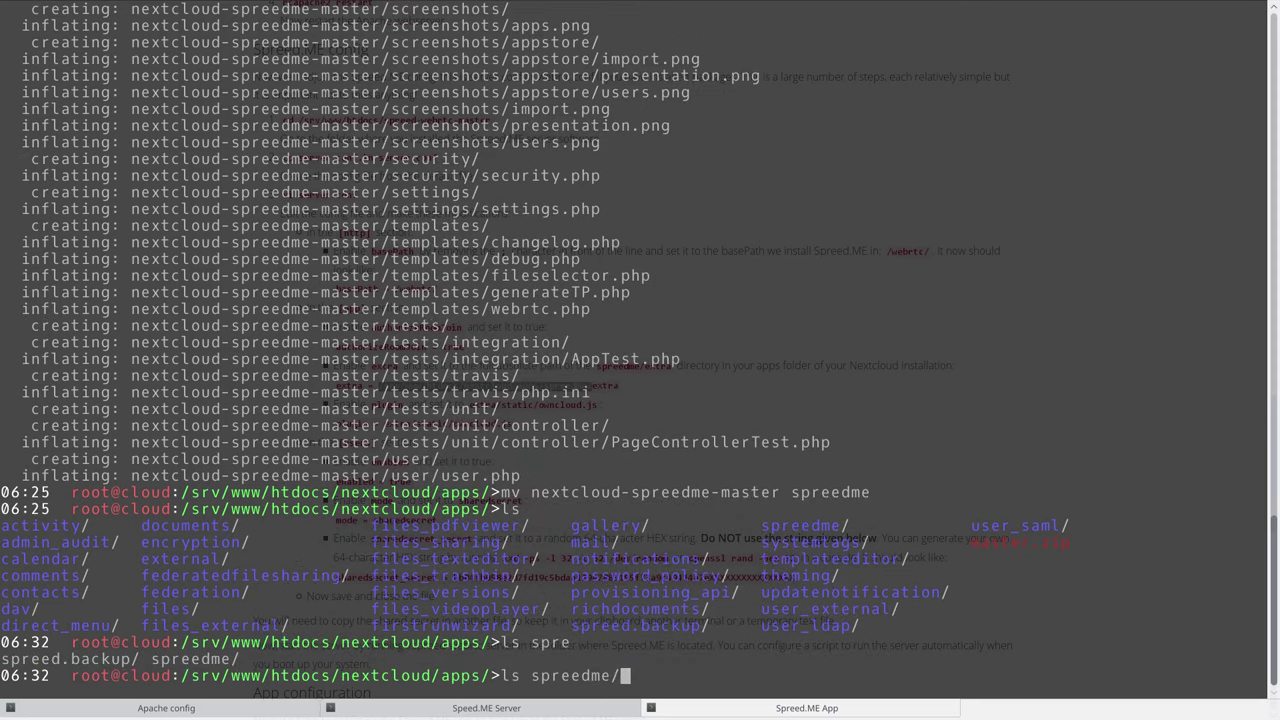
pyautogui.press('Return')
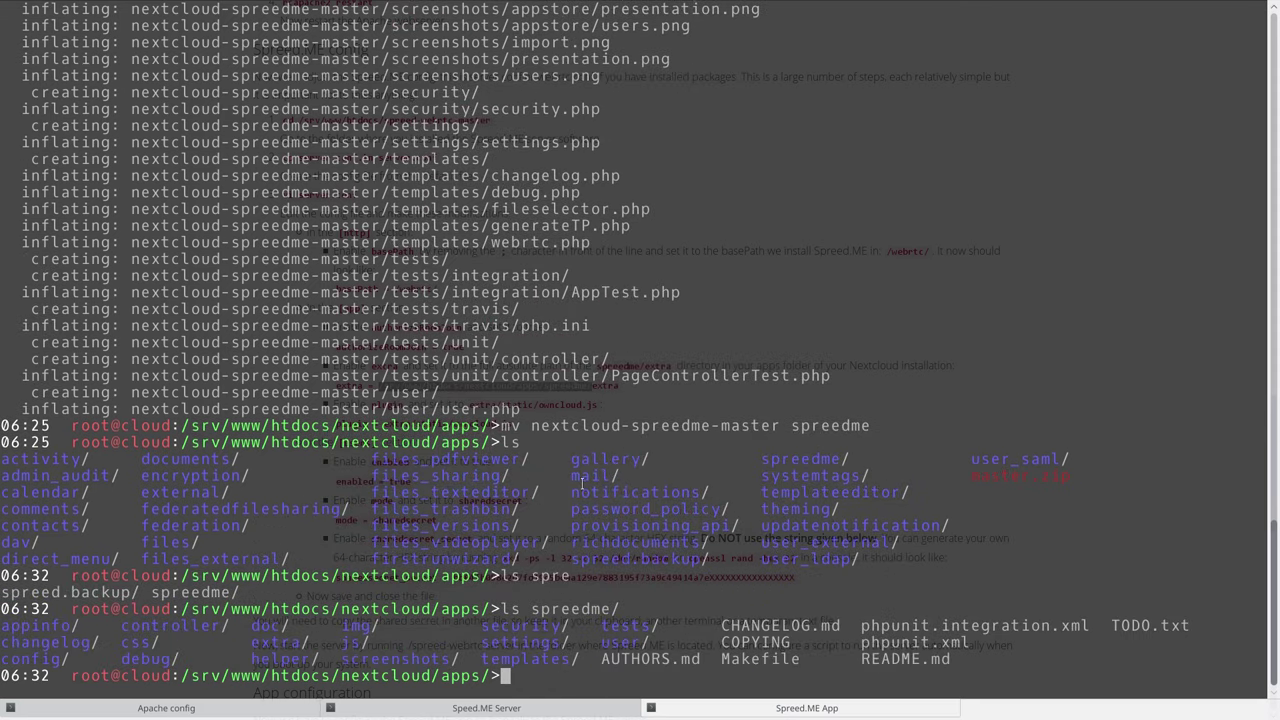
pyautogui.doubleClick(283, 645)
pyautogui.click(566, 593)
# Copy the full extra folder path from the guide.
pyautogui.press('F12')
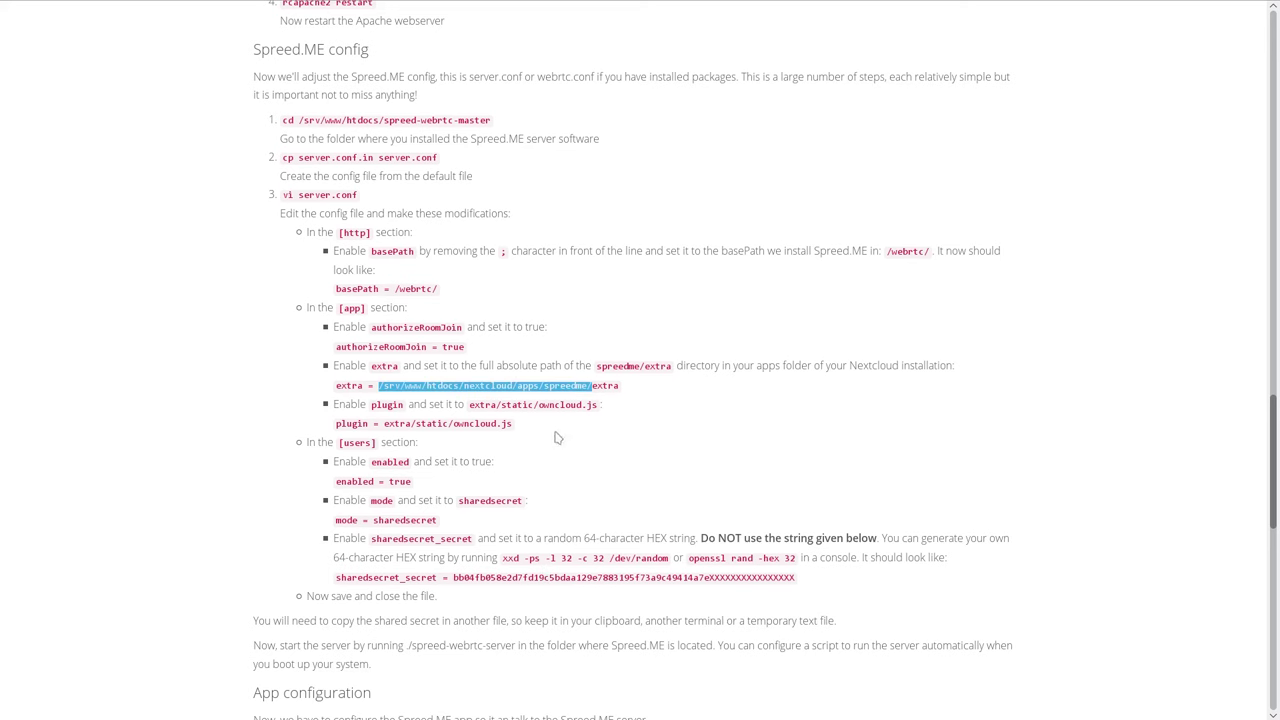
pyautogui.moveTo(622, 388); pyautogui.dragTo(379, 387)
pyautogui.rightClick(410, 390)
pyautogui.click(441, 400)
pyautogui.press('F12')
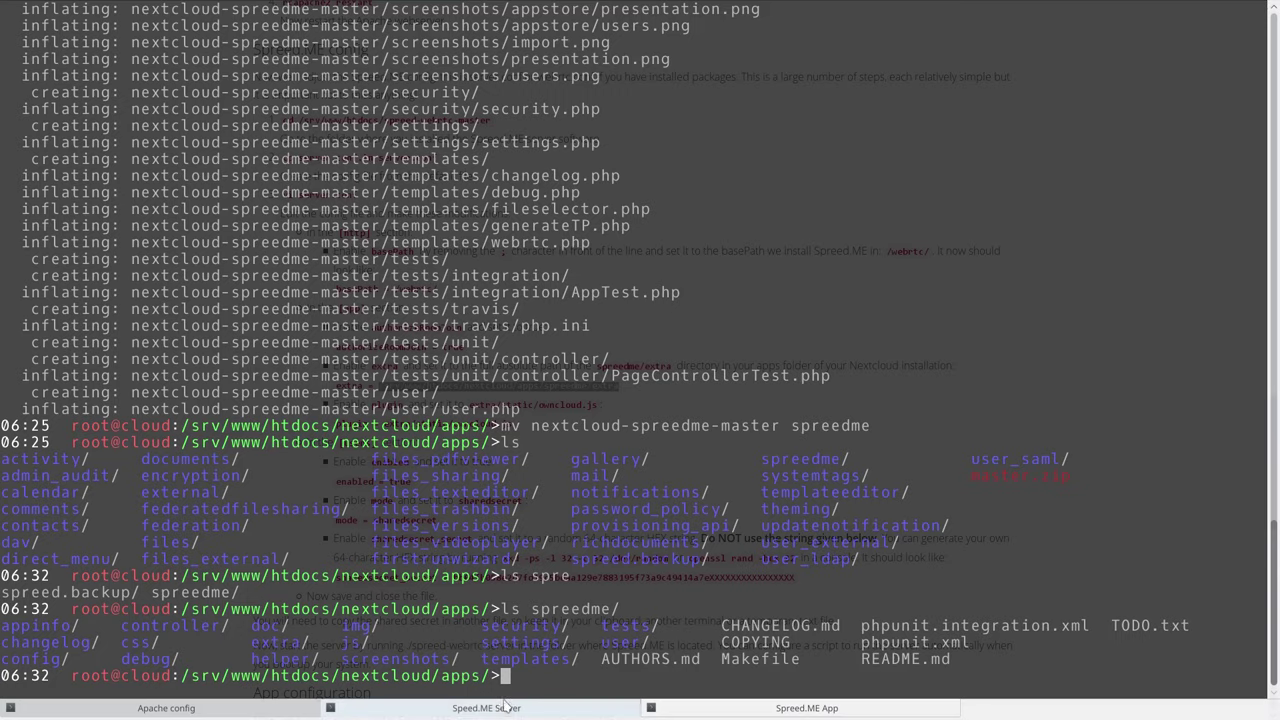
# Replace the extra line's old path with the pasted spreedme/extra path.
pyautogui.click(501, 710)
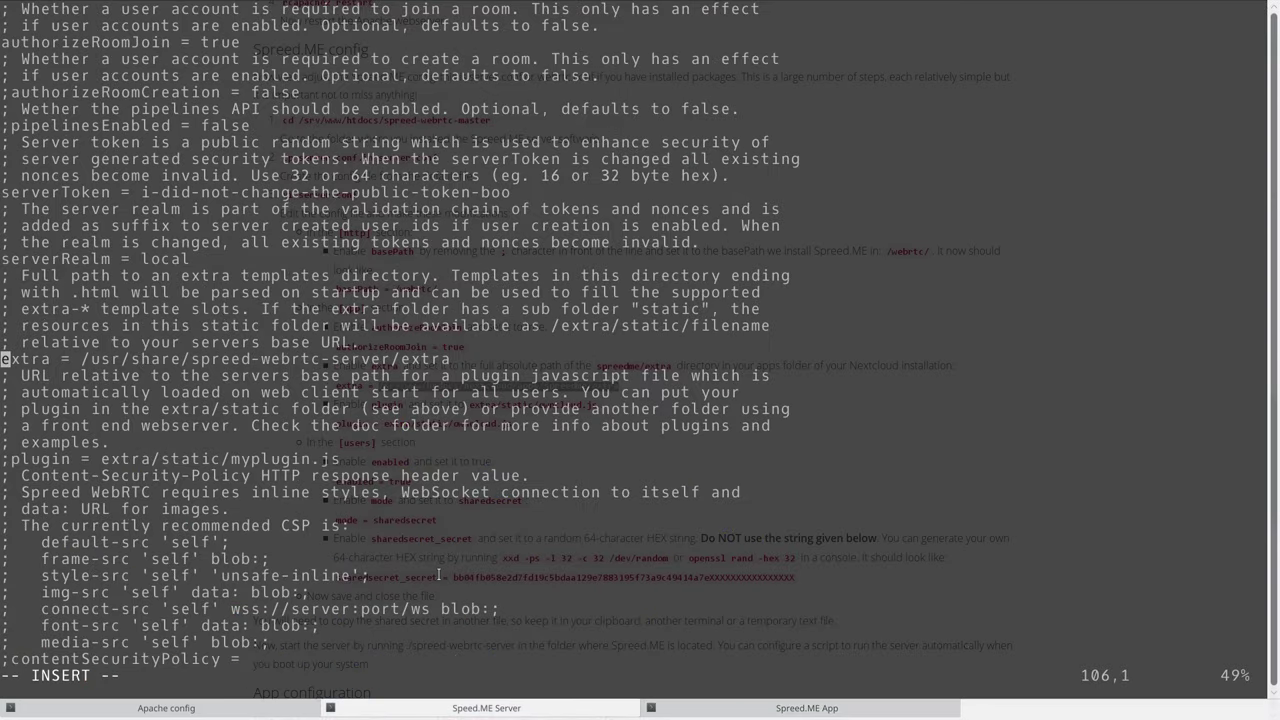
pyautogui.press('Right')
pyautogui.press('Right')
pyautogui.press('Right')
pyautogui.press('Right')
pyautogui.press('Right')
pyautogui.press('Right')
pyautogui.press('Right')
pyautogui.press('Right')
pyautogui.press('Delete')
pyautogui.press('Delete')
pyautogui.press('Delete')
pyautogui.press('Delete')
pyautogui.press('Delete')
pyautogui.press('Delete')
pyautogui.press('Delete')
pyautogui.press('Delete')
pyautogui.press('Delete')
pyautogui.press('Delete')
pyautogui.press('Delete')
pyautogui.press('Delete')
pyautogui.press('Delete')
pyautogui.press('Delete')
pyautogui.press('Delete')
pyautogui.press('Delete')
pyautogui.press('Delete')
pyautogui.press('Delete')
pyautogui.press('Delete')
pyautogui.press('Delete')
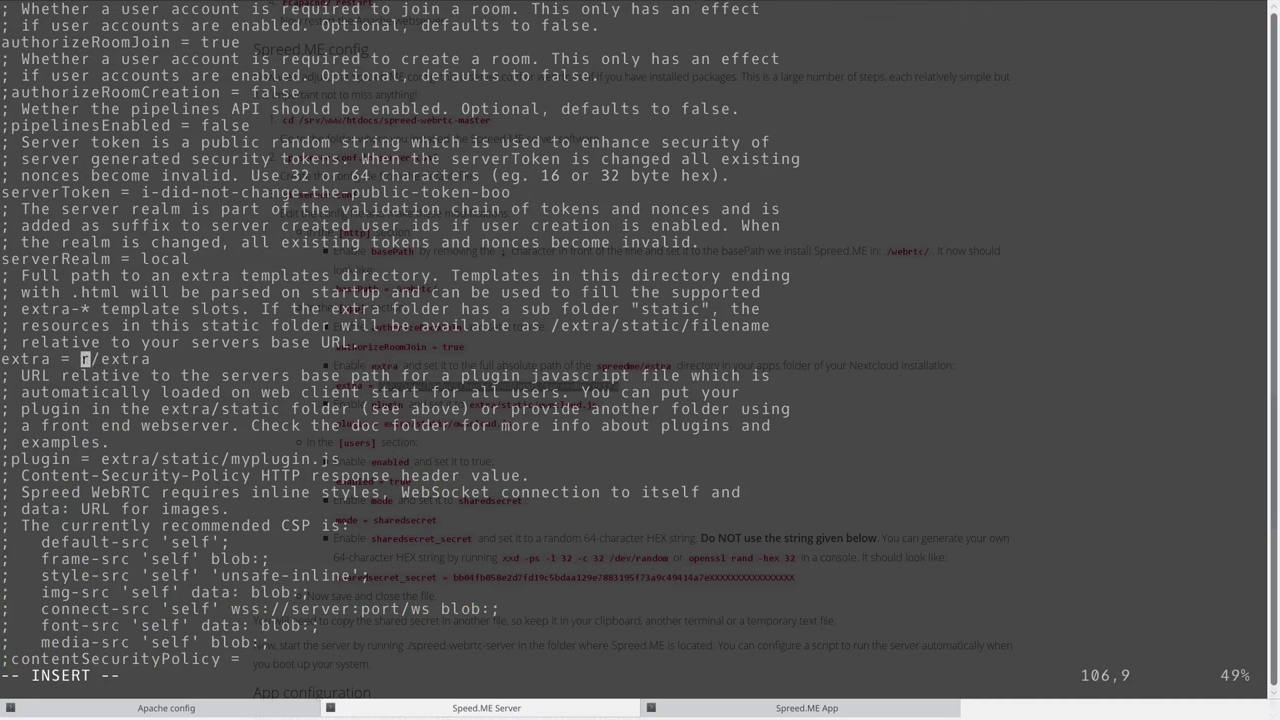
pyautogui.press('Delete')
pyautogui.press('Delete')
pyautogui.press('Delete')
pyautogui.press('Delete')
pyautogui.press('Delete')
pyautogui.press('Delete')
pyautogui.press('Delete')
pyautogui.write('i')
pyautogui.press('BackSpace')
pyautogui.hotkey('ctrl', 'shift', 'v')
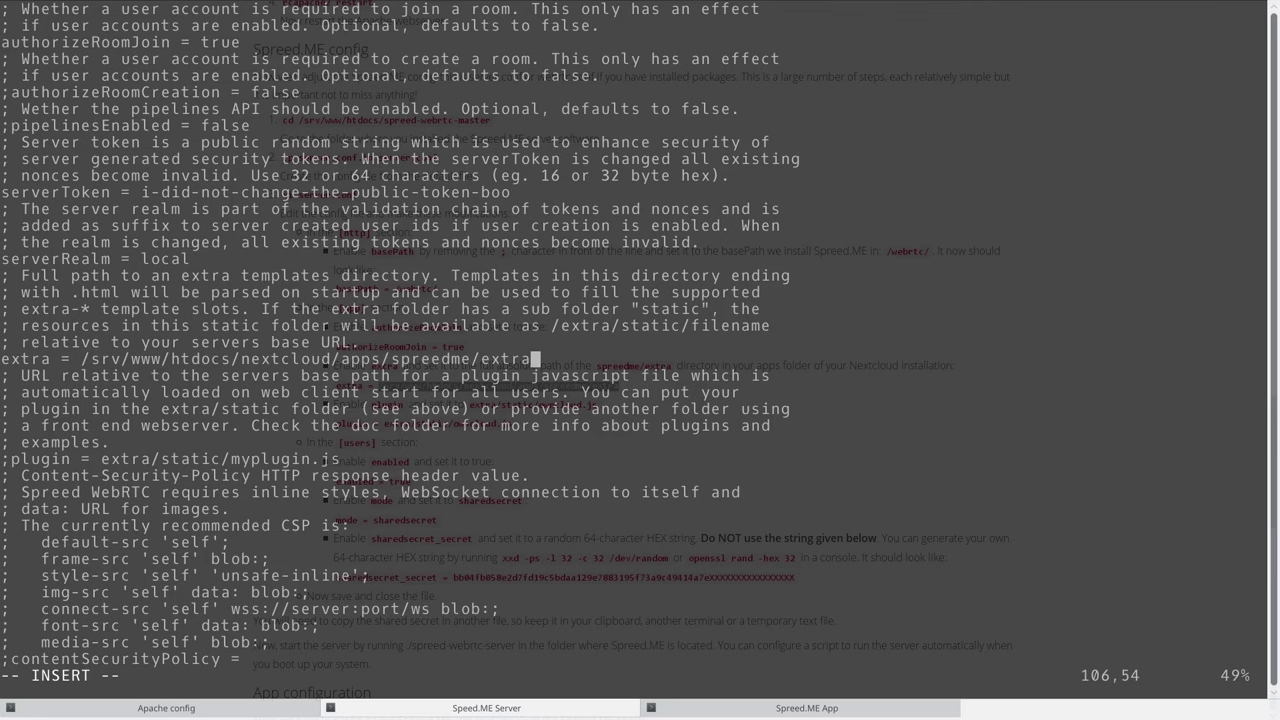
# Uncomment the plugin line in server.conf.
pyautogui.press('F12')
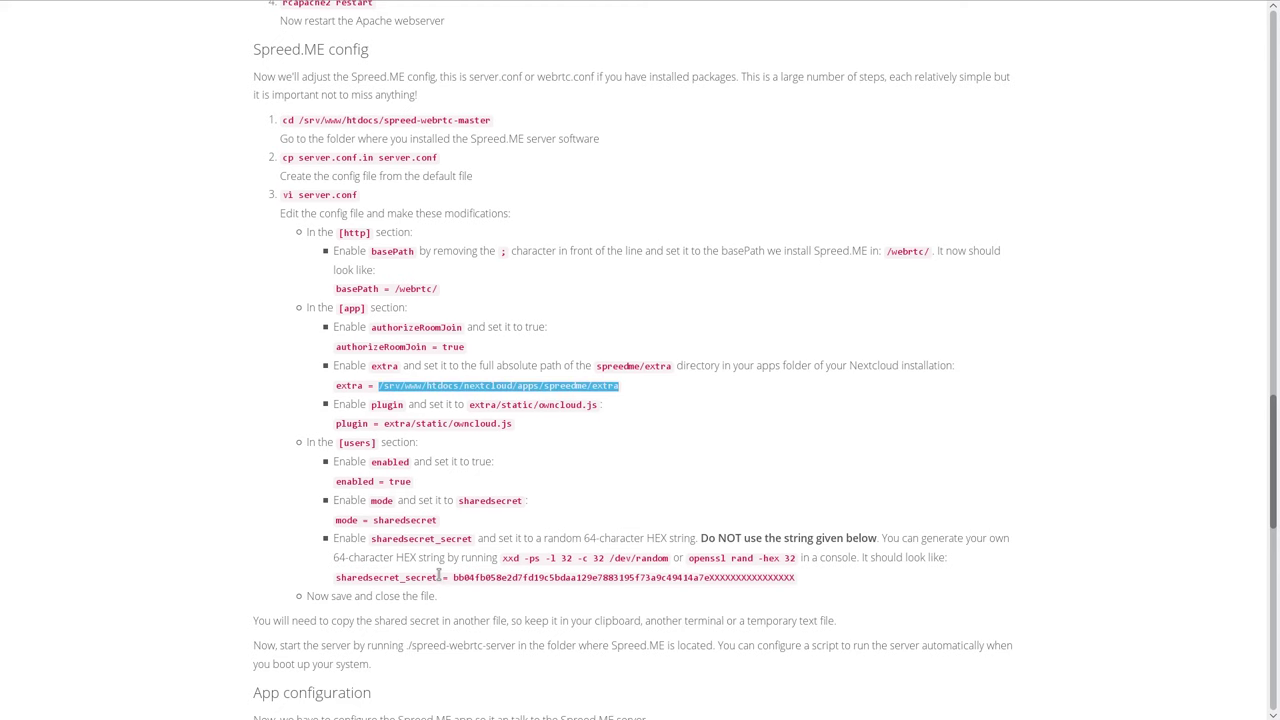
pyautogui.doubleClick(387, 405)
pyautogui.press('F12')
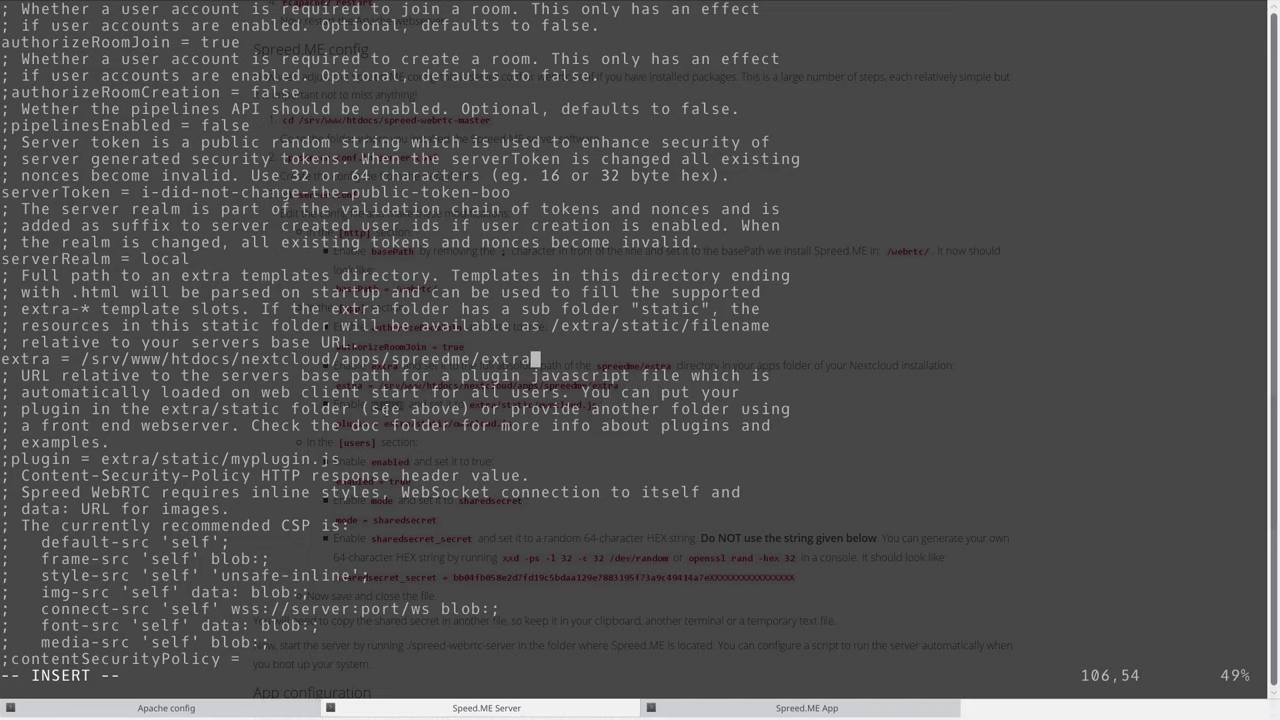
pyautogui.press('Down')
pyautogui.press('Down')
pyautogui.press('Down')
pyautogui.press('Down')
pyautogui.press('Down')
pyautogui.press('Down')
pyautogui.press('Home')
pyautogui.press('Delete')
# Replace plugin's extra/static/myplugin.js value with extra/static/owncloud.js.
pyautogui.press('F12')
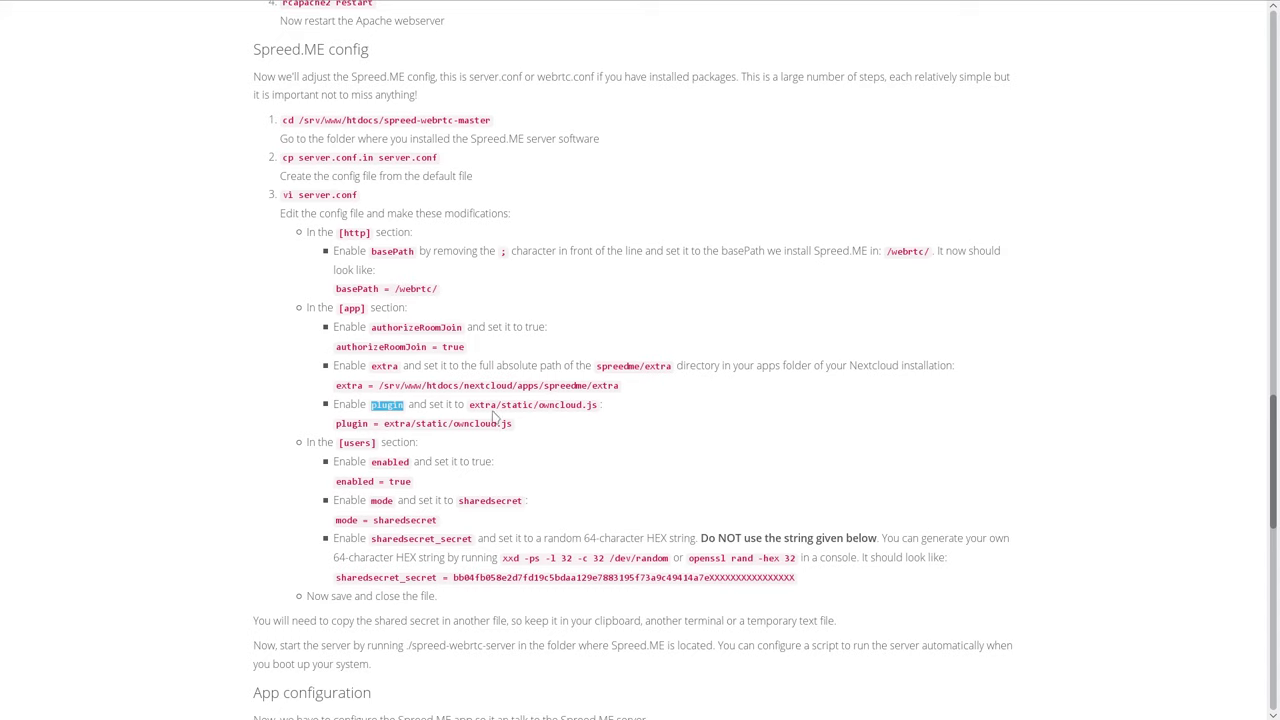
pyautogui.moveTo(469, 405); pyautogui.dragTo(600, 408)
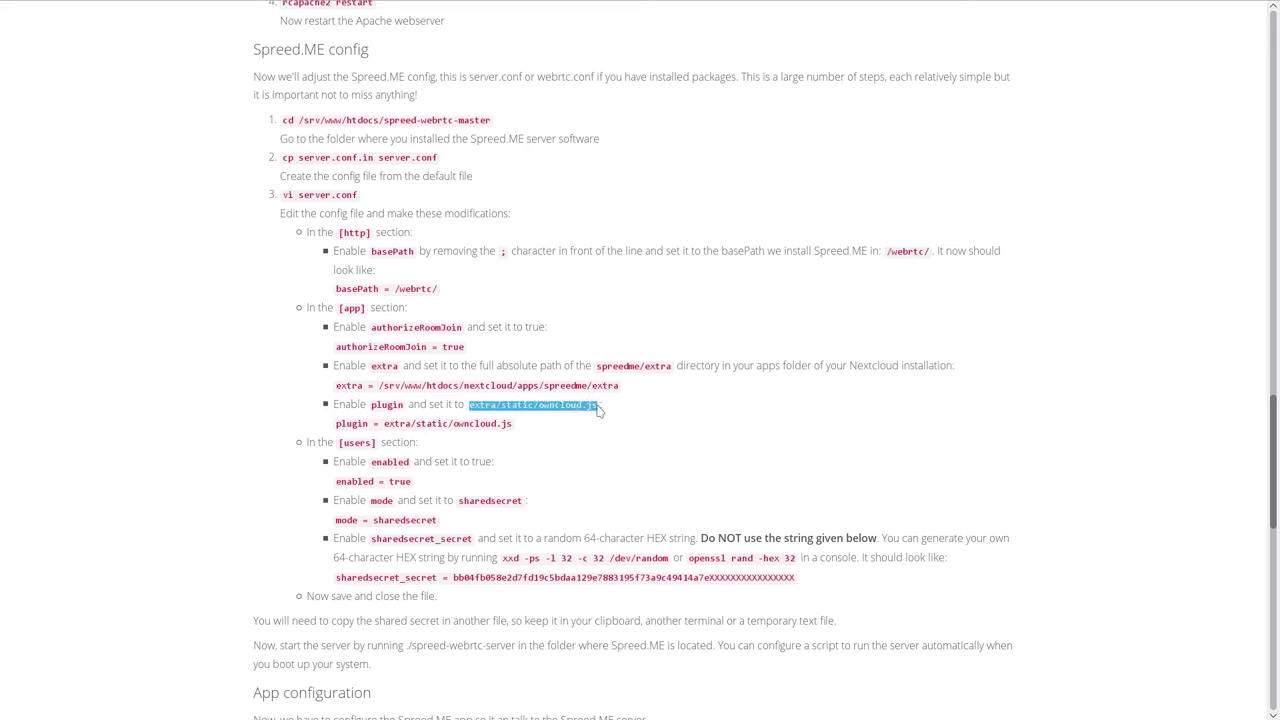
pyautogui.press('F12')
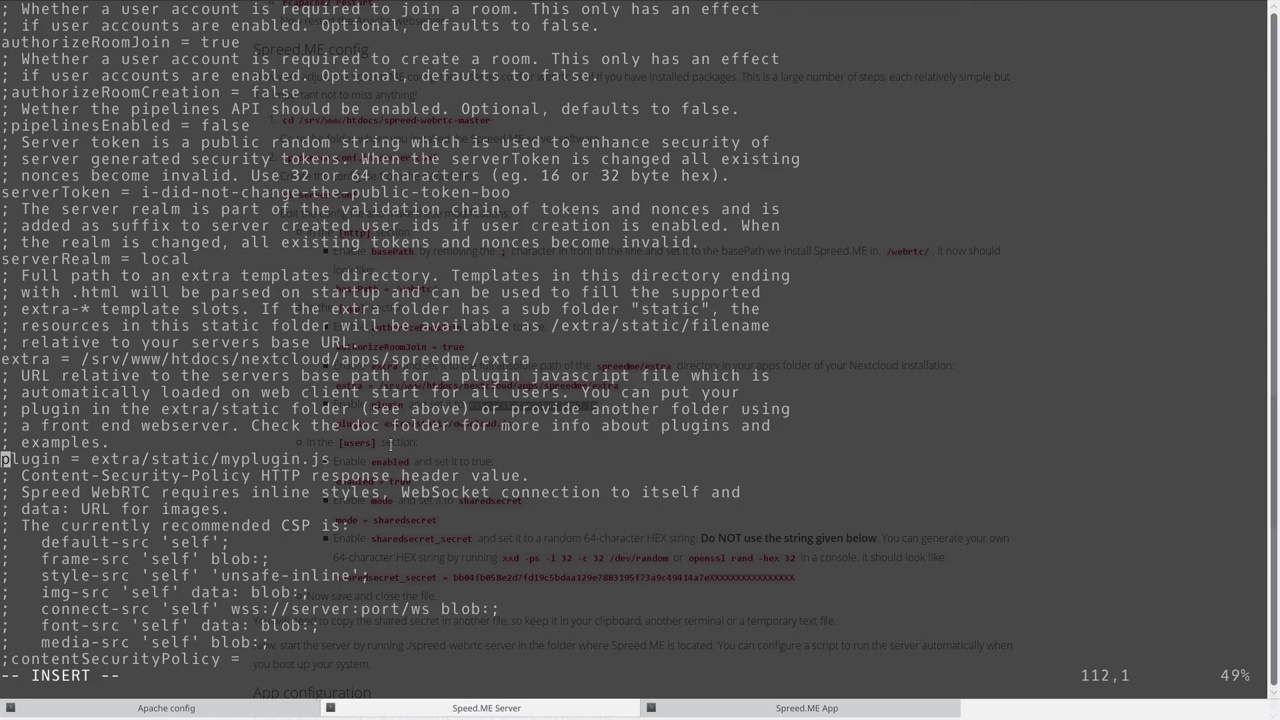
pyautogui.press('Right')
pyautogui.press('Right')
pyautogui.press('Right')
pyautogui.press('Right')
pyautogui.press('Right')
pyautogui.press('Right')
pyautogui.press('Right')
pyautogui.press('Right')
pyautogui.press('Right')
pyautogui.press('Delete')
pyautogui.press('Delete')
pyautogui.press('Delete')
pyautogui.press('Delete')
pyautogui.press('Delete')
pyautogui.press('Delete')
pyautogui.press('Delete')
pyautogui.press('Delete')
pyautogui.press('Delete')
pyautogui.press('Delete')
pyautogui.press('Delete')
pyautogui.press('Delete')
pyautogui.press('Delete')
pyautogui.press('Delete')
pyautogui.press('Delete')
pyautogui.press('Delete')
pyautogui.press('Delete')
pyautogui.press('Delete')
pyautogui.press('Delete')
pyautogui.press('Delete')
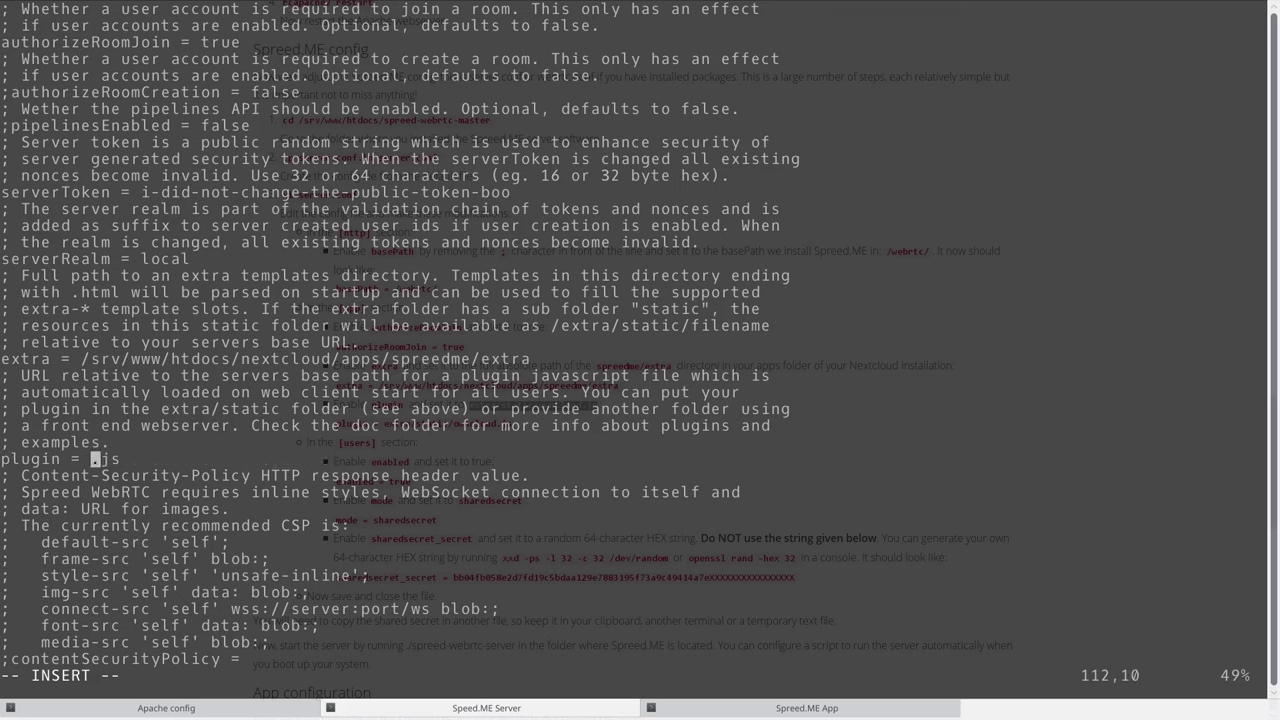
pyautogui.press('shift+Insert')
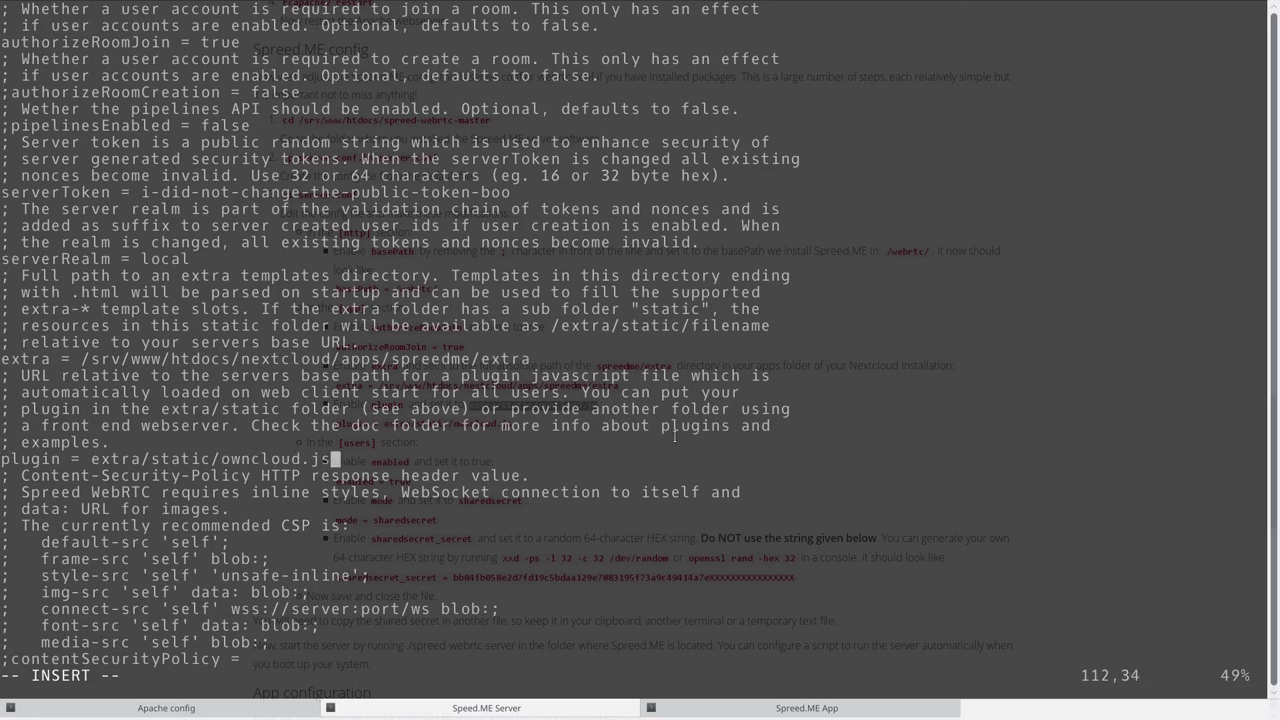
pyautogui.press('F12')
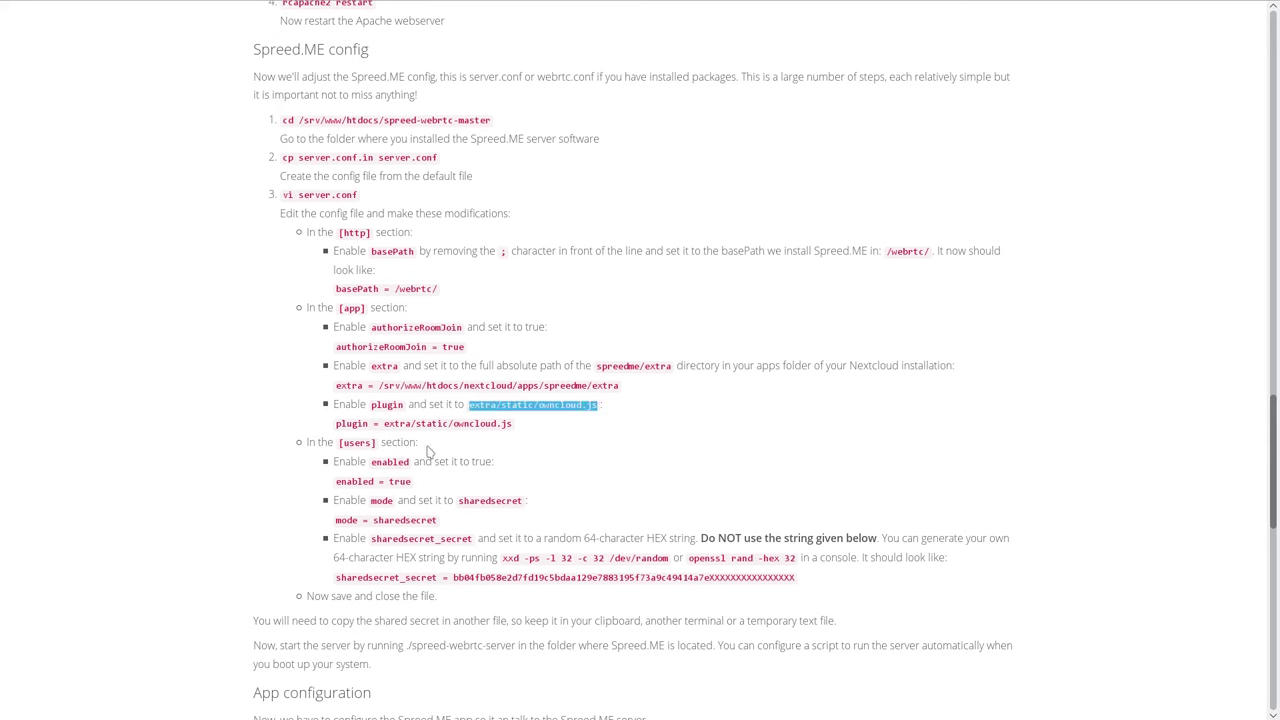
pyautogui.press('F12')
# Change enabled from false to true in the [users] section.
pyautogui.press('Down')
pyautogui.press('Down')
pyautogui.press('Down')
pyautogui.press('Down')
pyautogui.press('Down')
pyautogui.press('Down')
pyautogui.press('Down')
pyautogui.press('Down')
pyautogui.press('Down')
pyautogui.press('Down')
pyautogui.press('Down')
pyautogui.press('Down')
pyautogui.press('Down')
pyautogui.press('Down')
pyautogui.press('Down')
pyautogui.press('Down')
pyautogui.press('Down')
pyautogui.press('Down')
pyautogui.press('Down')
pyautogui.press('Down')
pyautogui.press('Down')
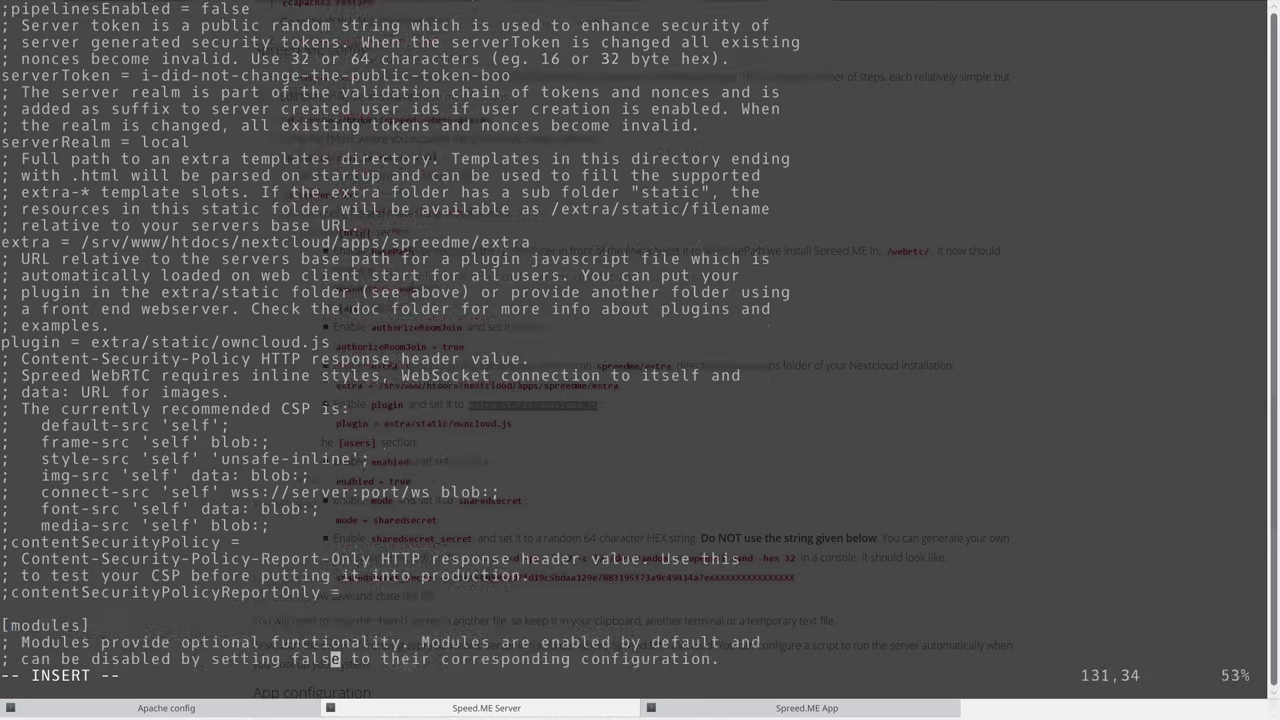
pyautogui.press('Down')
pyautogui.press('Down')
pyautogui.press('Down')
pyautogui.press('Down')
pyautogui.press('Down')
pyautogui.press('Down')
pyautogui.press('Down')
pyautogui.press('Down')
pyautogui.press('Down')
pyautogui.press('Down')
pyautogui.press('Down')
pyautogui.press('Down')
pyautogui.press('Down')
pyautogui.press('Down')
pyautogui.press('Down')
pyautogui.press('Down')
pyautogui.press('Down')
pyautogui.press('Down')
pyautogui.press('Down')
pyautogui.press('Down')
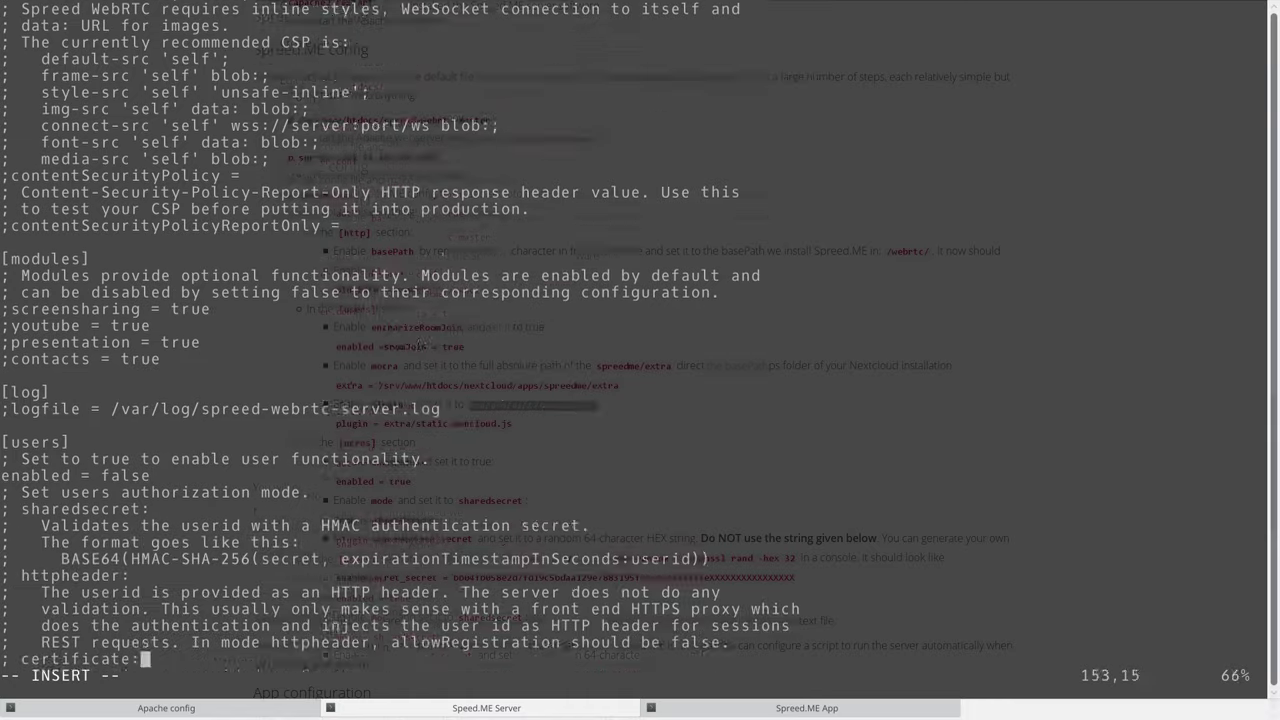
pyautogui.press('Up')
pyautogui.press('Up')
pyautogui.press('Up')
pyautogui.press('Up')
pyautogui.press('Up')
pyautogui.press('Up')
pyautogui.press('Up')
pyautogui.press('Up')
pyautogui.press('Up')
pyautogui.press('Up')
pyautogui.press('Up')
pyautogui.press('Up')
pyautogui.press('Up')
pyautogui.press('Up')
pyautogui.press('Up')
pyautogui.press('Up')
pyautogui.press('Up')
pyautogui.press('Up')
pyautogui.press('Up')
pyautogui.press('Up')
pyautogui.press('Down')
pyautogui.press('Down')
pyautogui.press('Down')
pyautogui.press('Down')
pyautogui.press('Down')
pyautogui.press('Down')
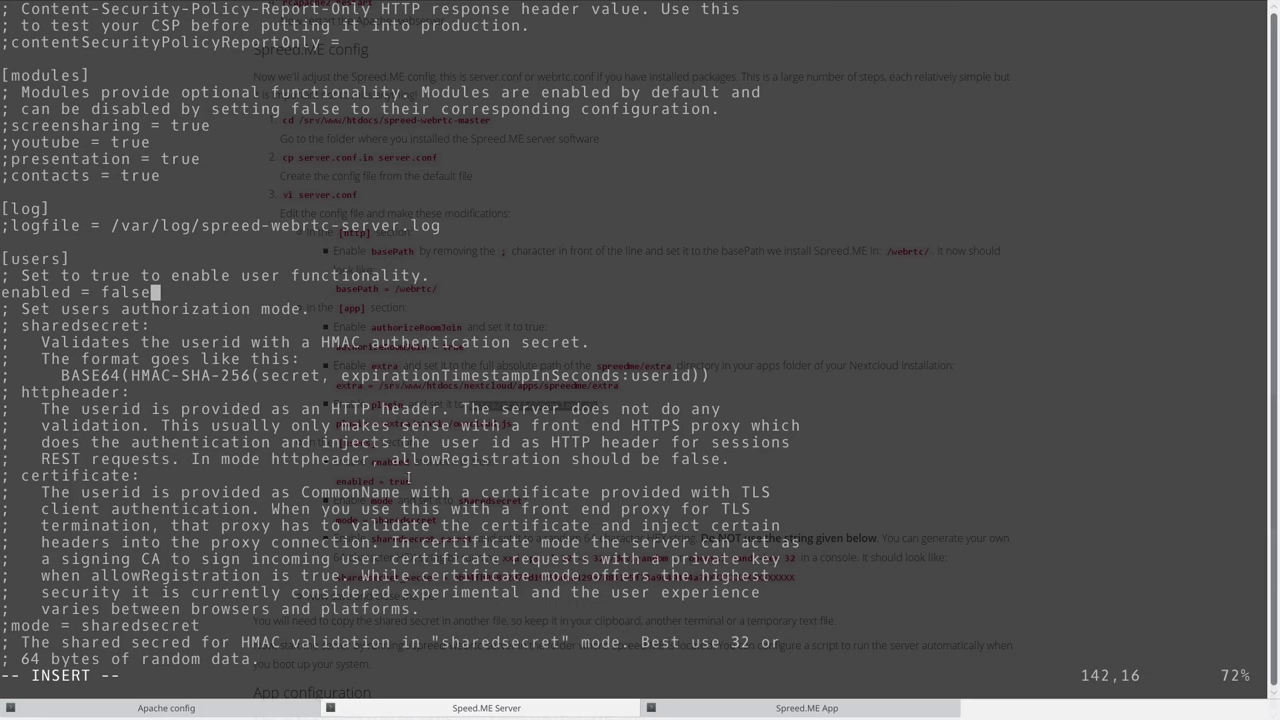
pyautogui.press('BackSpace')
pyautogui.press('BackSpace')
pyautogui.press('BackSpace')
pyautogui.press('BackSpace')
pyautogui.press('BackSpace')
pyautogui.write('true')
# Uncomment mode = sharedsecret.
pyautogui.press('F12')
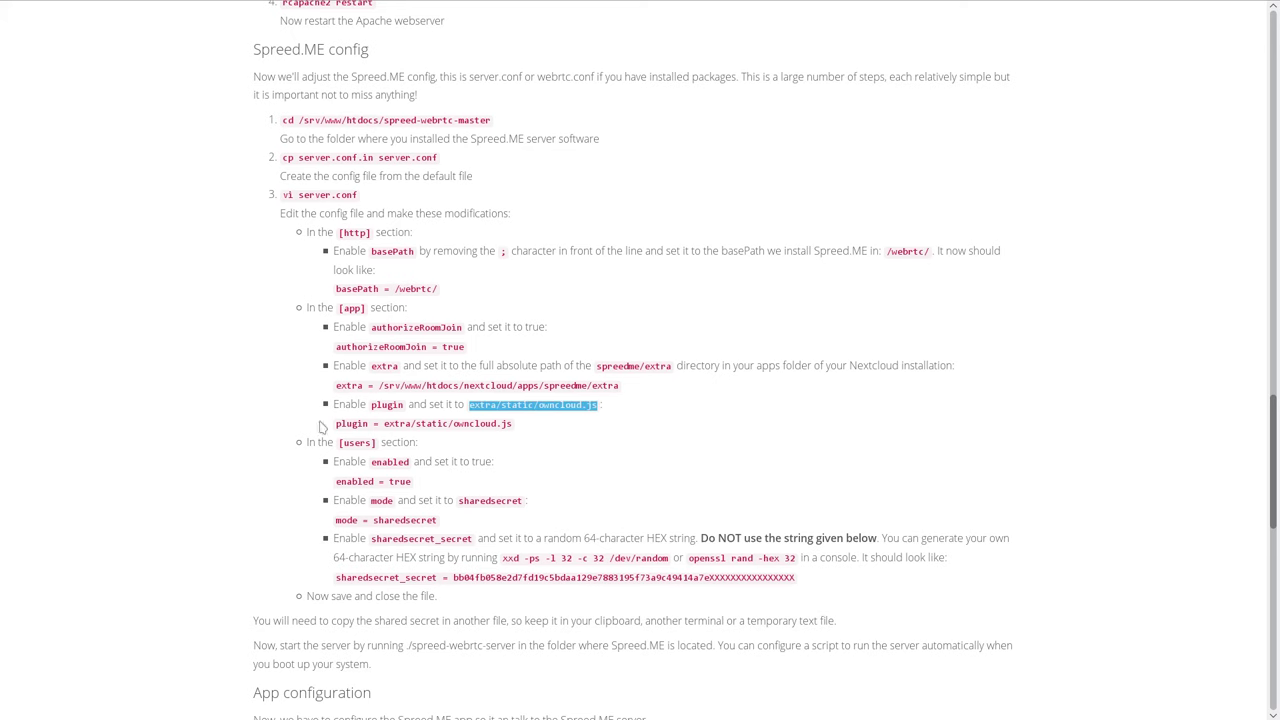
pyautogui.doubleClick(381, 501)
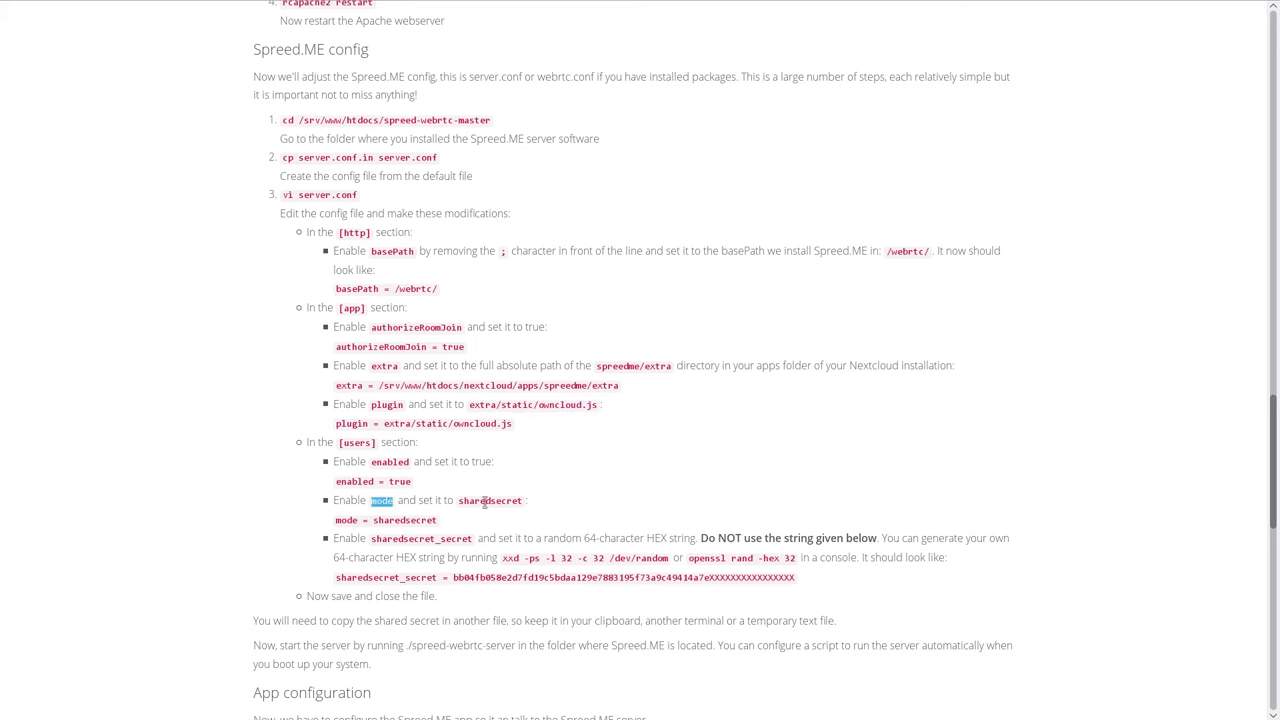
pyautogui.press('F12')
pyautogui.press('Down')
pyautogui.press('Down')
pyautogui.press('Down')
pyautogui.press('Down')
pyautogui.press('Down')
pyautogui.press('Down')
pyautogui.press('Down')
pyautogui.press('Down')
pyautogui.press('Down')
pyautogui.press('Down')
pyautogui.press('Down')
pyautogui.press('Down')
pyautogui.press('Down')
pyautogui.press('Down')
pyautogui.press('Down')
pyautogui.press('Down')
pyautogui.press('Down')
pyautogui.press('Down')
pyautogui.press('Down')
pyautogui.press('Down')
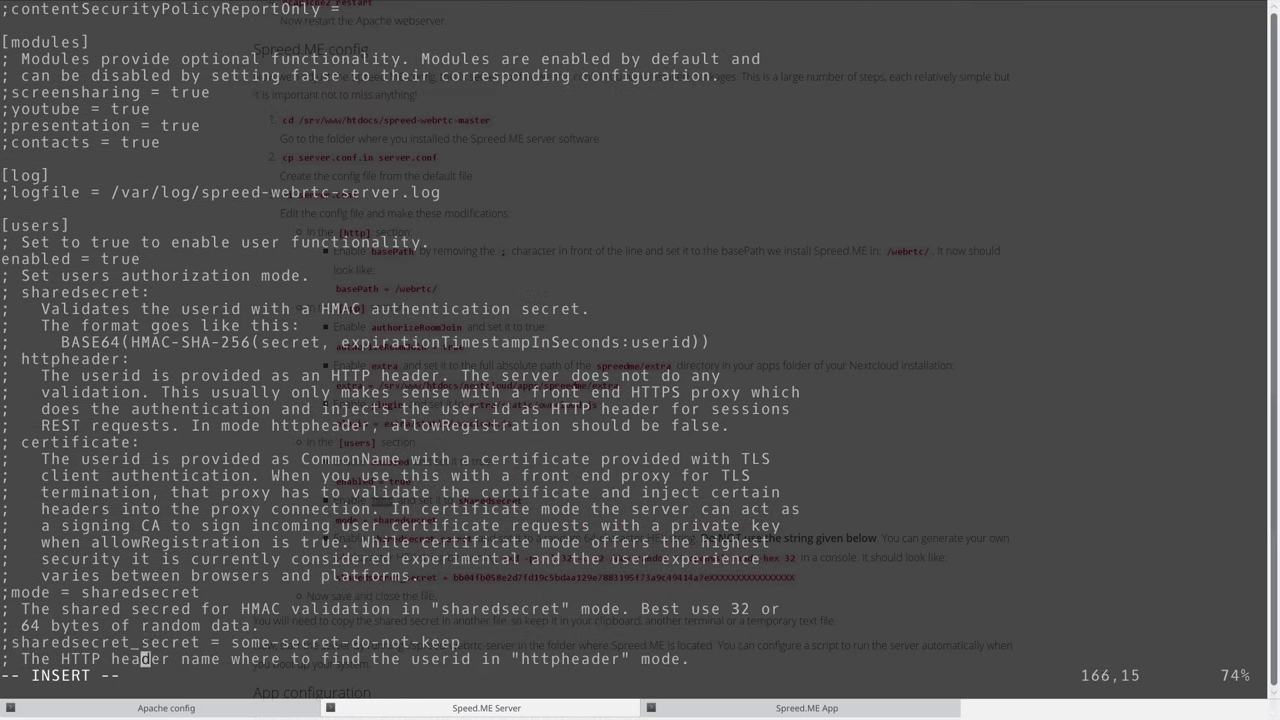
pyautogui.press('Up')
pyautogui.press('Up')
pyautogui.press('Up')
pyautogui.press('Up')
pyautogui.press('Home')
pyautogui.press('Delete')
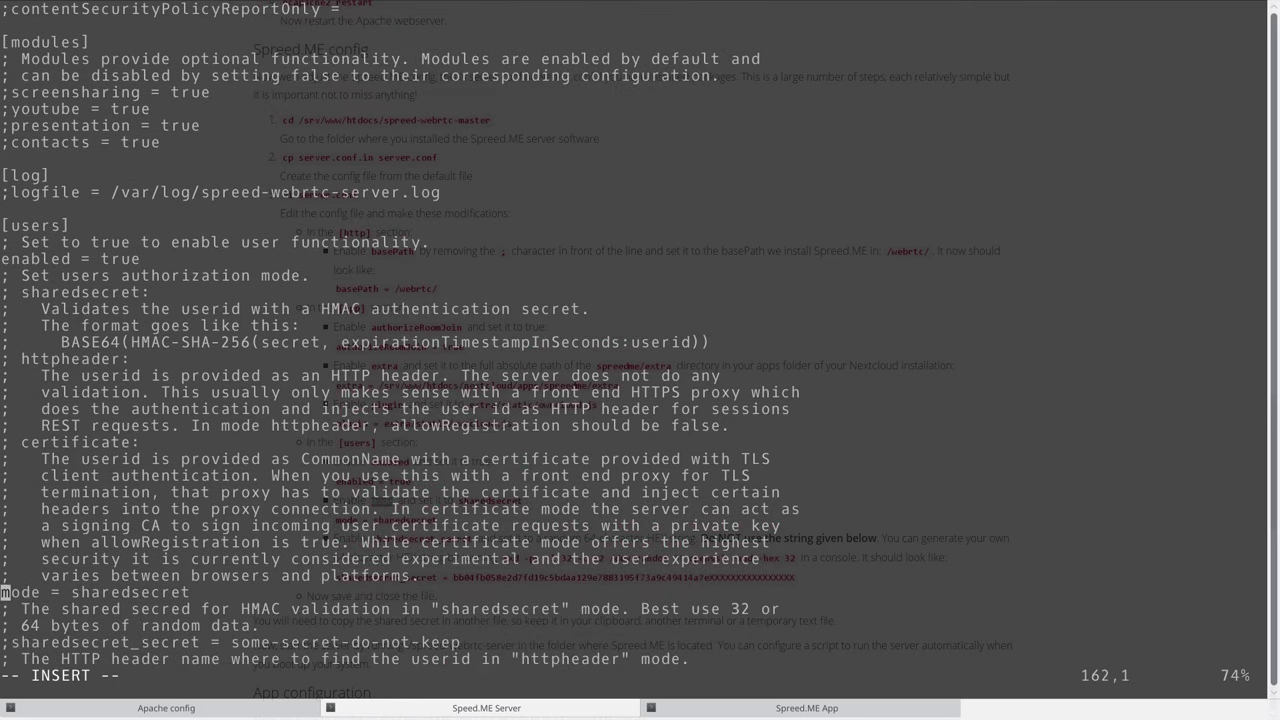
pyautogui.press('Down')
pyautogui.press('Down')
pyautogui.press('Down')
pyautogui.press('Down')
pyautogui.press('Down')
pyautogui.press('Down')
pyautogui.press('Down')
pyautogui.press('Down')
pyautogui.press('Down')
pyautogui.press('Down')
pyautogui.press('Down')
pyautogui.press('Down')
pyautogui.press('Down')
pyautogui.press('Down')
pyautogui.press('Down')
pyautogui.press('Down')
pyautogui.press('Down')
pyautogui.press('Up')
pyautogui.press('Up')
pyautogui.press('Up')
pyautogui.press('Up')
pyautogui.press('Up')
pyautogui.press('Up')
pyautogui.press('Up')
pyautogui.press('Up')
pyautogui.press('Down')
pyautogui.press('Down')
pyautogui.press('Down')
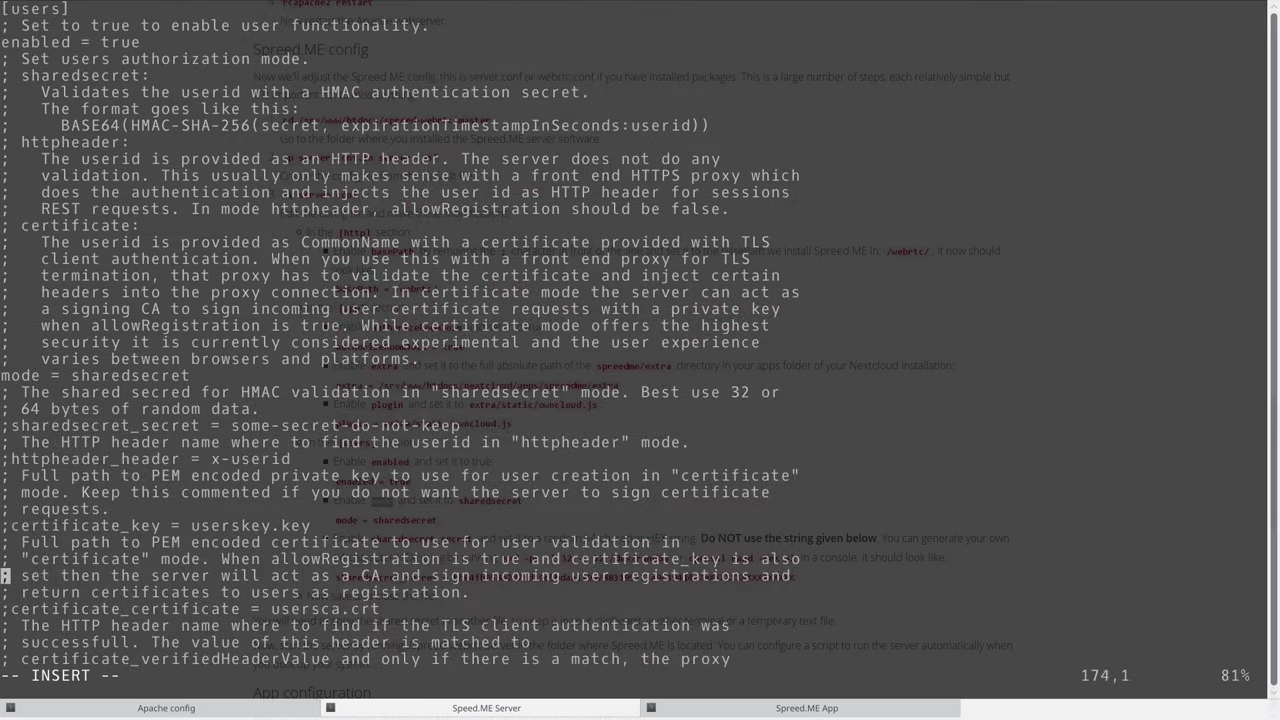
pyautogui.press('Down')
pyautogui.press('Down')
pyautogui.press('Down')
pyautogui.press('Down')
pyautogui.press('Down')
pyautogui.press('Down')
pyautogui.press('Down')
pyautogui.press('Down')
pyautogui.press('Down')
pyautogui.press('Down')
pyautogui.press('Down')
pyautogui.press('Down')
pyautogui.press('Down')
pyautogui.press('Up')
pyautogui.press('Up')
pyautogui.press('Up')
pyautogui.press('Up')
pyautogui.press('Up')
pyautogui.press('Up')
pyautogui.press('Up')
pyautogui.press('Up')
pyautogui.press('Up')
pyautogui.press('Up')
pyautogui.press('Up')
pyautogui.press('Up')
pyautogui.press('Up')
pyautogui.press('Up')
pyautogui.press('Down')
pyautogui.press('Down')
pyautogui.press('Down')
pyautogui.press('Down')
pyautogui.press('Down')
pyautogui.press('Down')
pyautogui.press('Down')
pyautogui.press('Down')
pyautogui.press('Down')
pyautogui.press('Down')
pyautogui.press('Down')
pyautogui.press('Down')
pyautogui.press('Down')
pyautogui.press('Down')
pyautogui.press('Down')
pyautogui.press('Down')
pyautogui.press('Down')
pyautogui.press('Down')
pyautogui.press('Down')
pyautogui.press('Down')
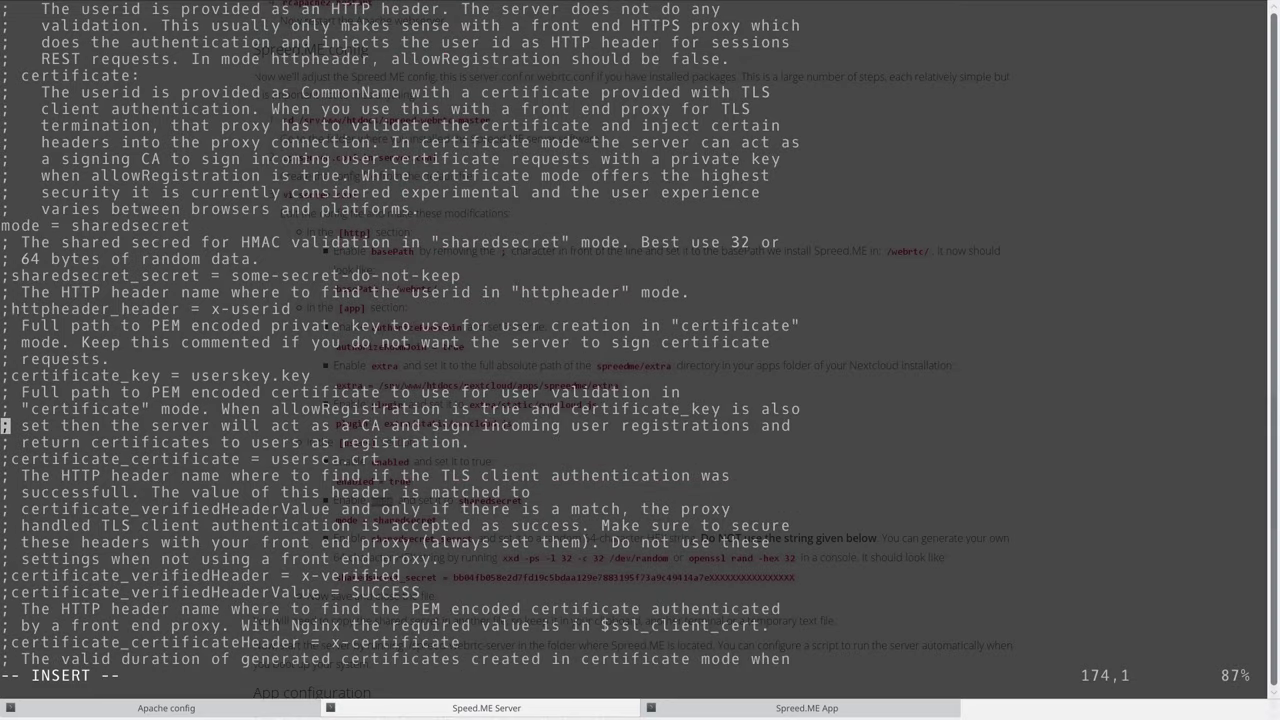
pyautogui.press('Up')
pyautogui.press('Up')
pyautogui.press('Up')
pyautogui.press('Up')
pyautogui.press('Up')
pyautogui.press('Up')
pyautogui.press('Up')
pyautogui.press('Up')
pyautogui.press('Up')
pyautogui.press('Up')
pyautogui.press('Up')
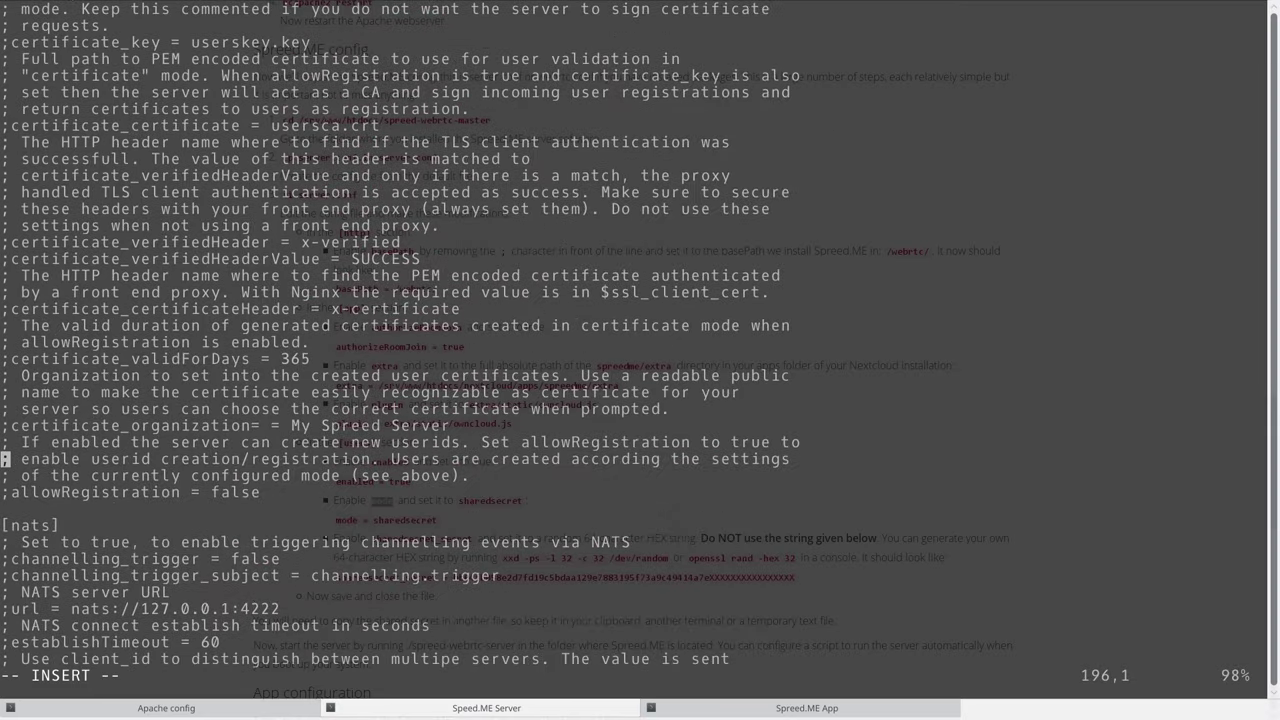
pyautogui.press('Up')
pyautogui.press('F12')
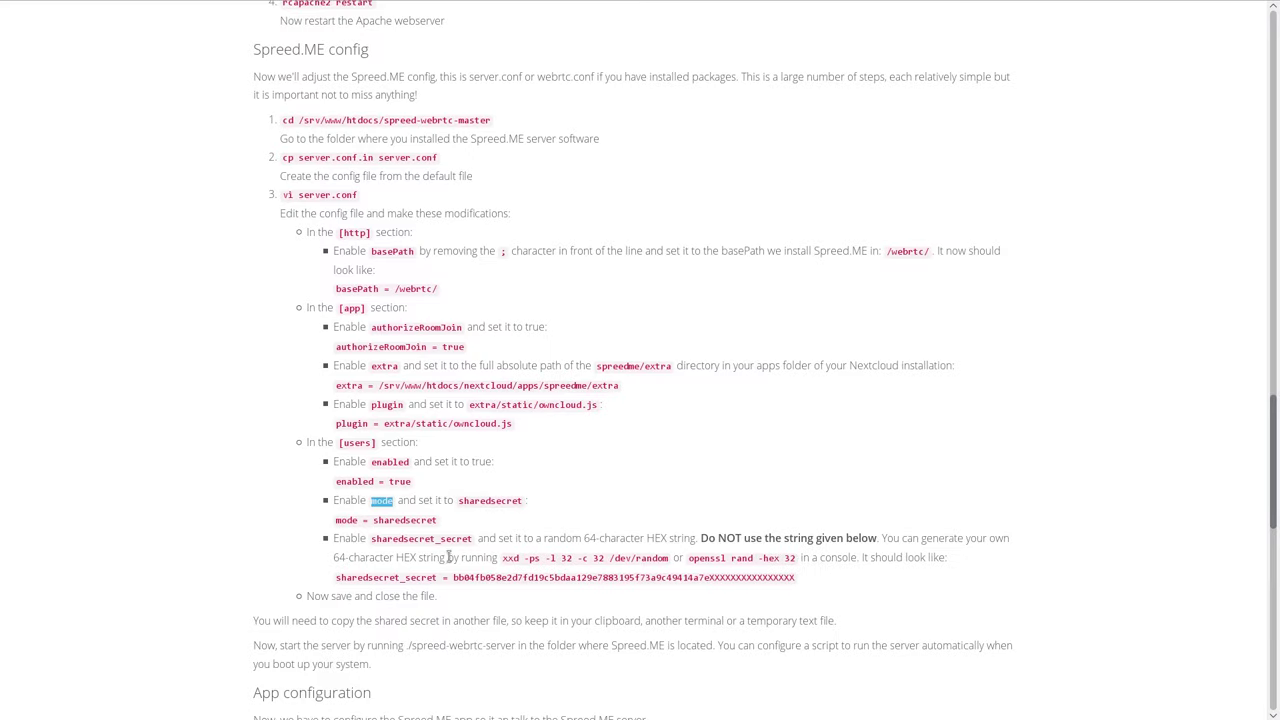
pyautogui.doubleClick(406, 538)
pyautogui.press('F12')
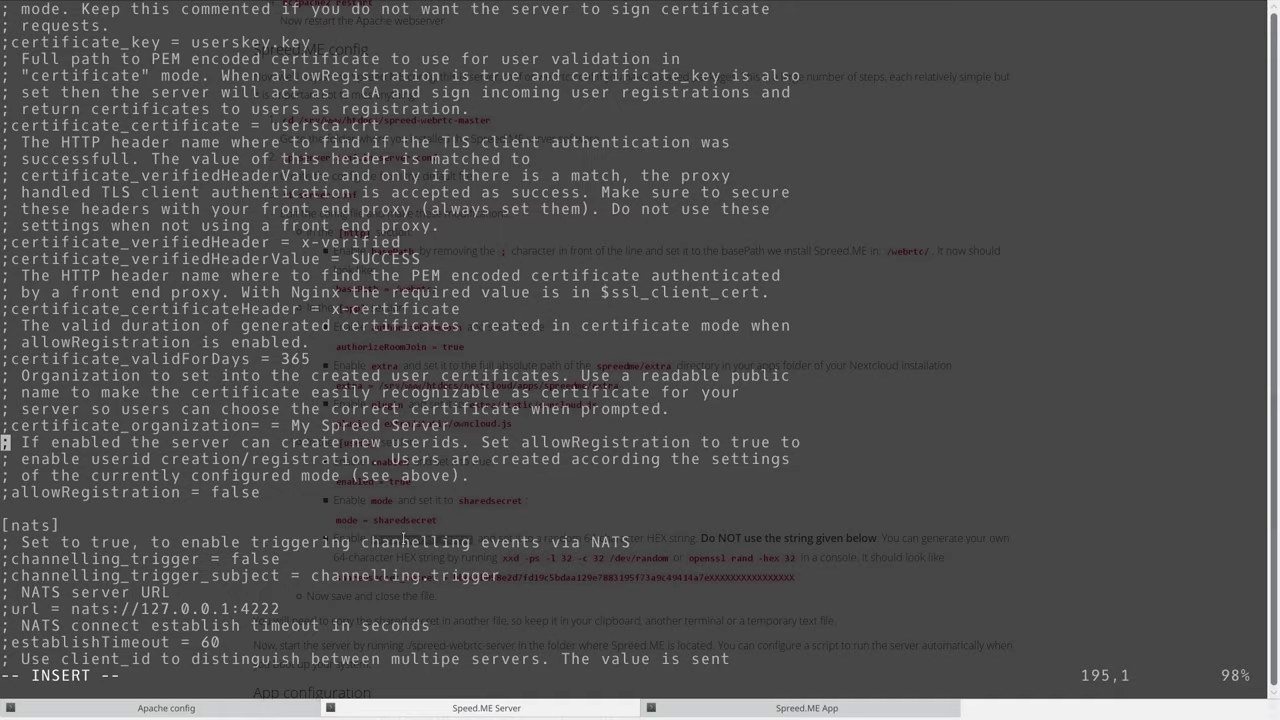
pyautogui.press('Up')
pyautogui.press('Up')
pyautogui.press('Up')
pyautogui.press('Up')
pyautogui.press('Up')
pyautogui.press('Up')
pyautogui.press('Up')
pyautogui.press('Up')
pyautogui.press('Up')
pyautogui.press('Up')
pyautogui.press('Up')
pyautogui.press('Up')
pyautogui.press('Up')
pyautogui.press('Up')
pyautogui.press('Up')
pyautogui.press('Up')
pyautogui.press('Up')
pyautogui.press('Up')
pyautogui.press('Up')
pyautogui.press('Up')
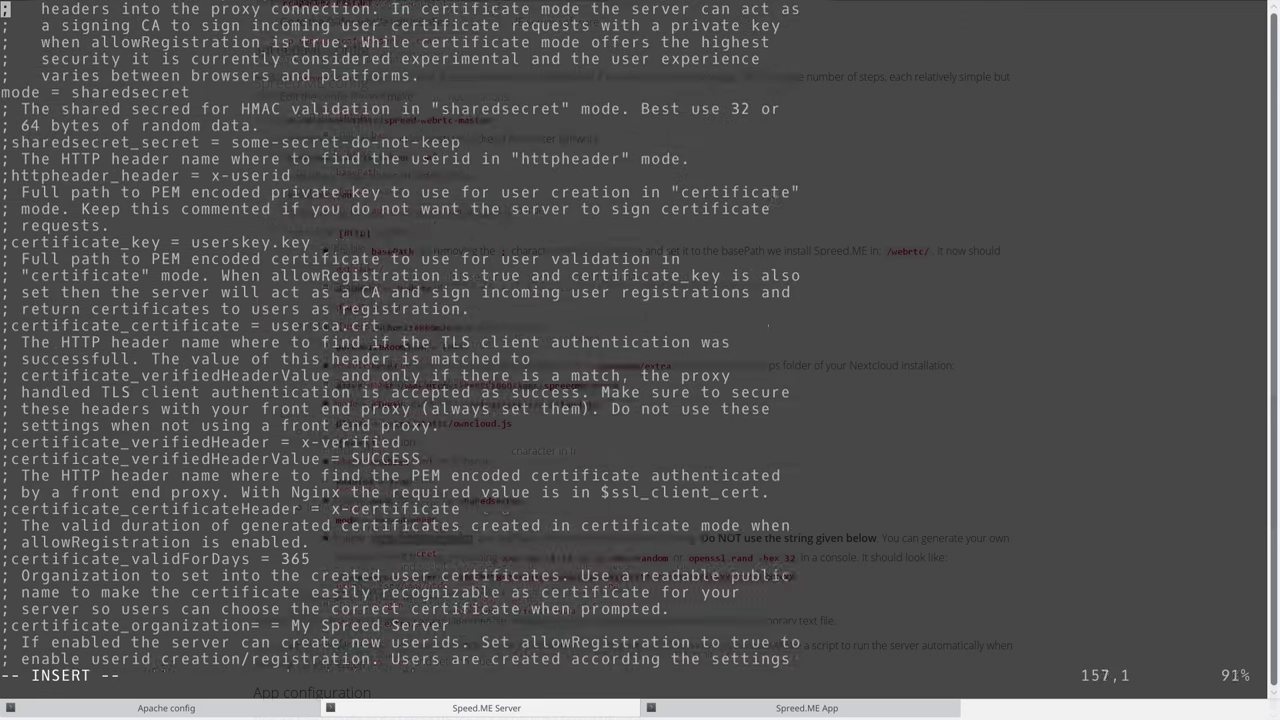
pyautogui.press('Down')
pyautogui.press('Down')
pyautogui.press('Down')
pyautogui.press('Down')
pyautogui.press('Down')
pyautogui.press('Down')
pyautogui.press('Down')
pyautogui.press('Down')
pyautogui.press('Down')
pyautogui.press('Down')
pyautogui.press('Down')
pyautogui.press('Down')
pyautogui.press('Down')
pyautogui.press('Down')
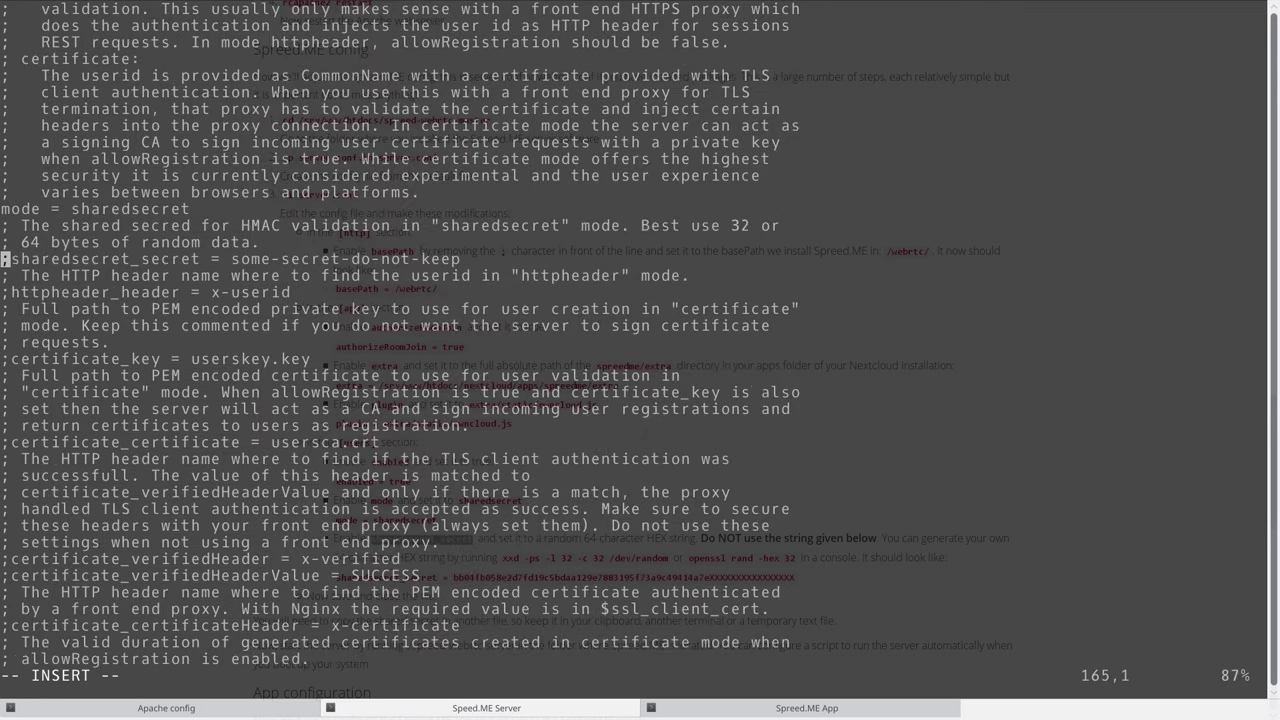
pyautogui.press('Delete')
pyautogui.press('End')
pyautogui.press('BackSpace')
pyautogui.press('BackSpace')
pyautogui.press('BackSpace')
pyautogui.press('BackSpace')
pyautogui.press('BackSpace')
pyautogui.press('BackSpace')
pyautogui.press('BackSpace')
pyautogui.press('BackSpace')
pyautogui.press('BackSpace')
pyautogui.press('BackSpace')
pyautogui.press('BackSpace')
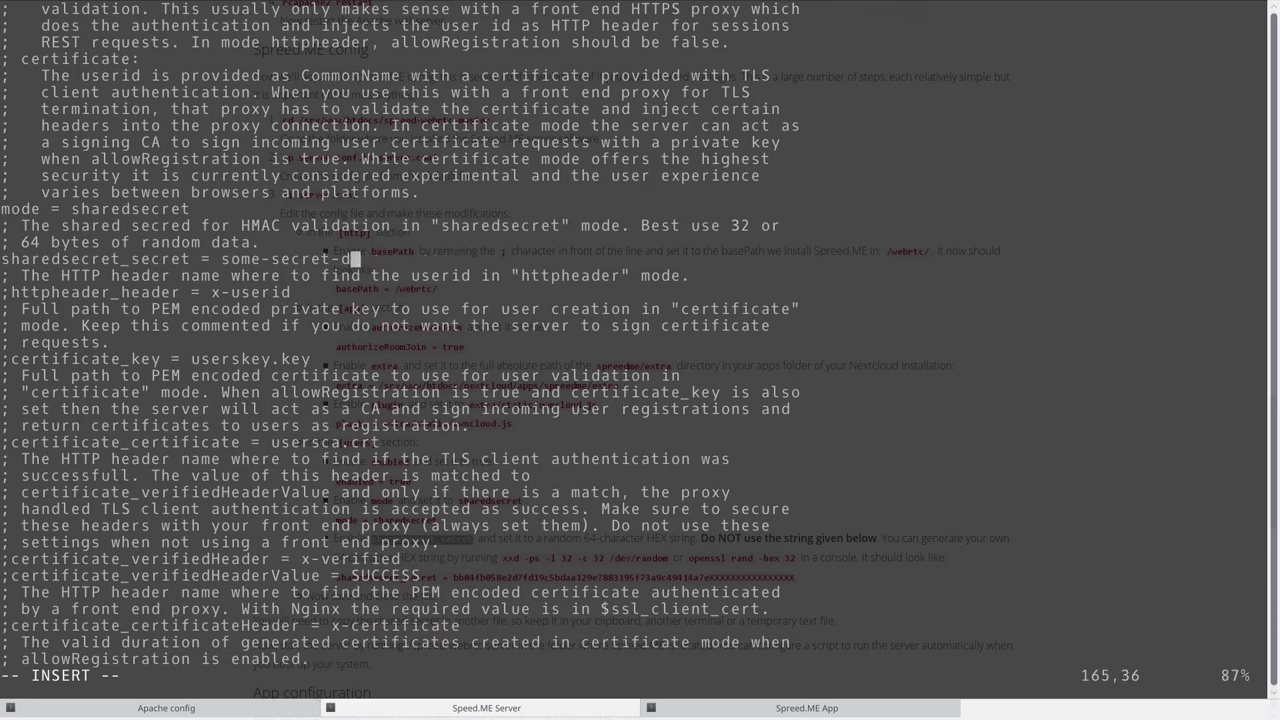
pyautogui.press('BackSpace')
pyautogui.press('BackSpace')
pyautogui.press('BackSpace')
pyautogui.press('BackSpace')
pyautogui.press('BackSpace')
pyautogui.press('BackSpace')
pyautogui.press('BackSpace')
pyautogui.press('BackSpace')
pyautogui.press('BackSpace')
pyautogui.press('BackSpace')
pyautogui.press('BackSpace')
pyautogui.press('BackSpace')
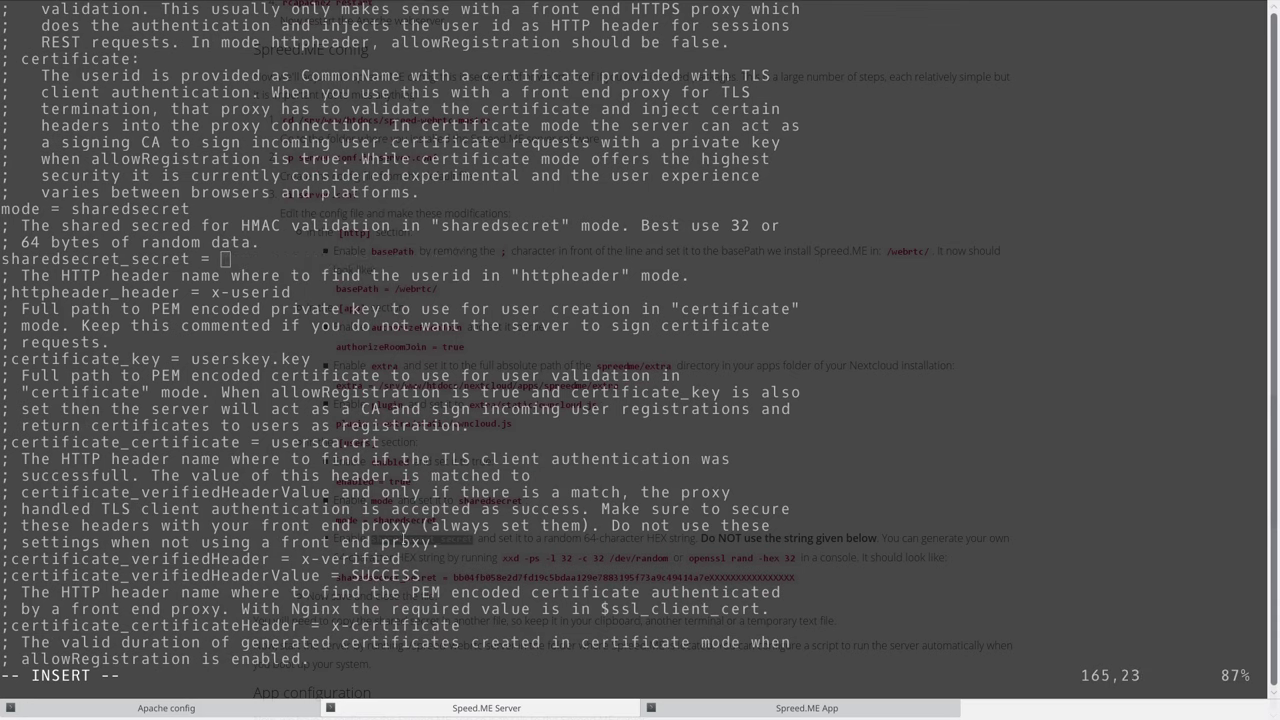
# Copy the openssl rand -hex 32 command from the guide.
pyautogui.hotkey('alt', 'Tab')
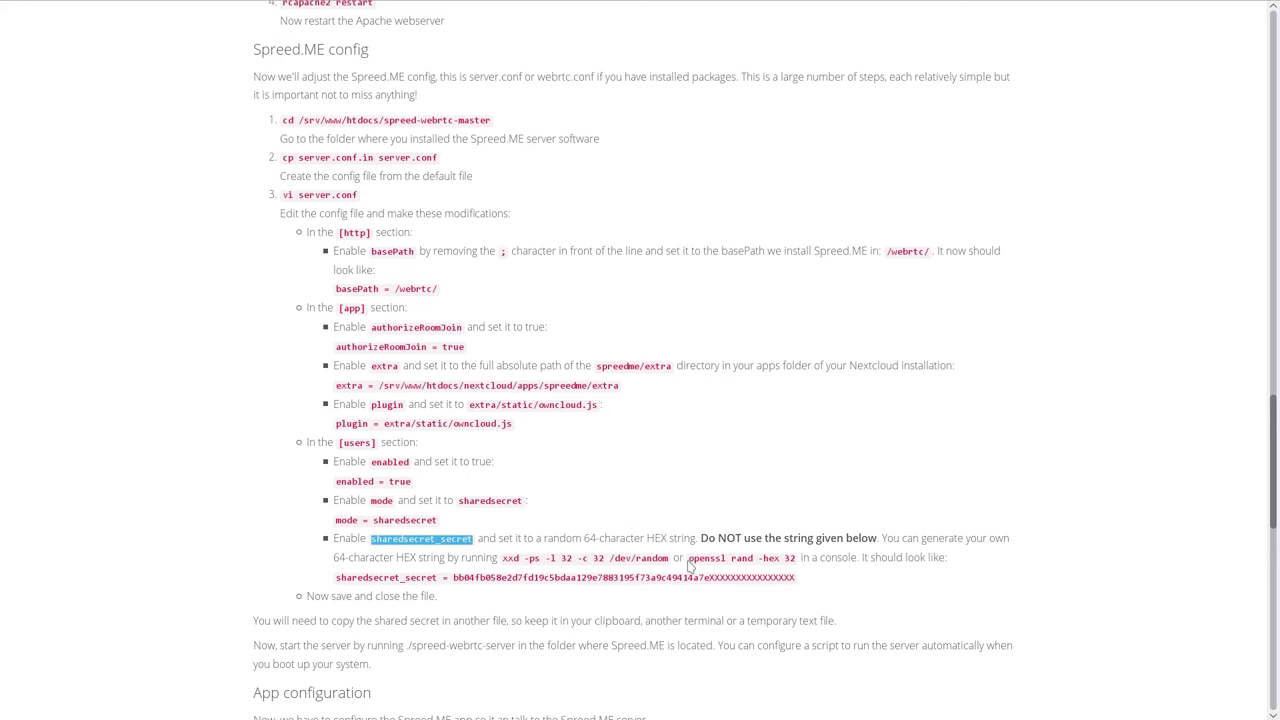
pyautogui.moveTo(690, 559); pyautogui.dragTo(793, 558)
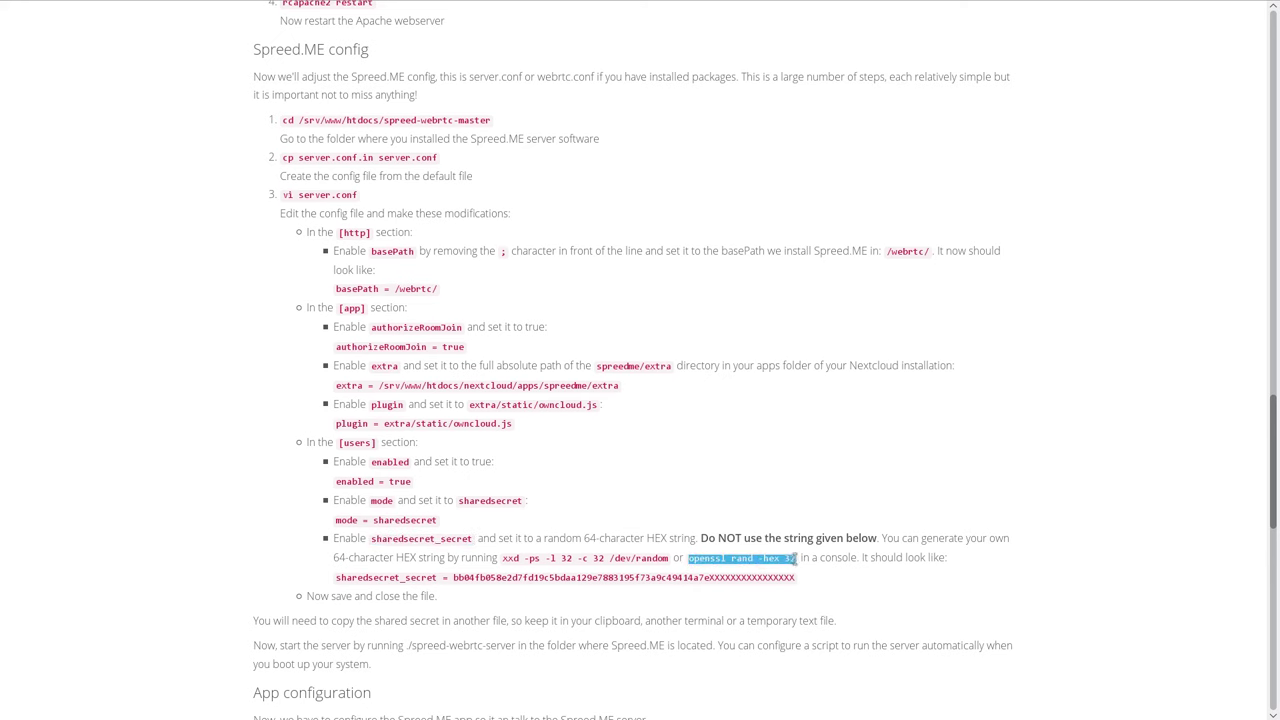
pyautogui.hotkey('alt', 'Tab')
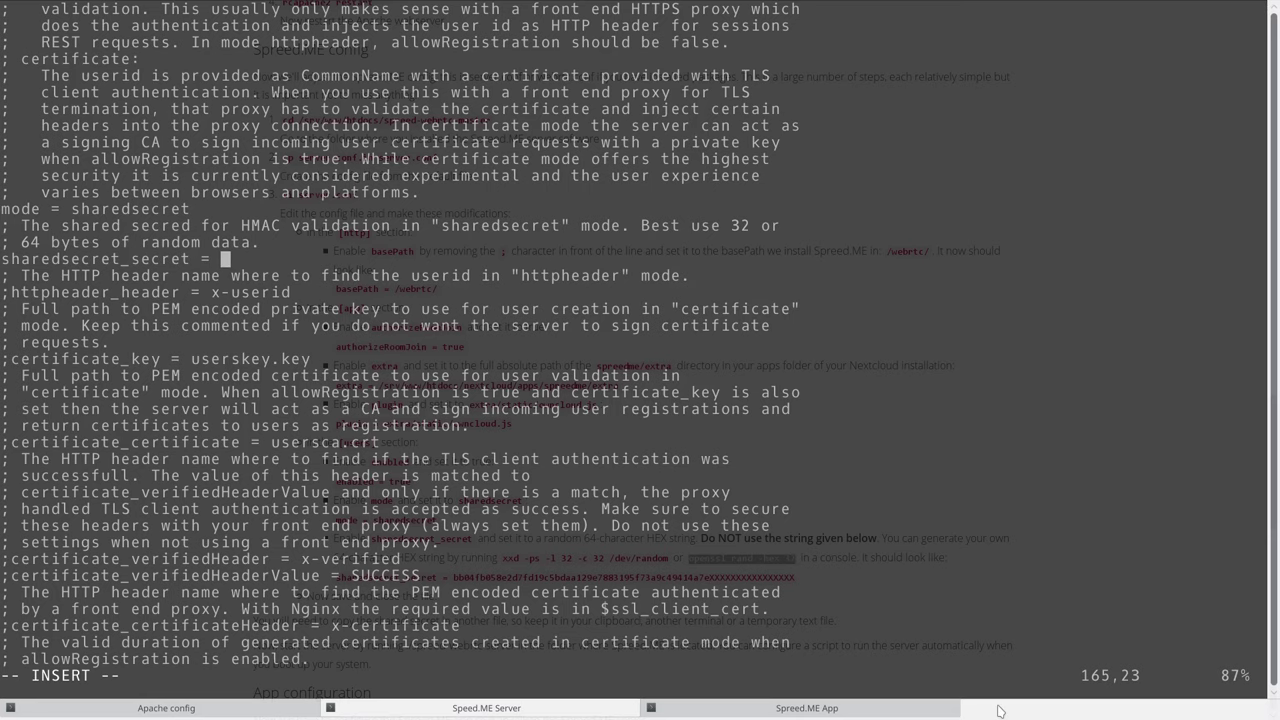
# In a new shell session, generate a random hex secret with openssl and copy it.
pyautogui.hotkey('ctrl', 'shift', 'n')
pyautogui.middleClick(453, 318)
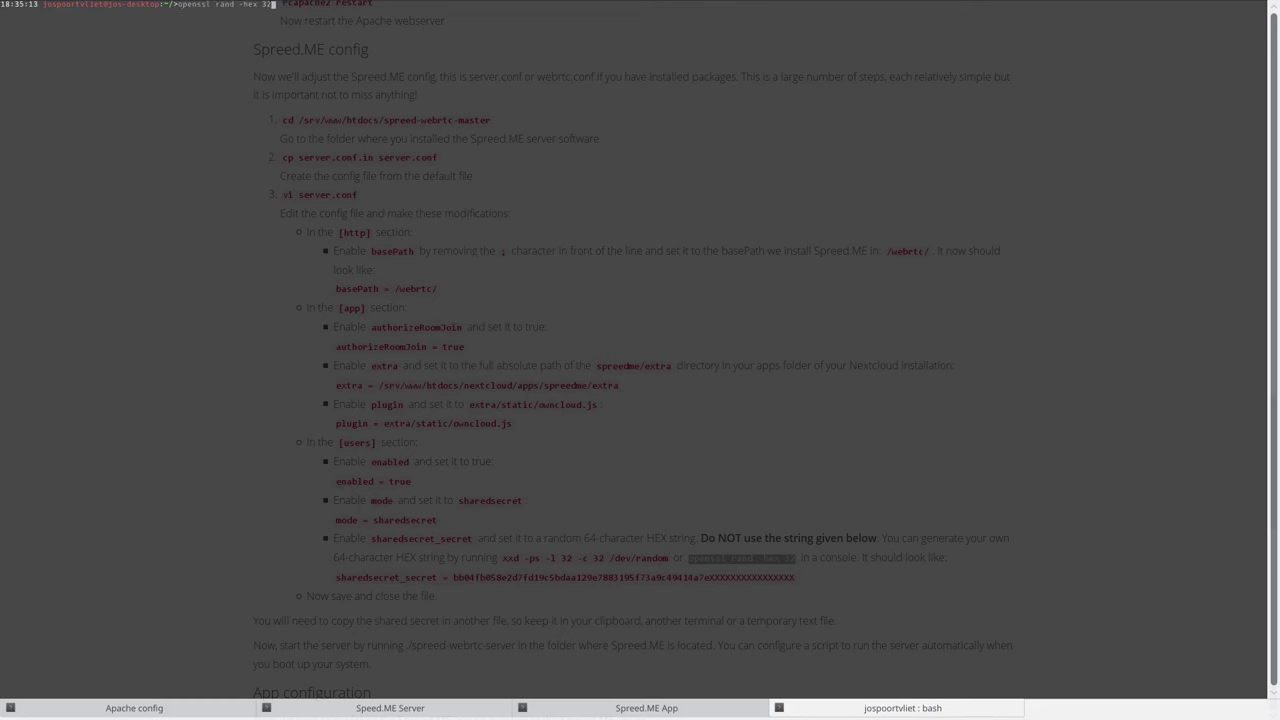
pyautogui.hotkey('ctrl', '+')
pyautogui.hotkey('ctrl', '+')
pyautogui.hotkey('ctrl', '+')
pyautogui.press('Return')
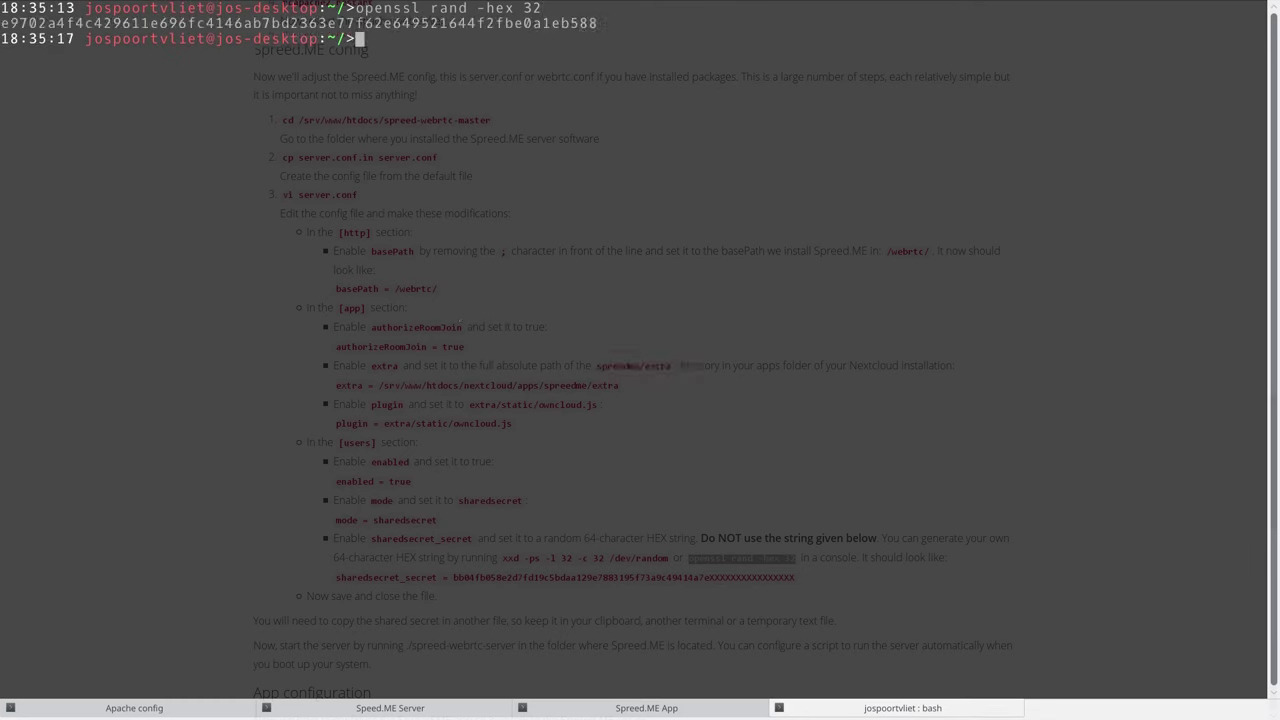
pyautogui.doubleClick(457, 24)
pyautogui.rightClick(457, 24)
pyautogui.click(470, 30)
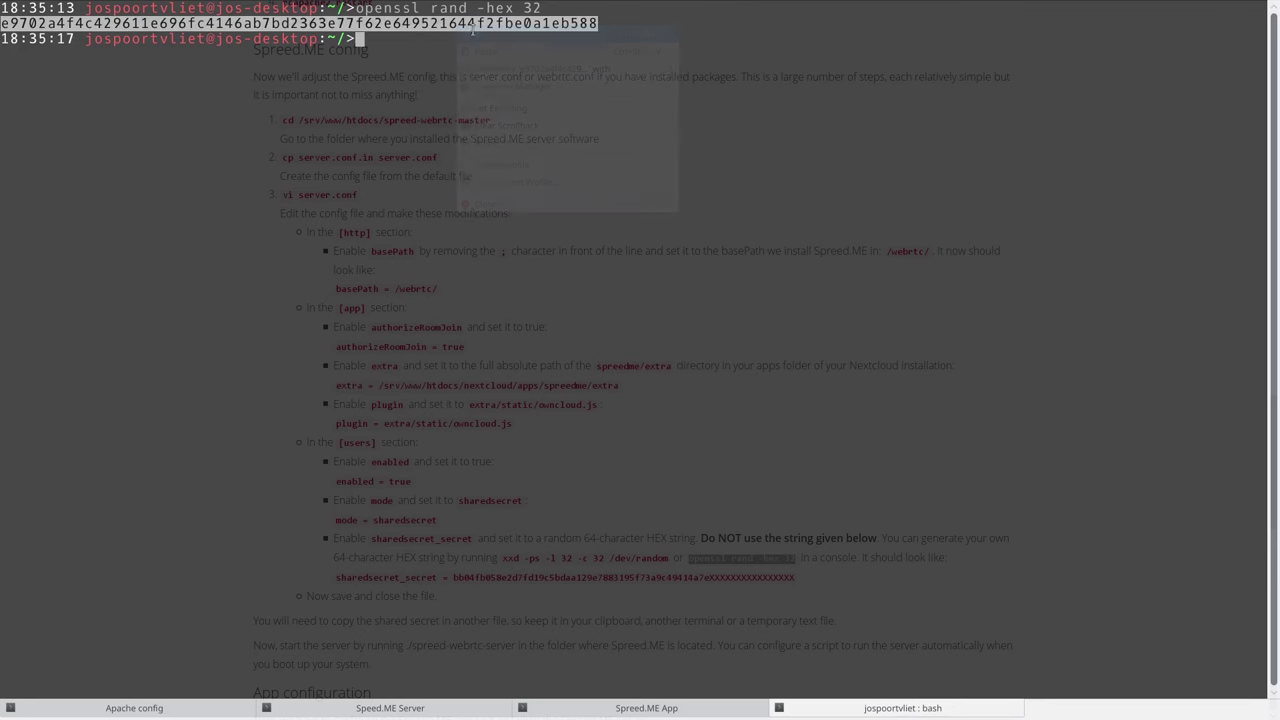
# Paste the hex secret after sharedsecret_secret = in server.conf.
pyautogui.click(682, 710)
pyautogui.hotkey('shift', 'Left')
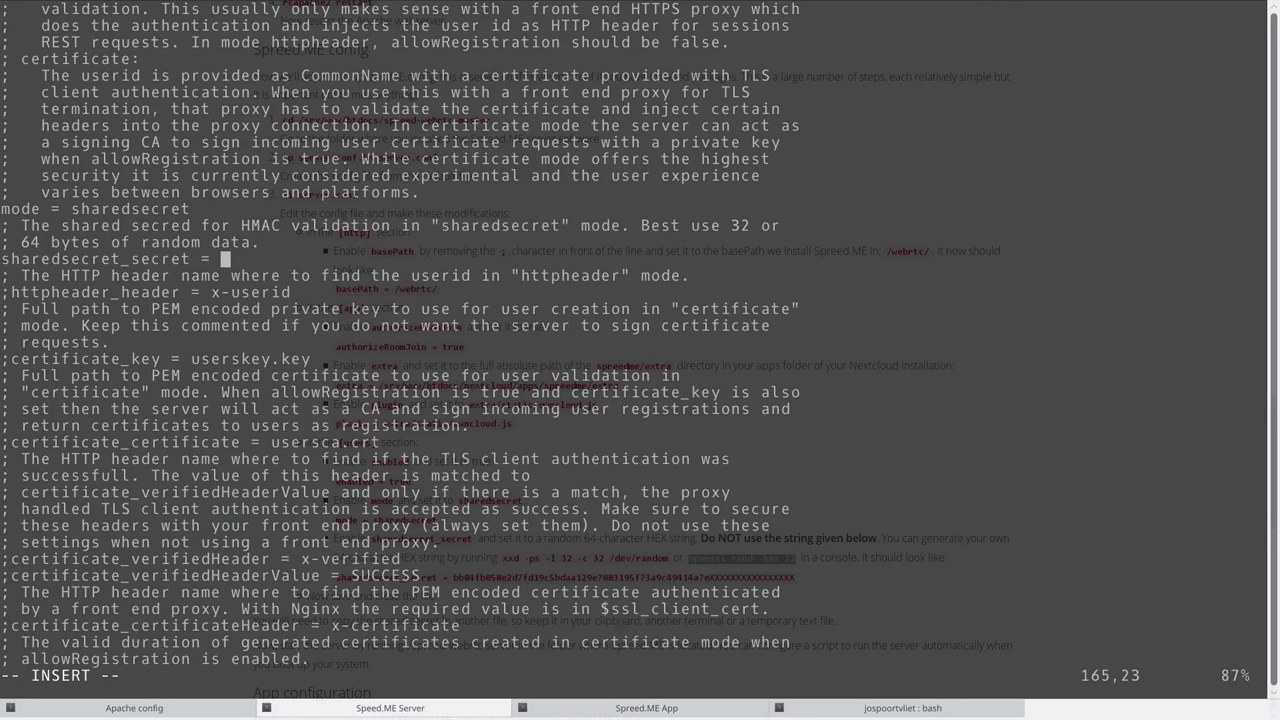
pyautogui.hotkey('ctrl', 'shift', 'v')
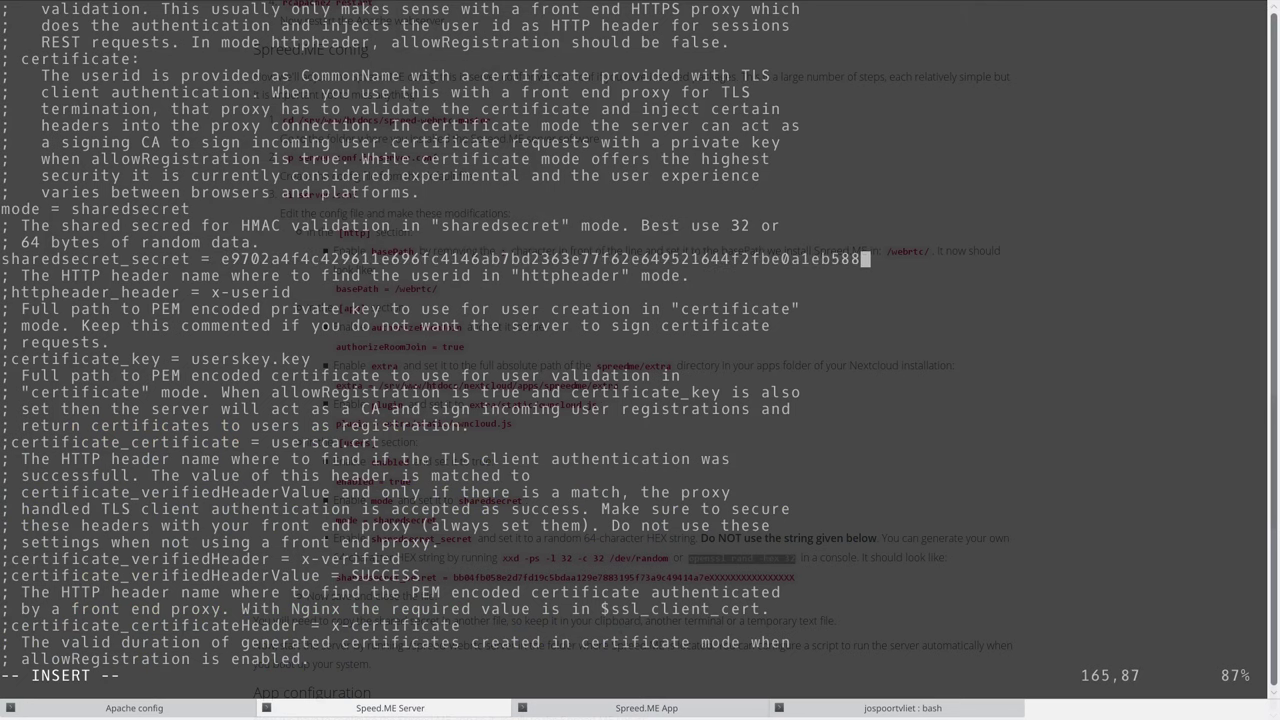
pyautogui.click(893, 712)
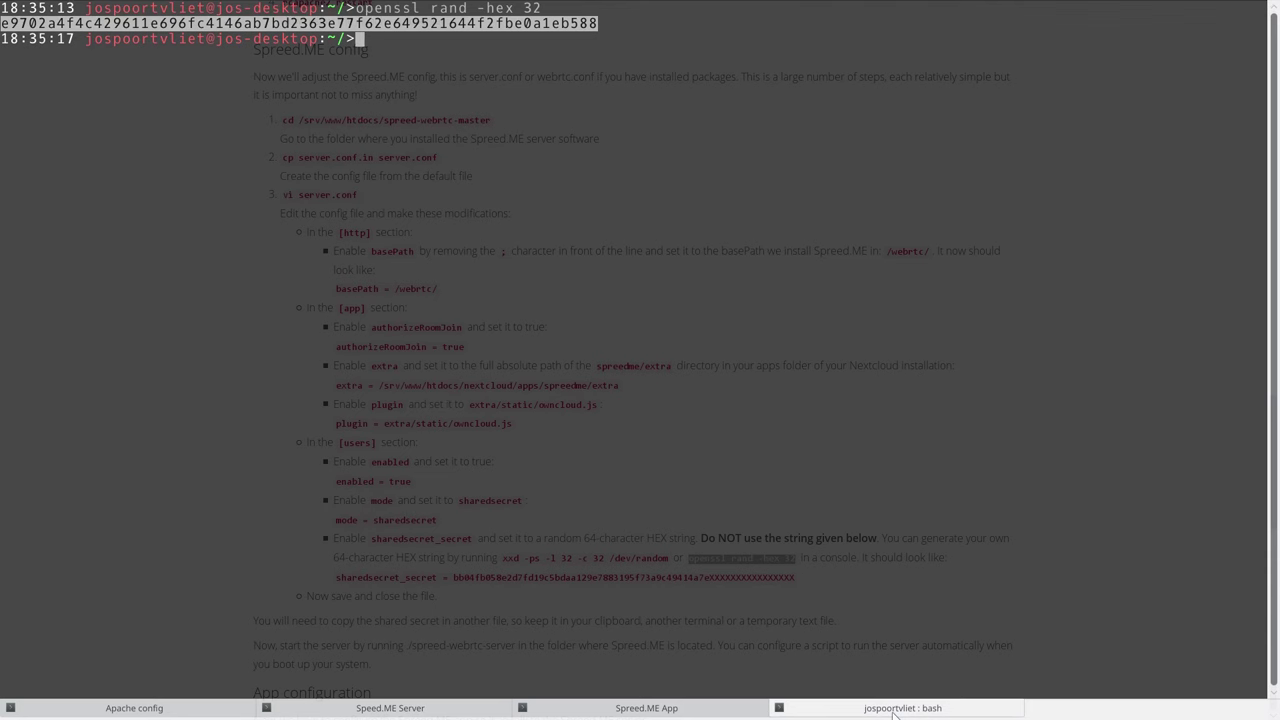
pyautogui.hotkey('shift', 'Left')
pyautogui.hotkey('shift', 'Left')
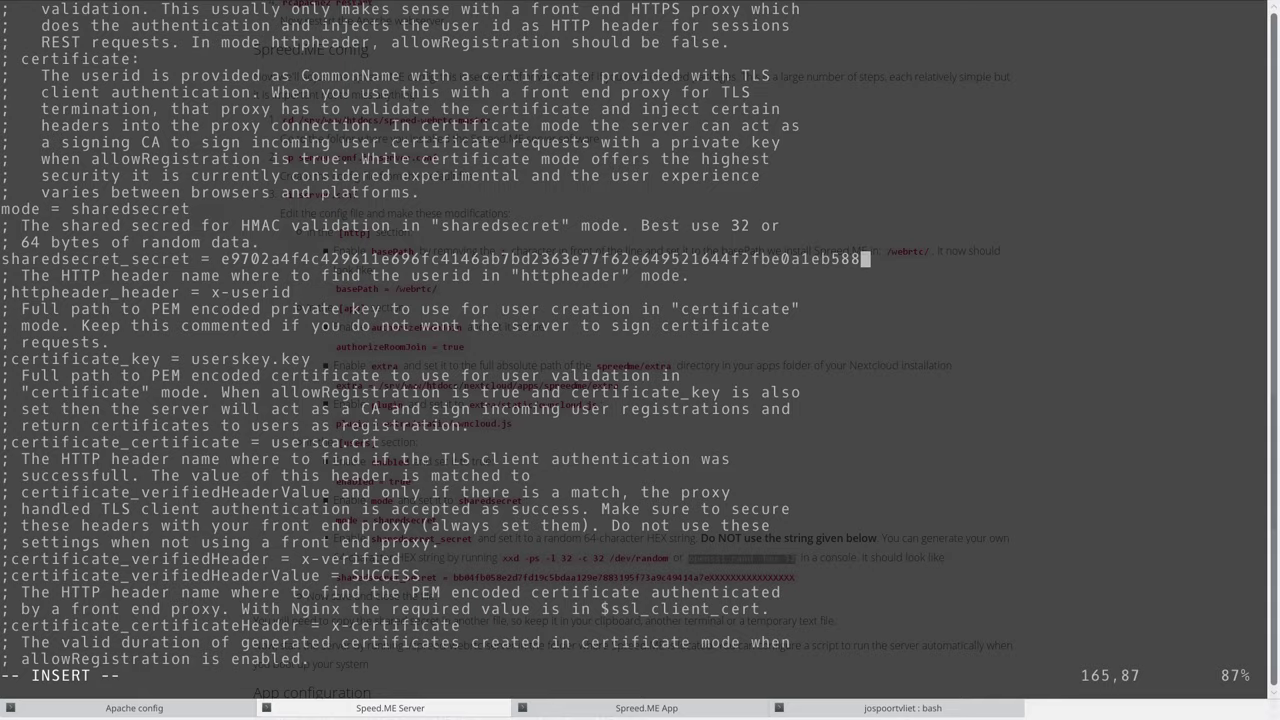
# Save server.conf and exit vi with :wq.
pyautogui.press('F12')
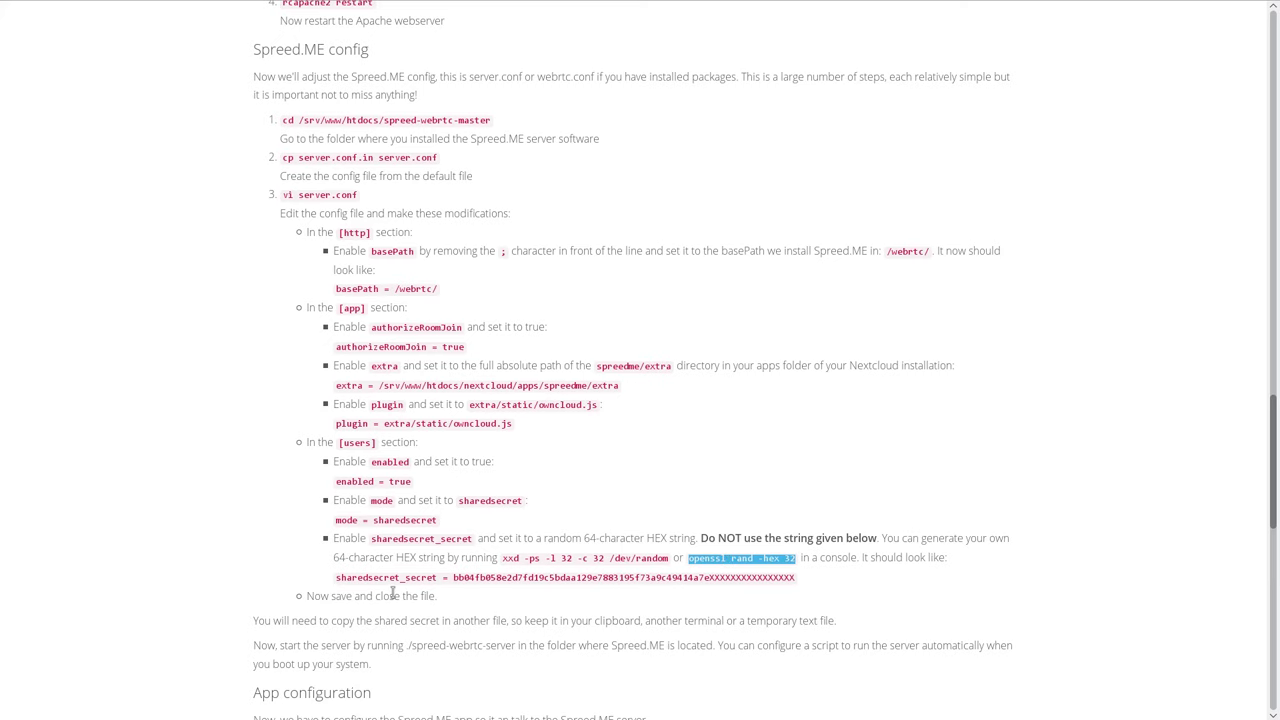
pyautogui.moveTo(310, 595); pyautogui.dragTo(460, 600)
pyautogui.click(457, 597)
pyautogui.press('F12')
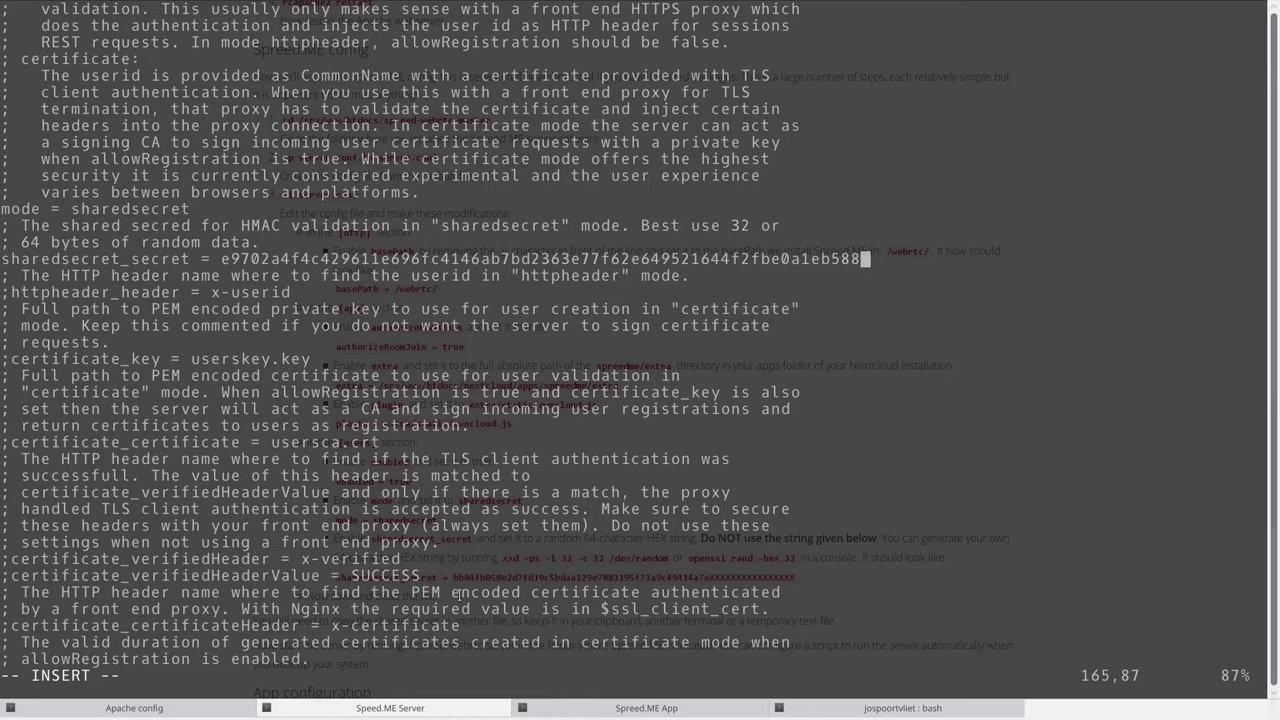
pyautogui.press('Escape')
pyautogui.write(':wq')
pyautogui.press('Return')
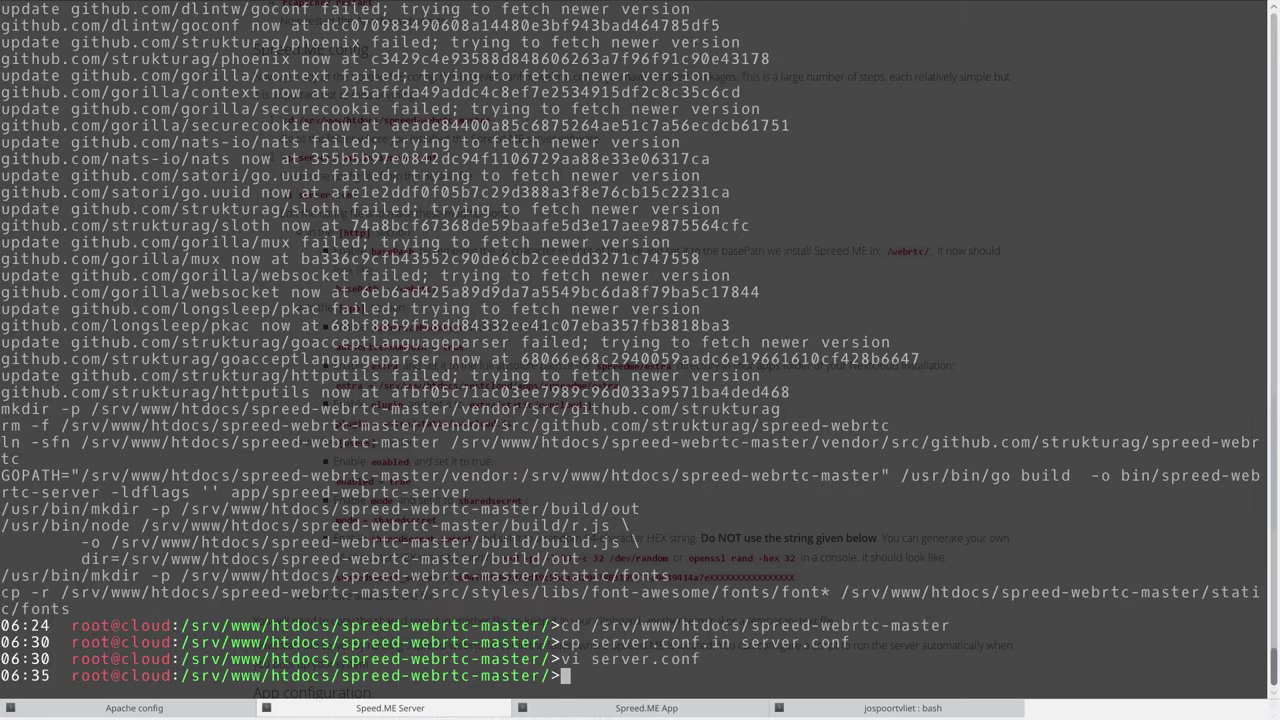
# In the Spreed.ME App session, change into nextcloud/apps/spreedme/config and list its files.
pyautogui.hotkey('shift', 'Right')
pyautogui.press('F12')
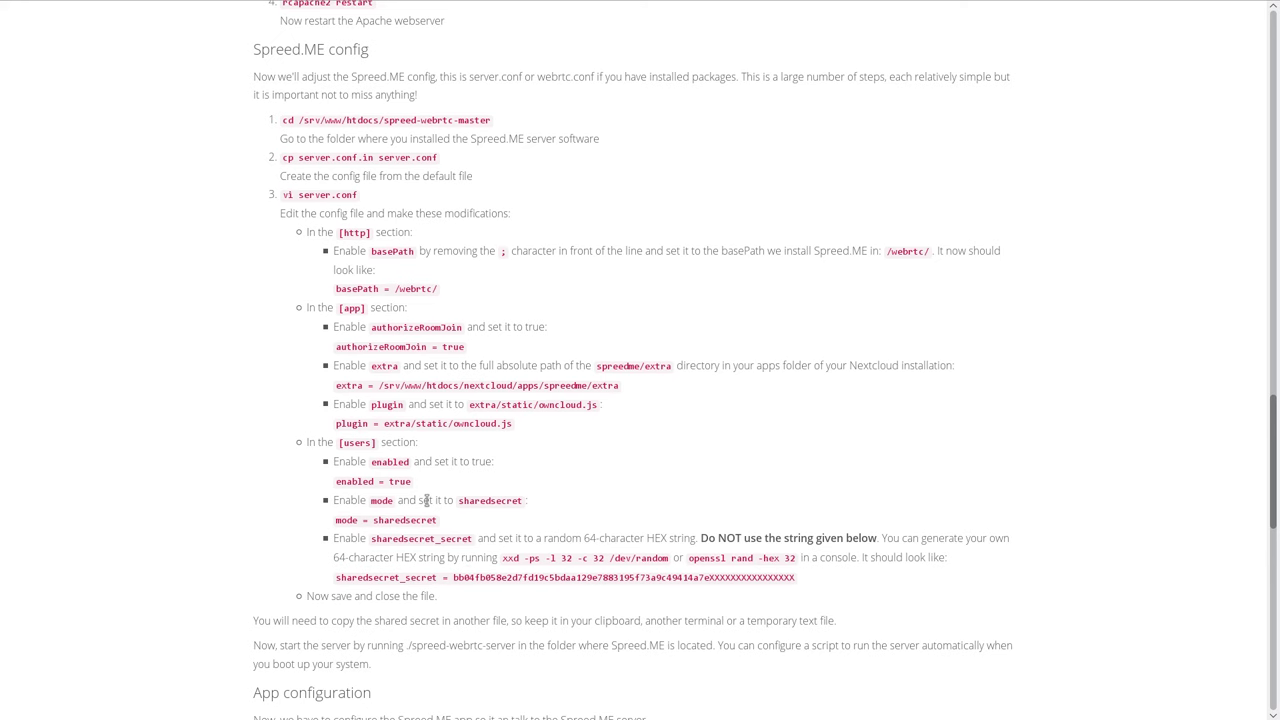
pyautogui.scroll(-5, 424, 502)
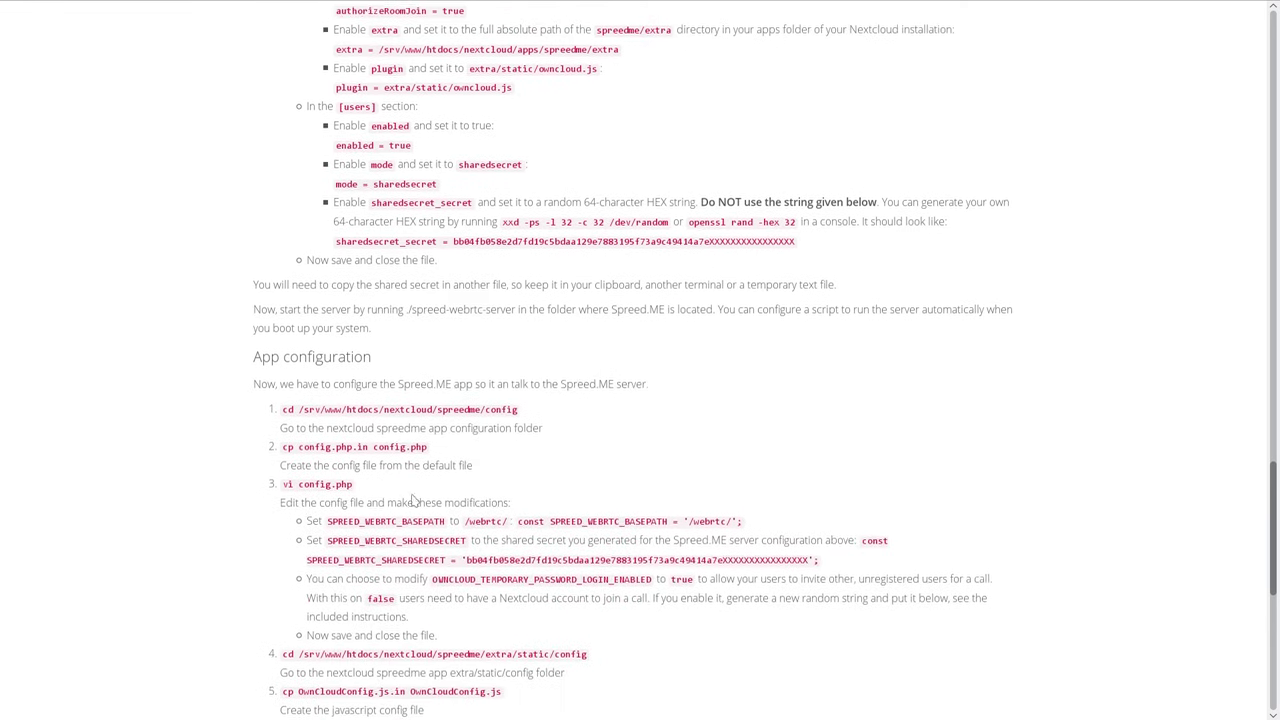
pyautogui.moveTo(522, 266); pyautogui.dragTo(282, 266)
pyautogui.hotkey('ctrl', 'c')
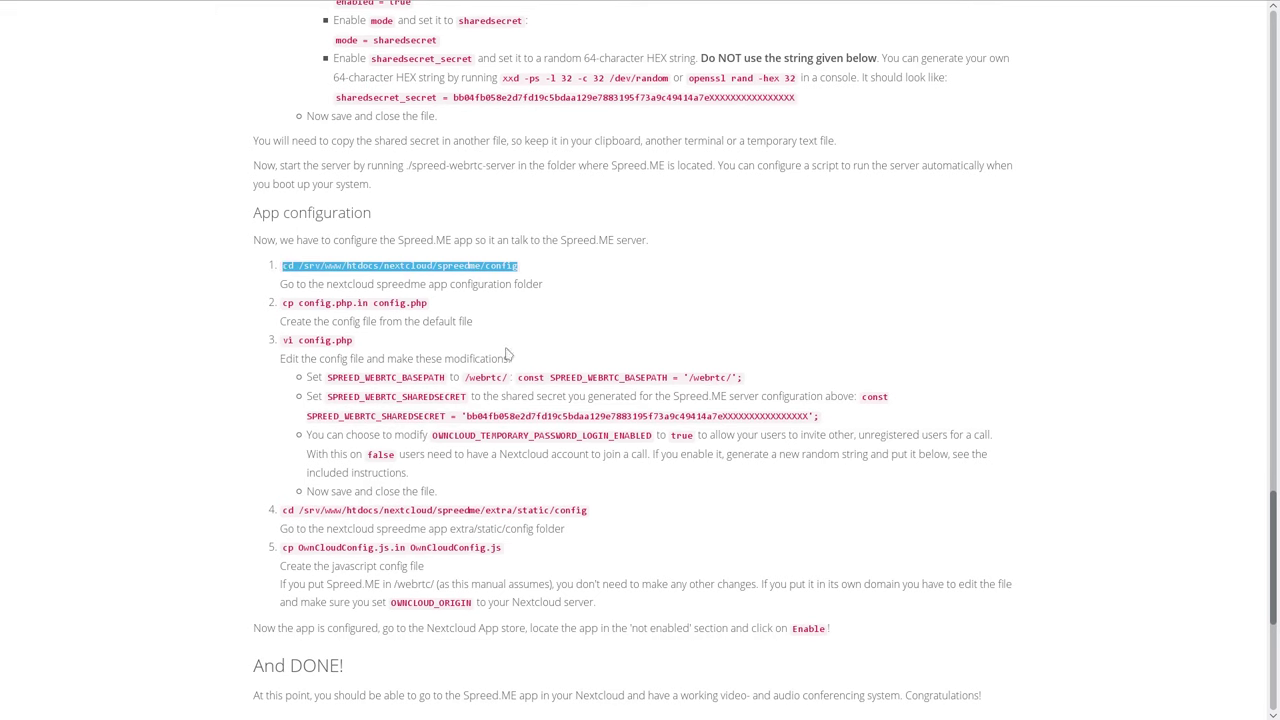
pyautogui.press('F12')
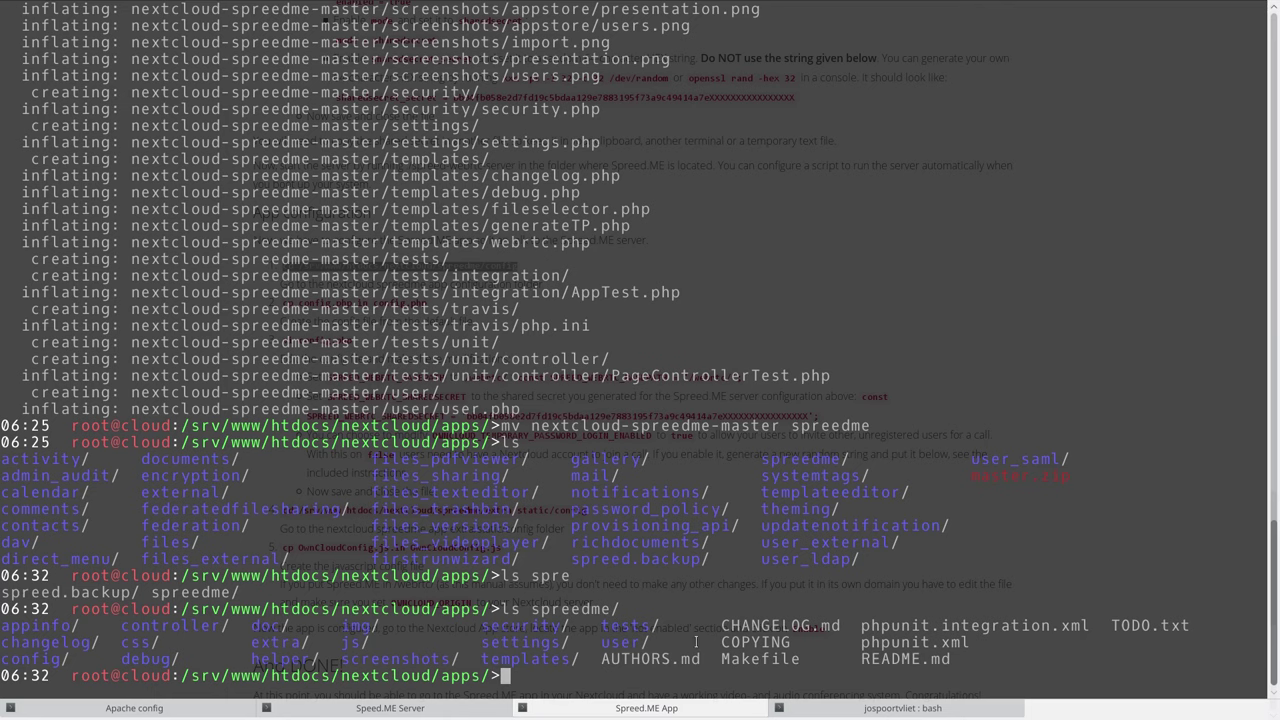
pyautogui.middleClick(962, 556)
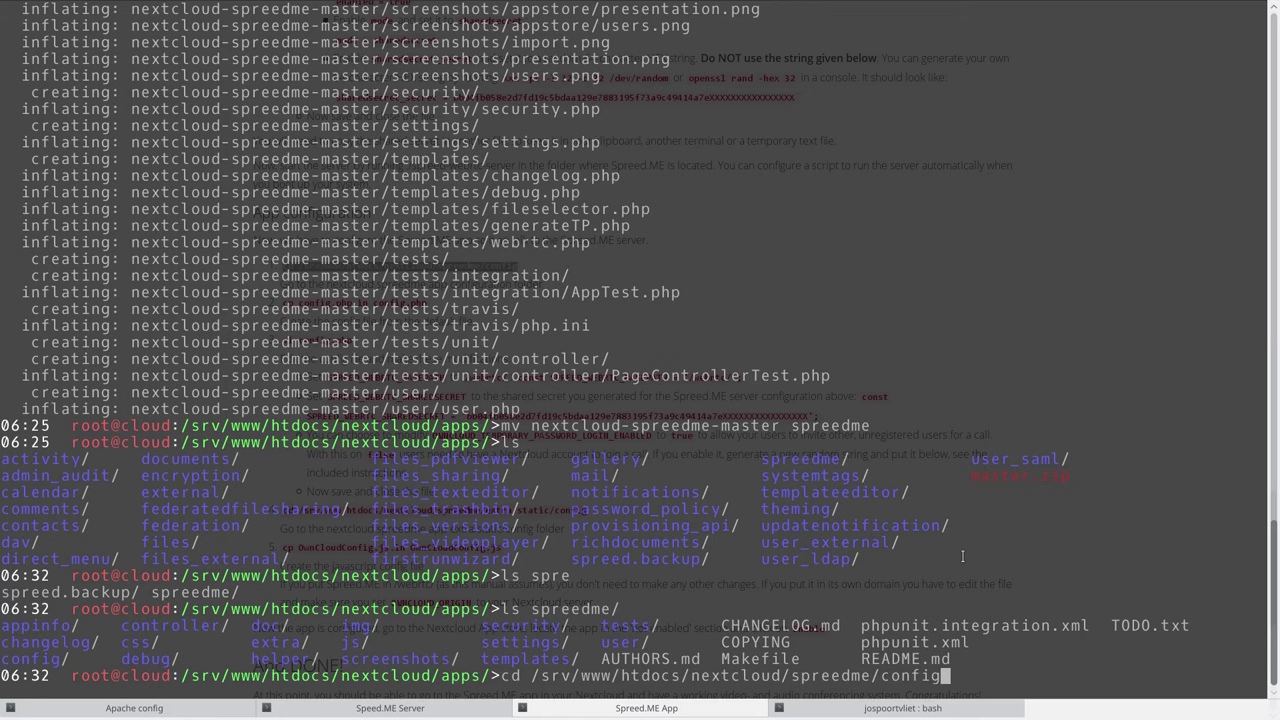
pyautogui.press('BackSpace')
pyautogui.press('BackSpace')
pyautogui.press('BackSpace')
pyautogui.press('BackSpace')
pyautogui.press('BackSpace')
pyautogui.press('BackSpace')
pyautogui.press('BackSpace')
pyautogui.press('BackSpace')
pyautogui.press('BackSpace')
pyautogui.press('BackSpace')
pyautogui.press('BackSpace')
pyautogui.press('BackSpace')
pyautogui.press('BackSpace')
pyautogui.press('BackSpace')
pyautogui.press('BackSpace')
pyautogui.write('apps/spre')
pyautogui.press('Tab')
pyautogui.press('Tab')
pyautogui.write('edme/config')
pyautogui.press('Return')
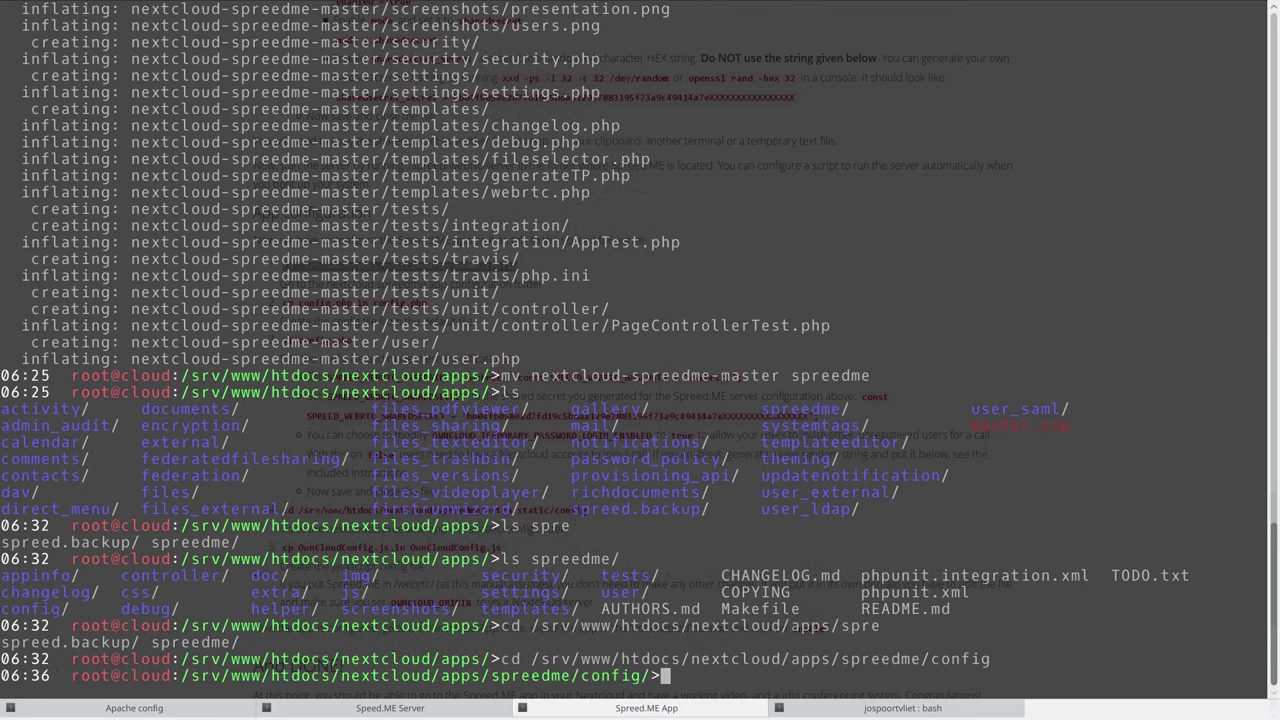
pyautogui.write('ls')
pyautogui.press('Return')
# Create config.php from config.php.in with cp.
pyautogui.hotkey('alt', 'Tab')
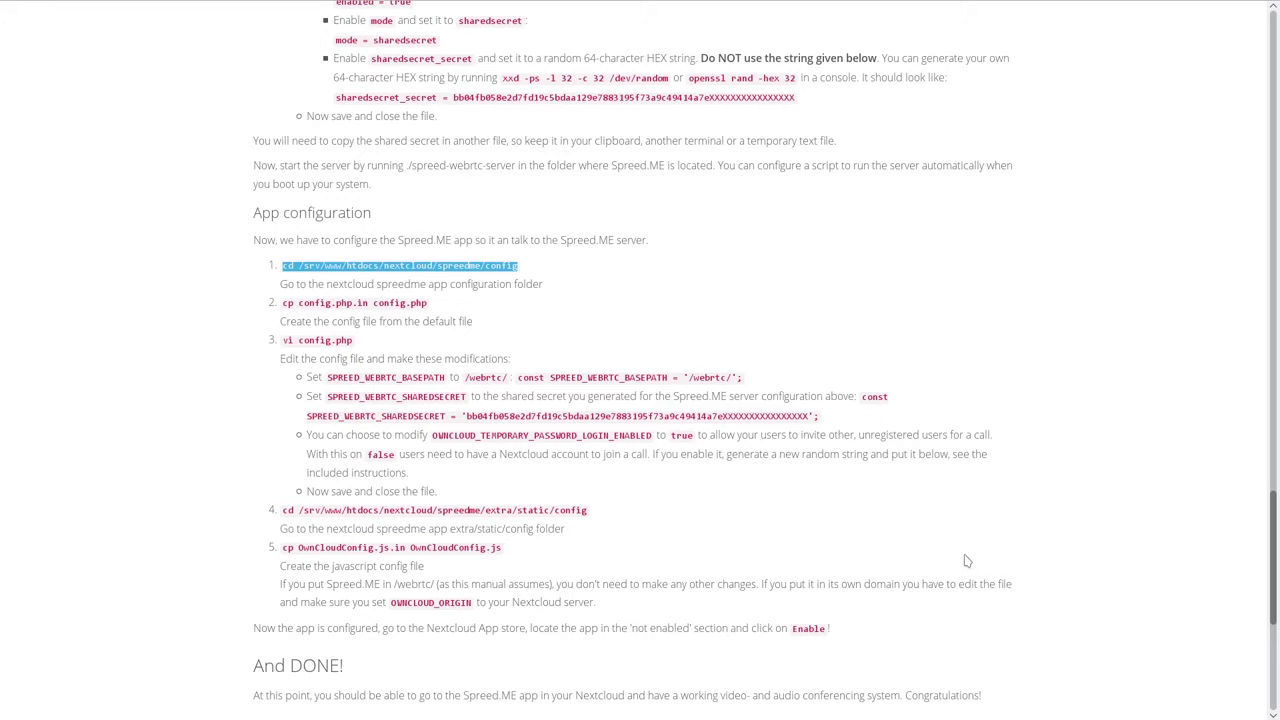
pyautogui.moveTo(432, 305); pyautogui.dragTo(282, 305)
pyautogui.hotkey('ctrl', 'c')
pyautogui.hotkey('alt', 'Tab')
pyautogui.middleClick(640, 456)
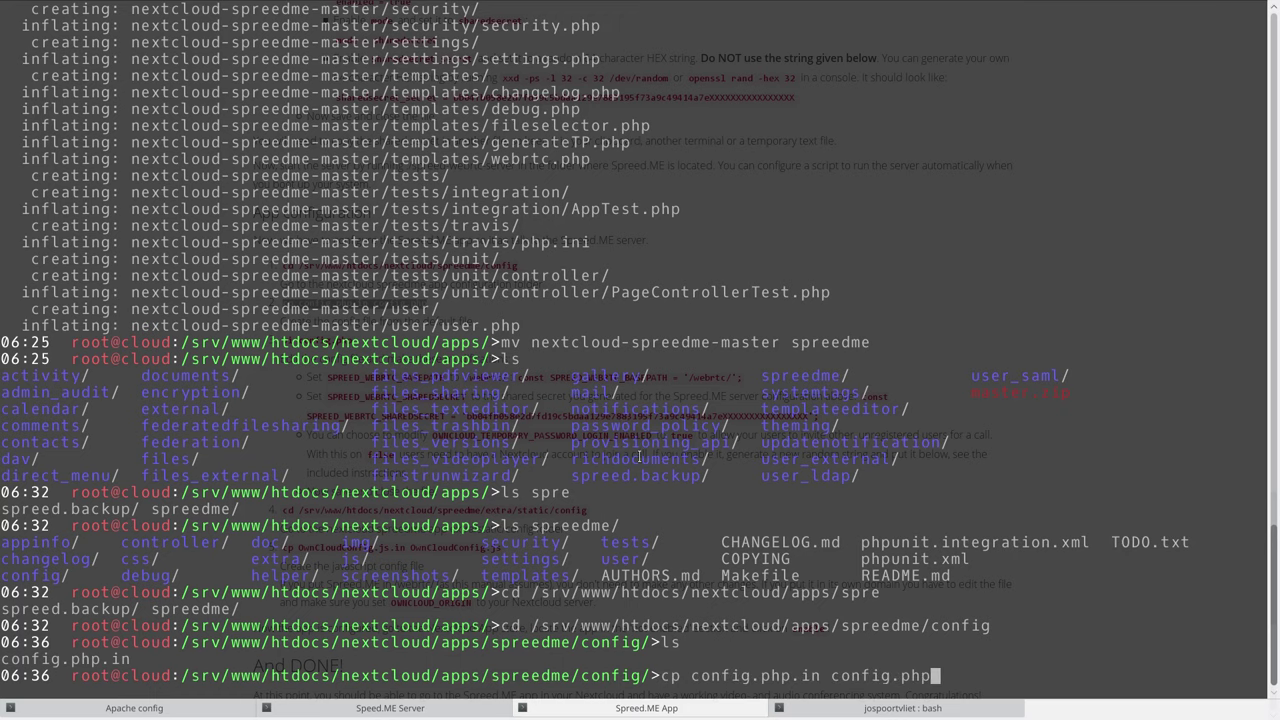
pyautogui.press('Return')
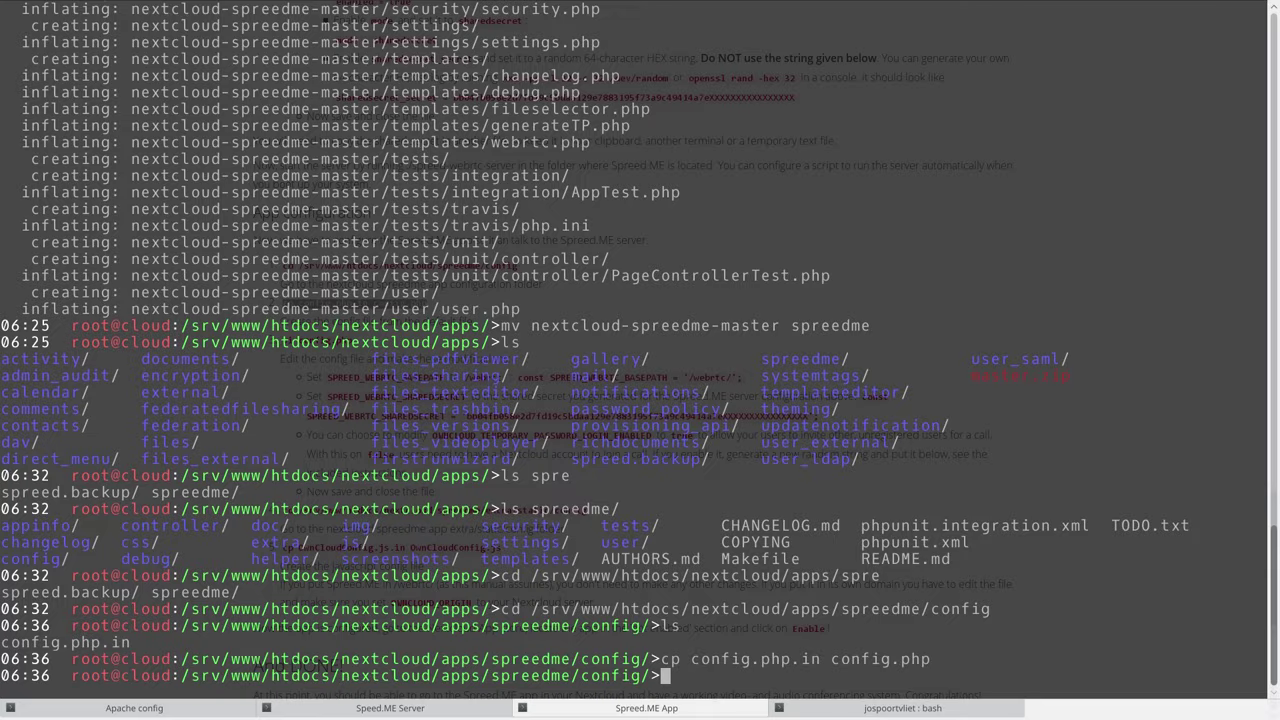
# Open config.php in vi.
pyautogui.hotkey('alt', 'Tab')
pyautogui.hotkey('alt', 'Tab')
pyautogui.write('vi conf')
pyautogui.press('Tab')
pyautogui.press('Tab')
pyautogui.press('Return')
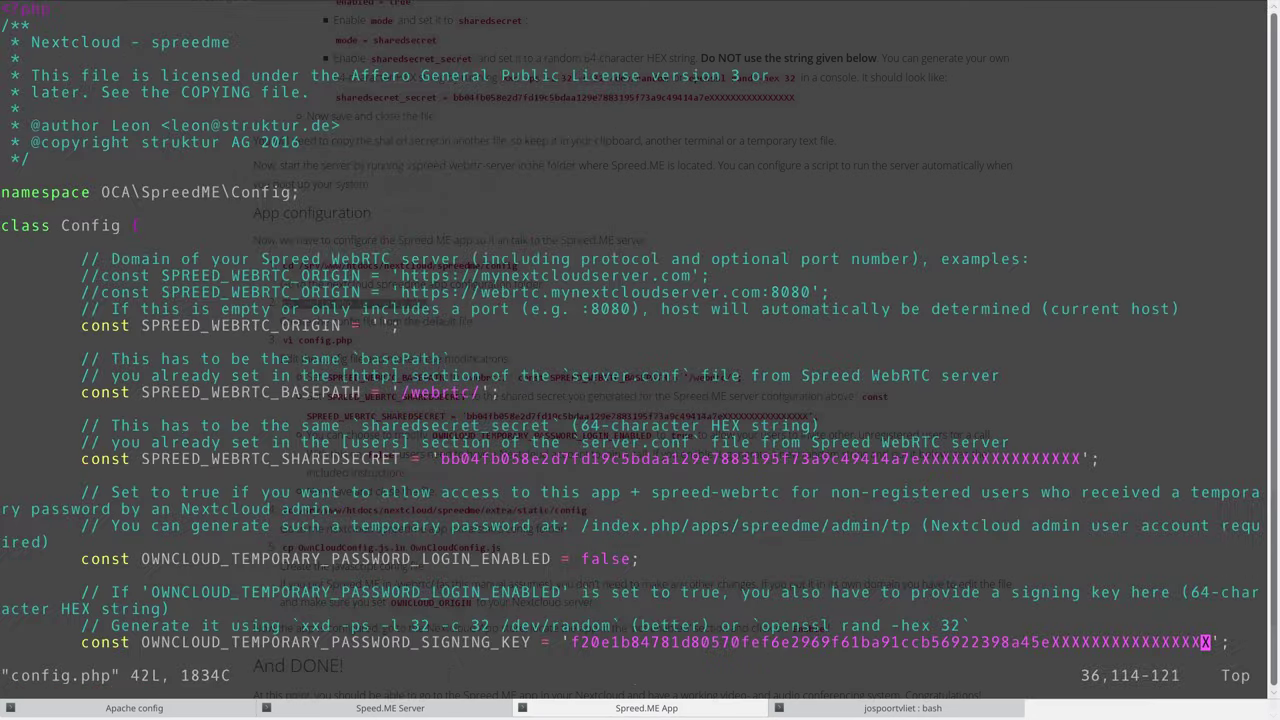
pyautogui.hotkey('alt', 'Tab')
# Check the SPREED_WEBRTC_BASEPATH setting in config.php against the guide.
pyautogui.scroll(-2, 390, 337)
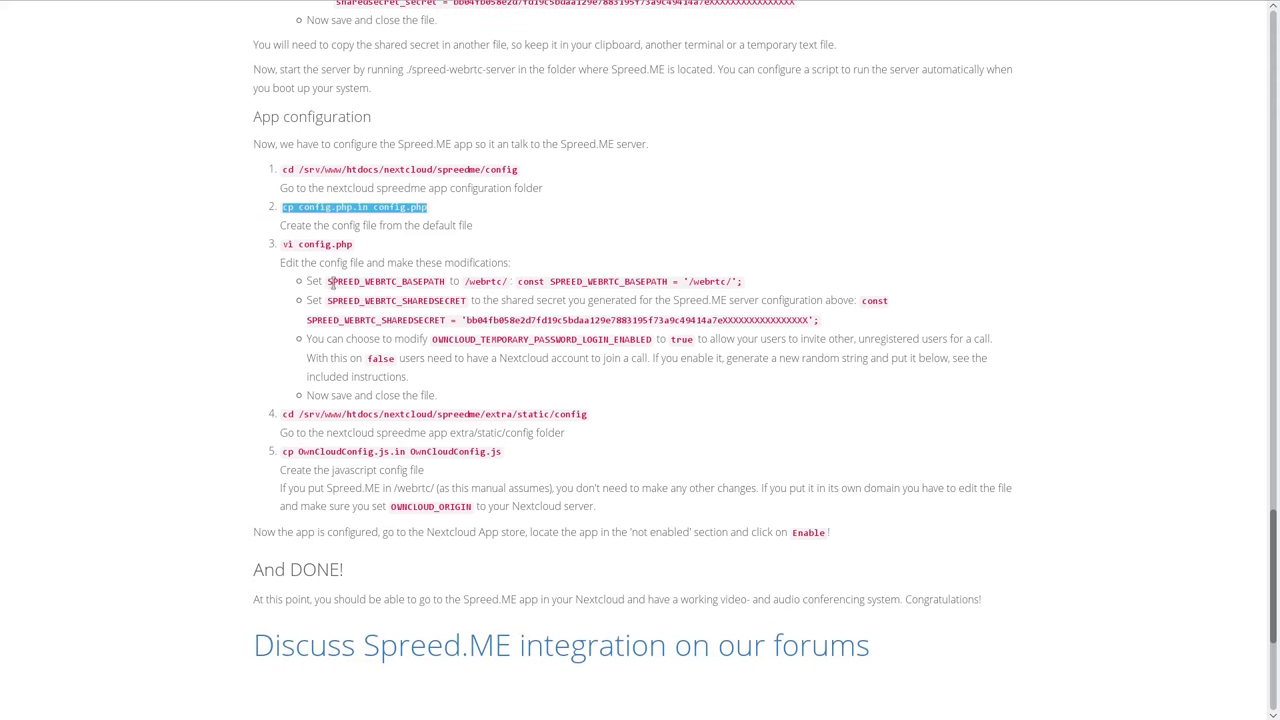
pyautogui.moveTo(330, 283); pyautogui.dragTo(446, 282)
pyautogui.click(470, 319)
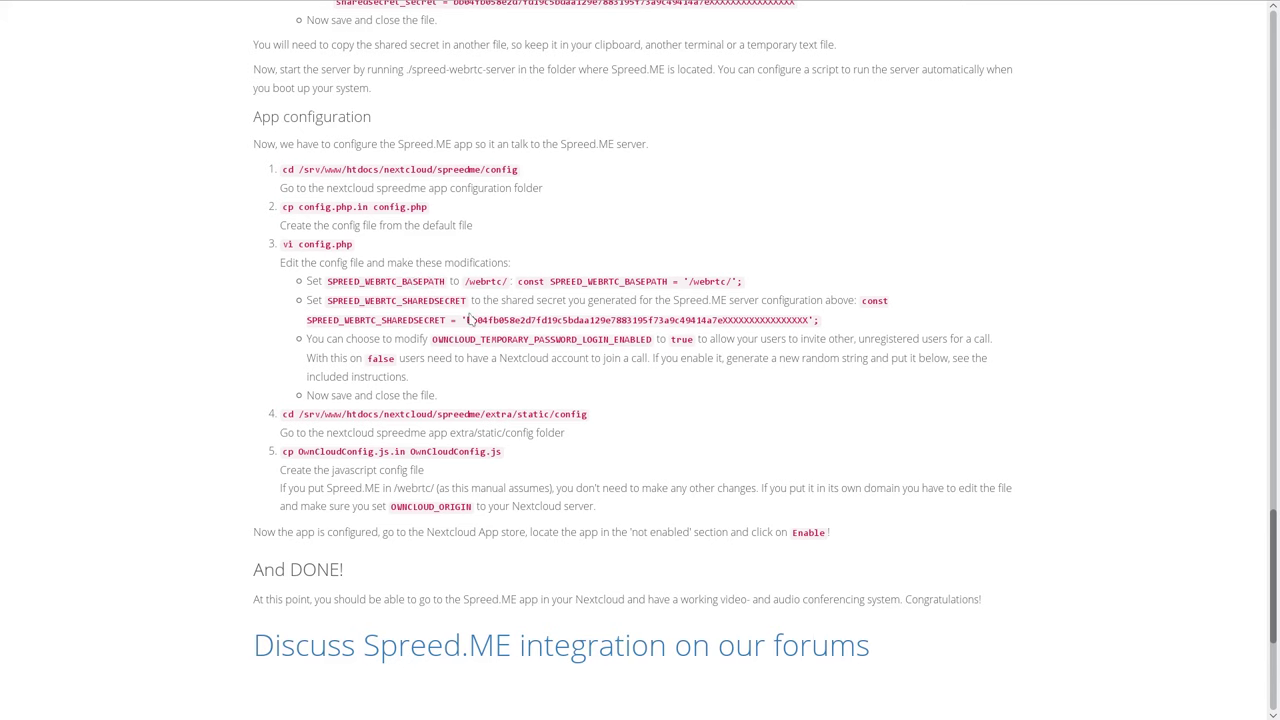
pyautogui.hotkey('alt', 'Tab')
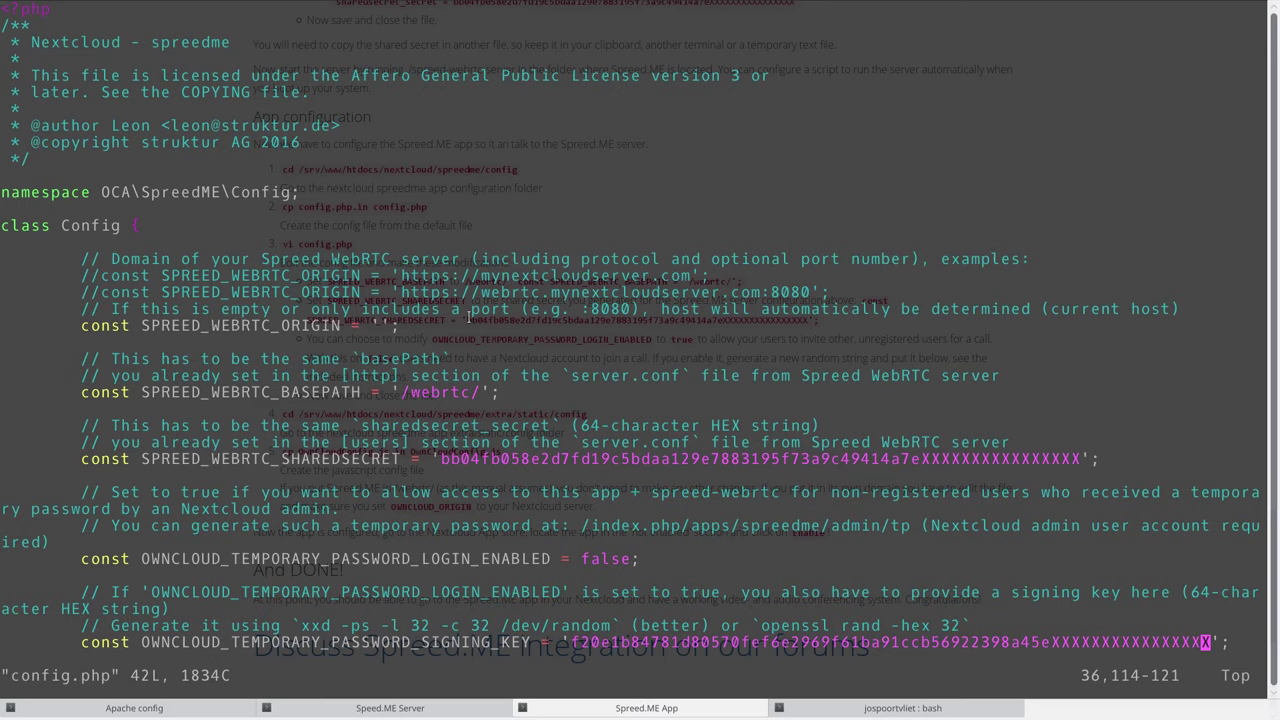
pyautogui.press('Down')
pyautogui.press('Down')
pyautogui.press('Down')
pyautogui.press('Down')
pyautogui.press('Up')
pyautogui.press('Up')
pyautogui.press('Up')
pyautogui.press('Up')
pyautogui.press('Up')
pyautogui.press('Up')
pyautogui.press('Up')
pyautogui.press('Up')
pyautogui.press('Up')
pyautogui.press('Up')
pyautogui.press('Up')
pyautogui.press('Up')
pyautogui.press('Up')
pyautogui.press('Up')
pyautogui.press('Up')
pyautogui.press('Up')
pyautogui.press('Up')
pyautogui.press('Up')
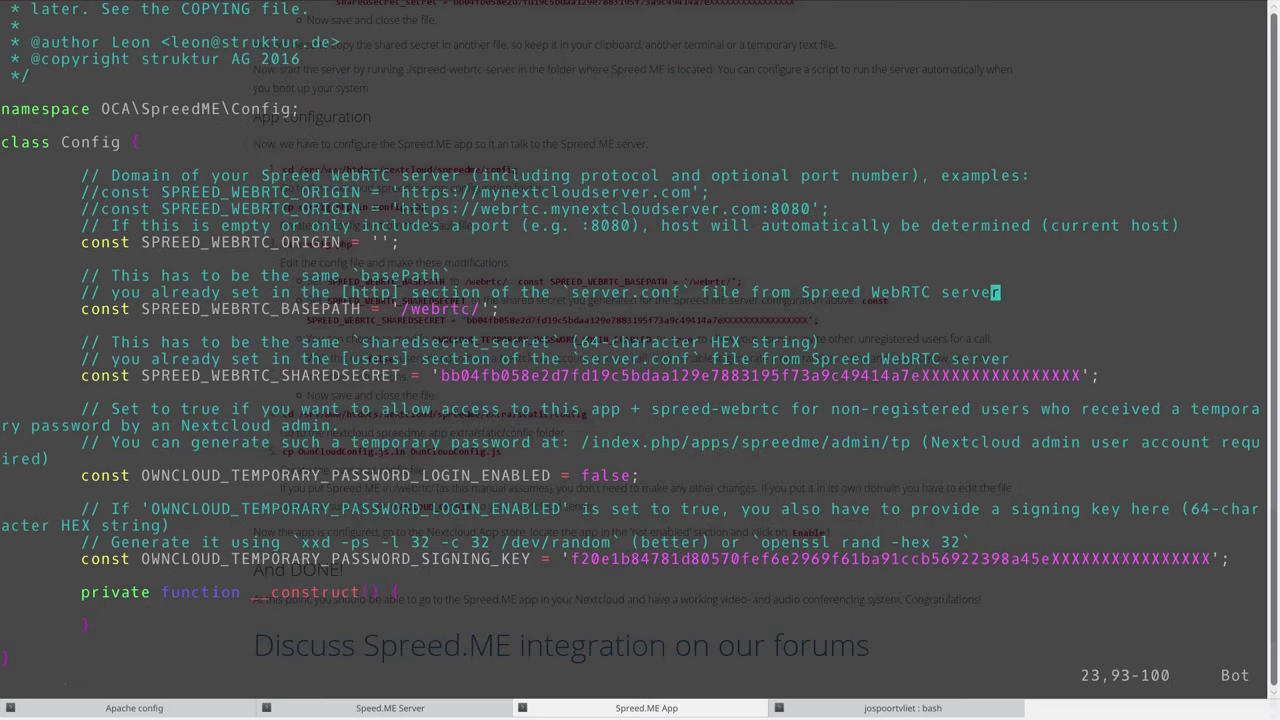
pyautogui.press('Down')
pyautogui.press('Left')
pyautogui.press('Left')
pyautogui.press('Left')
pyautogui.press('Left')
pyautogui.press('Left')
pyautogui.press('Left')
pyautogui.press('Left')
pyautogui.press('Left')
pyautogui.press('Left')
pyautogui.press('Left')
pyautogui.press('Left')
pyautogui.press('Left')
pyautogui.press('Left')
pyautogui.press('Left')
pyautogui.press('Left')
pyautogui.press('Left')
pyautogui.press('Left')
pyautogui.press('Left')
pyautogui.press('Left')
pyautogui.press('Left')
# Delete the placeholder SPREED_WEBRTC_SHAREDSECRET value in config.php.
pyautogui.press('Down')
pyautogui.press('Left')
pyautogui.press('Left')
pyautogui.press('Left')
pyautogui.press('End')
pyautogui.press('Left')
pyautogui.press('Down')
pyautogui.press('Down')
pyautogui.press('Down')
pyautogui.press('Down')
pyautogui.press('Left')
pyautogui.press('Left')
pyautogui.press('Left')
pyautogui.press('Left')
pyautogui.press('Left')
pyautogui.press('Left')
pyautogui.press('Left')
pyautogui.press('Left')
pyautogui.press('Left')
pyautogui.press('Left')
pyautogui.press('Left')
pyautogui.press('Left')
pyautogui.press('Left')
pyautogui.press('Left')
pyautogui.press('Left')
pyautogui.press('Right')
pyautogui.press('Right')
pyautogui.press('Right')
pyautogui.press('Right')
pyautogui.press('Right')
pyautogui.press('Right')
pyautogui.press('Right')
pyautogui.press('Right')
pyautogui.press('Right')
pyautogui.press('Right')
pyautogui.press('Right')
pyautogui.press('x')
pyautogui.press('x')
pyautogui.press('x')
pyautogui.press('x')
pyautogui.press('x')
pyautogui.press('x')
pyautogui.press('x')
pyautogui.press('x')
pyautogui.press('x')
pyautogui.press('x')
pyautogui.press('x')
pyautogui.press('x')
pyautogui.press('x')
pyautogui.press('x')
pyautogui.press('x')
pyautogui.press('x')
pyautogui.press('x')
pyautogui.press('x')
pyautogui.press('x')
pyautogui.press('x')
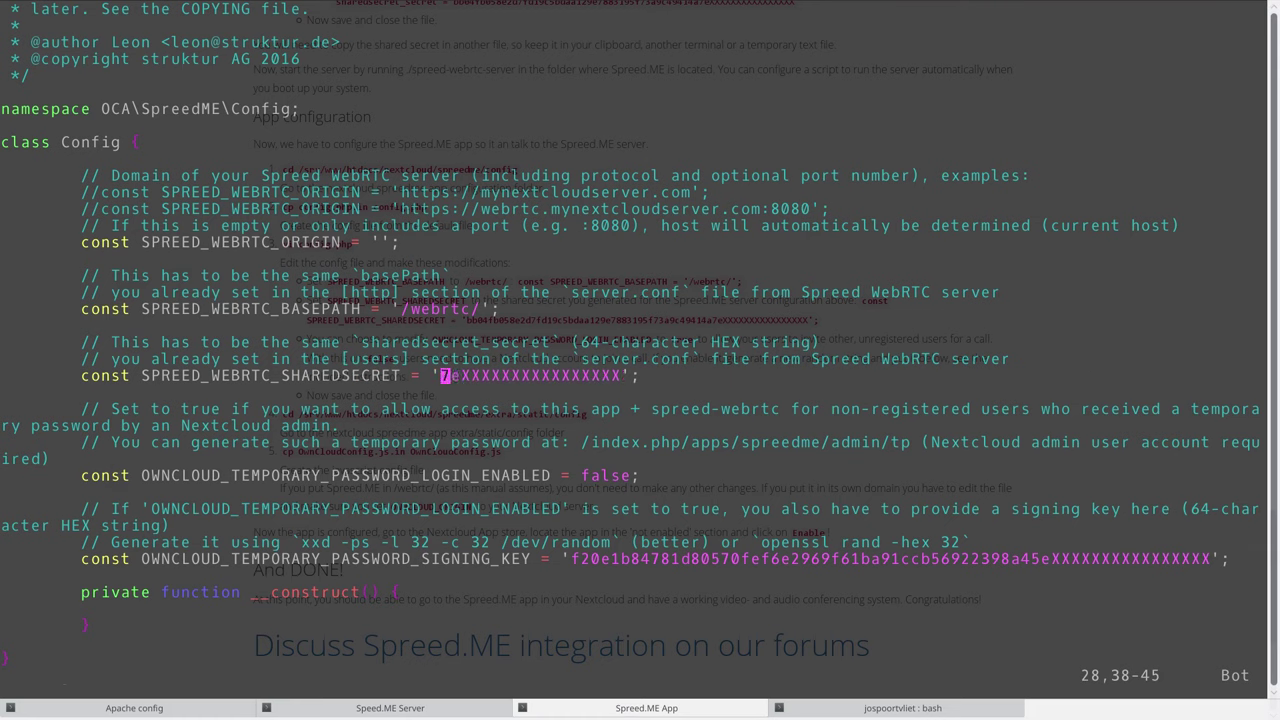
pyautogui.press('x')
pyautogui.press('x')
pyautogui.press('x')
pyautogui.press('x')
pyautogui.press('x')
pyautogui.press('x')
pyautogui.press('x')
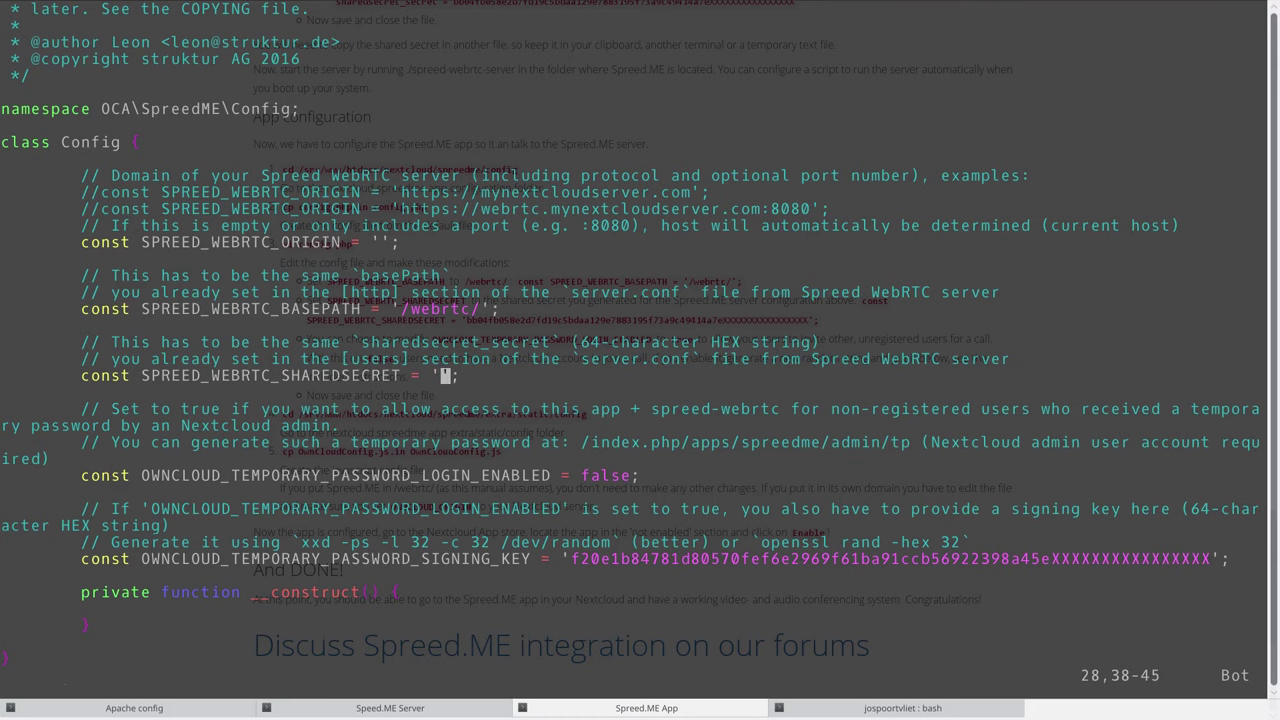
# Paste the copied hex secret as the quoted SHAREDSECRET value, ending the line with ';.
pyautogui.click(903, 708)
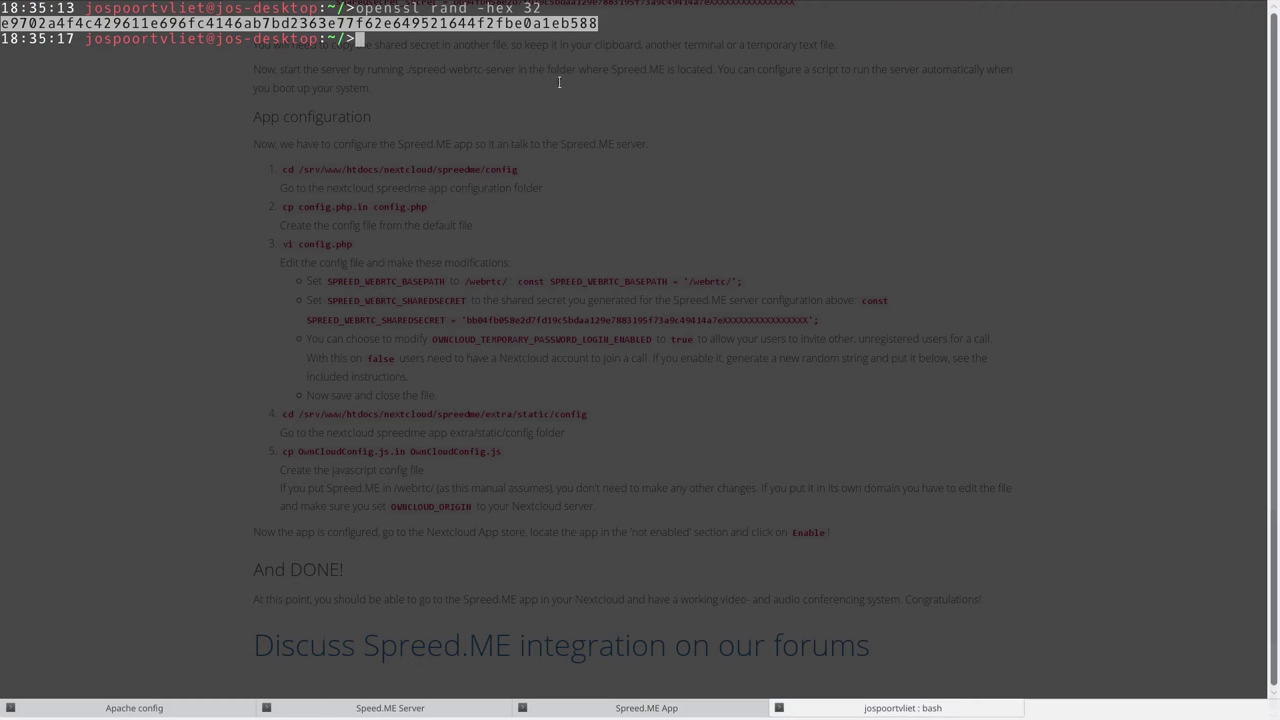
pyautogui.rightClick(480, 22)
pyautogui.click(505, 34)
pyautogui.click(632, 710)
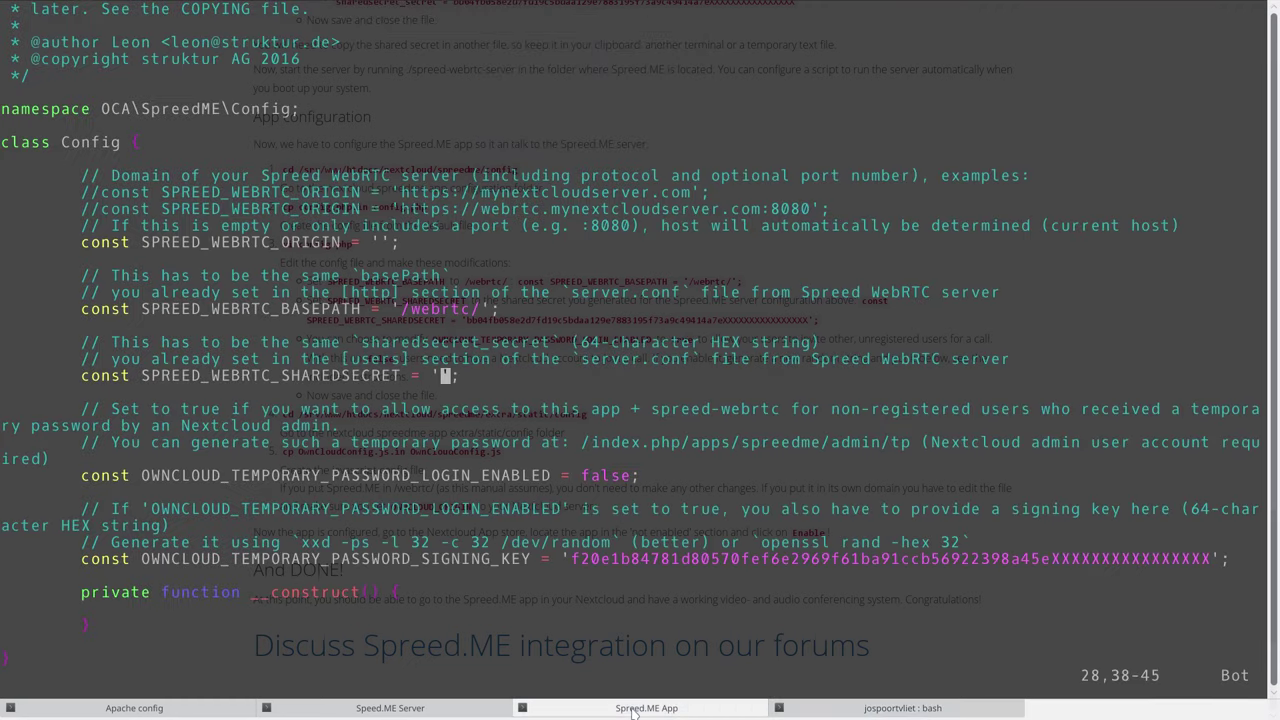
pyautogui.hotkey('shift', 'a')
pyautogui.hotkey('ctrl', 'shift', 'v')
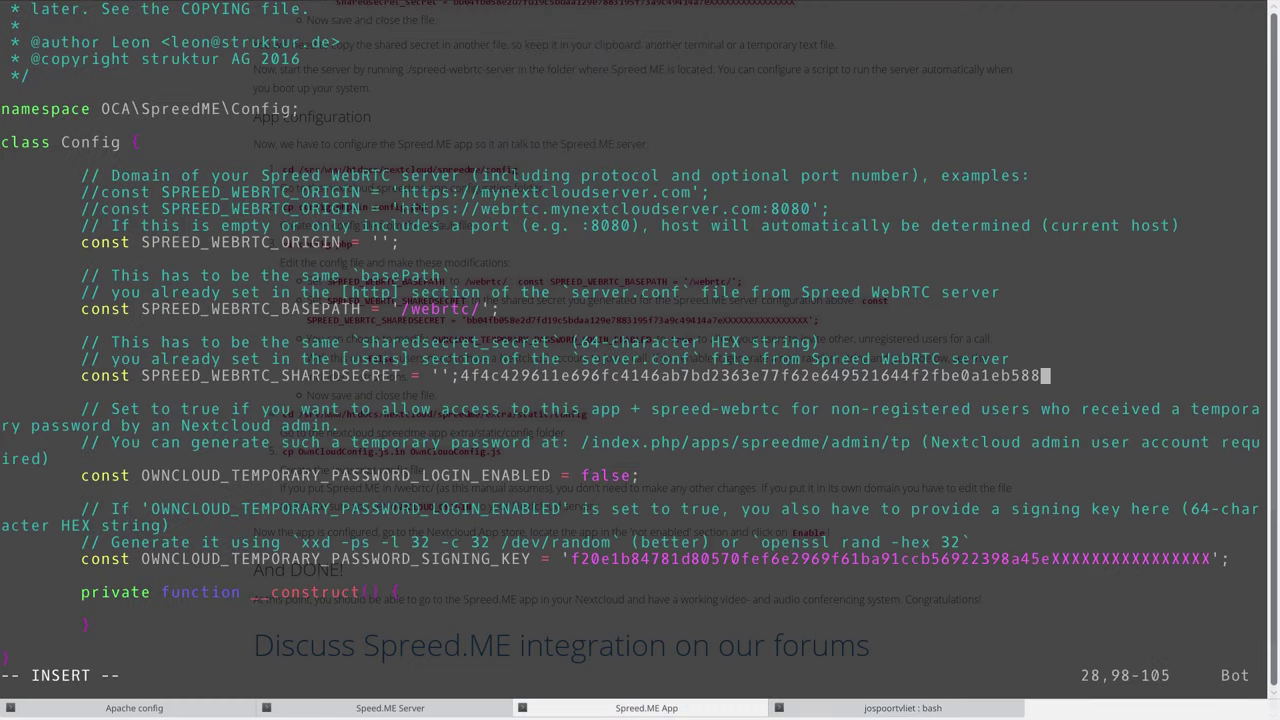
pyautogui.press('Left')
pyautogui.press('Left')
pyautogui.press('Left')
pyautogui.press('Left')
pyautogui.press('Left')
pyautogui.press('Left')
pyautogui.press('Left')
pyautogui.press('Left')
pyautogui.press('Left')
pyautogui.press('Left')
pyautogui.press('Left')
pyautogui.press('Left')
pyautogui.press('Left')
pyautogui.press('Left')
pyautogui.press('Left')
pyautogui.press('Left')
pyautogui.press('Left')
pyautogui.press('Left')
pyautogui.press('Left')
pyautogui.press('Left')
pyautogui.press('BackSpace')
pyautogui.press('BackSpace')
pyautogui.press('End')
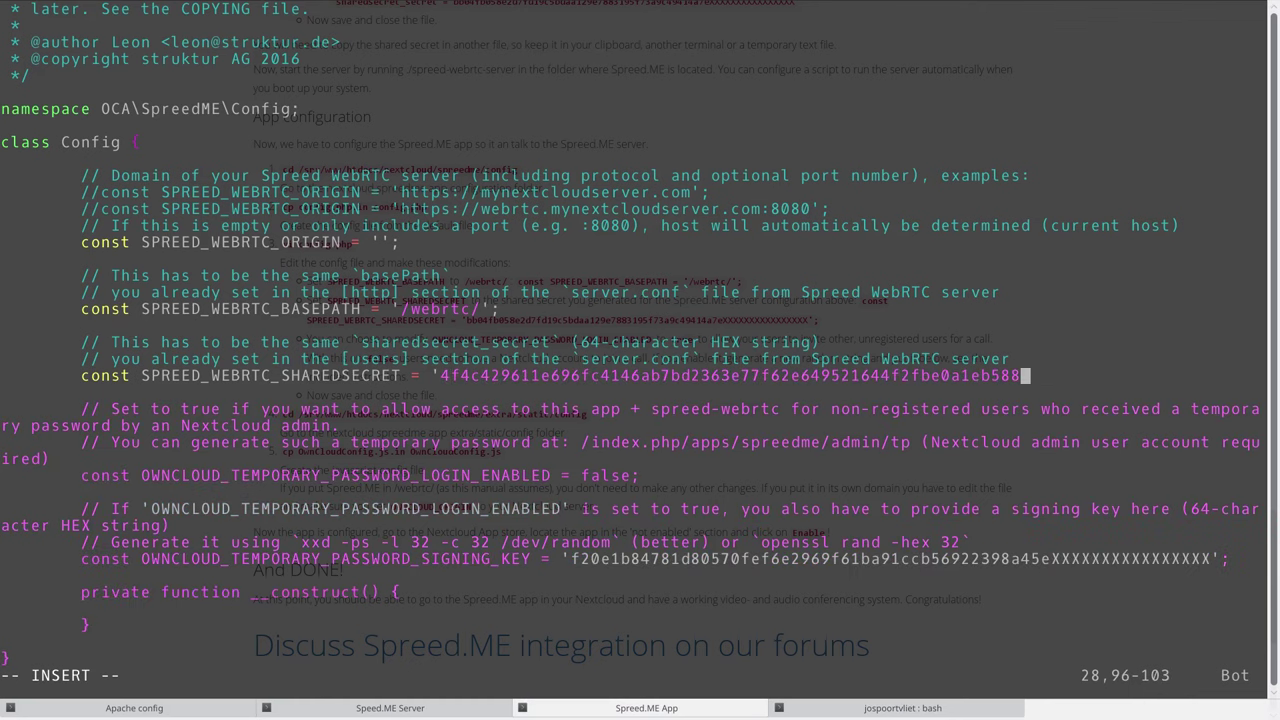
pyautogui.write("';")
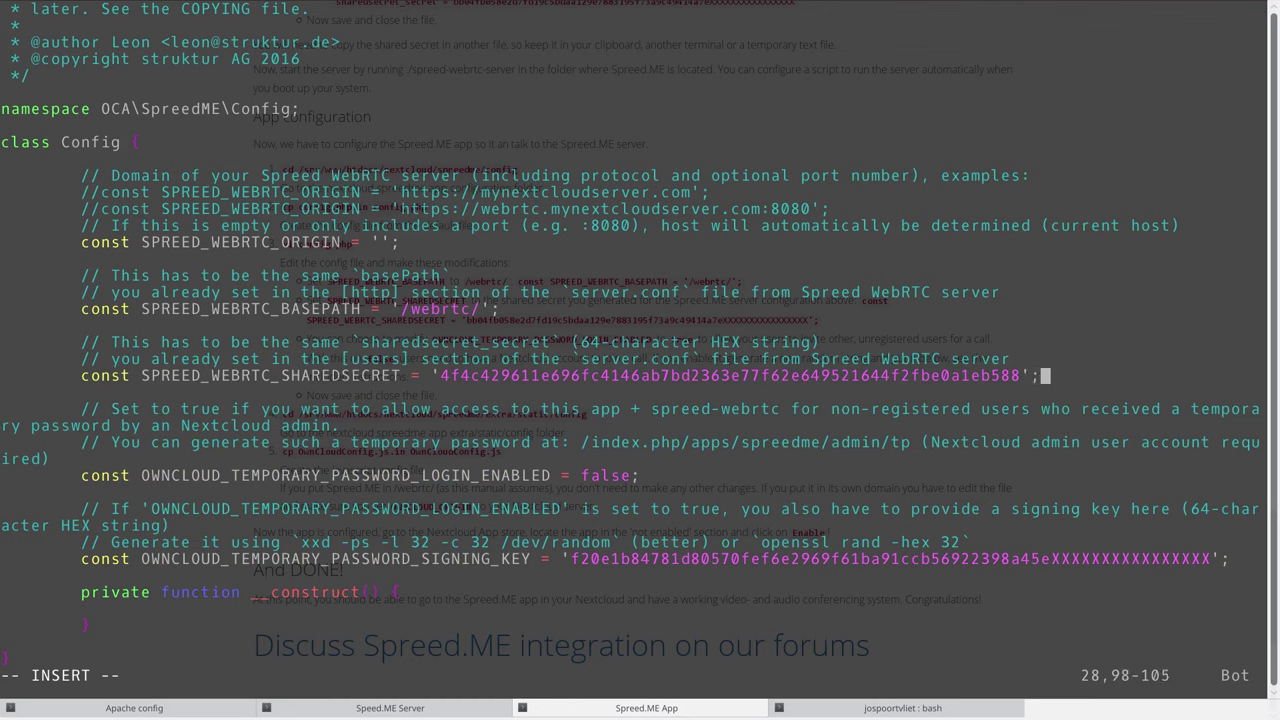
# Set OWNCLOUD_TEMPORARY_PASSWORD_LOGIN_ENABLED from false to true.
pyautogui.press('Down')
pyautogui.press('Down')
pyautogui.press('Down')
pyautogui.press('Down')
pyautogui.press('Left')
pyautogui.press('Left')
pyautogui.press('Left')
pyautogui.press('Left')
pyautogui.press('Left')
pyautogui.press('Left')
pyautogui.press('Left')
pyautogui.press('Left')
pyautogui.press('Left')
pyautogui.press('Left')
pyautogui.press('Left')
pyautogui.press('Left')
pyautogui.press('Left')
pyautogui.press('Left')
pyautogui.press('Left')
pyautogui.press('Left')
pyautogui.press('Left')
pyautogui.press('Left')
pyautogui.press('Left')
pyautogui.press('Left')
pyautogui.press('Right')
pyautogui.press('Right')
pyautogui.press('Right')
pyautogui.press('Right')
pyautogui.press('Right')
pyautogui.press('Right')
pyautogui.press('Right')
pyautogui.press('Right')
pyautogui.press('Right')
pyautogui.press('Right')
pyautogui.press('Right')
pyautogui.press('Right')
pyautogui.press('Right')
pyautogui.press('Right')
pyautogui.press('Right')
pyautogui.press('Right')
pyautogui.press('Right')
pyautogui.press('Right')
pyautogui.press('Right')
pyautogui.press('Right')
pyautogui.press('Right')
pyautogui.press('Delete')
pyautogui.press('Delete')
pyautogui.press('Delete')
pyautogui.press('Delete')
pyautogui.press('Delete')
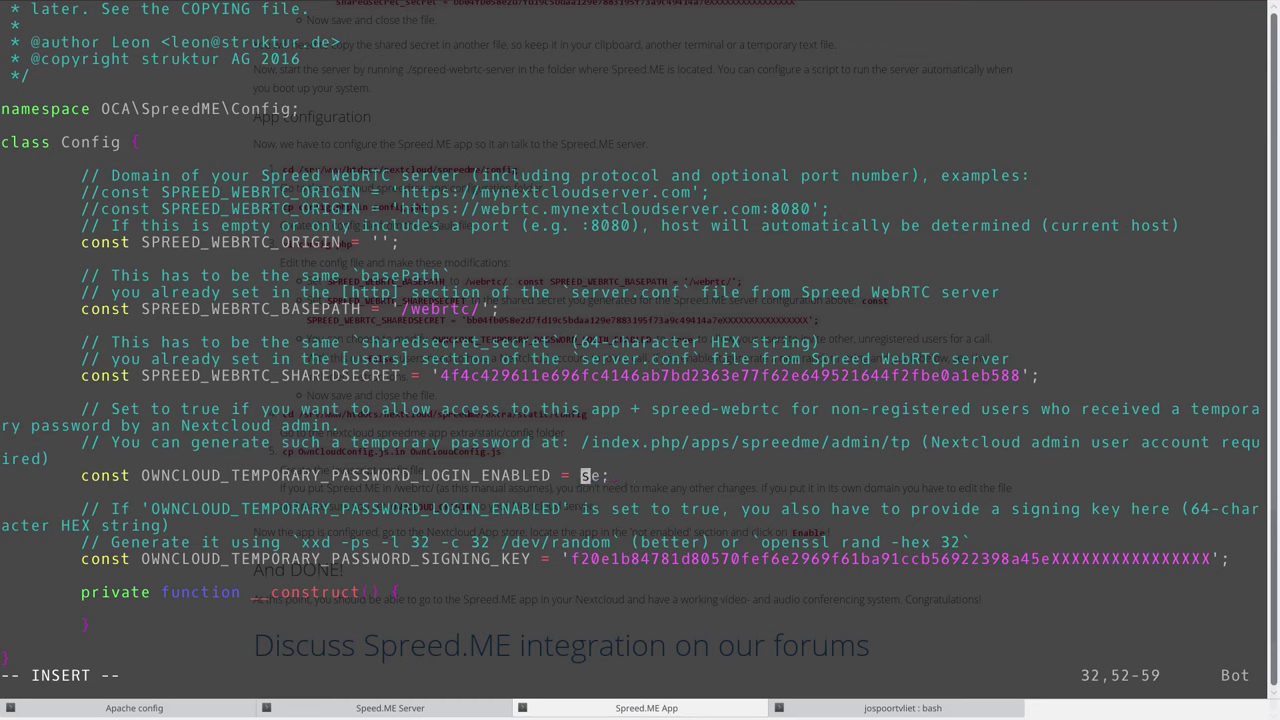
pyautogui.write('true')
# Delete the old temporary-password signing key value.
pyautogui.press('Down')
pyautogui.press('Down')
pyautogui.press('Down')
pyautogui.press('Down')
pyautogui.press('Left')
pyautogui.press('Left')
pyautogui.press('Left')
pyautogui.press('Left')
pyautogui.press('BackSpace')
pyautogui.press('Delete')
pyautogui.press('Delete')
pyautogui.press('Delete')
pyautogui.press('Delete')
pyautogui.press('Delete')
pyautogui.press('Delete')
pyautogui.press('Delete')
pyautogui.press('Delete')
pyautogui.press('Delete')
pyautogui.press('Delete')
pyautogui.press('Delete')
pyautogui.press('Delete')
pyautogui.press('Delete')
pyautogui.press('Delete')
pyautogui.press('Delete')
pyautogui.press('Delete')
pyautogui.press('Delete')
pyautogui.press('Delete')
pyautogui.press('Delete')
pyautogui.press('Delete')
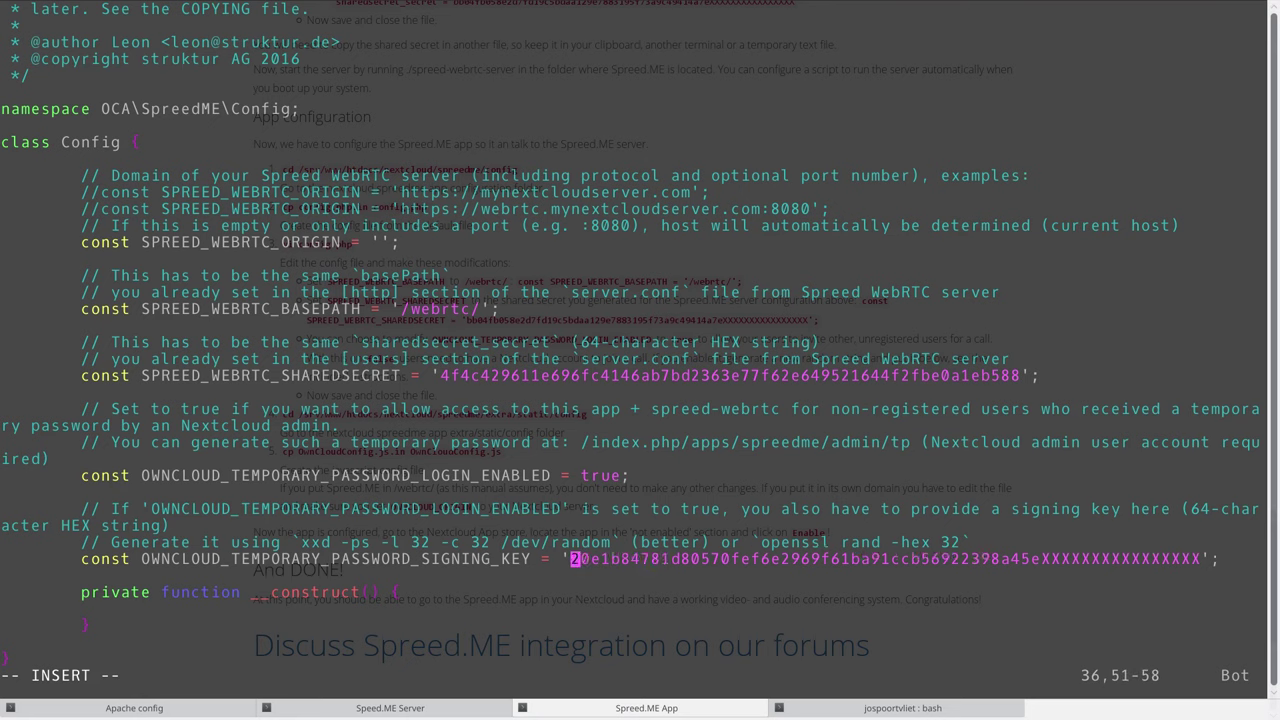
pyautogui.press('Delete')
pyautogui.press('Delete')
pyautogui.press('Delete')
pyautogui.press('Delete')
pyautogui.press('Delete')
pyautogui.press('Delete')
pyautogui.press('Delete')
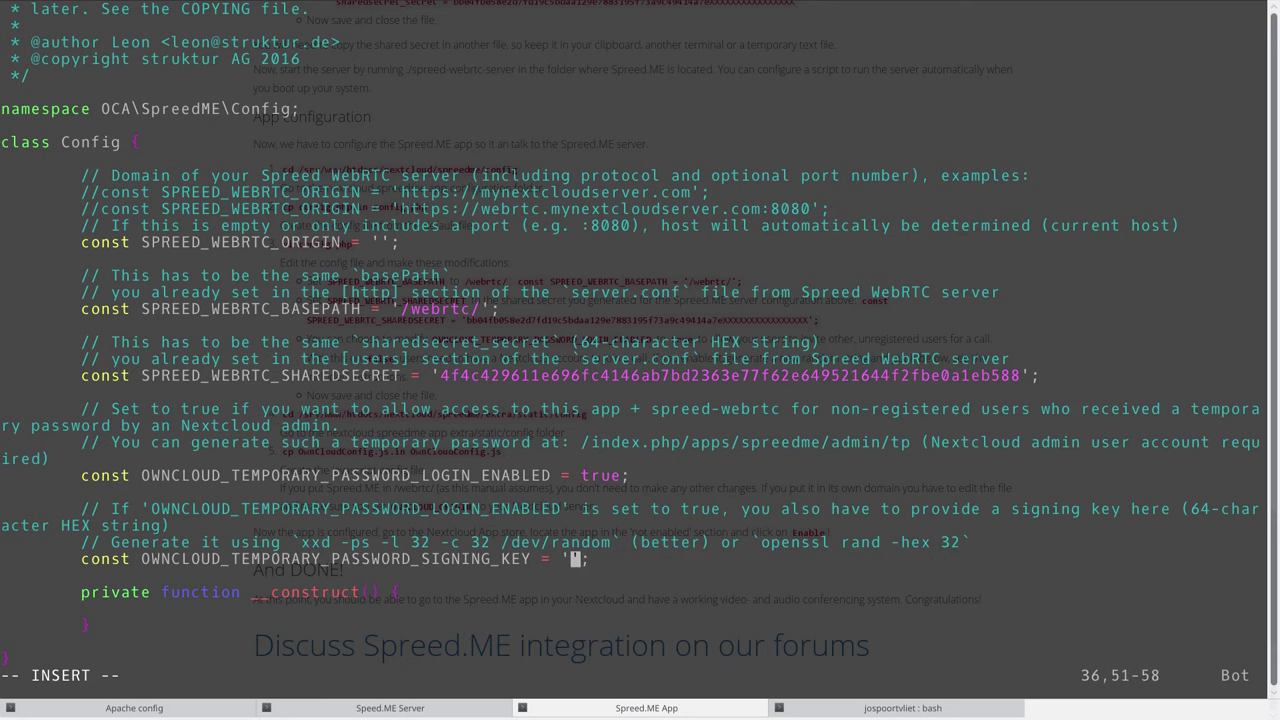
# Generate a new 64-character key with openssl rand -hex 32 and paste it as the signing key.
pyautogui.hotkey('shift', 'Right')
pyautogui.press('Up')
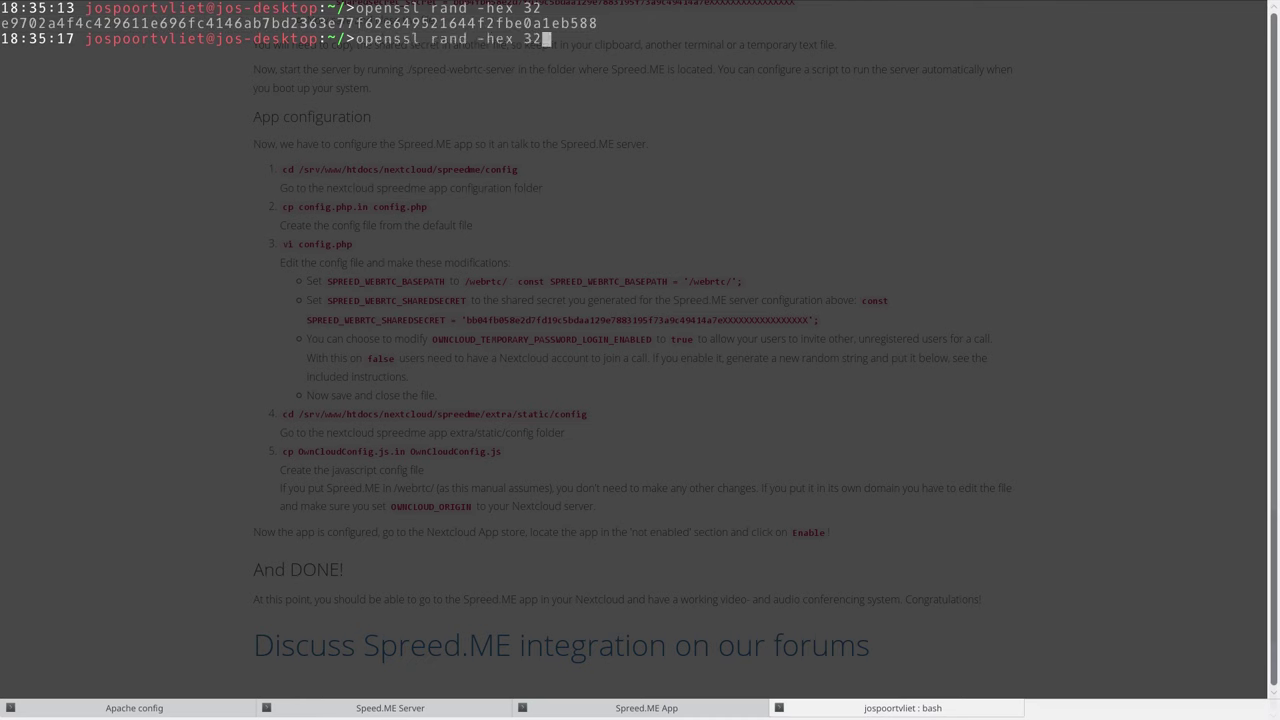
pyautogui.press('Return')
pyautogui.doubleClick(379, 53)
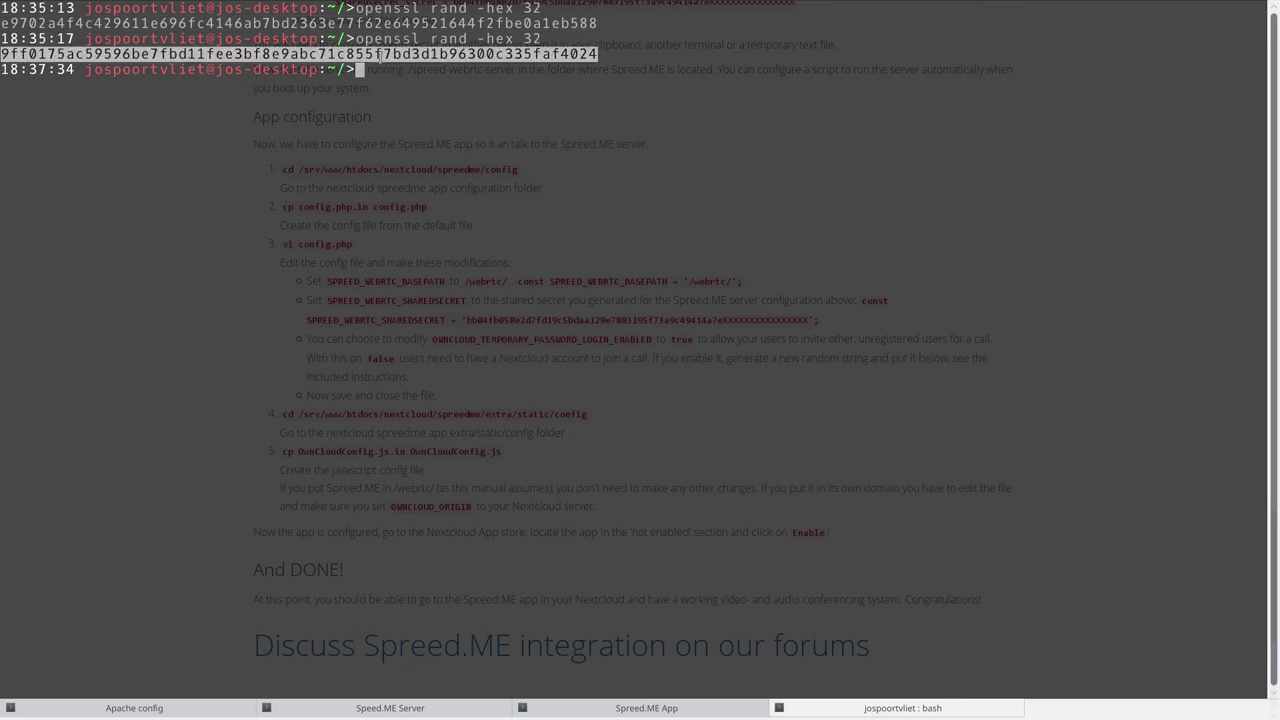
pyautogui.rightClick(380, 63)
pyautogui.click(400, 72)
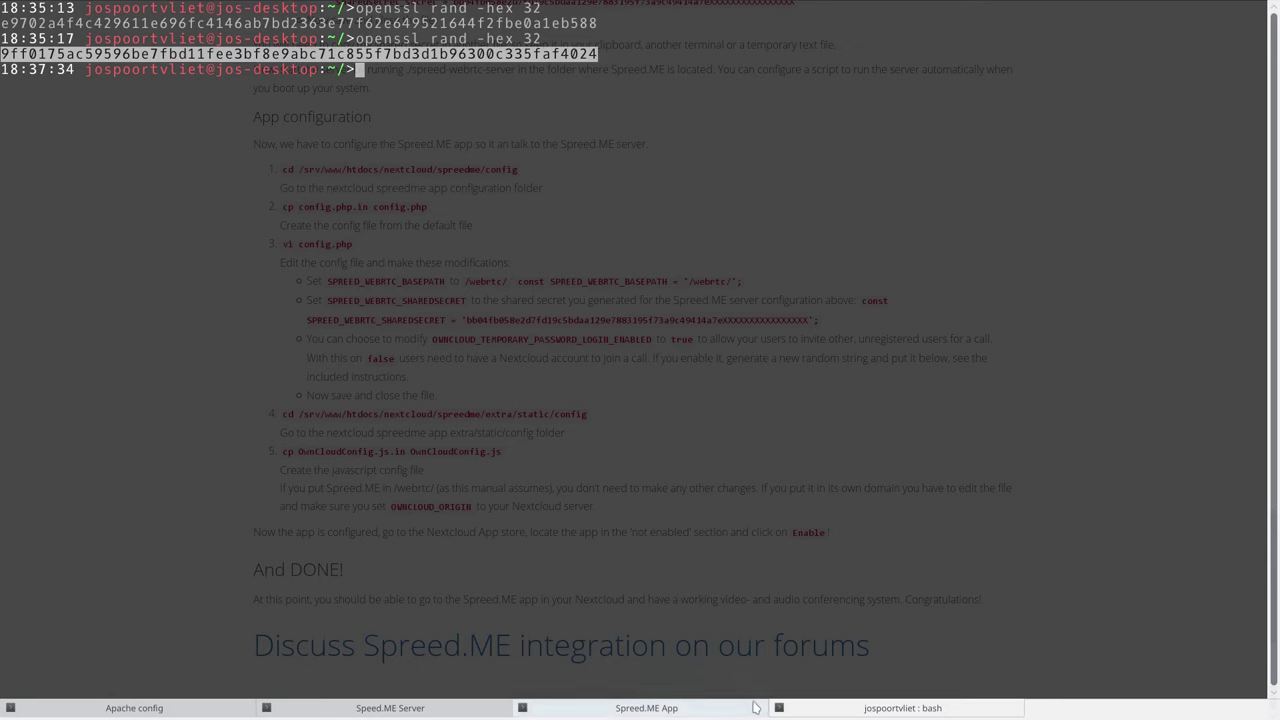
pyautogui.click(705, 708)
pyautogui.hotkey('ctrl', 'shift', 'v')
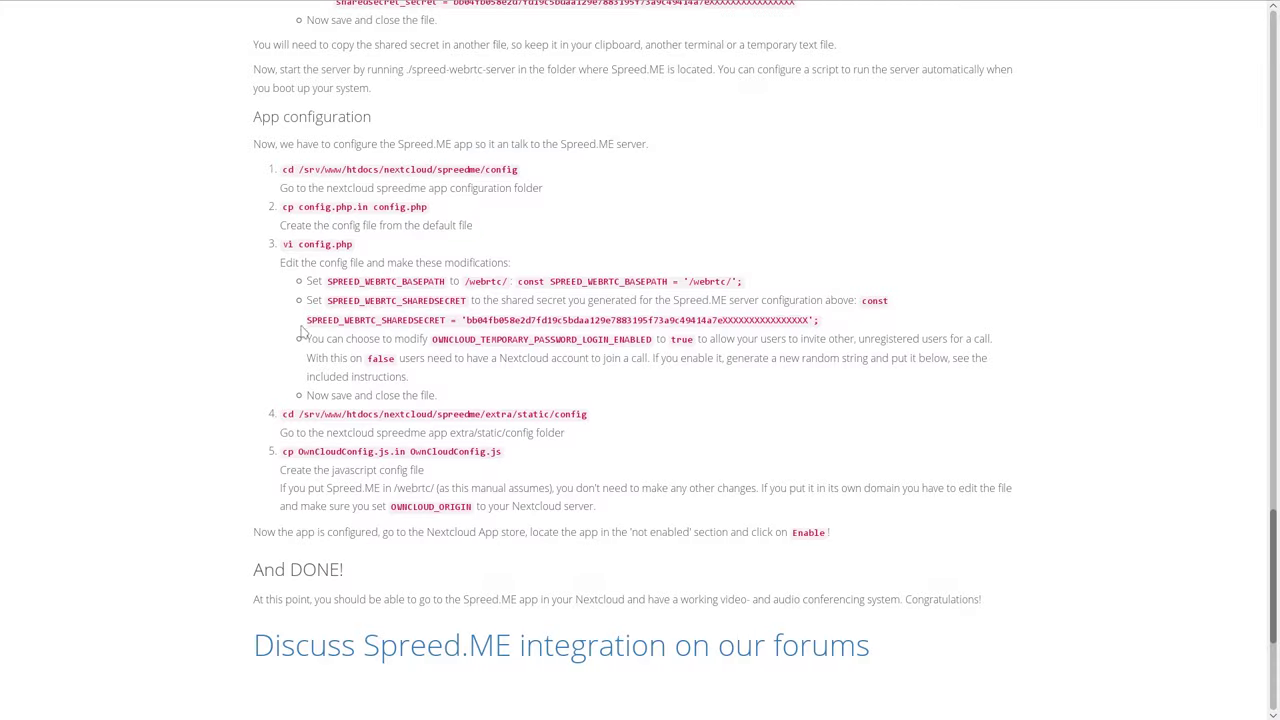
# Save config.php and quit vi with :wq.
pyautogui.moveTo(436, 339); pyautogui.dragTo(652, 340)
pyautogui.click(578, 393)
pyautogui.press('F12')
pyautogui.press('Escape')
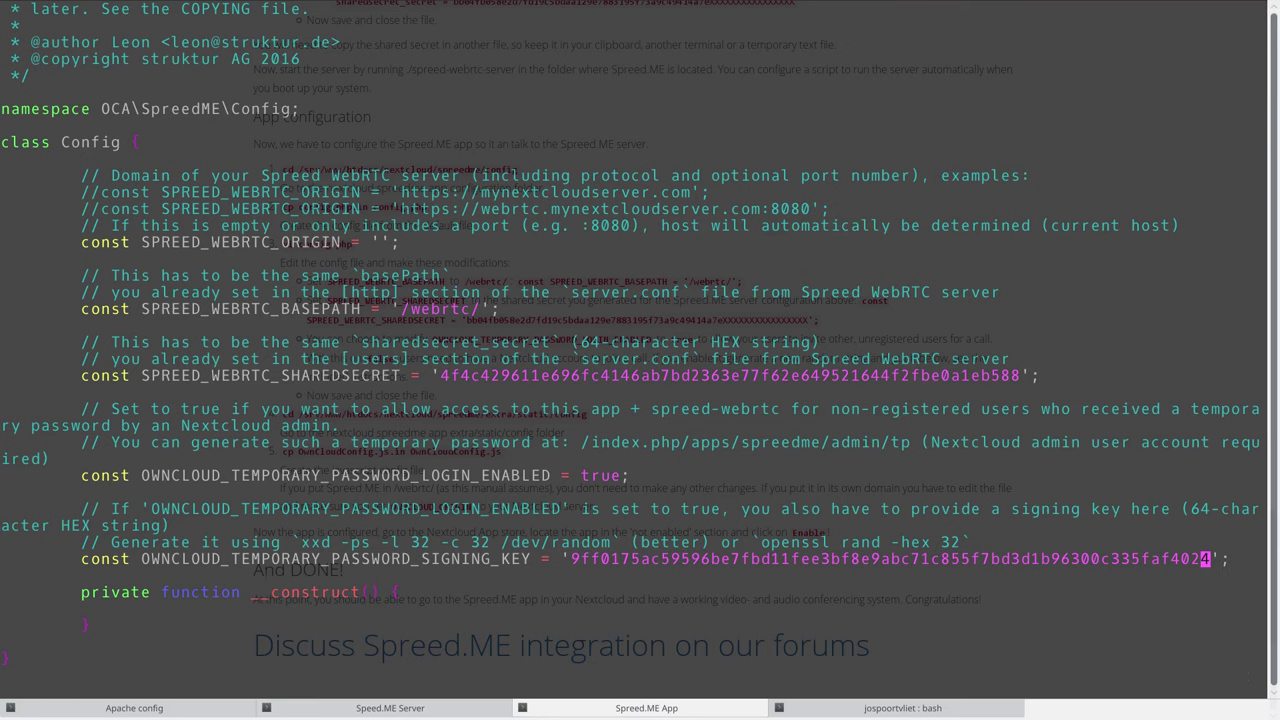
pyautogui.write(':wq')
pyautogui.press('Return')
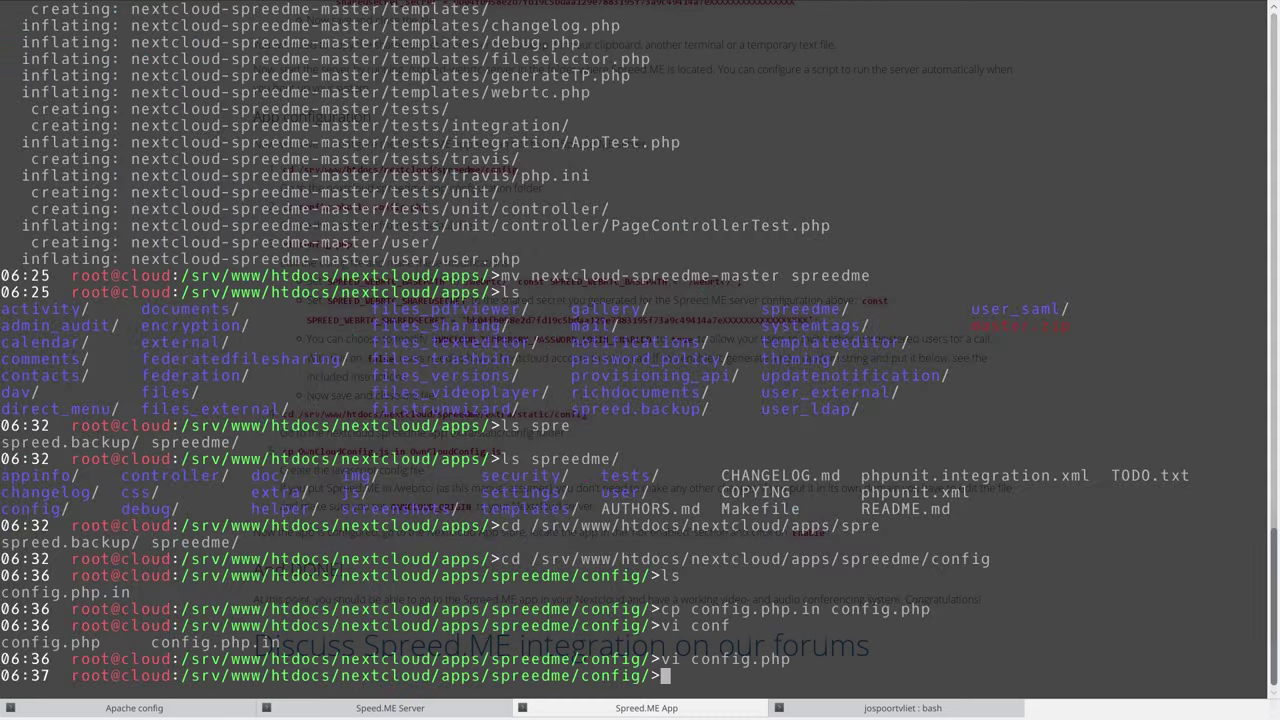
pyautogui.press('F12')
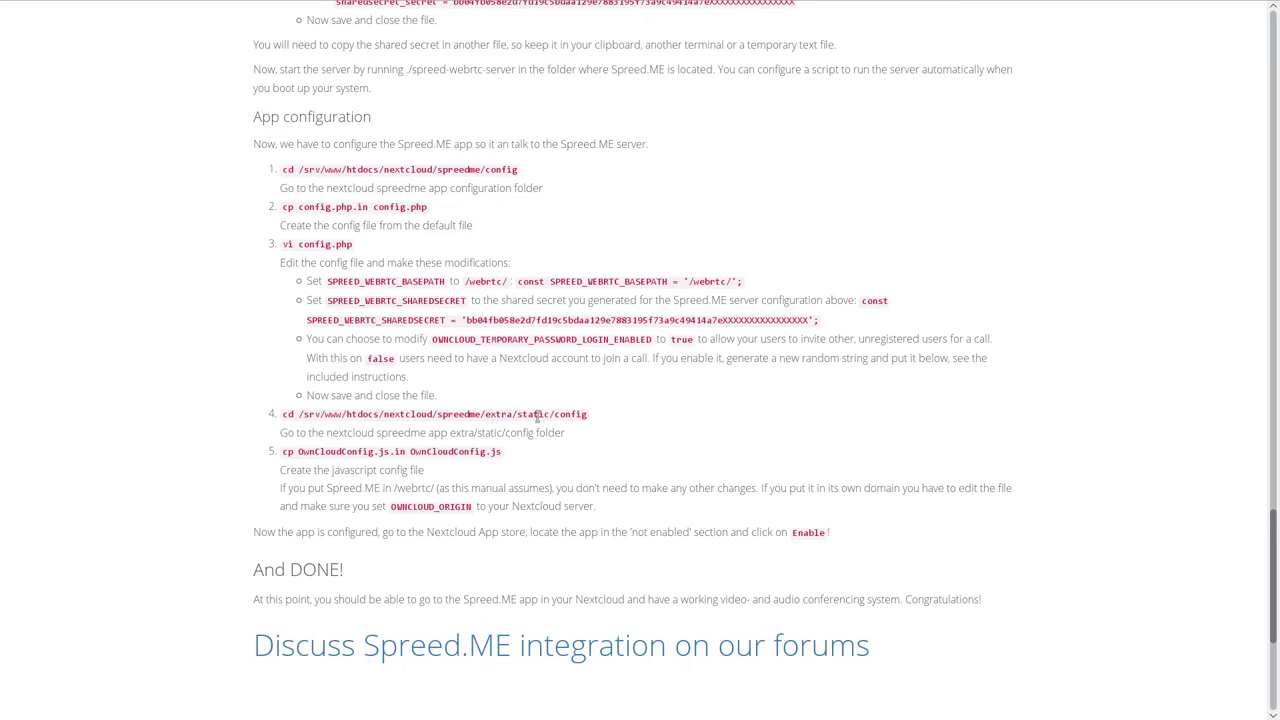
# Move up to the spreedme folder, then into extra/static/config, and list its files.
pyautogui.press('F12')
pyautogui.write('cd ..')
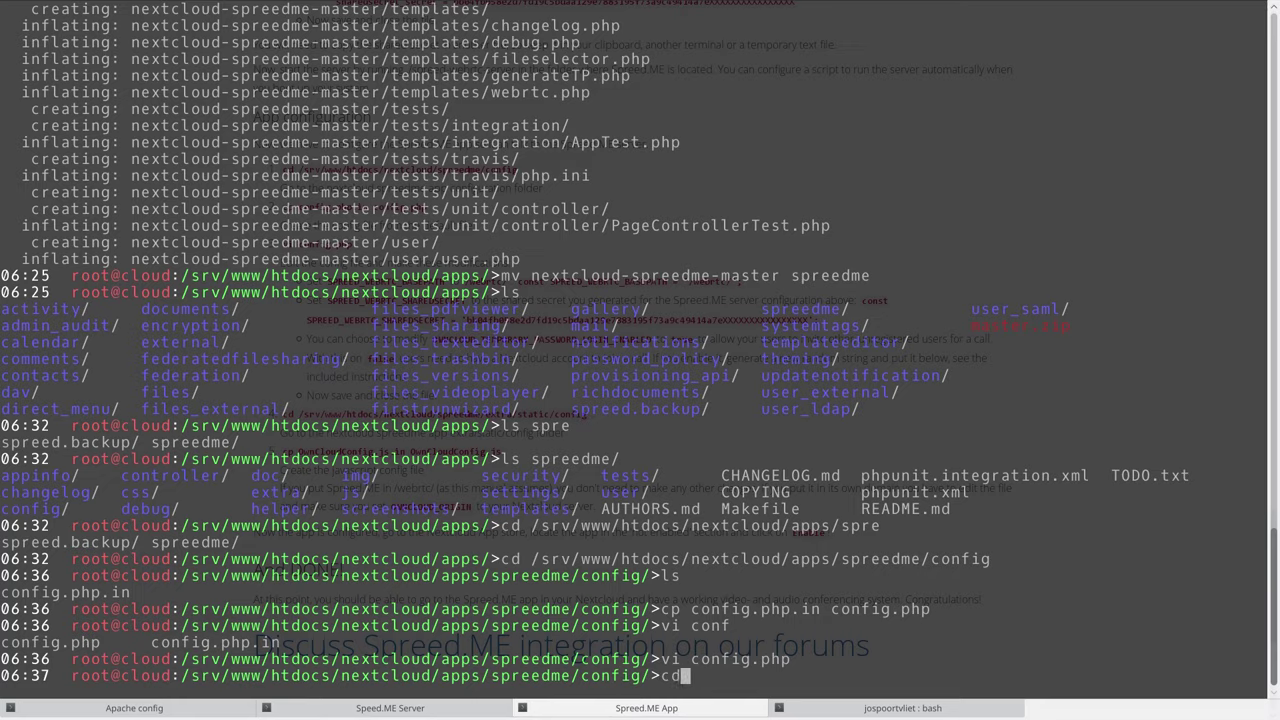
pyautogui.press('Return')
pyautogui.write('cd et')
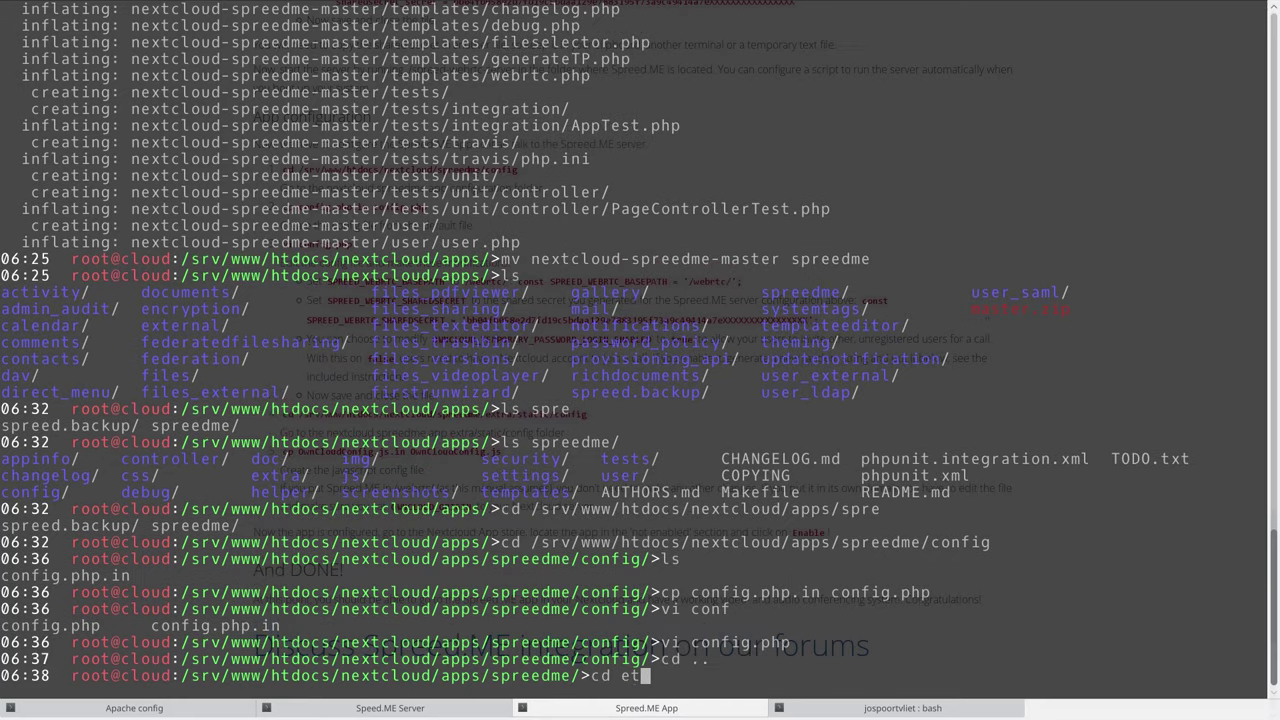
pyautogui.press('BackSpace')
pyautogui.write('xtra/static/c')
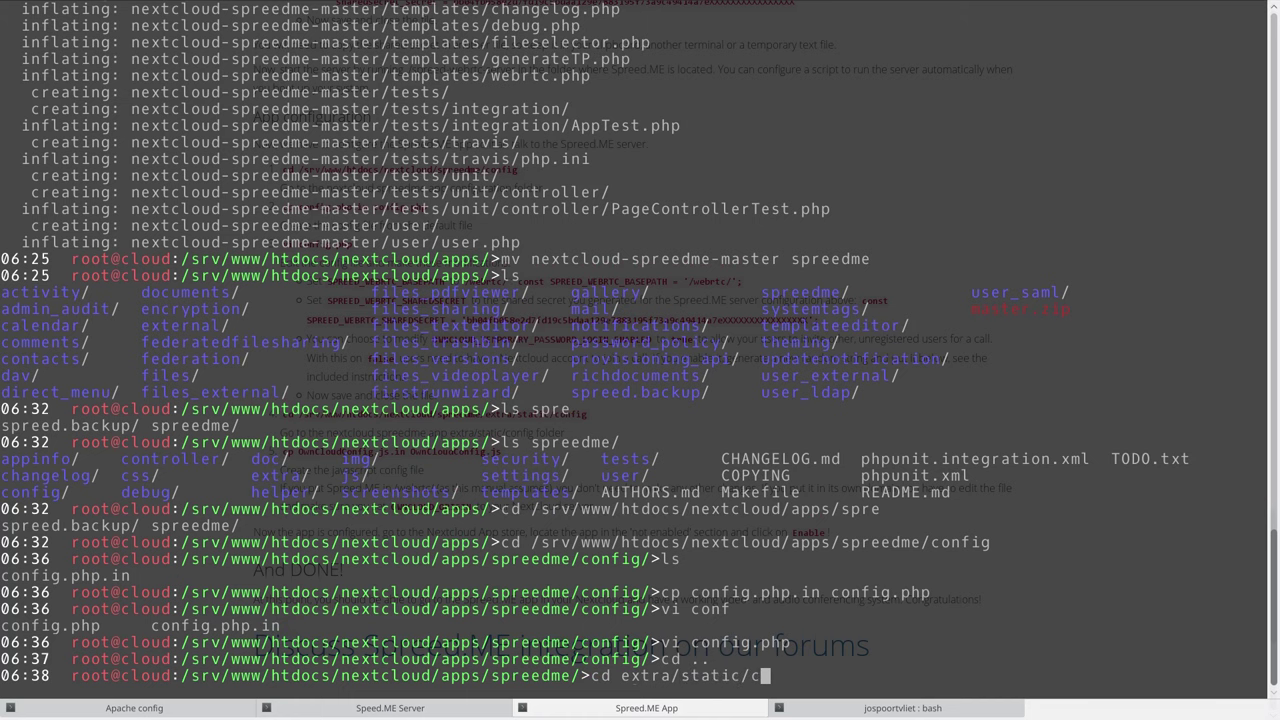
pyautogui.write('onf')
pyautogui.press('Tab')
pyautogui.press('Return')
pyautogui.write('ls')
pyautogui.press('Return')
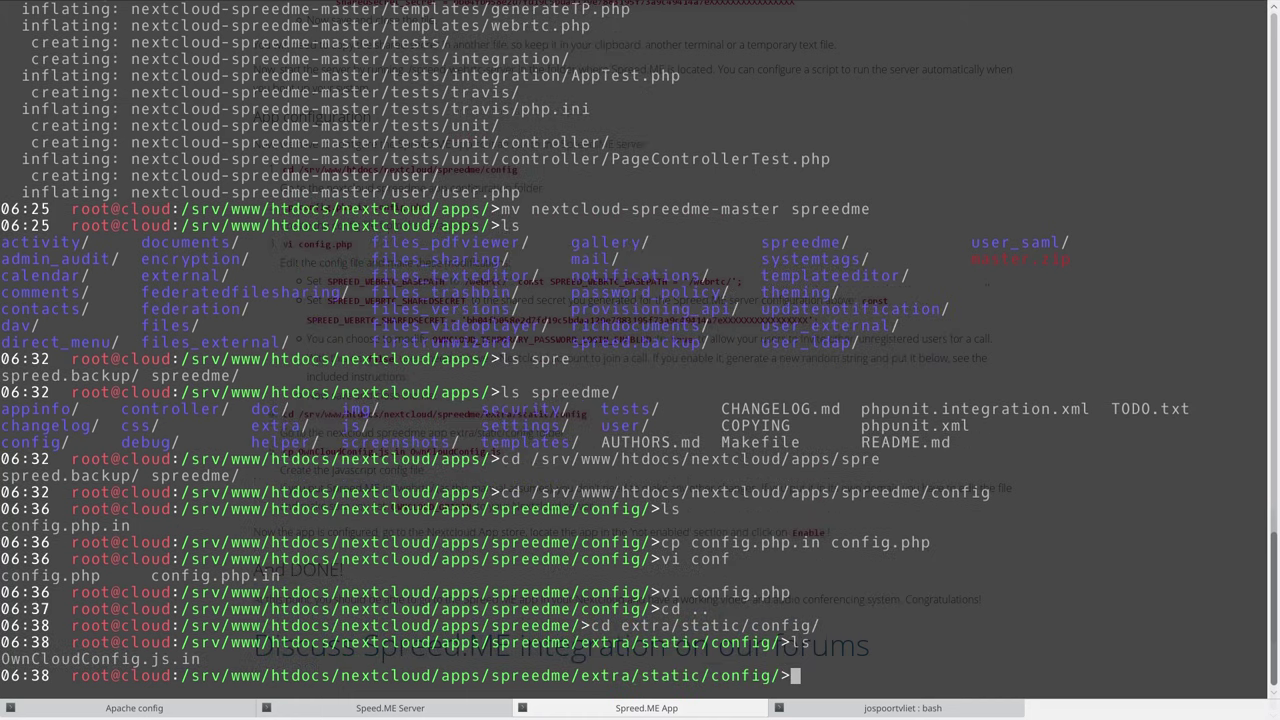
# Create OwnCloudConfig.js from OwnCloudConfig.js.in with cp.
pyautogui.press('F12')
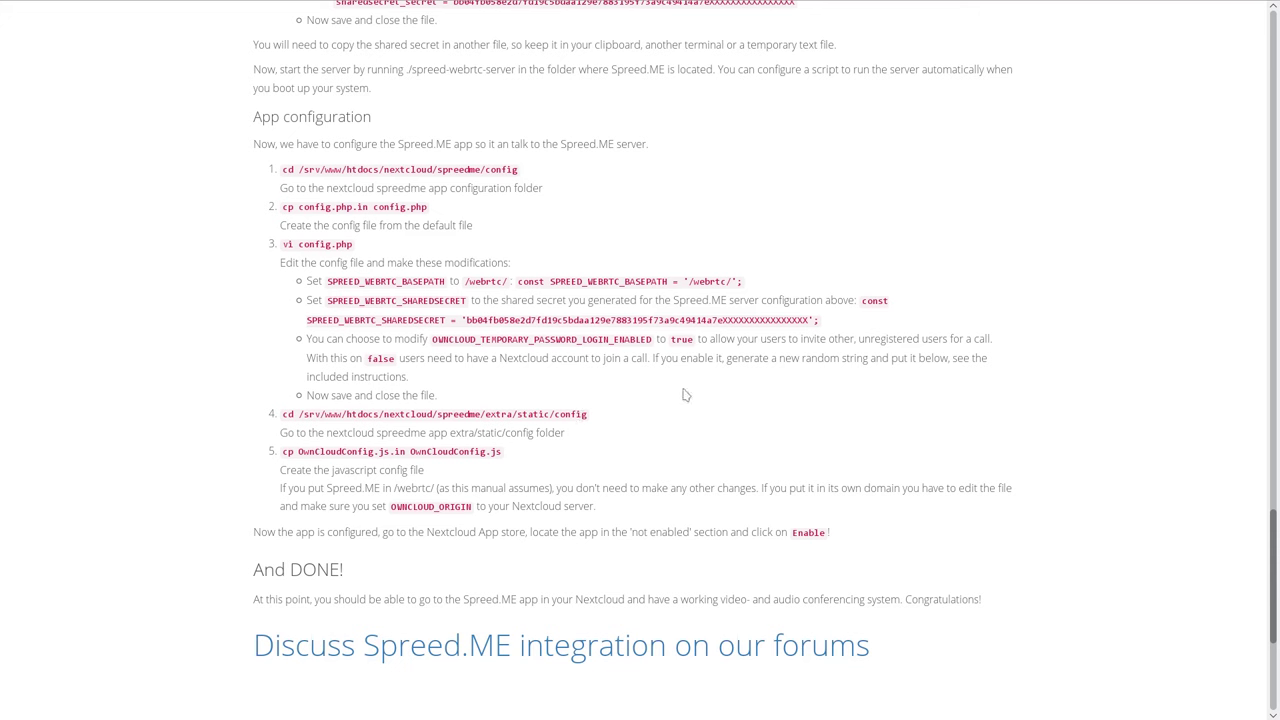
pyautogui.moveTo(502, 451); pyautogui.dragTo(282, 451)
pyautogui.press('F12')
pyautogui.middleClick(604, 491)
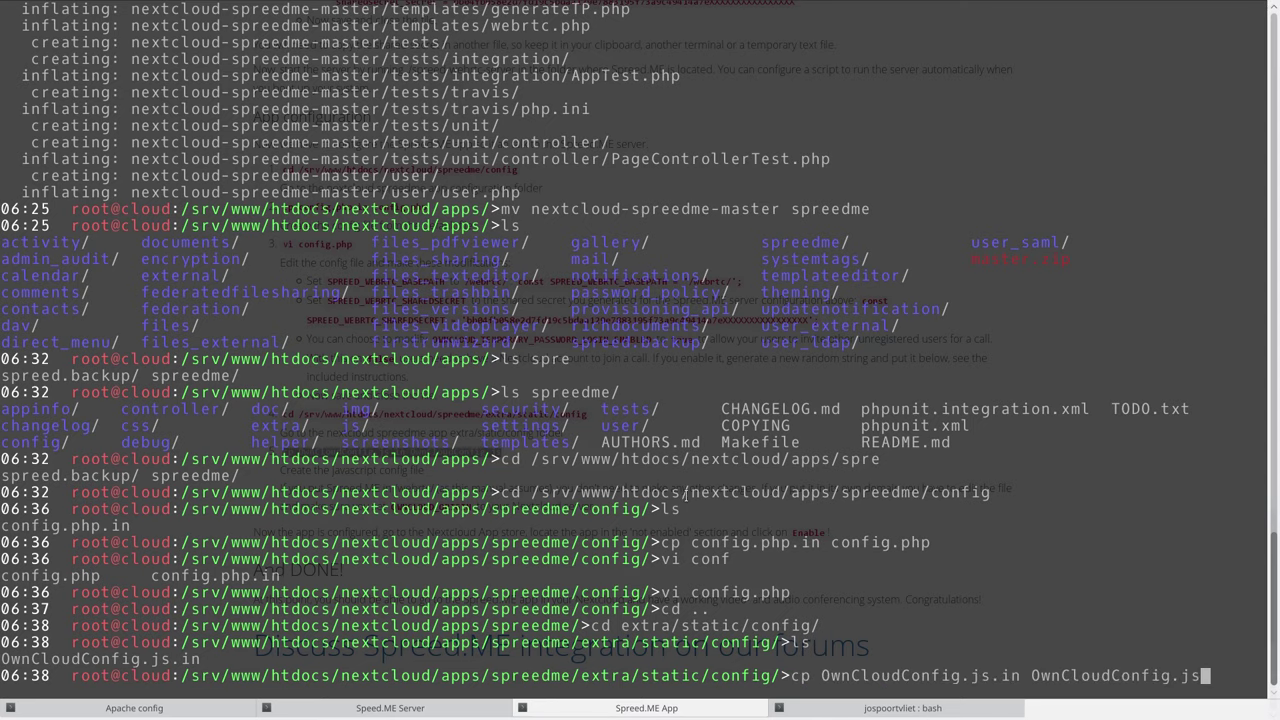
pyautogui.press('Return')
# Type vi OwnCloudConfig.js at the prompt.
pyautogui.press('F12')
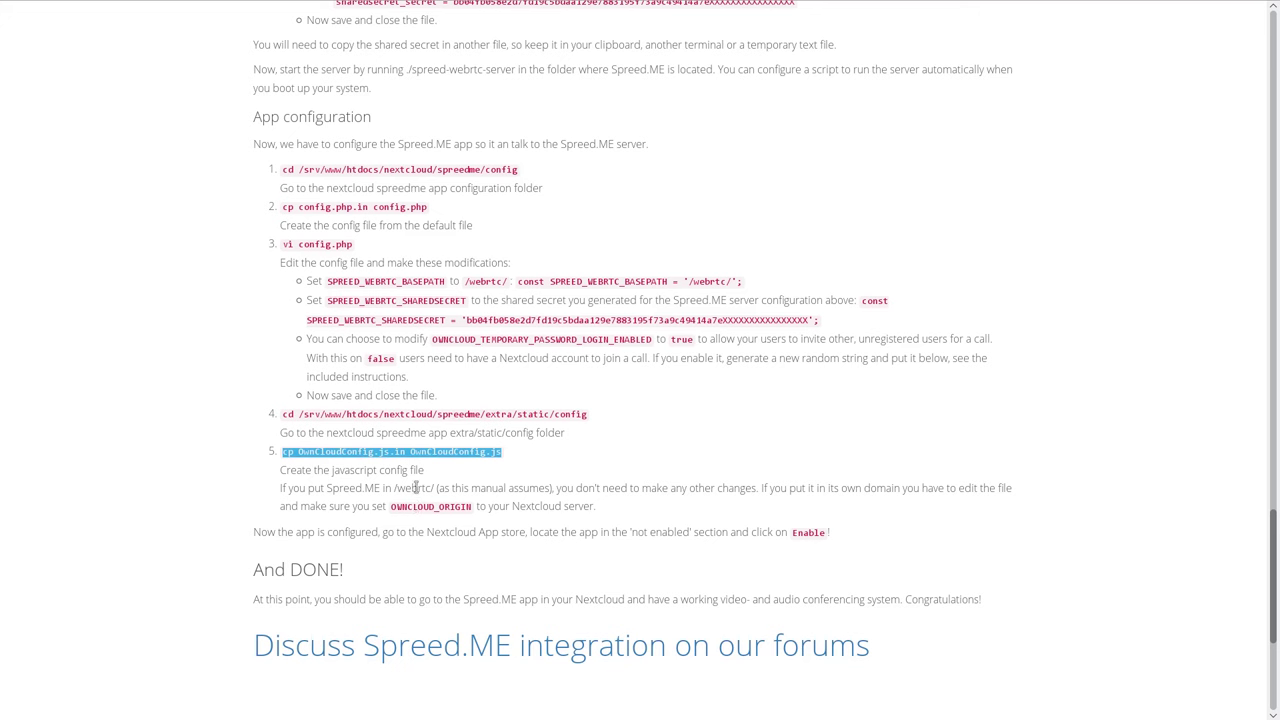
pyautogui.doubleClick(416, 488)
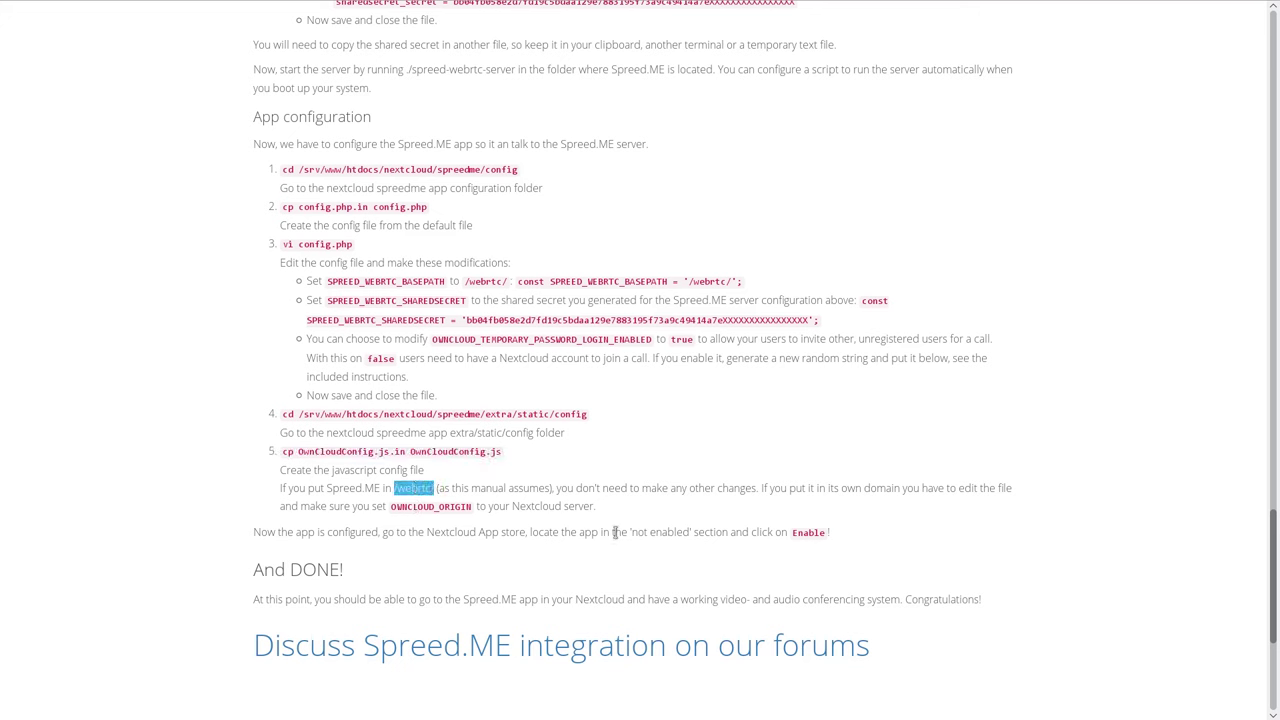
pyautogui.hotkey('alt', 'Tab')
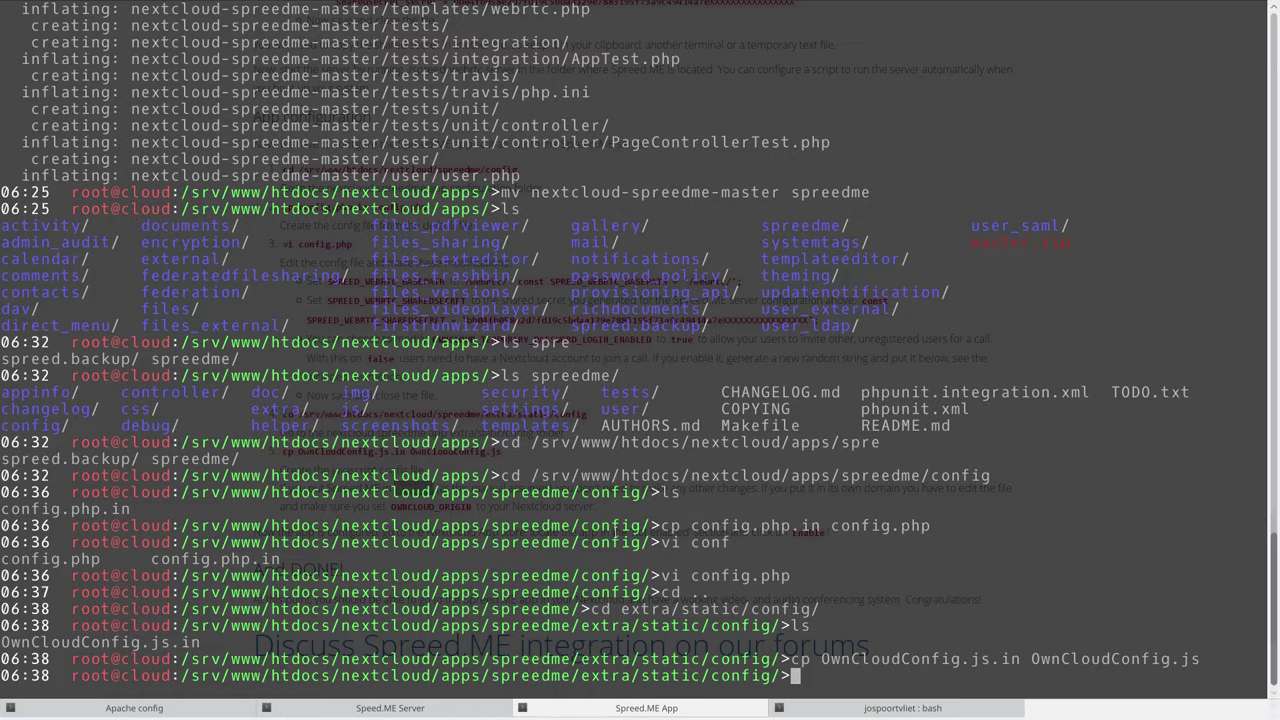
pyautogui.write('vi O')
pyautogui.press('Tab')
pyautogui.press('Tab')
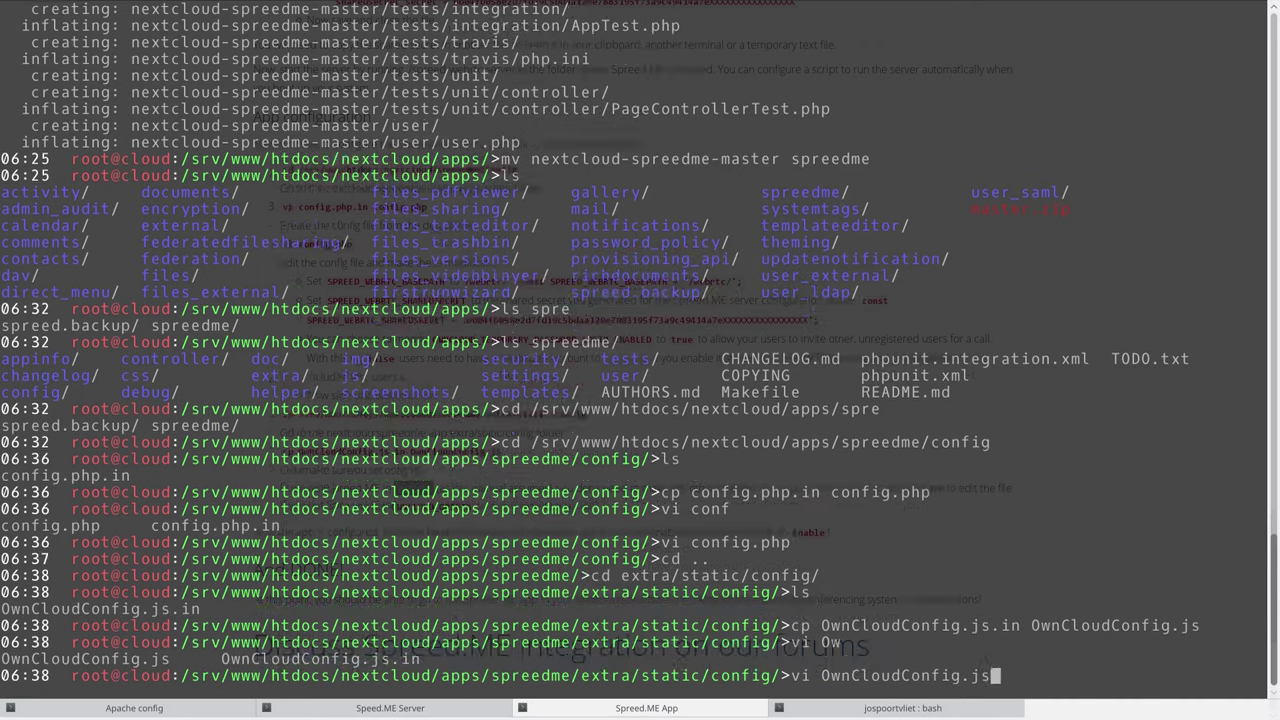
# Open OwnCloudConfig.js and confirm OWNCLOUD_ORIGIN is left empty.
pyautogui.press('Return')
pyautogui.press('Up')
pyautogui.press('Up')
pyautogui.press('Up')
pyautogui.press('Up')
pyautogui.press('Up')
pyautogui.press('Up')
pyautogui.press('Up')
pyautogui.press('Up')
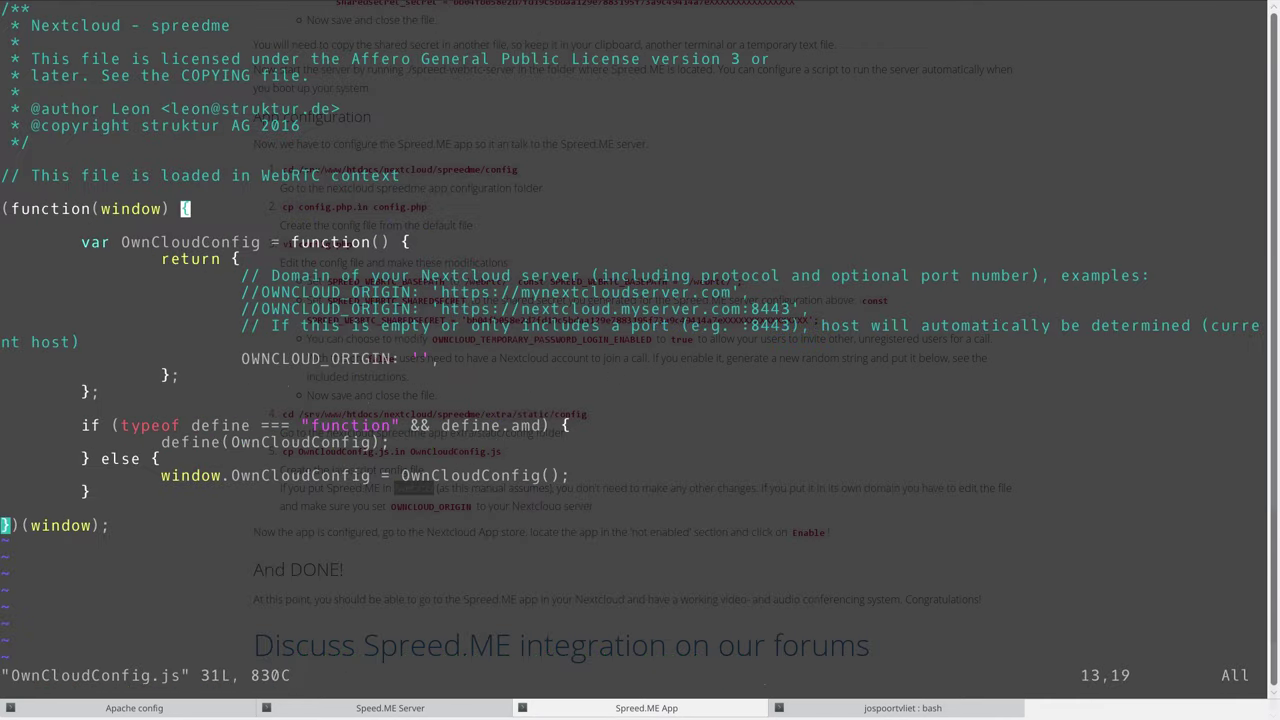
pyautogui.press('Down')
pyautogui.press('Down')
pyautogui.press('Down')
pyautogui.press('Down')
pyautogui.press('Down')
pyautogui.press('Down')
pyautogui.press('Down')
pyautogui.press('w')
pyautogui.press('w')
pyautogui.press('w')
pyautogui.press('w')
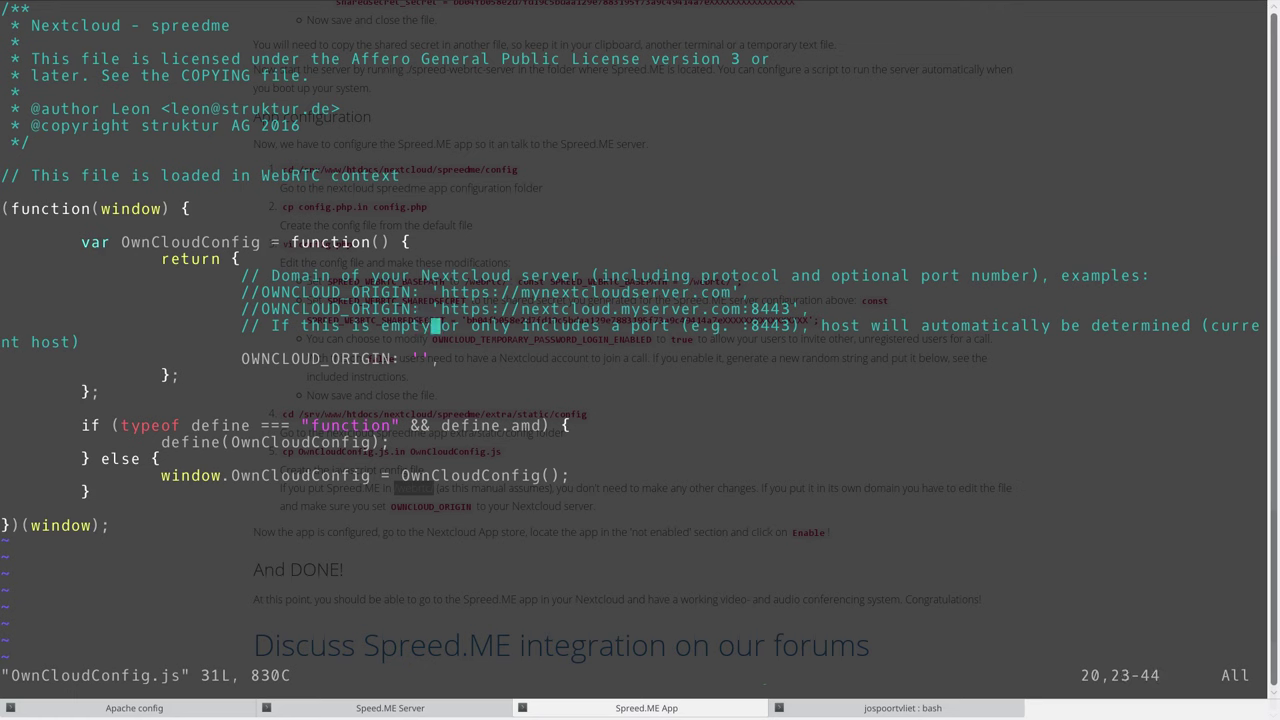
pyautogui.press('Down')
pyautogui.press('Down')
pyautogui.press('Up')
pyautogui.press('Left')
pyautogui.press('Left')
pyautogui.press('Left')
pyautogui.press('Right')
pyautogui.press('Right')
# Save and quit OwnCloudConfig.js unchanged with :wq.
pyautogui.write(':wq')
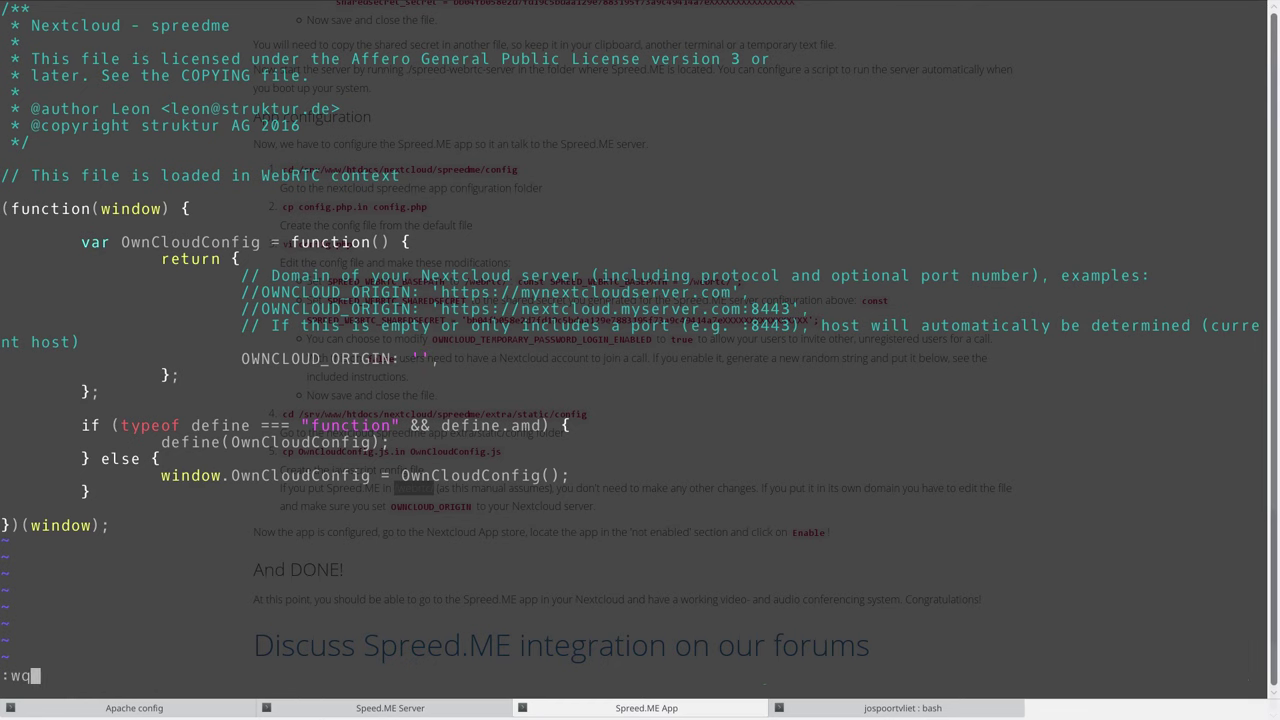
pyautogui.press('Return')
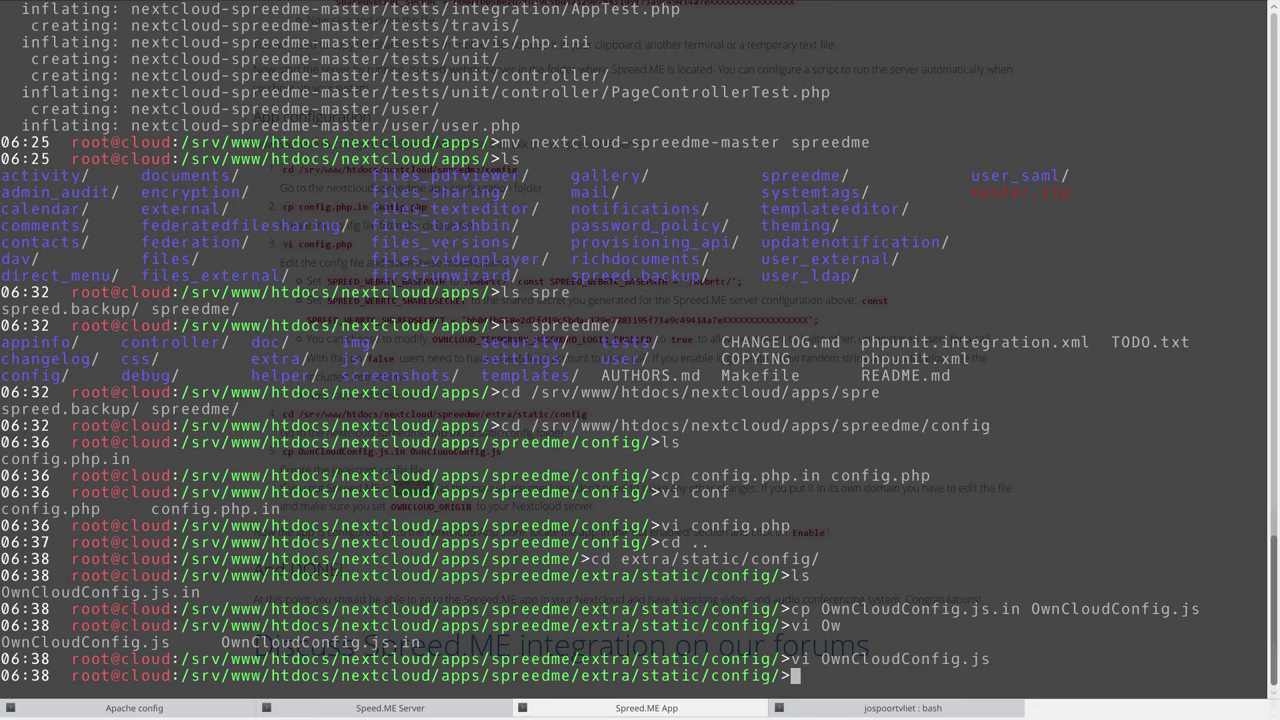
pyautogui.hotkey('alt', 'Tab')
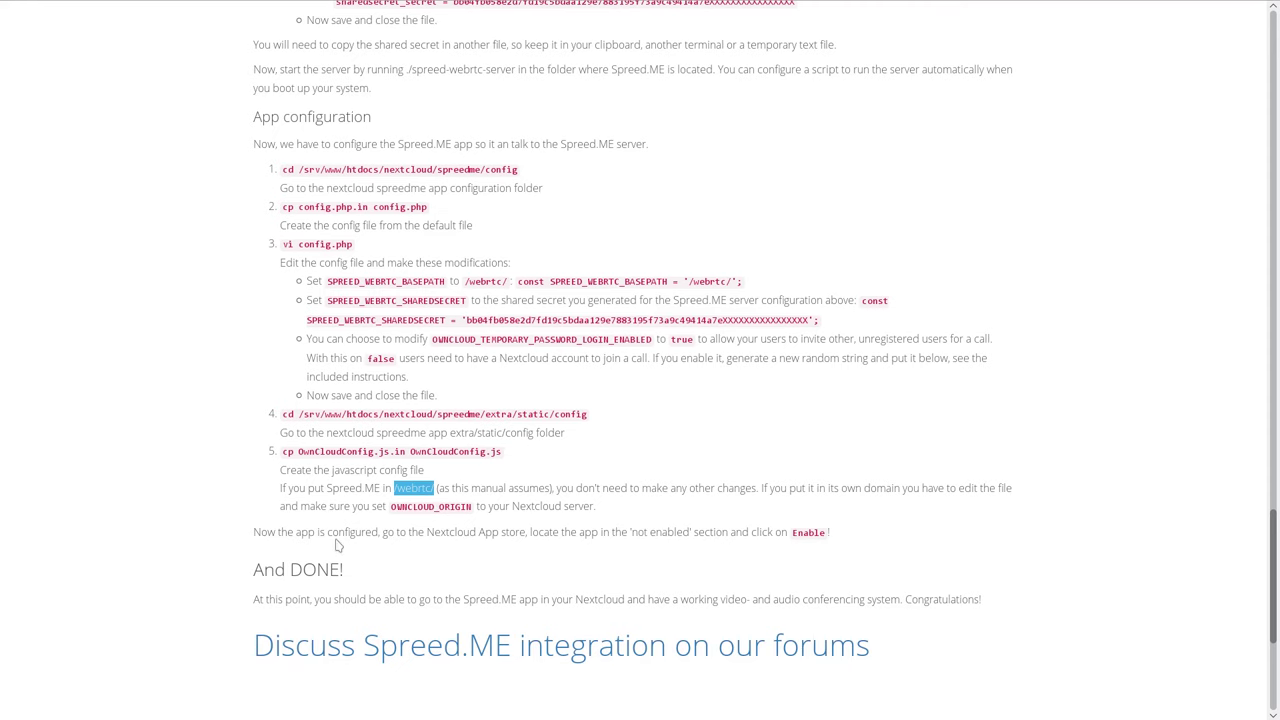
pyautogui.moveTo(294, 532); pyautogui.dragTo(874, 534)
pyautogui.click(870, 534)
pyautogui.hotkey('alt', 'Tab')
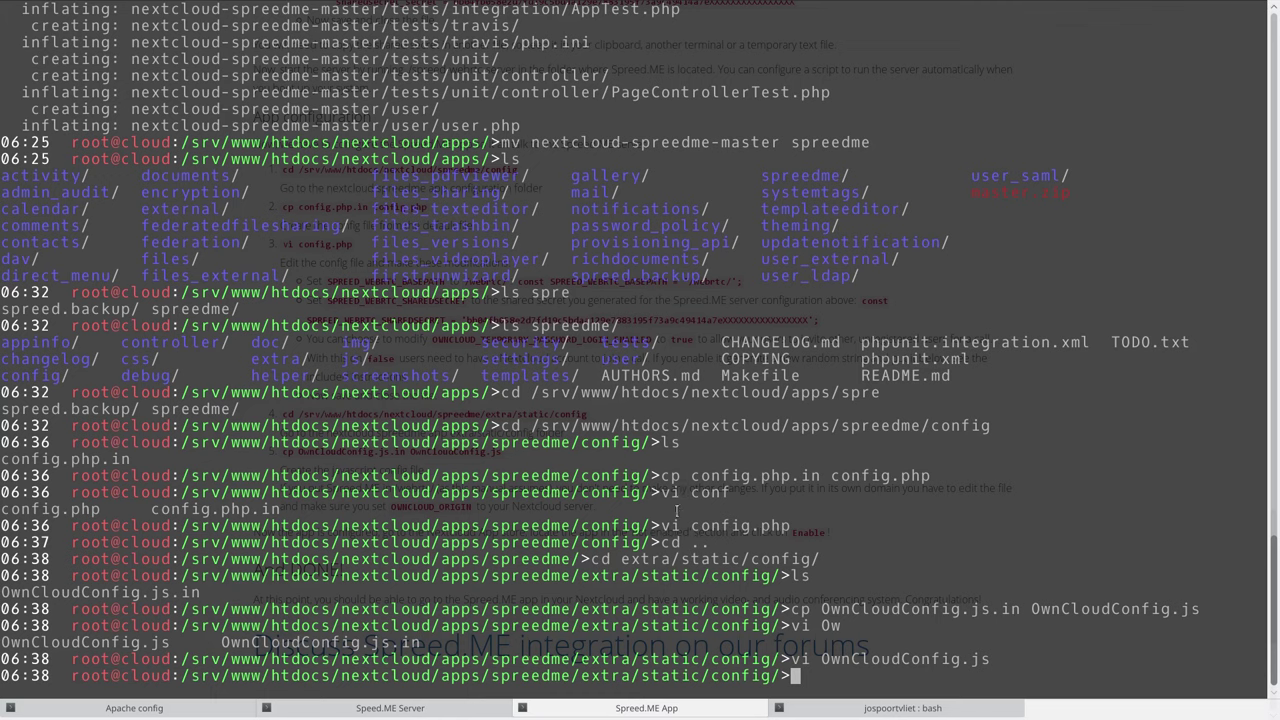
# Start ./spreed-webrtc-server from spreed-webrtc-master, serving HTTP on 127.0.0.1:8080.
pyautogui.scroll(-4, 714, 710)
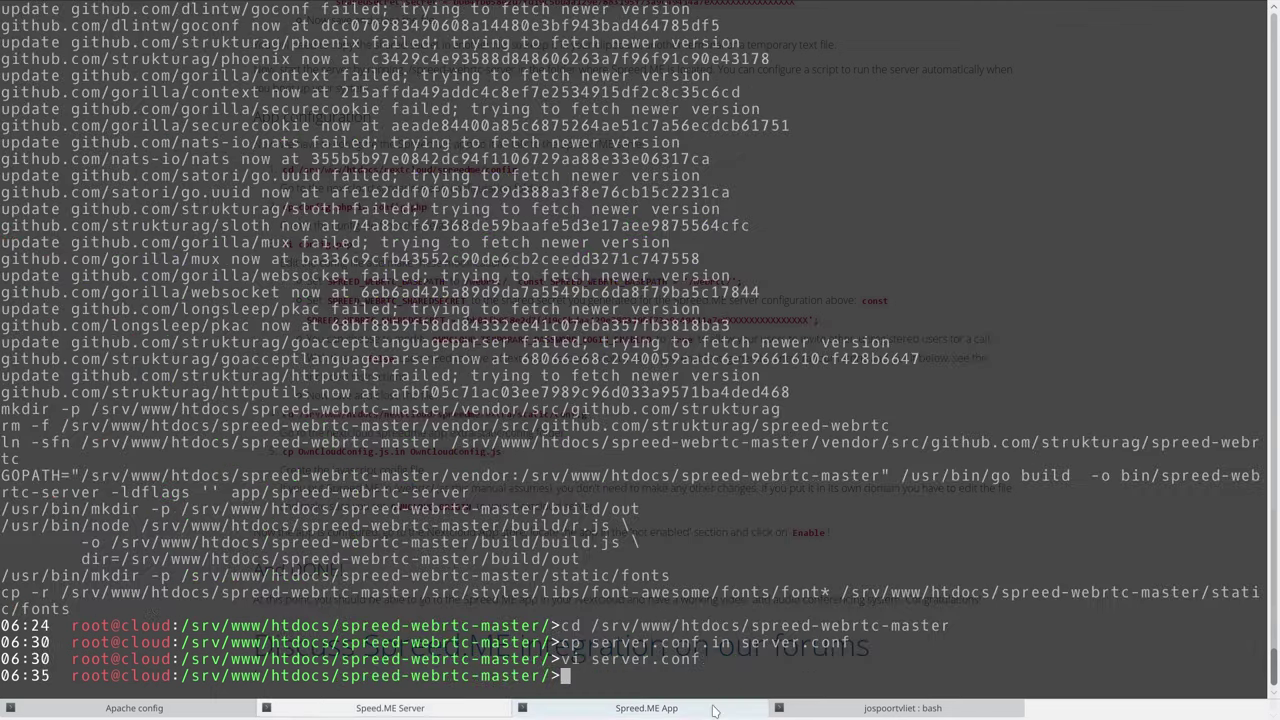
pyautogui.scroll(2, 714, 710)
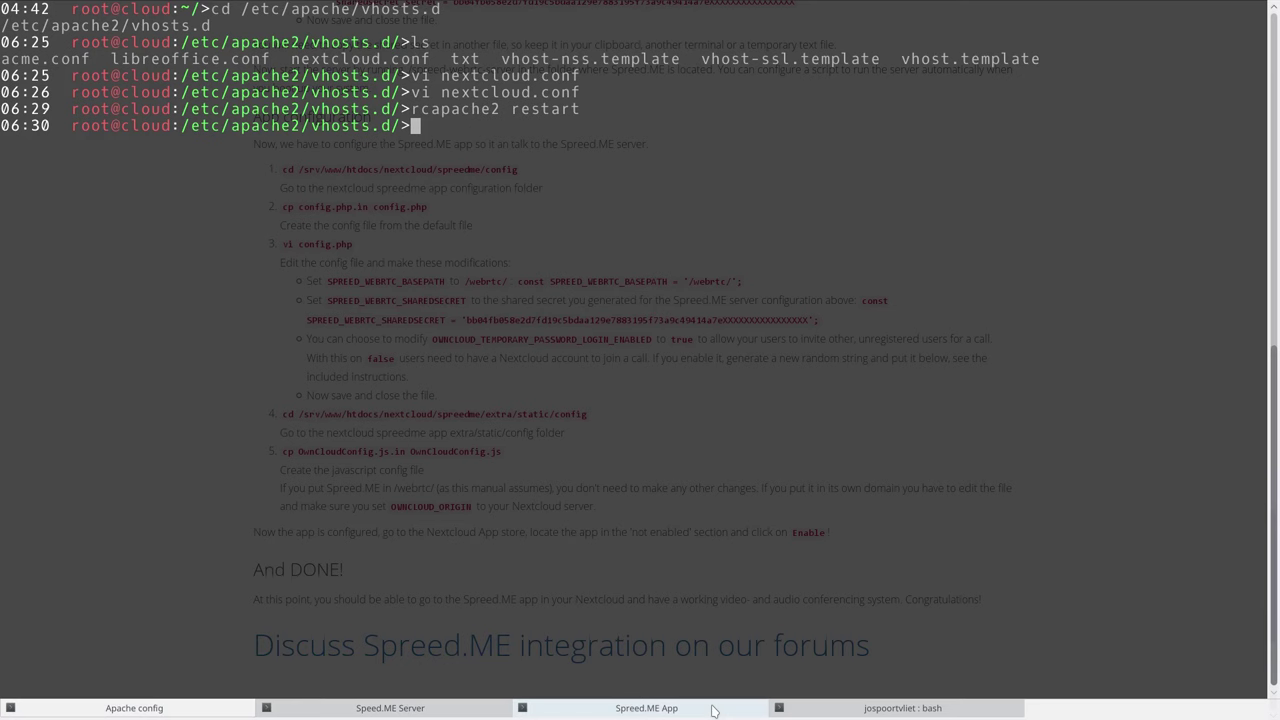
pyautogui.scroll(-1, 714, 710)
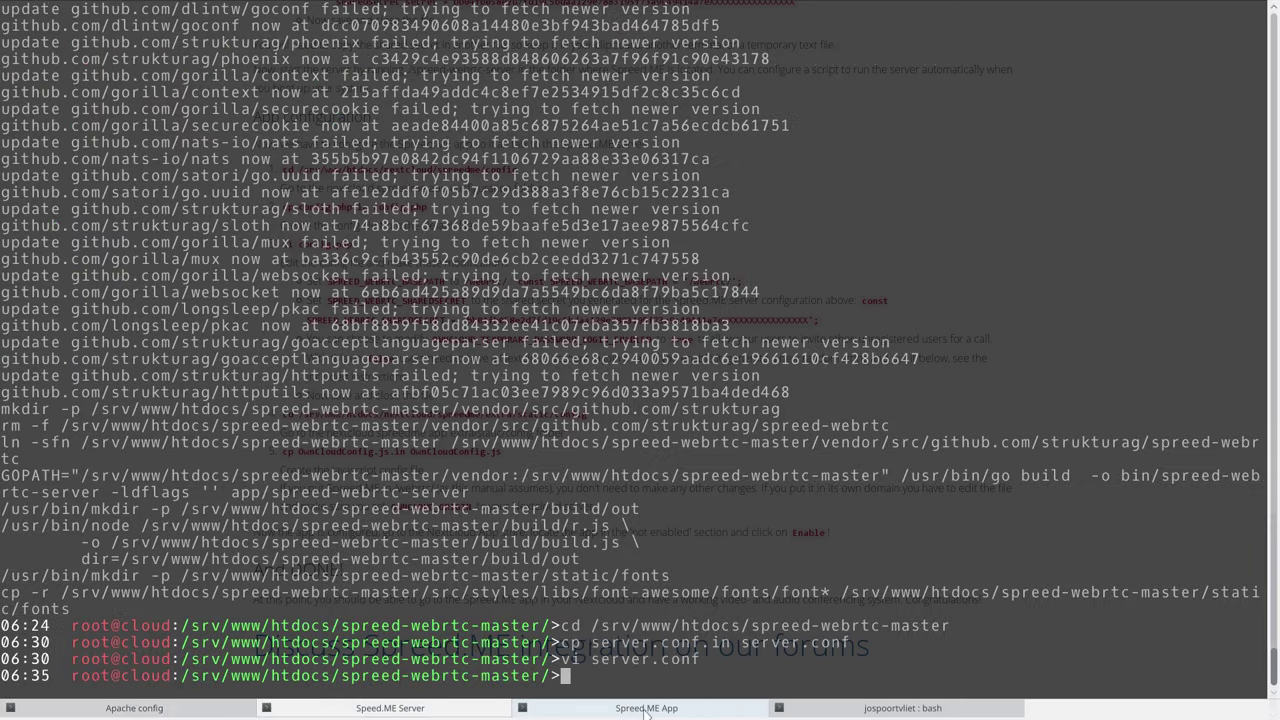
pyautogui.write('./')
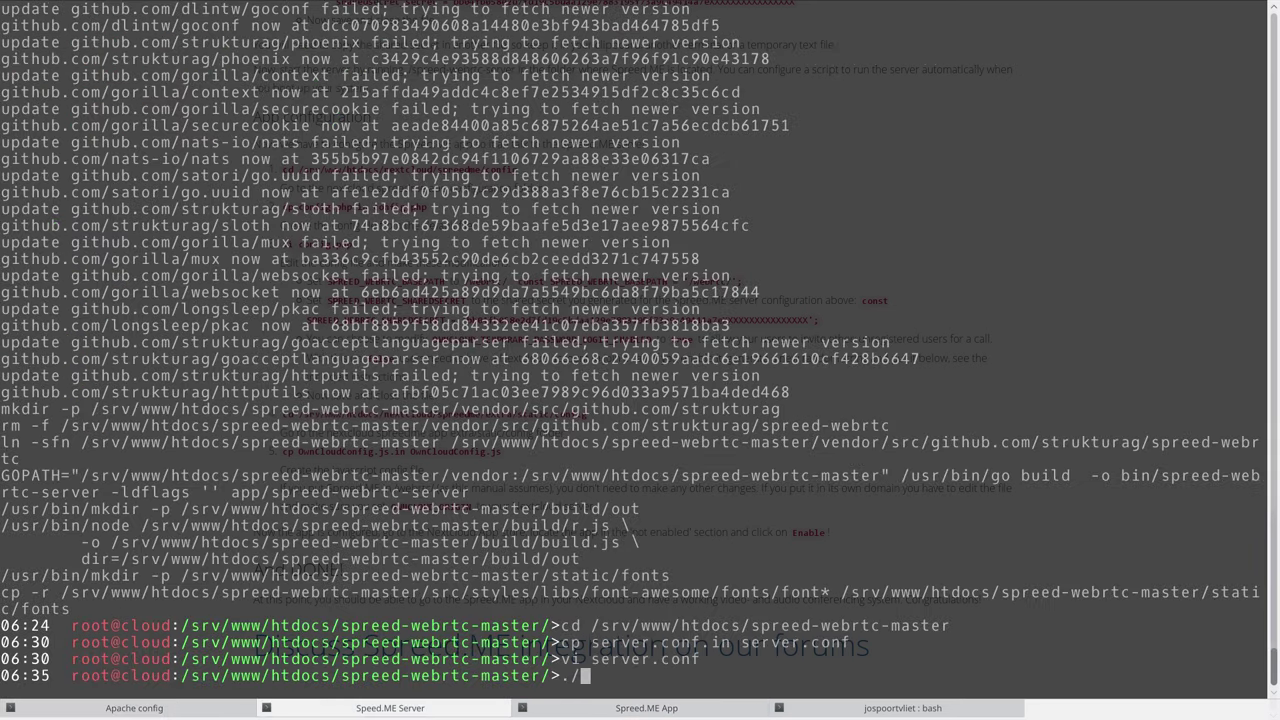
pyautogui.write('spr')
pyautogui.press('Tab')
pyautogui.press('Return')
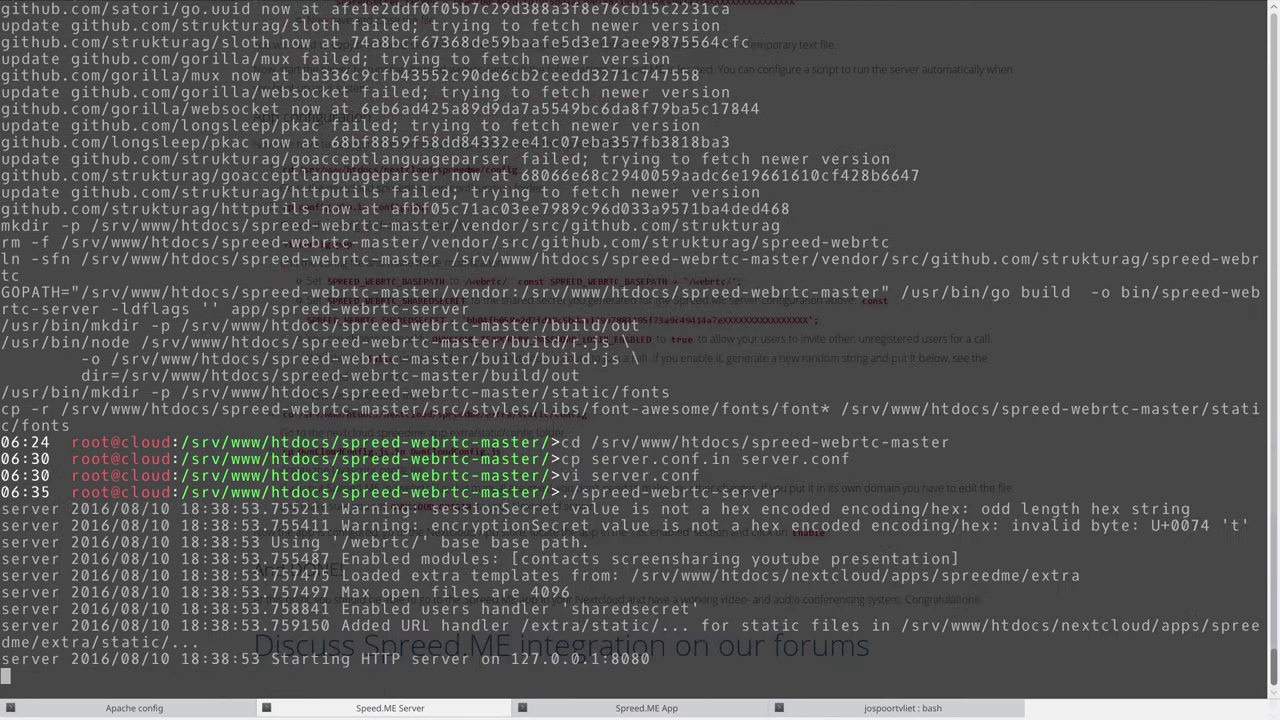
pyautogui.click(660, 708)
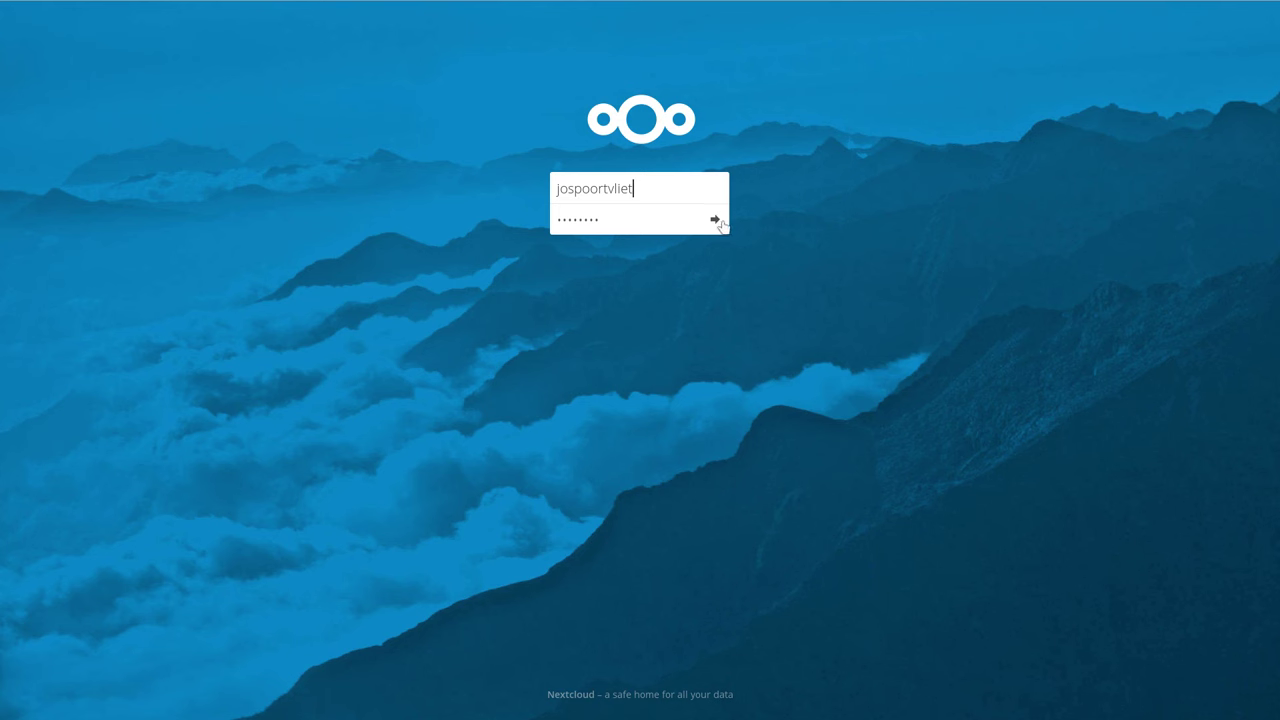
# Sign in to Nextcloud and enable the experimental Spreed.ME app from the Not enabled apps list.
pyautogui.click(715, 219)
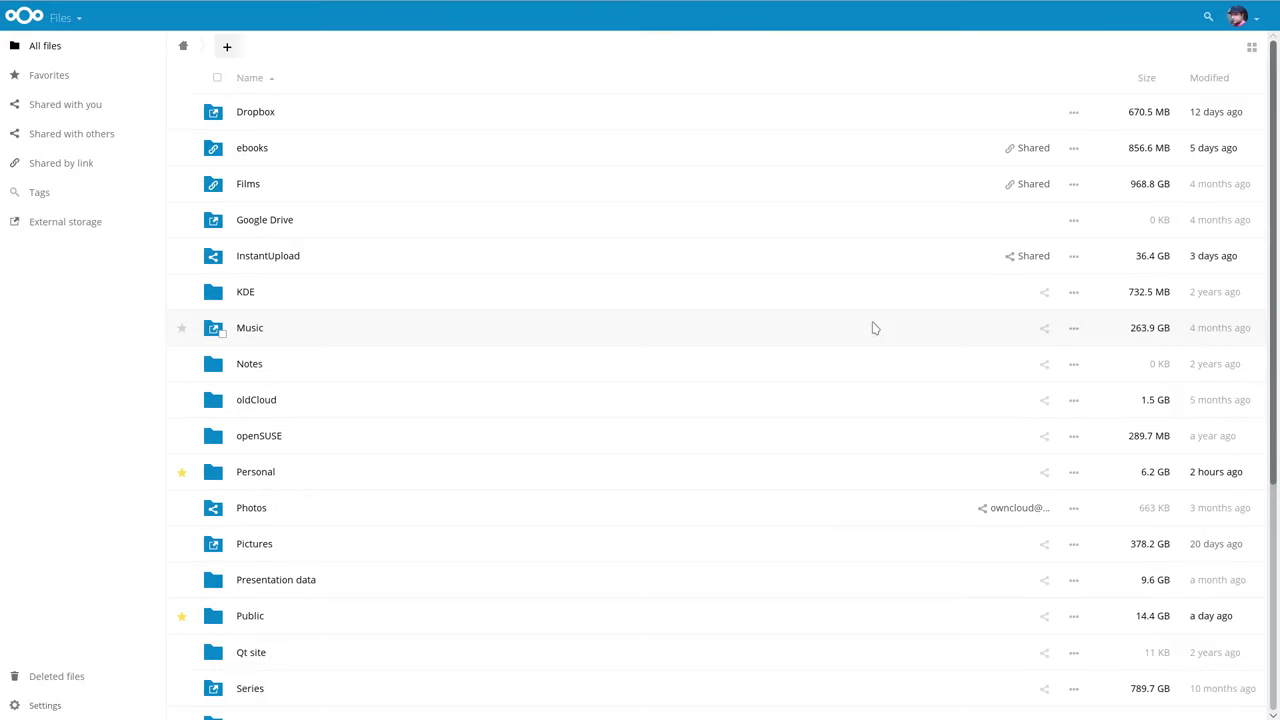
pyautogui.click(66, 18)
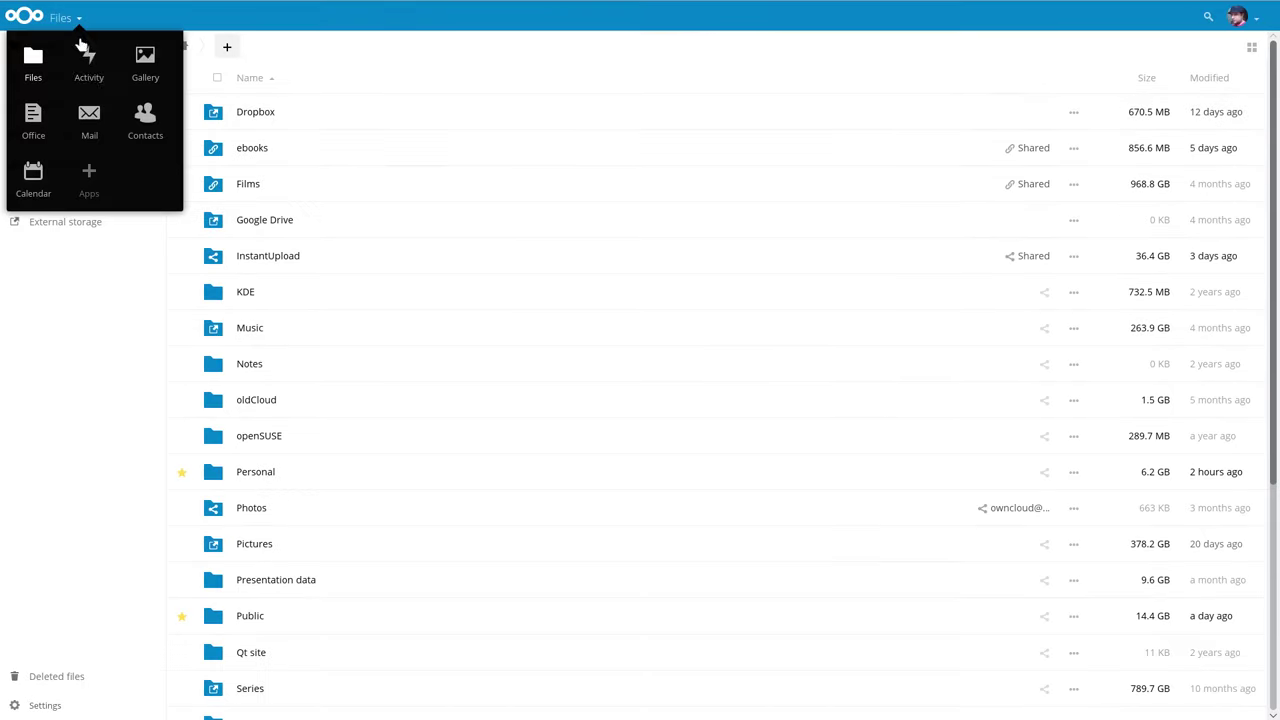
pyautogui.click(87, 176)
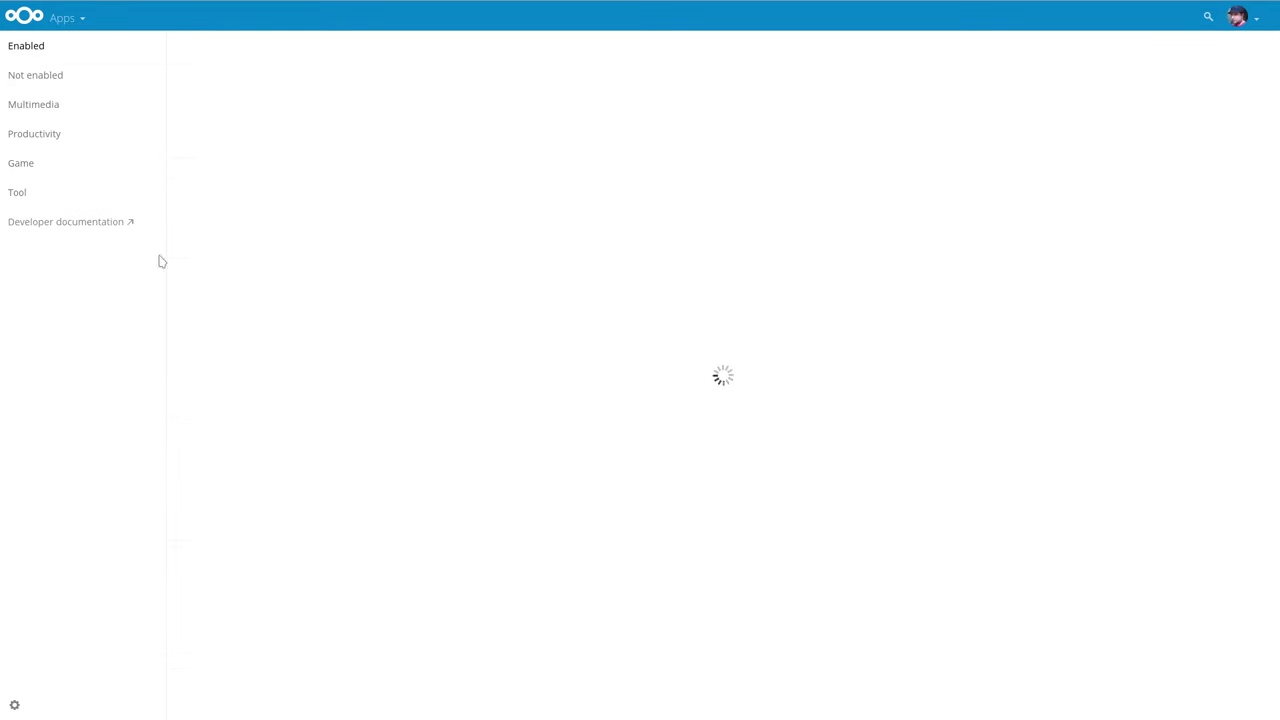
pyautogui.click(47, 78)
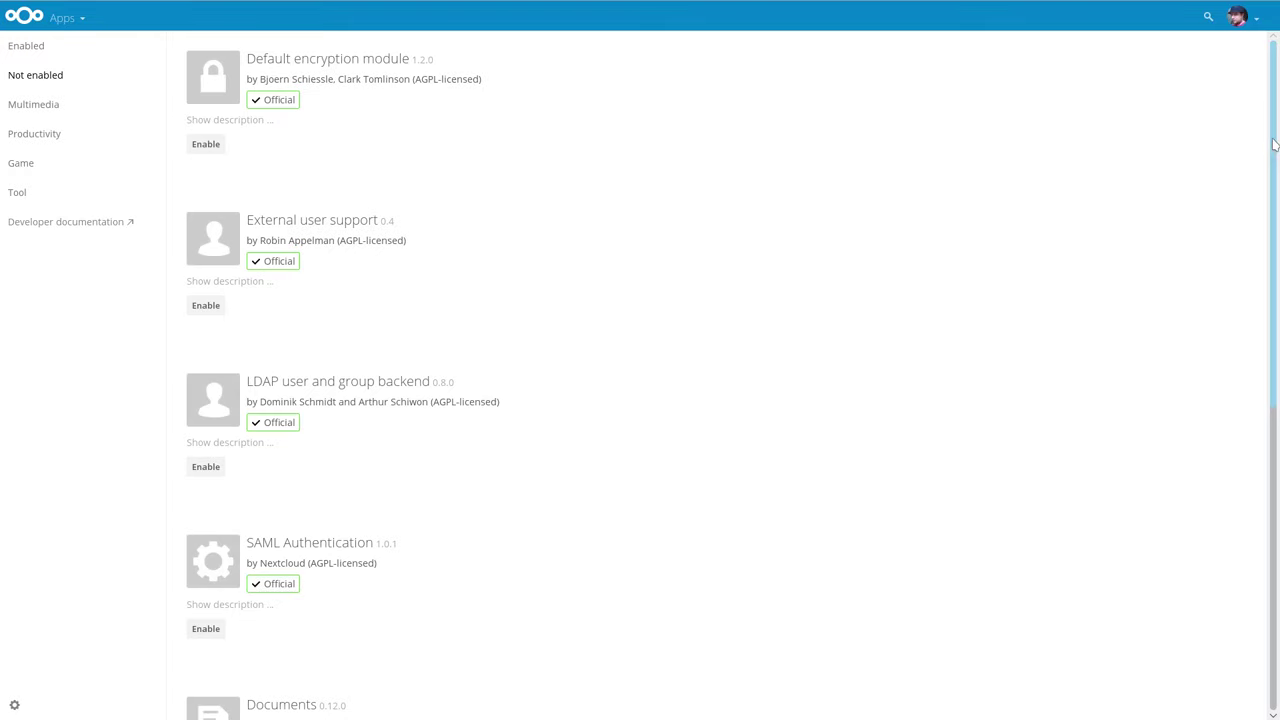
pyautogui.moveTo(1274, 145); pyautogui.dragTo(1255, 450)
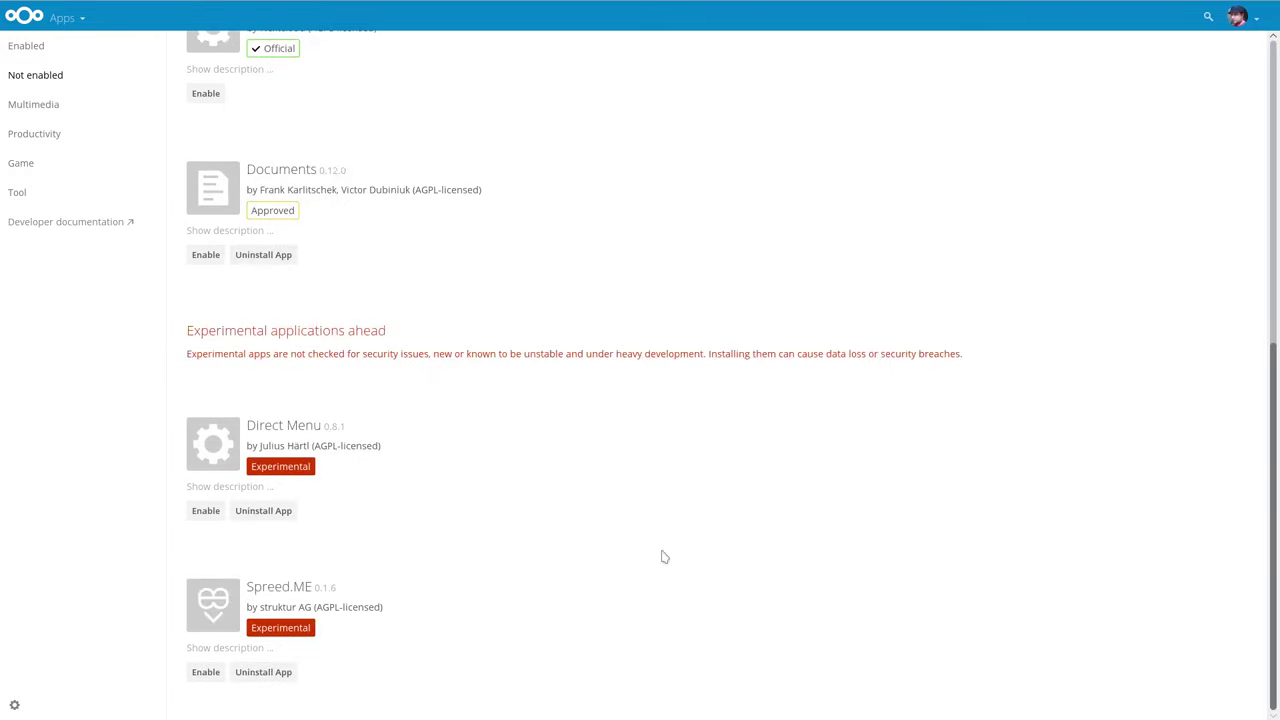
pyautogui.click(206, 673)
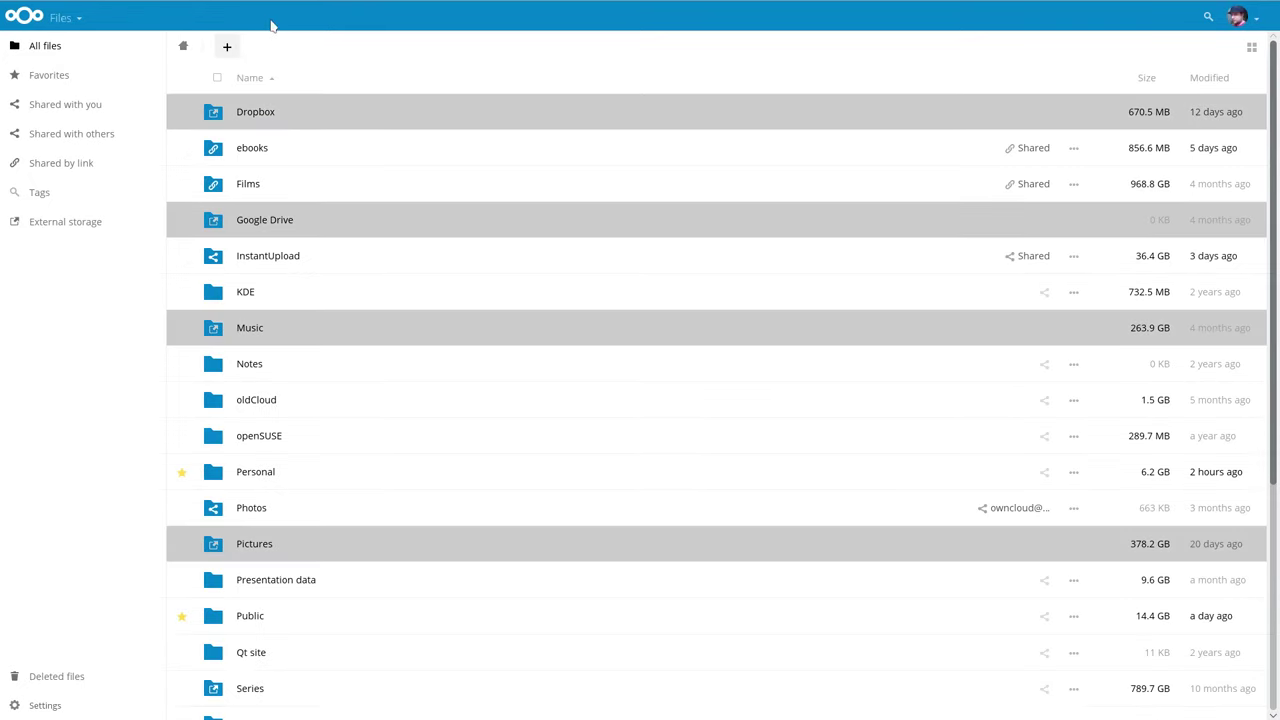
# Open the Spreed.ME app and join the room named 'test'.
pyautogui.click(79, 22)
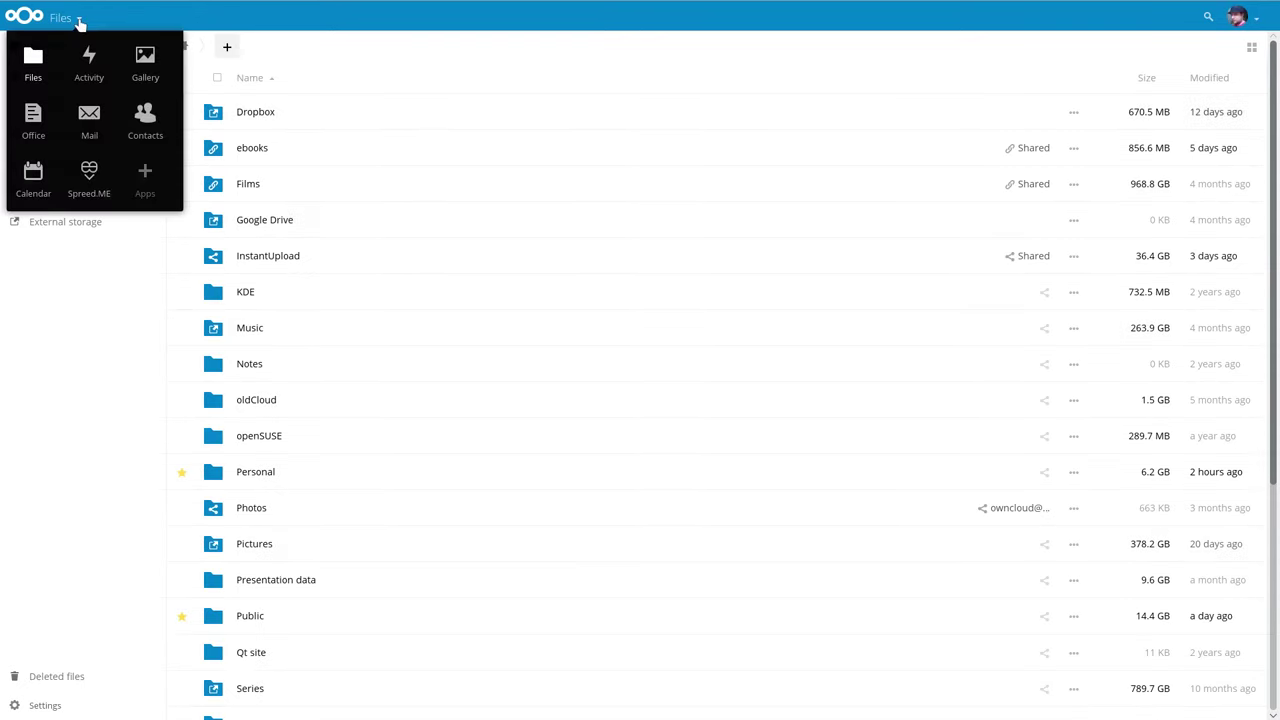
pyautogui.click(89, 185)
pyautogui.click(81, 78)
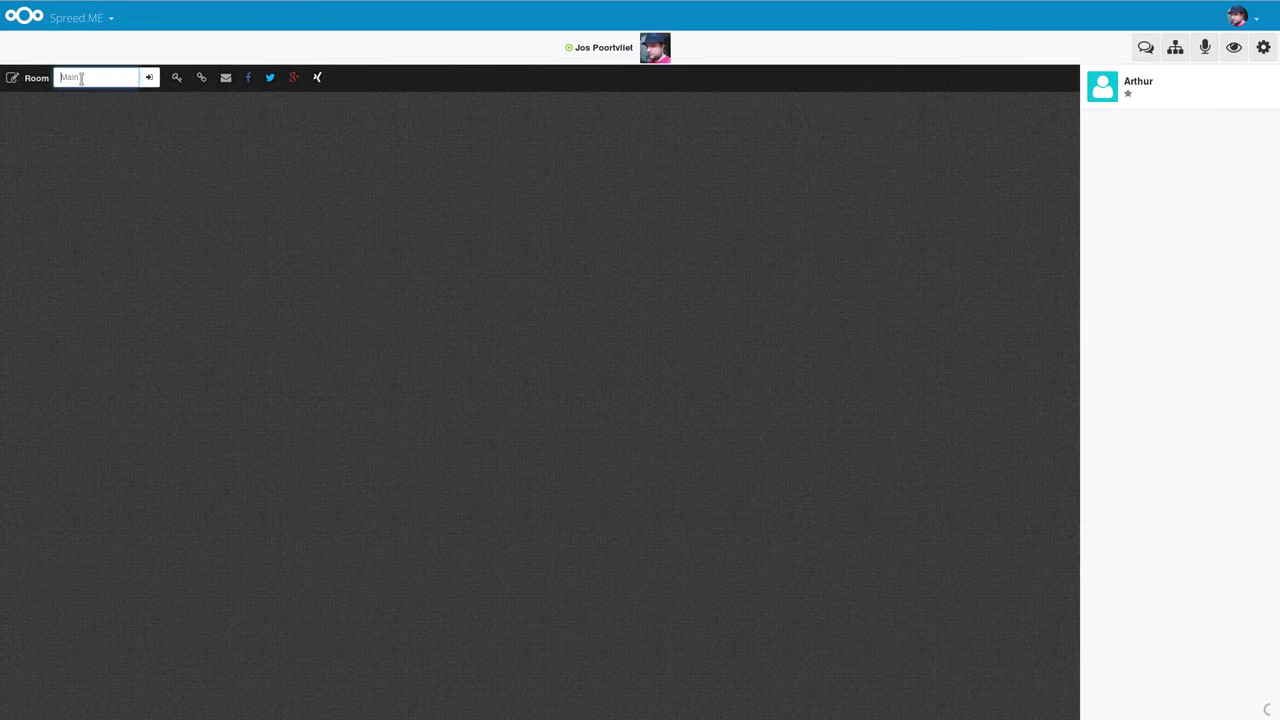
pyautogui.write('test')
pyautogui.press('Return')
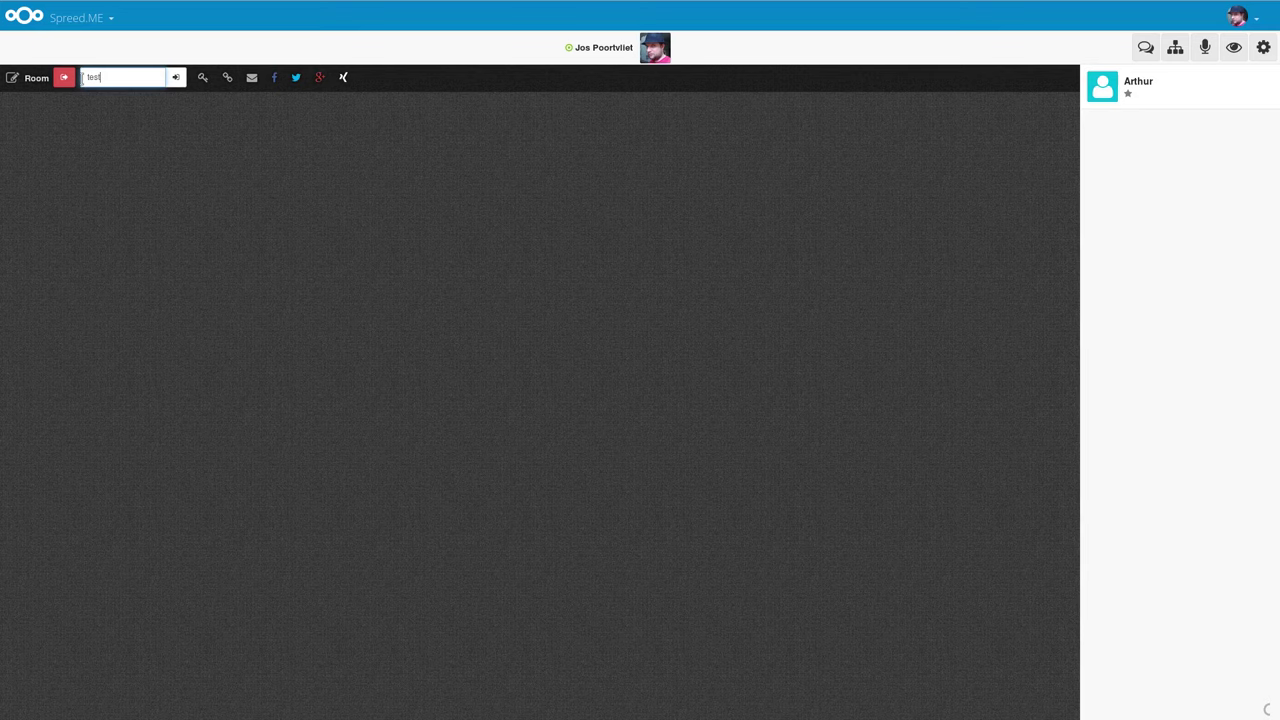
# Request a temporary guest password with the guest's name and an August 14 expiry.
pyautogui.click(202, 78)
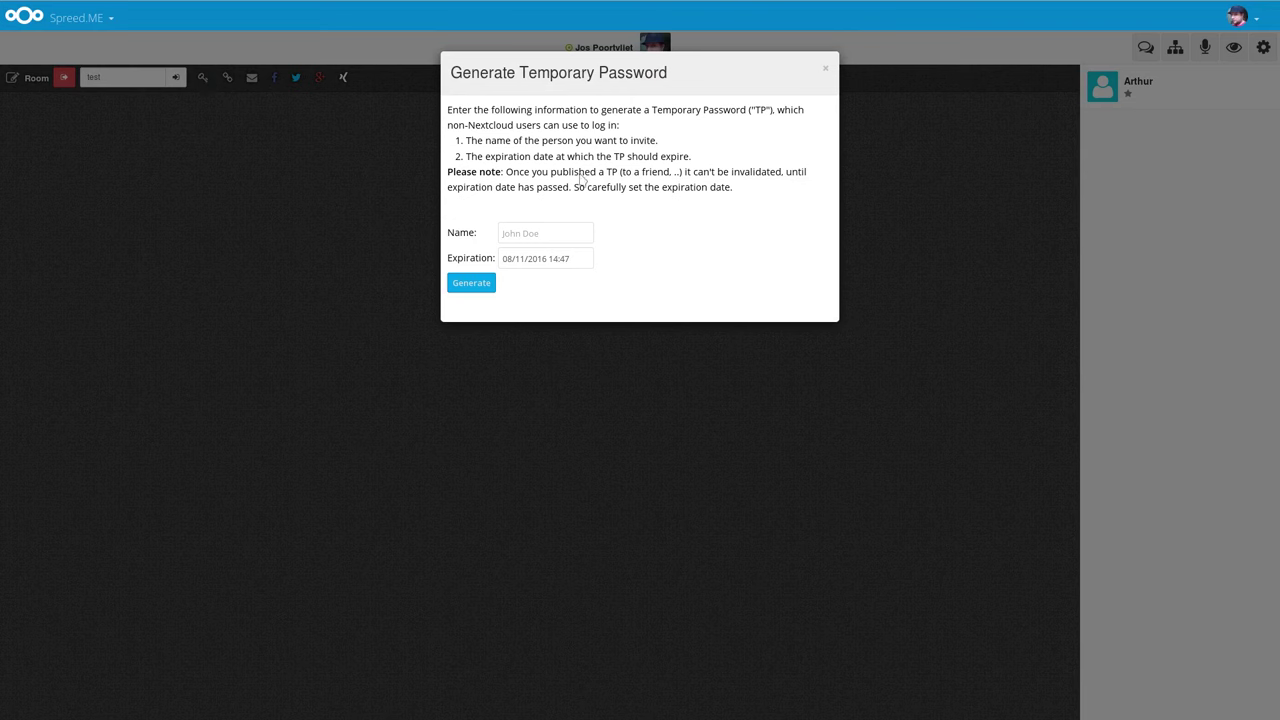
pyautogui.click(525, 236)
pyautogui.write('Arth')
pyautogui.write('ur2')
pyautogui.click(548, 260)
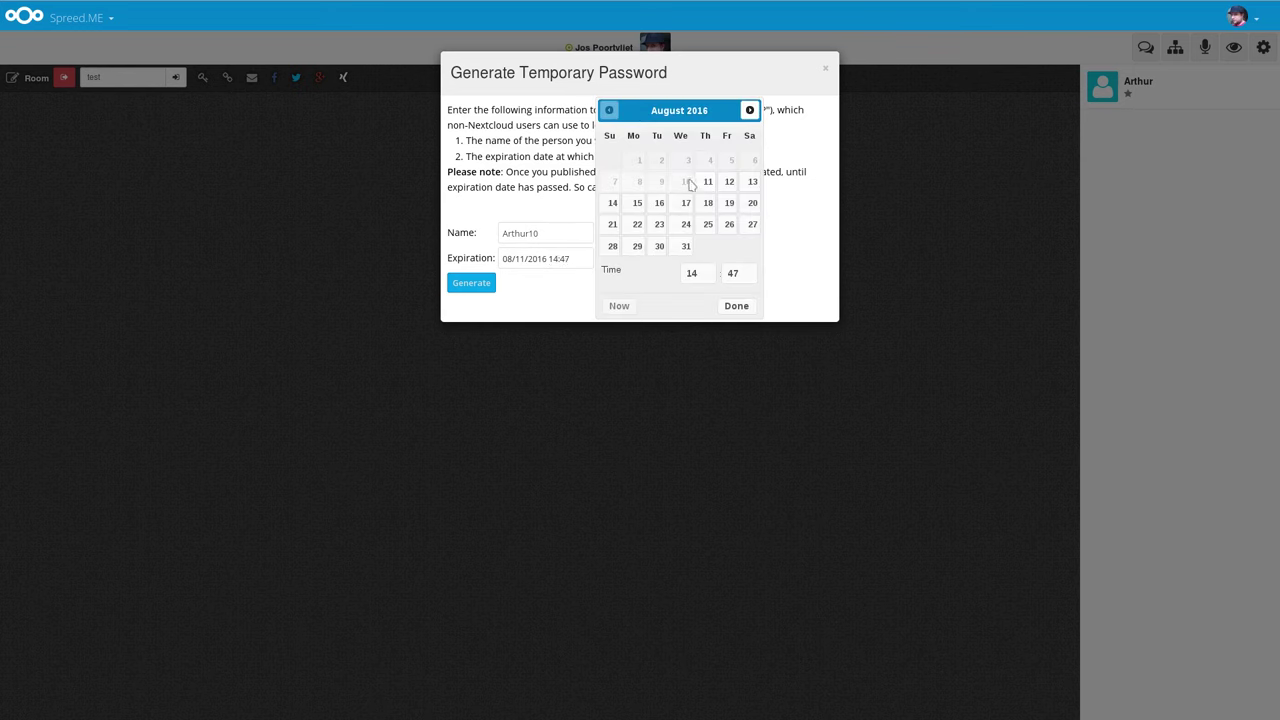
pyautogui.click(615, 205)
pyautogui.click(735, 309)
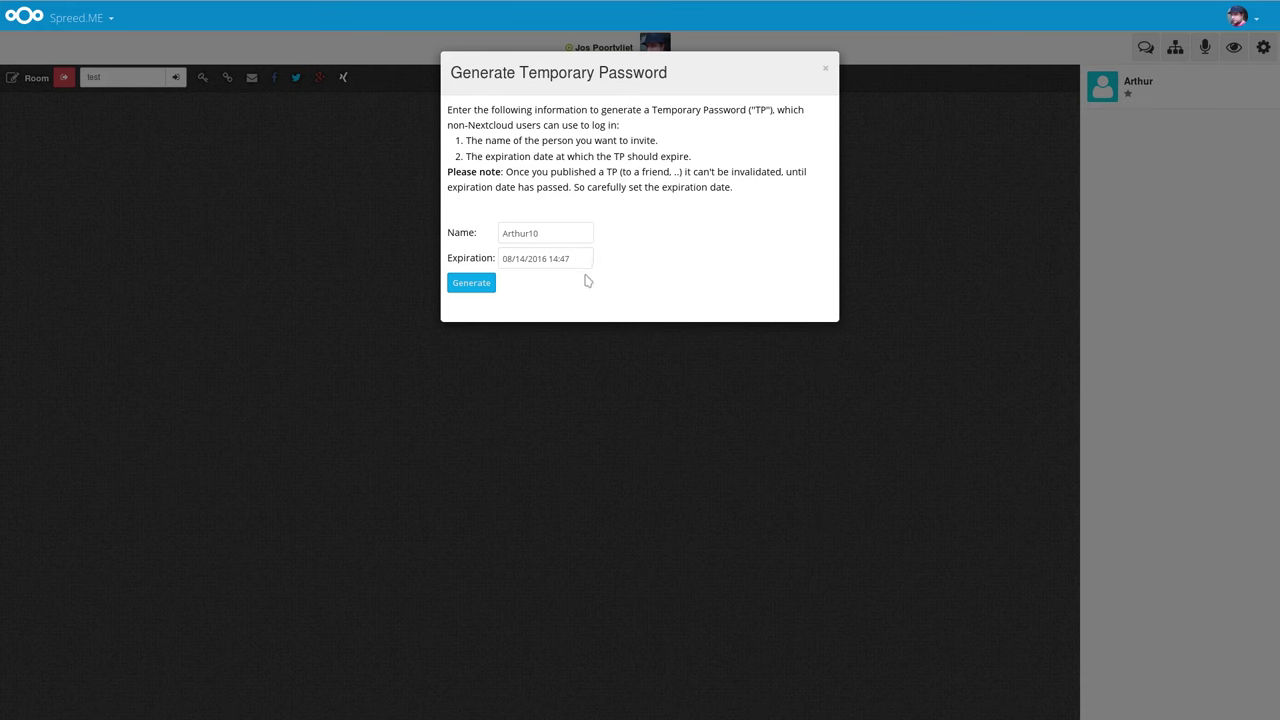
pyautogui.click(476, 284)
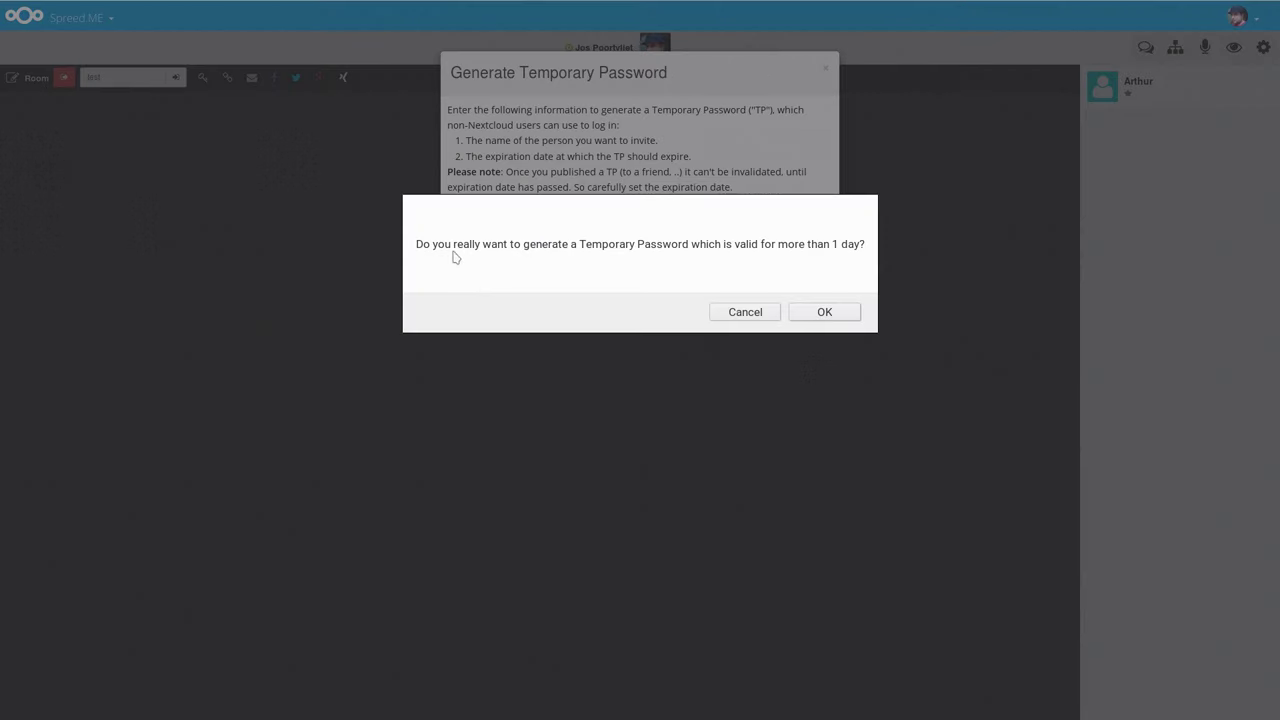
# Confirm the one-day password, copy the guest login link and password, then close the dialog.
pyautogui.click(823, 312)
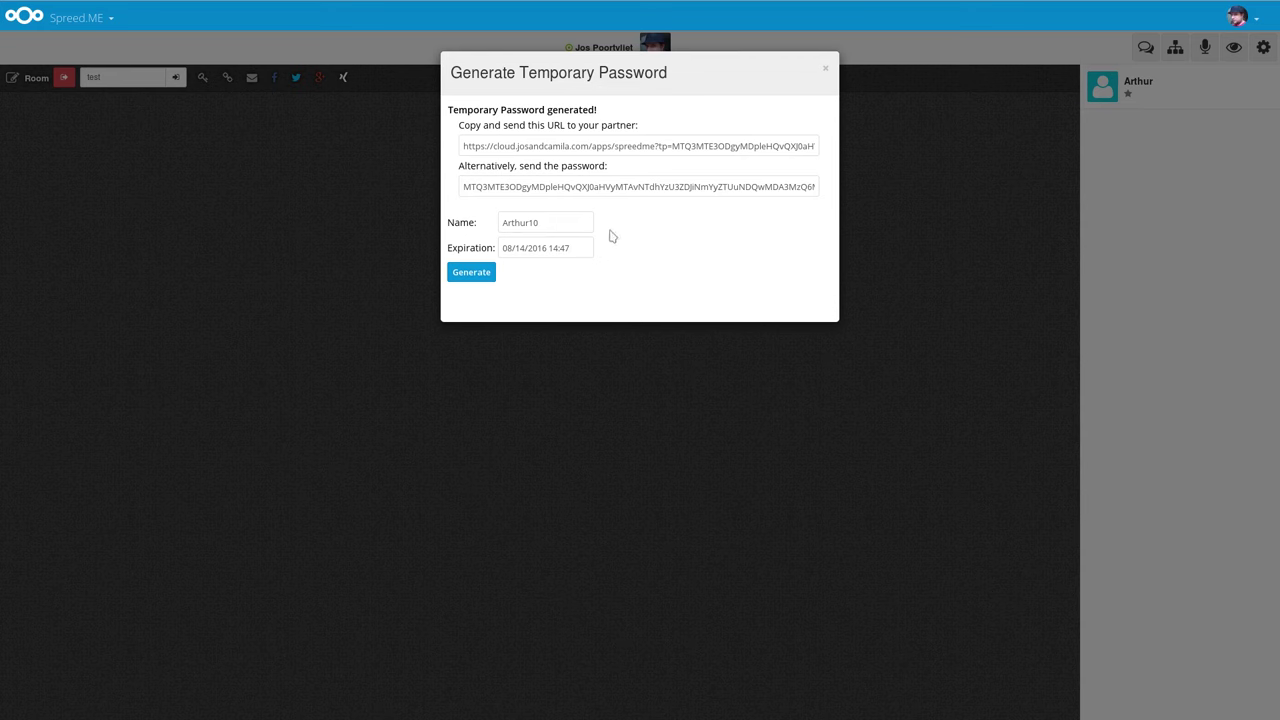
pyautogui.moveTo(462, 146); pyautogui.dragTo(937, 143)
pyautogui.moveTo(463, 186); pyautogui.dragTo(876, 190)
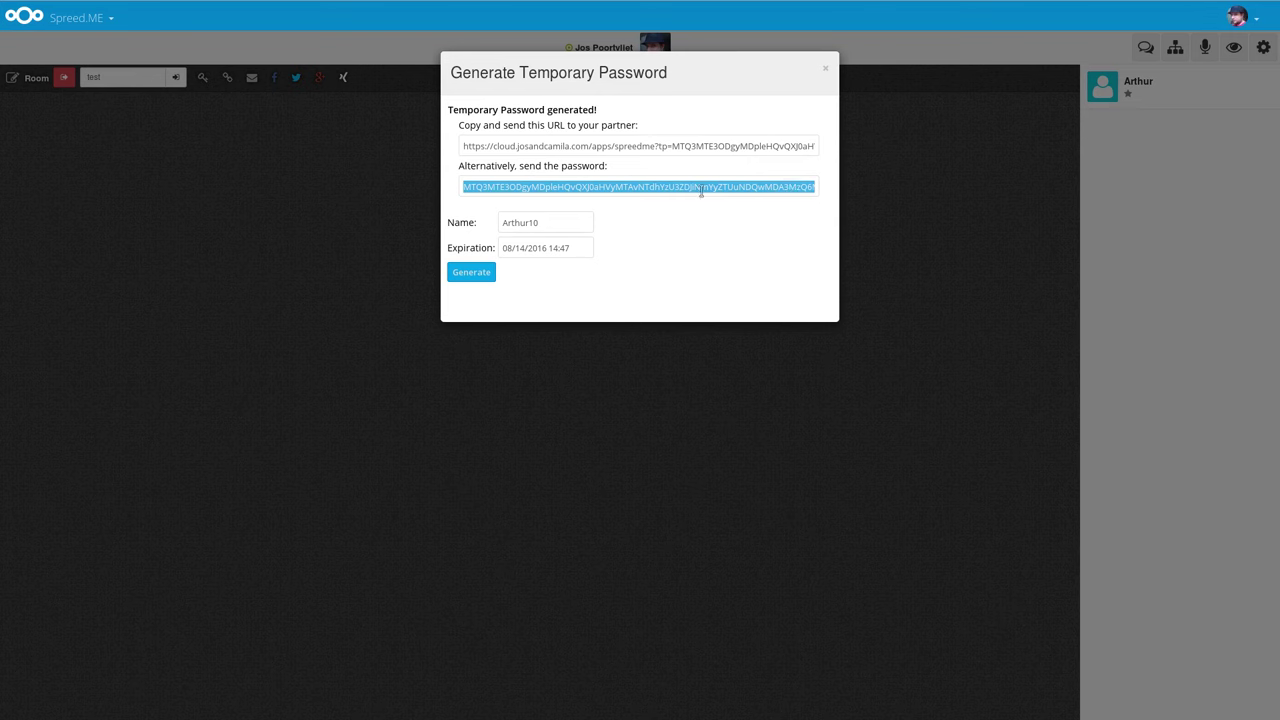
pyautogui.click(528, 220)
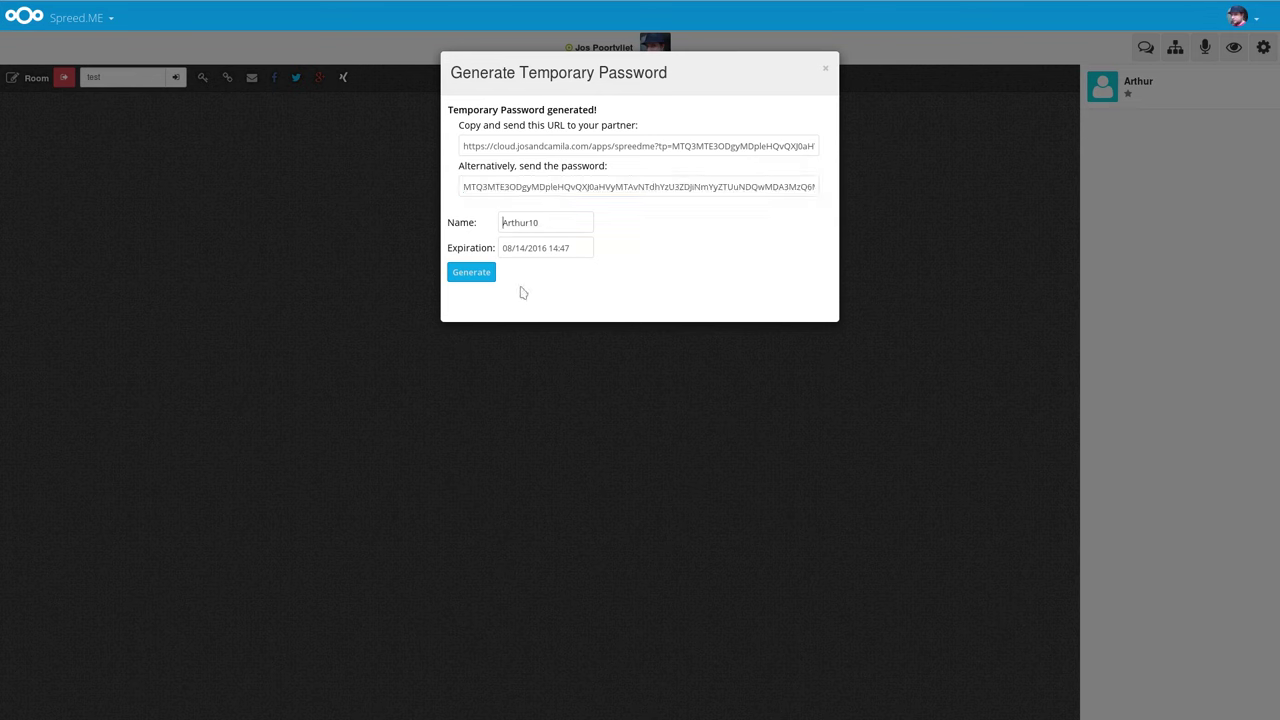
pyautogui.click(516, 247)
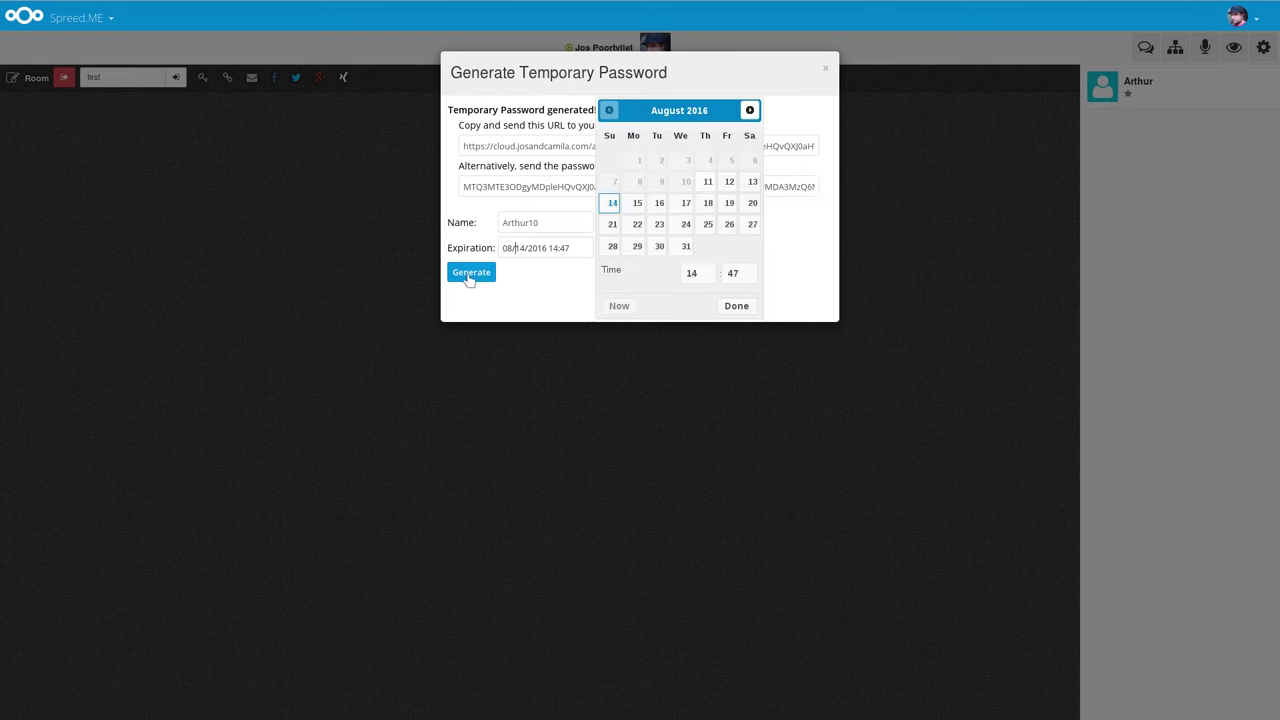
pyautogui.click(805, 226)
pyautogui.click(825, 69)
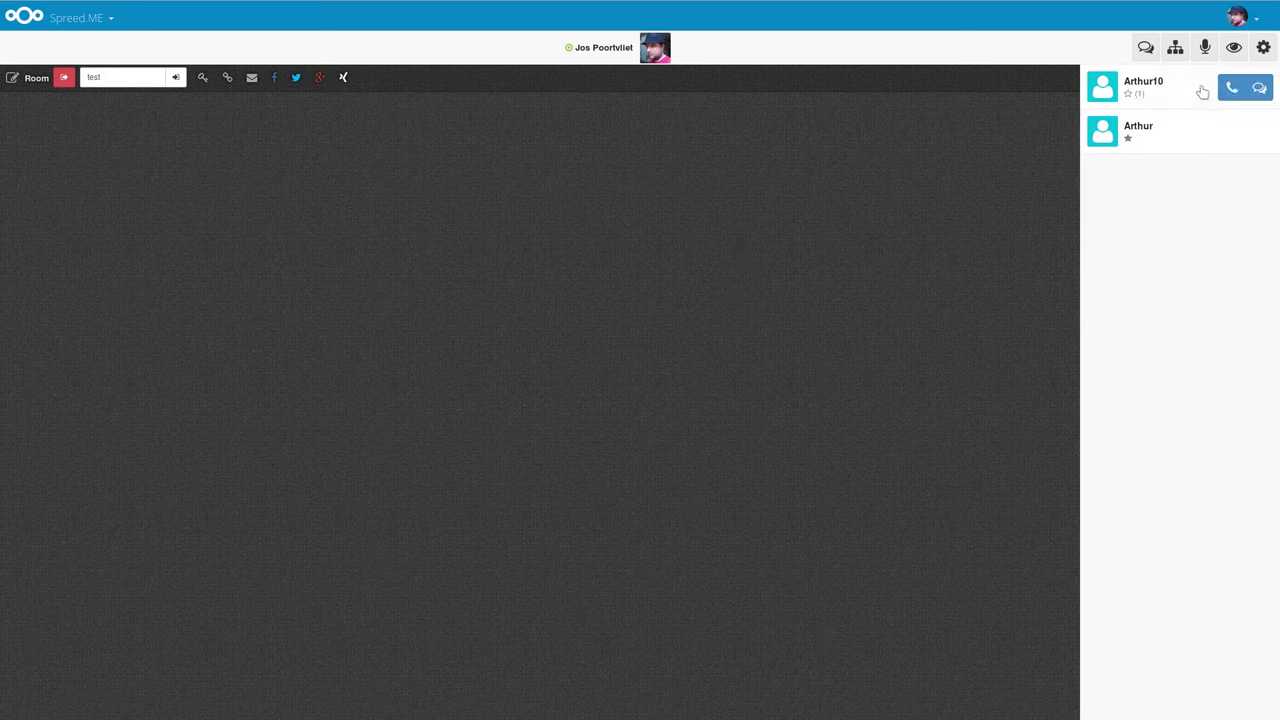
# Call the invited guest from the buddy list, allowing camera and microphone access.
pyautogui.click(1181, 93)
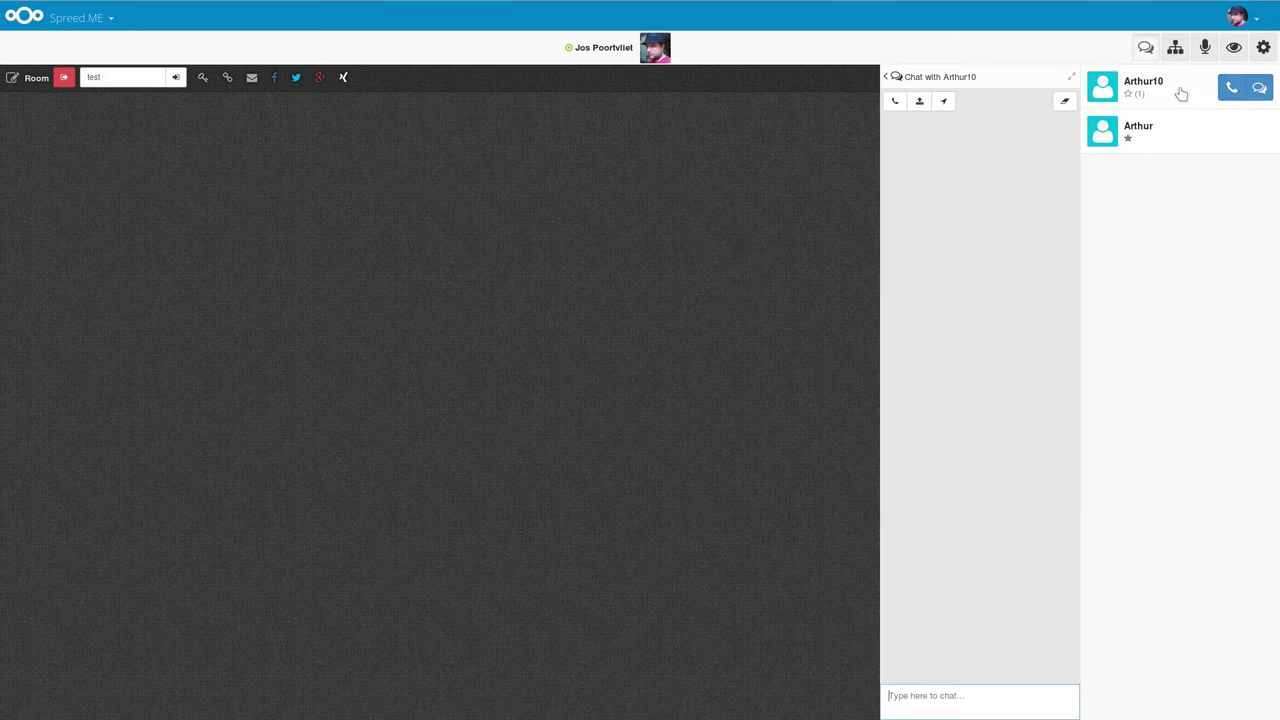
pyautogui.click(1127, 96)
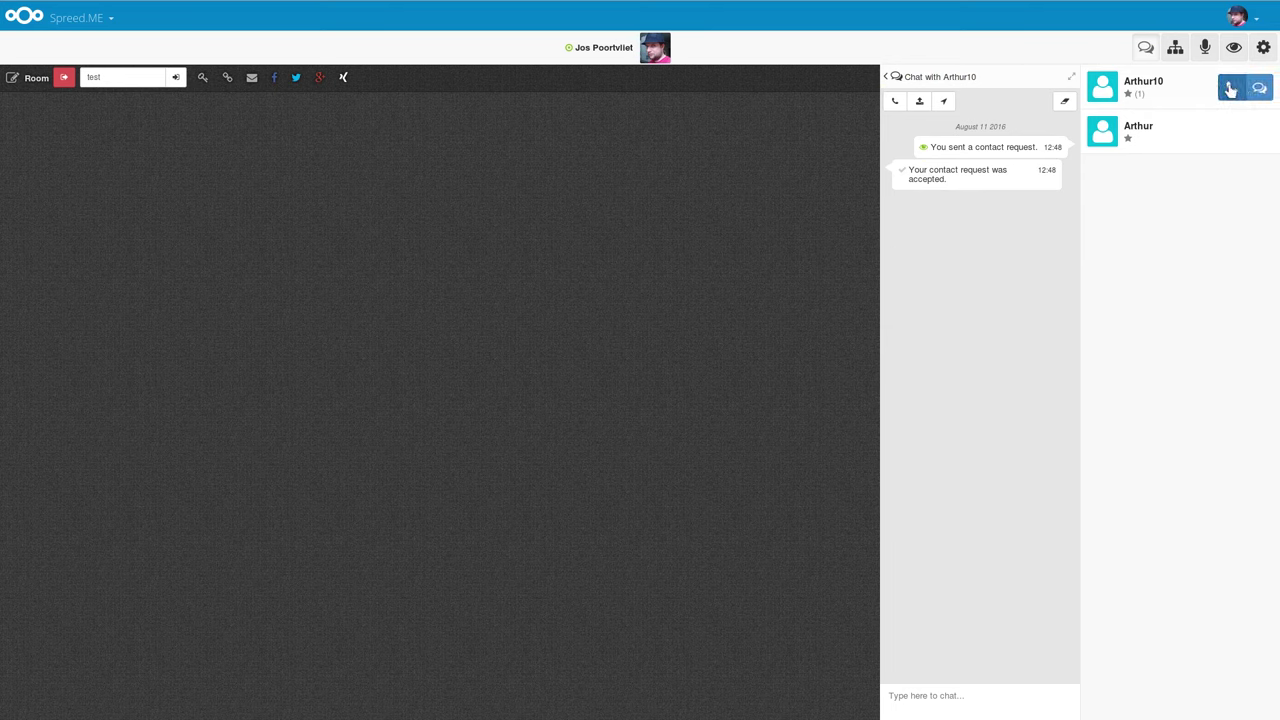
pyautogui.click(1231, 89)
pyautogui.click(296, 163)
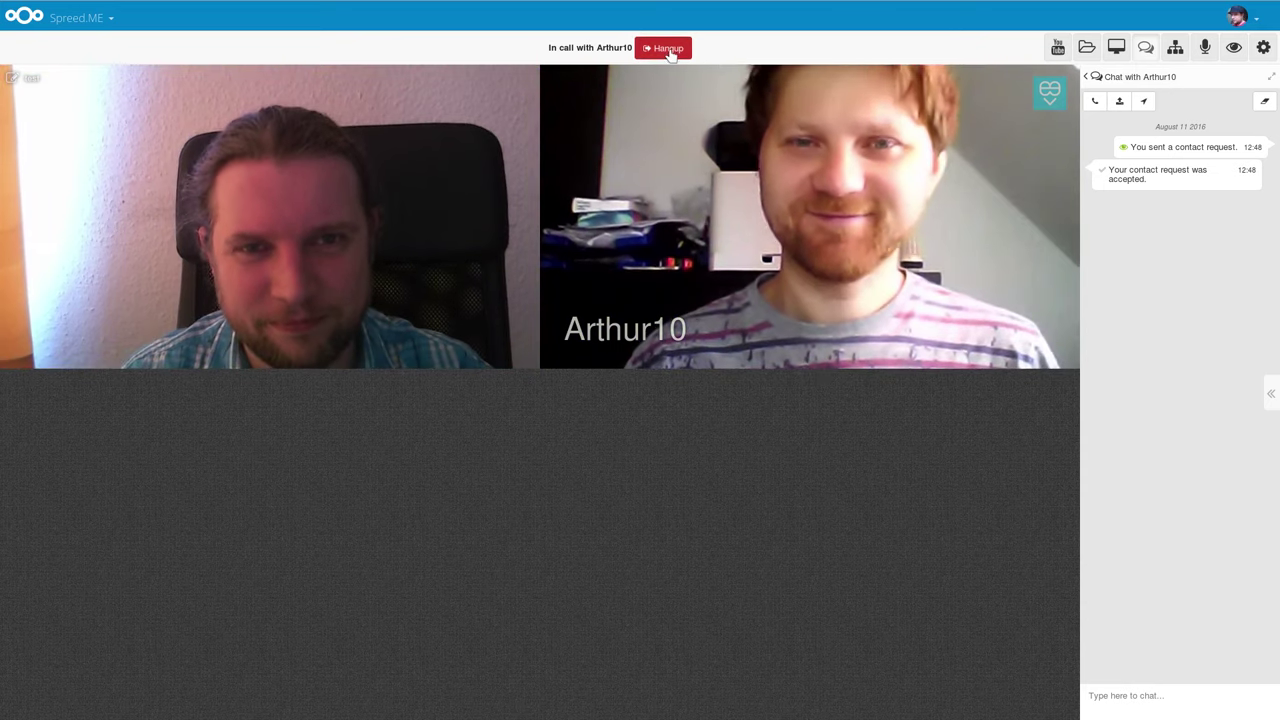
# Hang up the video call with the guest.
pyautogui.click(668, 49)
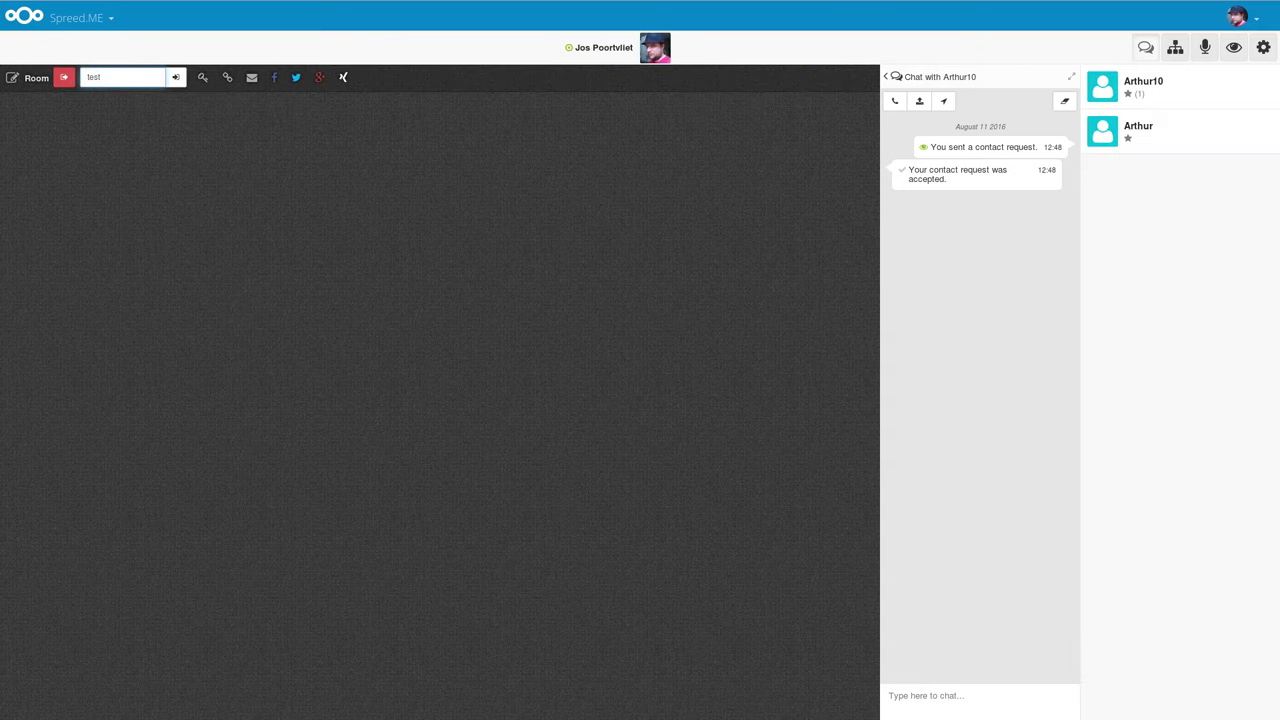